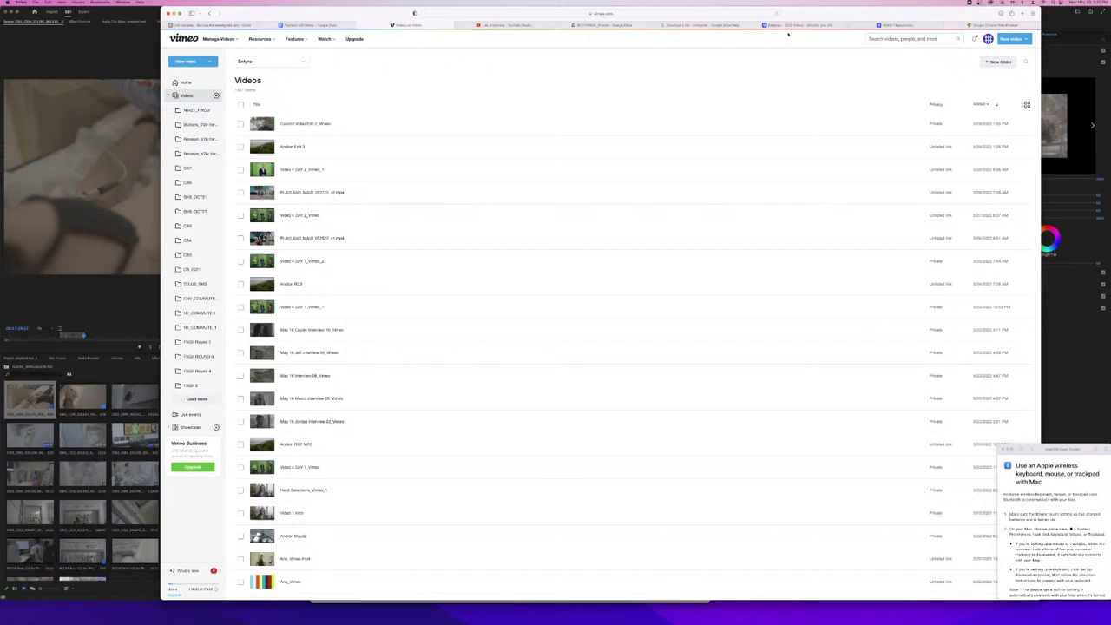
- Open the currently live PLYLND stream from the channel's live stream list in YouTube Studio
{"action": "left_click", "coordinate": [514, 25]}
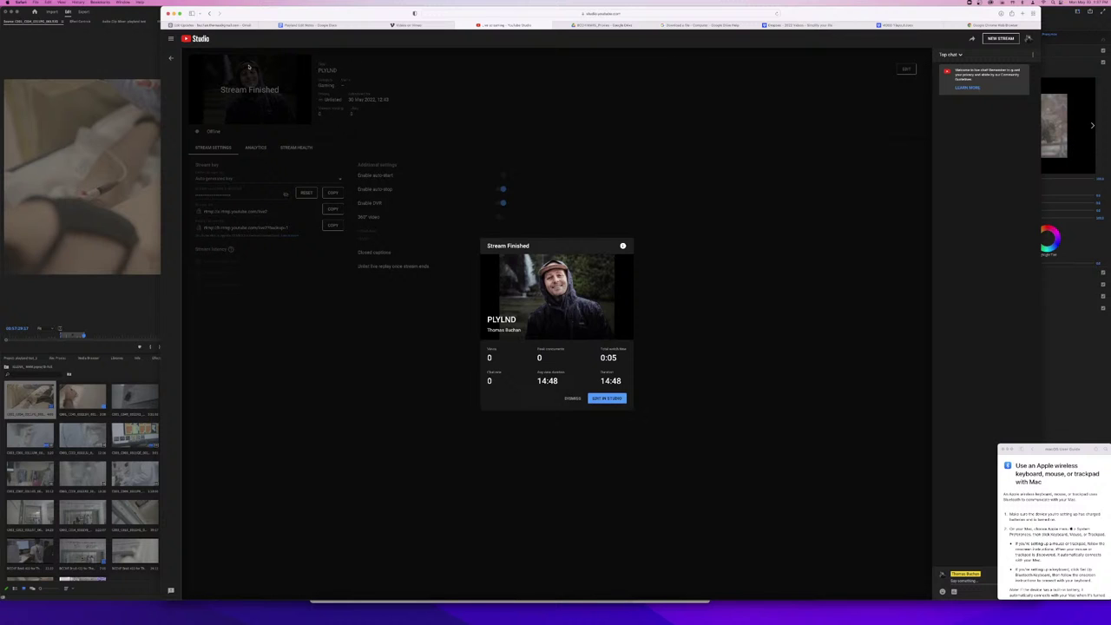
{"action": "left_click", "coordinate": [171, 58]}
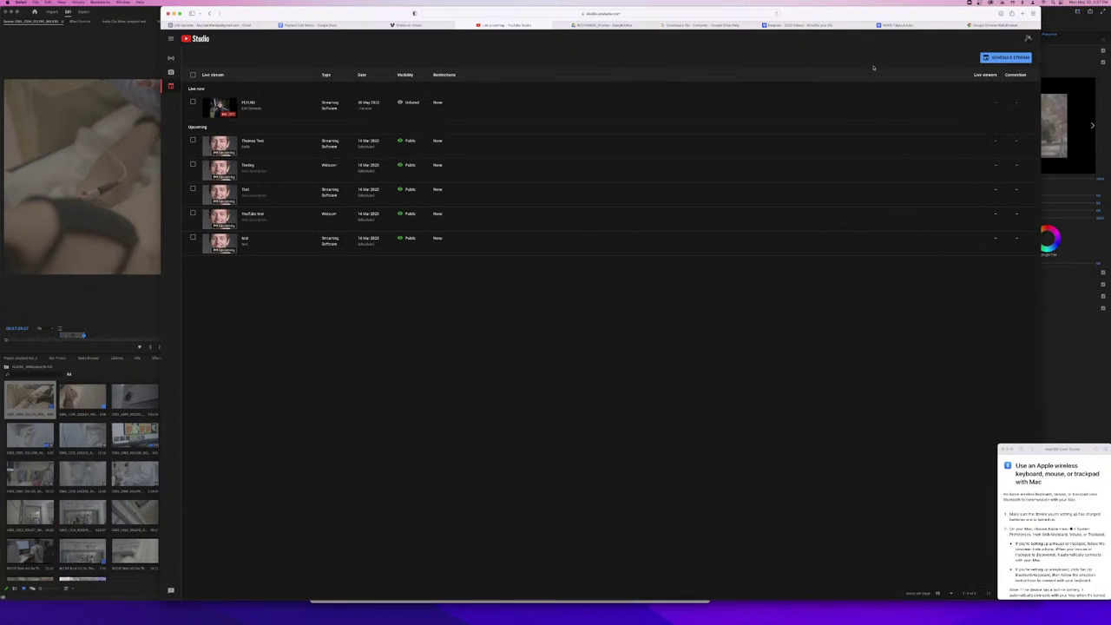
{"action": "left_click", "coordinate": [1029, 38]}
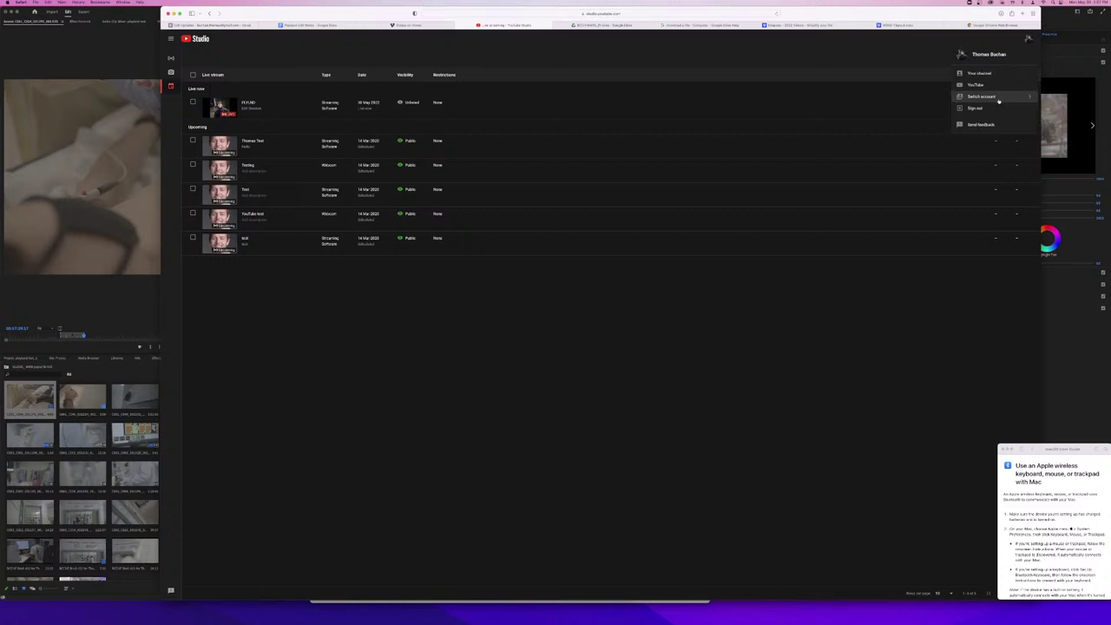
{"action": "left_click", "coordinate": [1007, 74]}
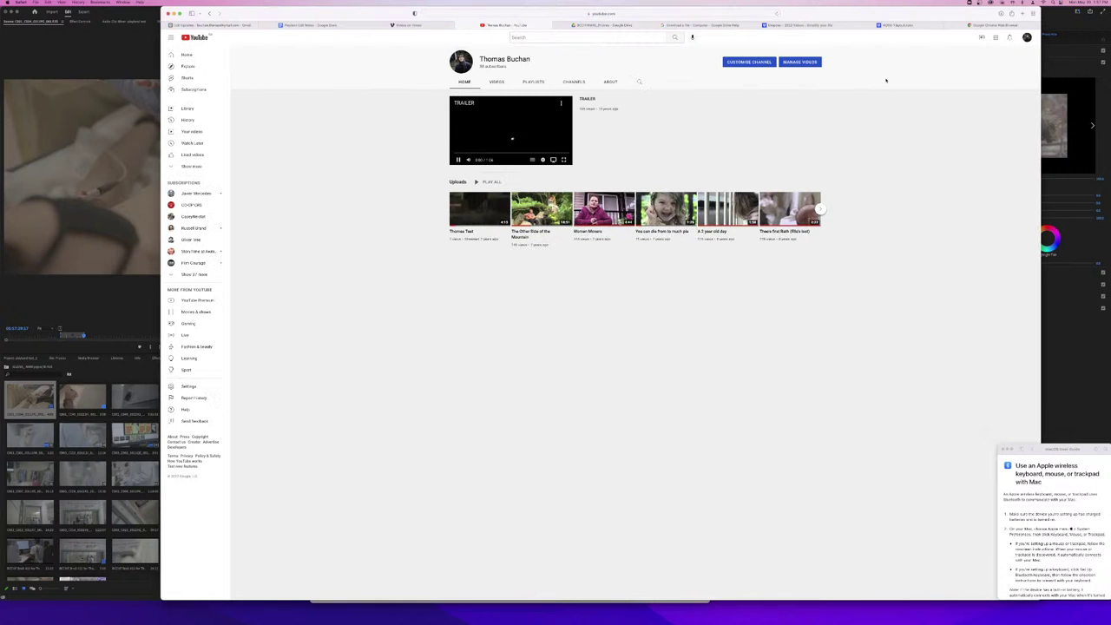
{"action": "left_click", "coordinate": [982, 38]}
{"action": "left_click", "coordinate": [999, 62]}
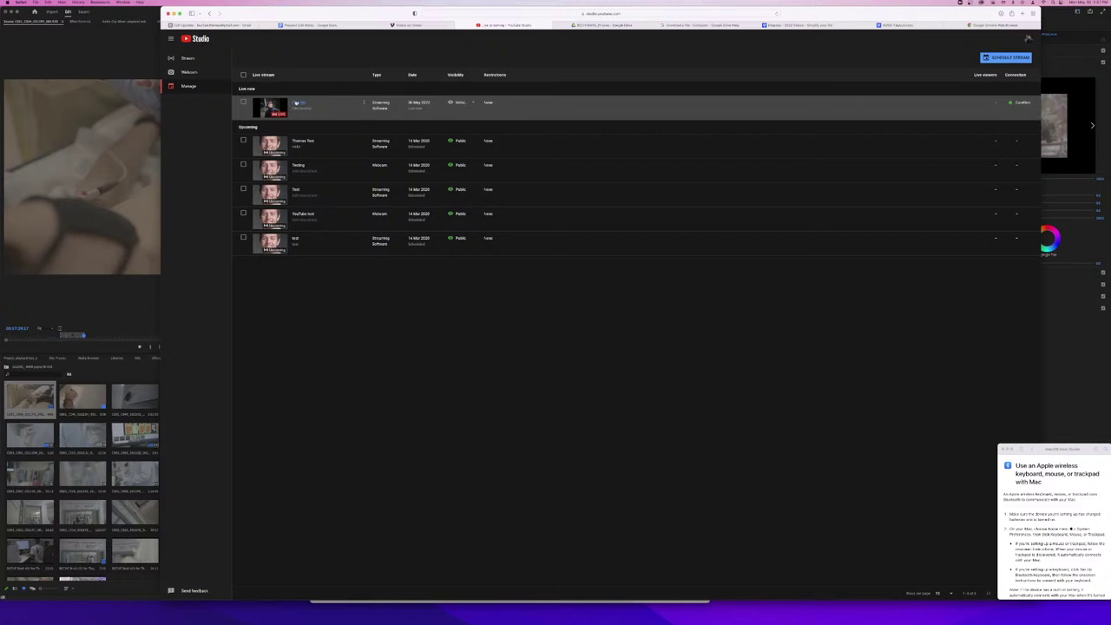
{"action": "left_click", "coordinate": [296, 102]}
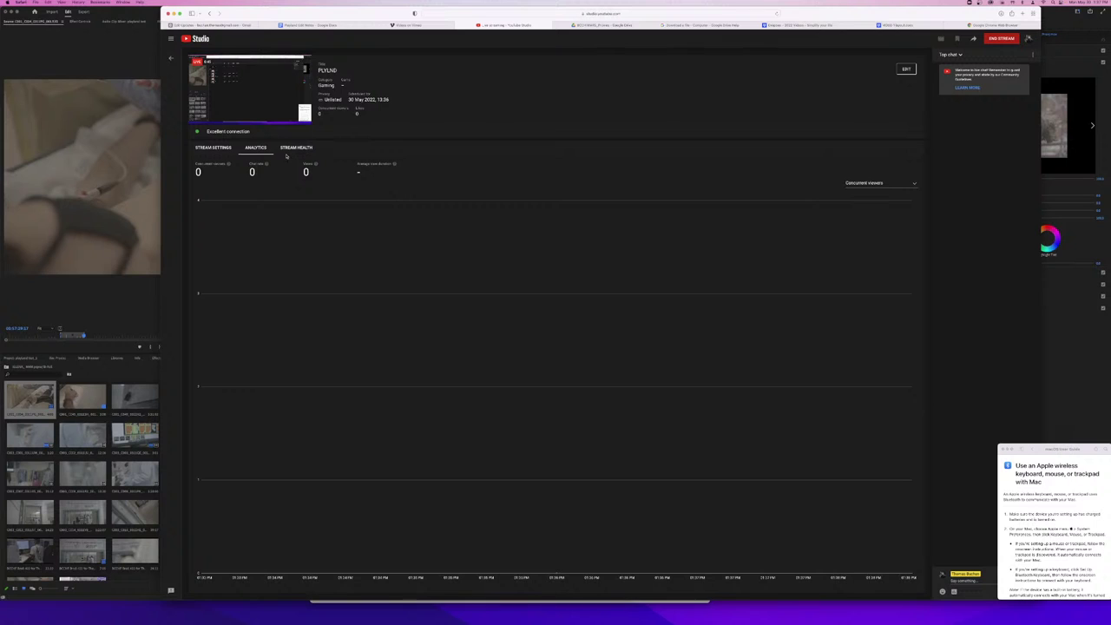
- Copy the stream URL from the PLYLND stream settings and send it to everyone in the Zoom meeting chat
{"action": "left_click", "coordinate": [226, 147]}
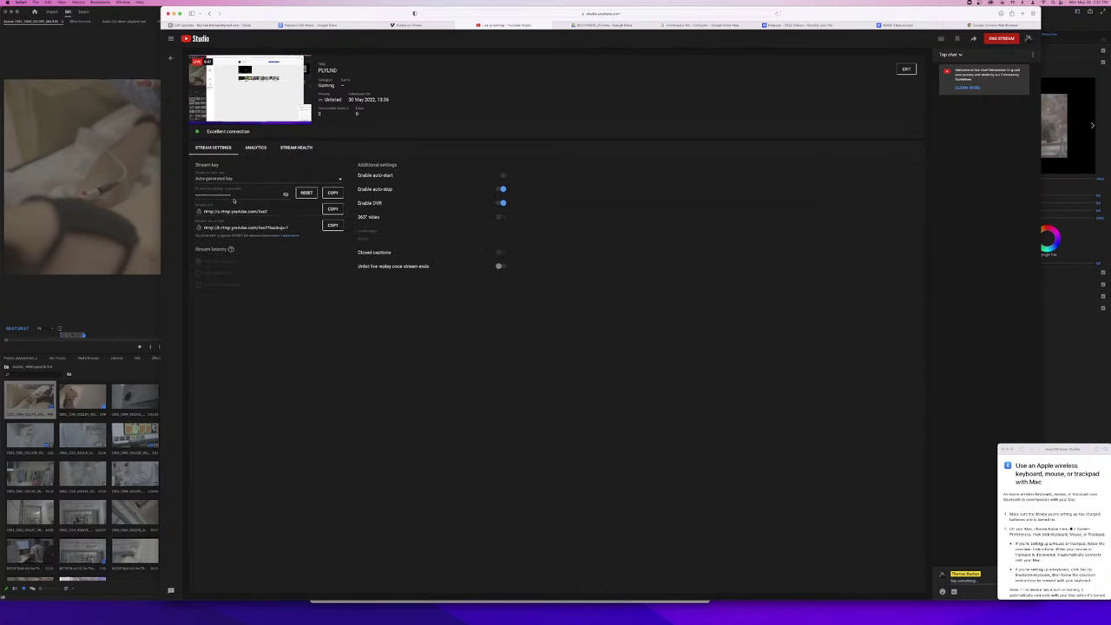
{"action": "left_click", "coordinate": [333, 209]}
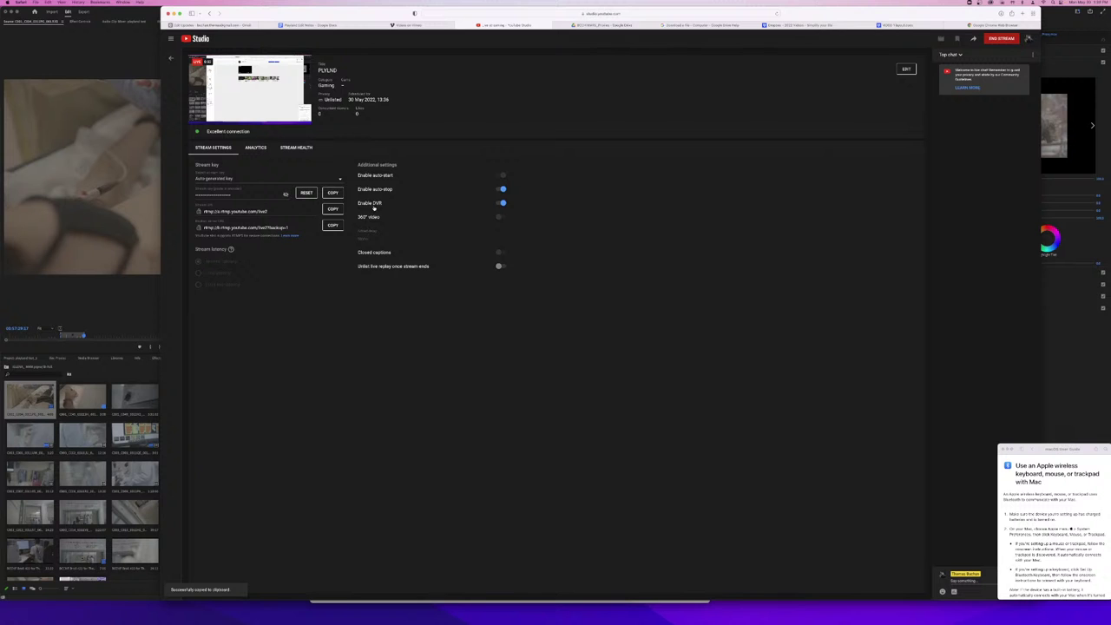
{"action": "key", "text": "super+Tab"}
{"action": "key", "text": "super+v"}
{"action": "key", "text": "Return"}
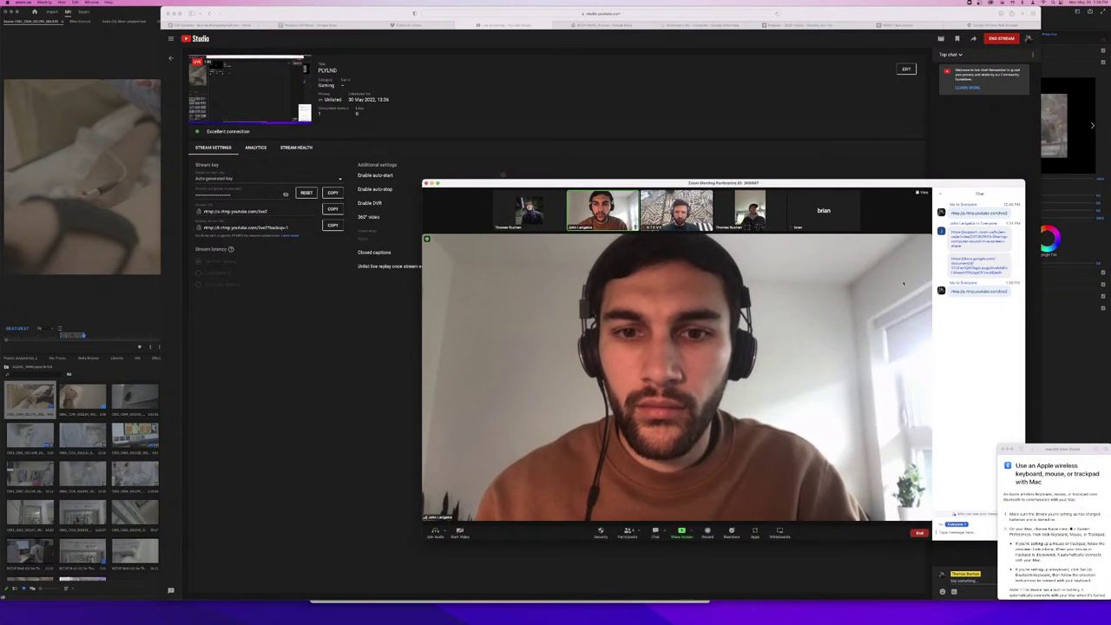
- Switch to Premiere Pro, play the playland sequence from its beginning, and return the playhead to the start
{"action": "left_click", "coordinate": [130, 201]}
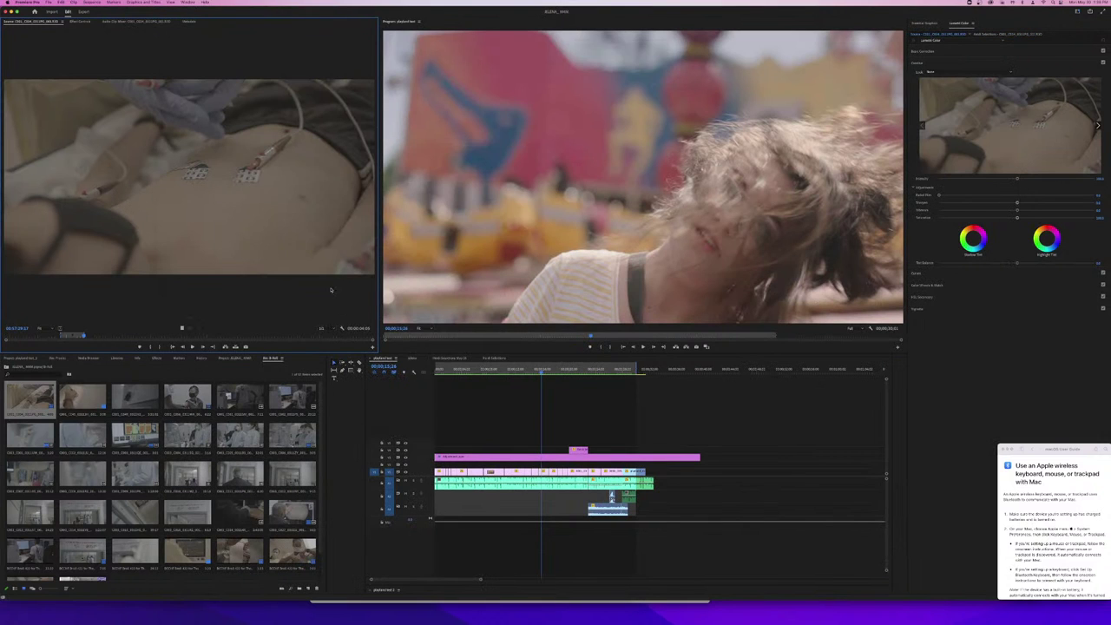
{"action": "left_click", "coordinate": [436, 371]}
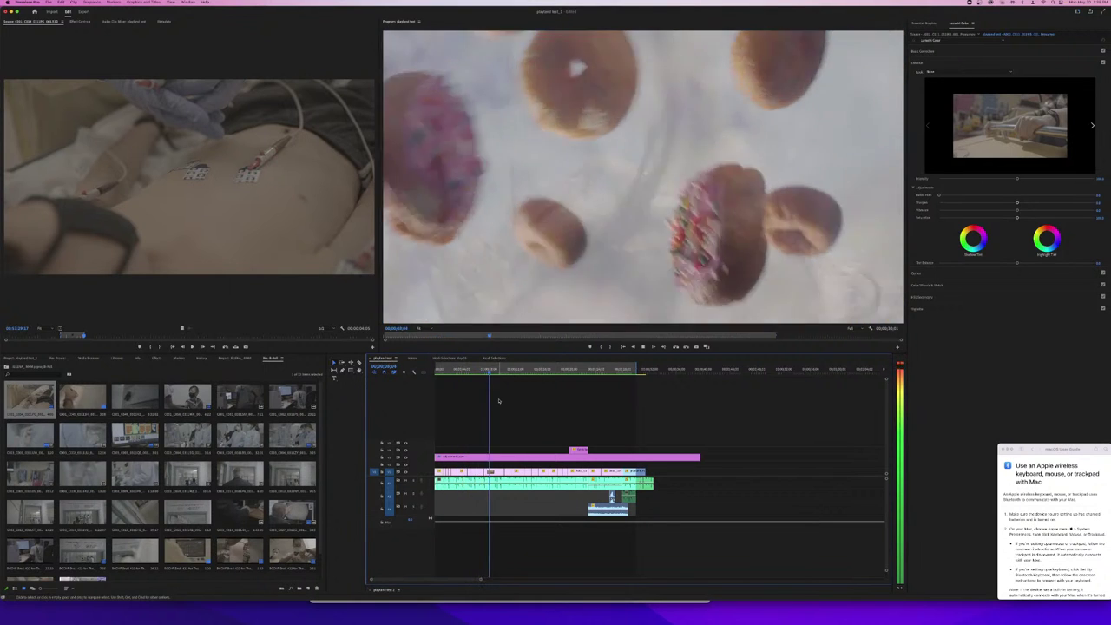
{"action": "key", "text": "space"}
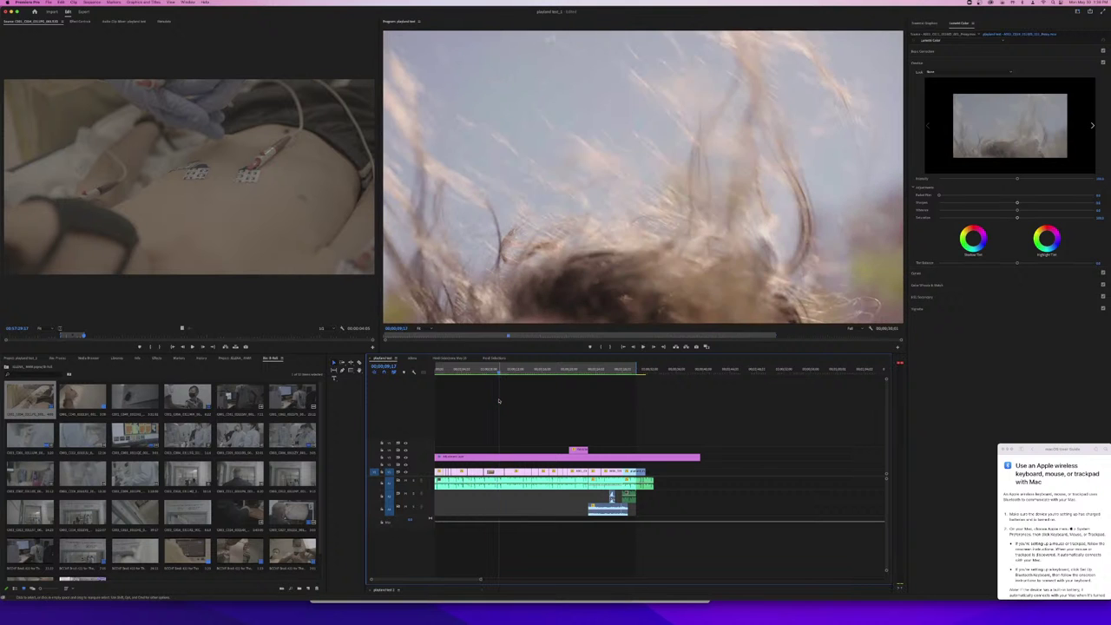
{"action": "left_click_drag", "start_coordinate": [499, 373], "coordinate": [431, 374]}
- Go back to the PLYLND stream page in YouTube Studio and check the live preview and the stream URL
{"action": "key", "text": "super+Tab"}
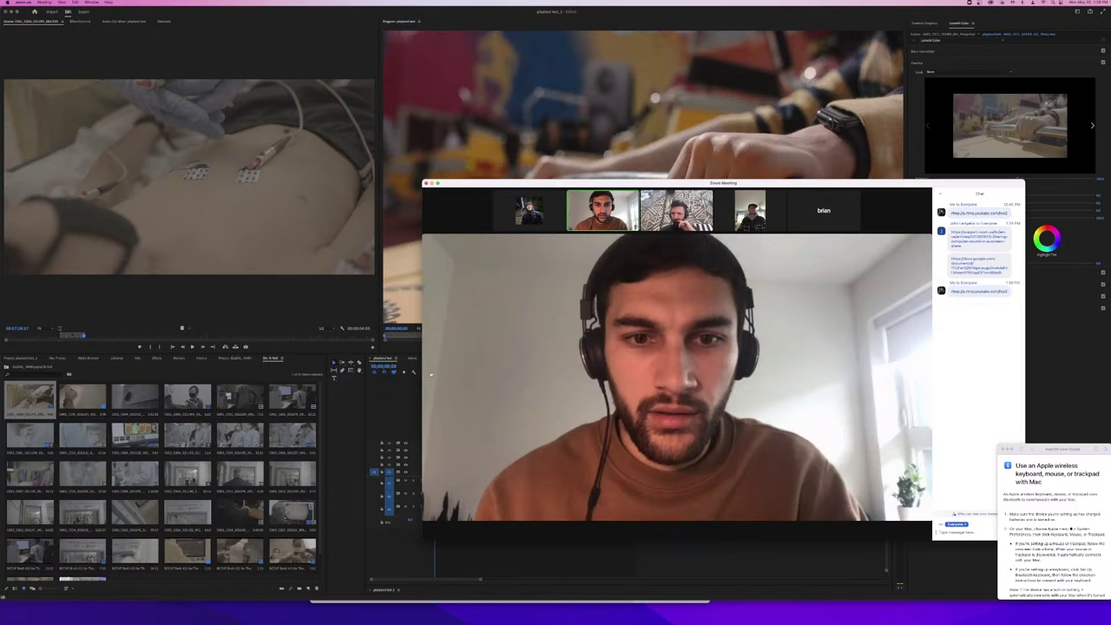
{"action": "key", "text": "super+Tab"}
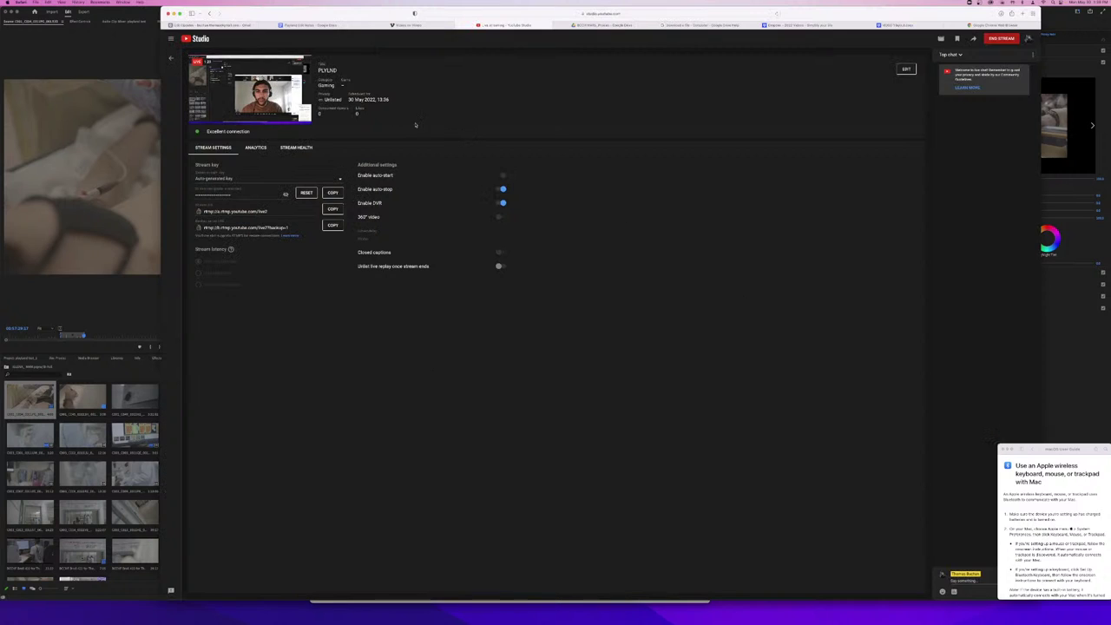
{"action": "mouse_move", "coordinate": [206, 117]}
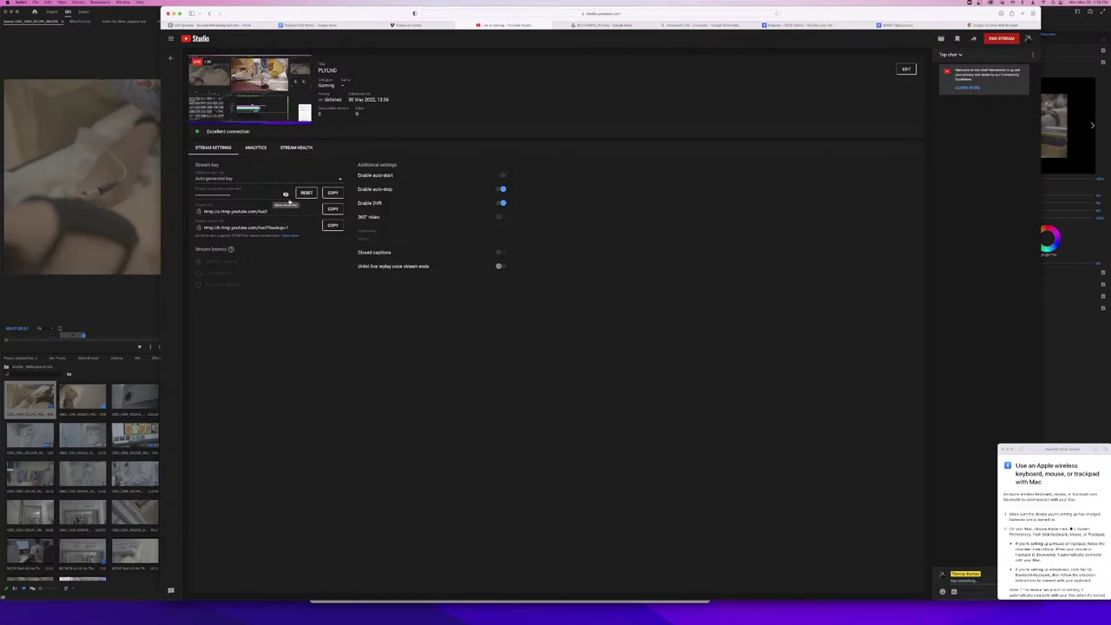
{"action": "triple_click", "coordinate": [265, 211]}
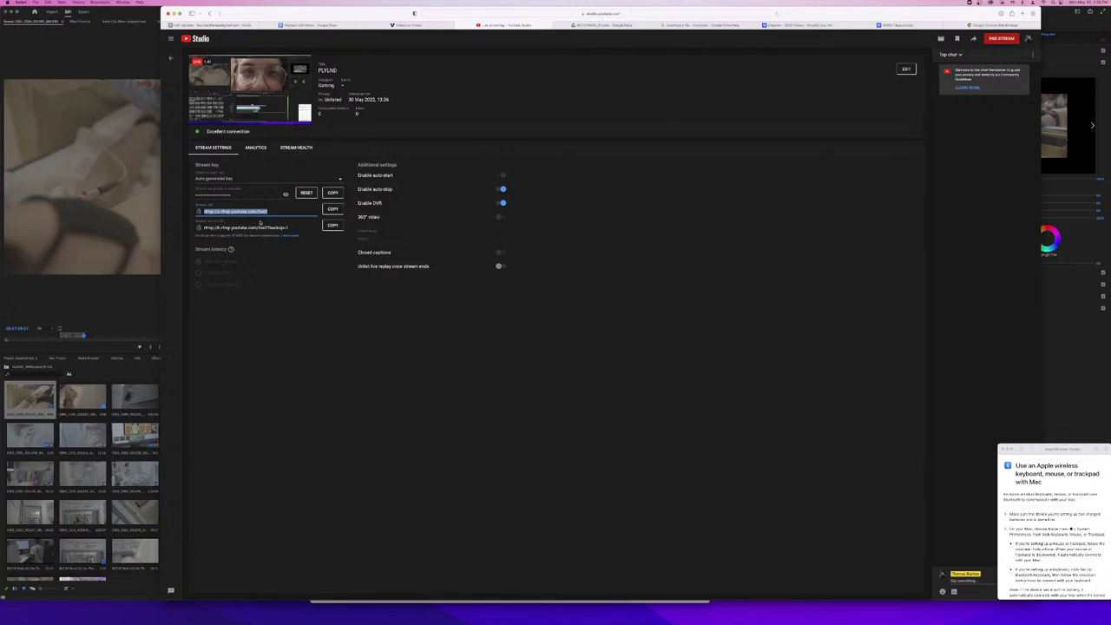
{"action": "left_click", "coordinate": [220, 274]}
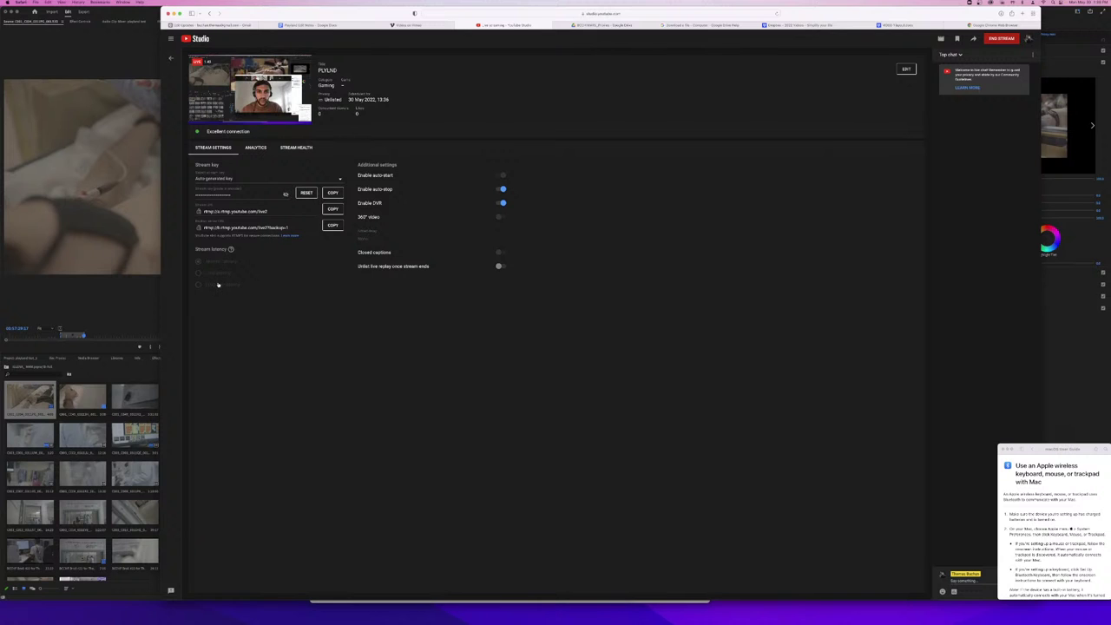
- Try to open the copied stream URL in a new browser tab
{"action": "key", "text": "super+Tab"}
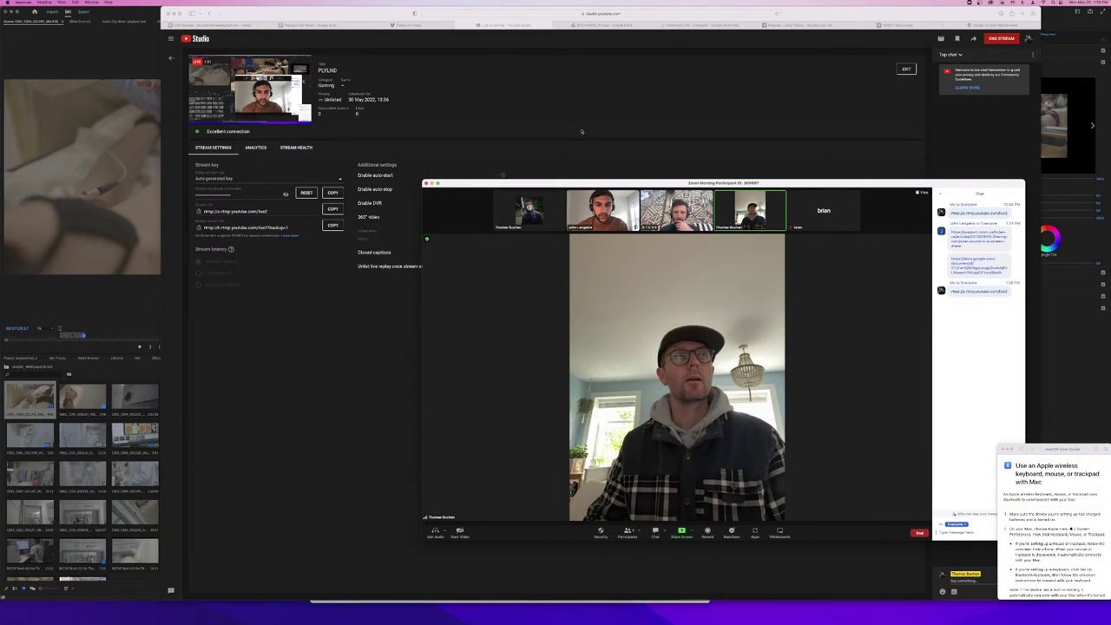
{"action": "left_click", "coordinate": [603, 113]}
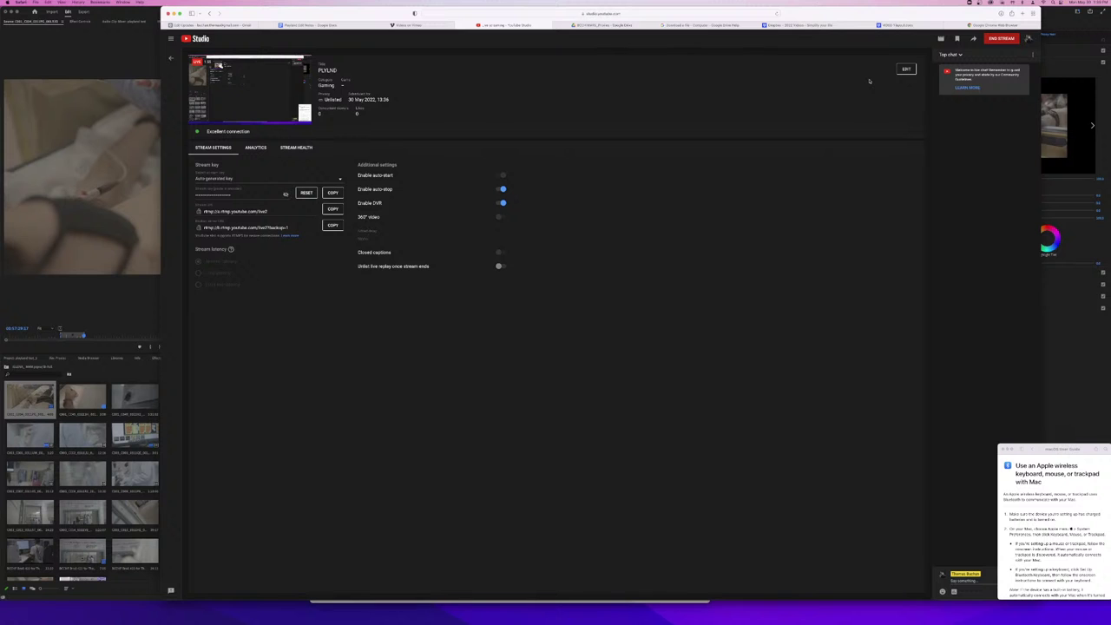
{"action": "key", "text": "super+t"}
{"action": "key", "text": "super+v"}
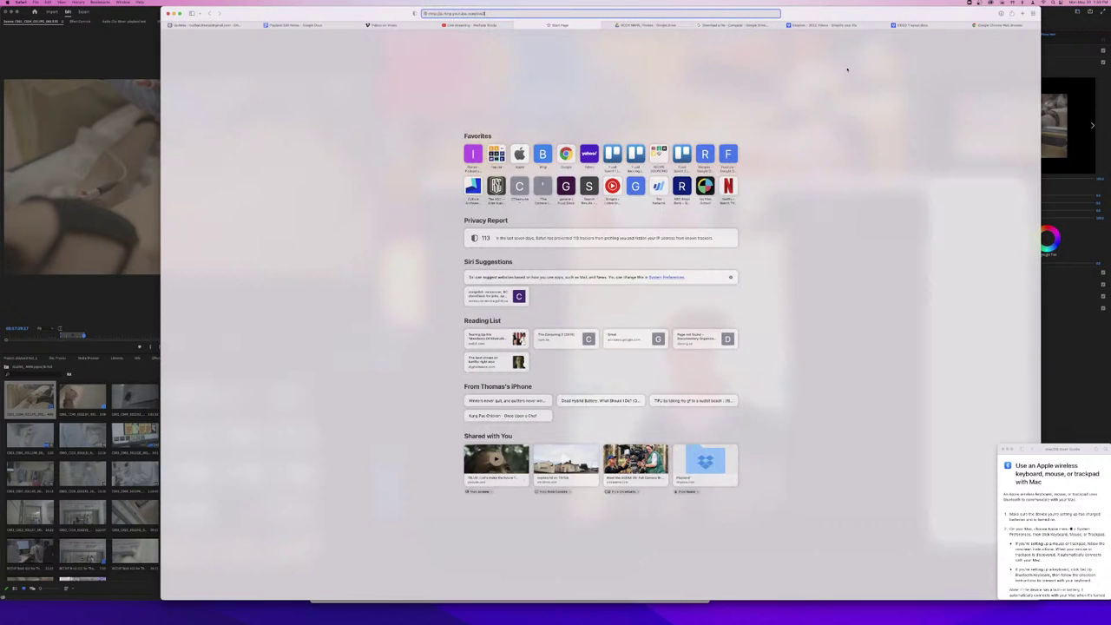
{"action": "key", "text": "Return"}
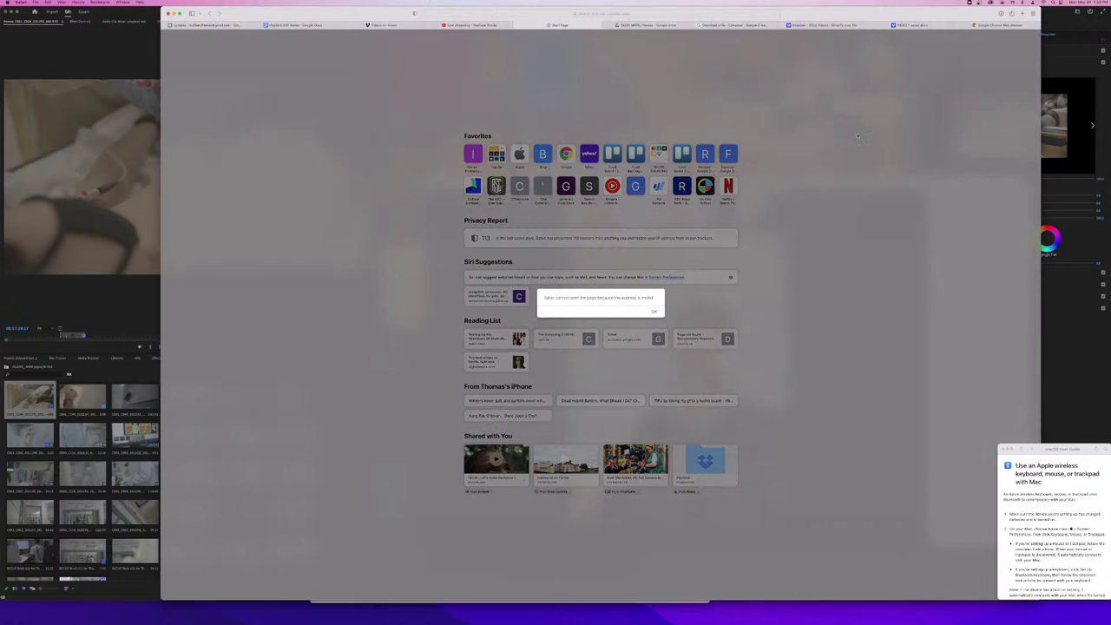
{"action": "left_click", "coordinate": [653, 312]}
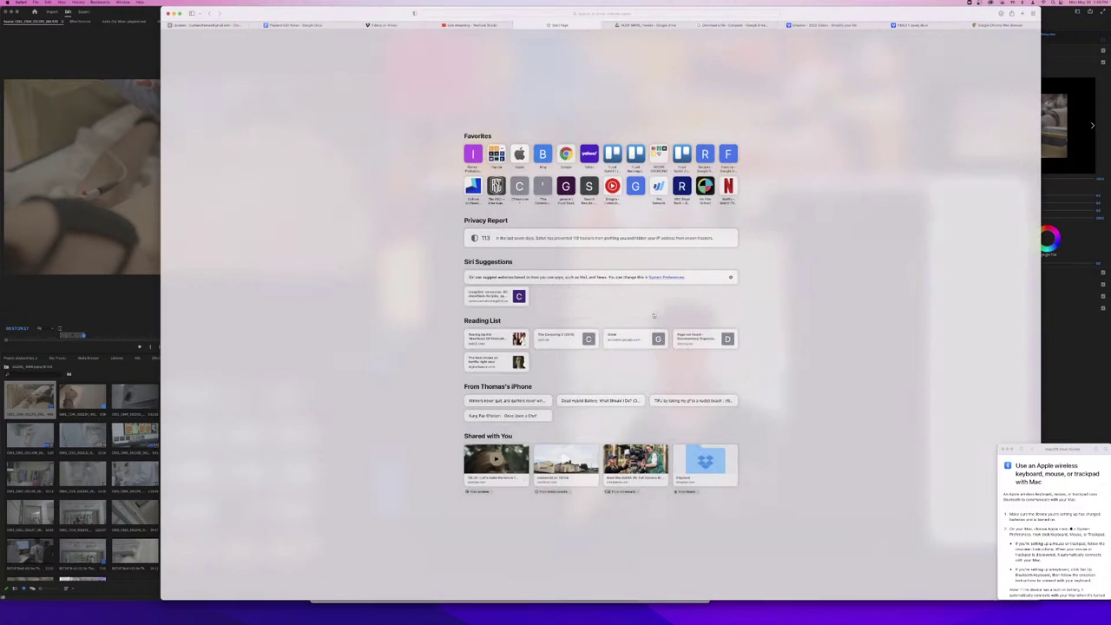
- Return to the PLYLND stream page, view its live preview in full screen, and exit full screen
{"action": "key", "text": "super+Tab"}
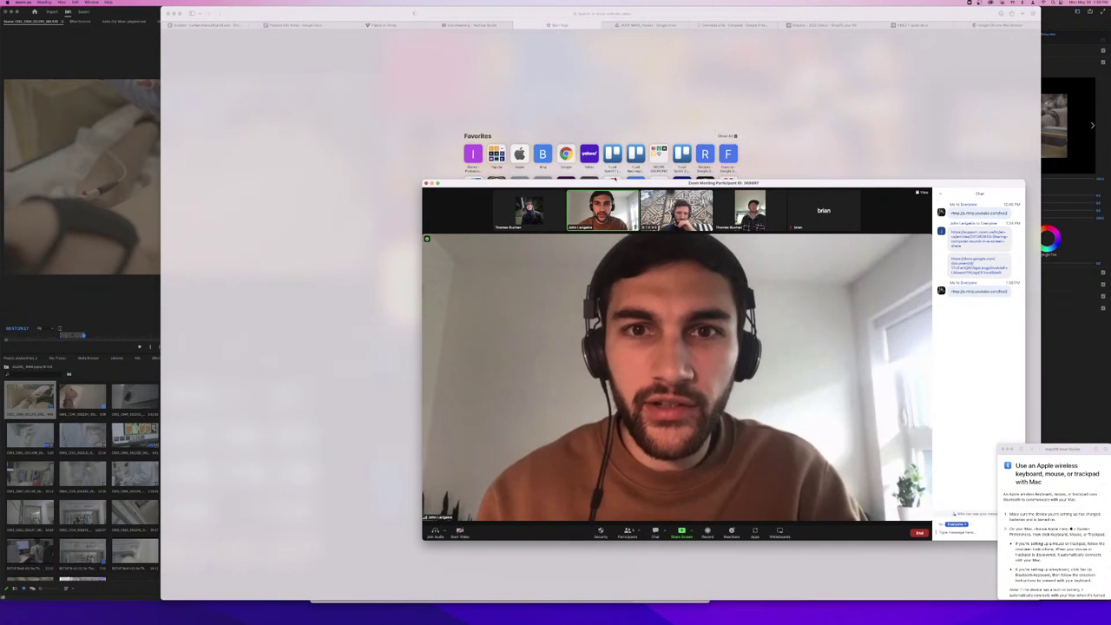
{"action": "left_click", "coordinate": [614, 179]}
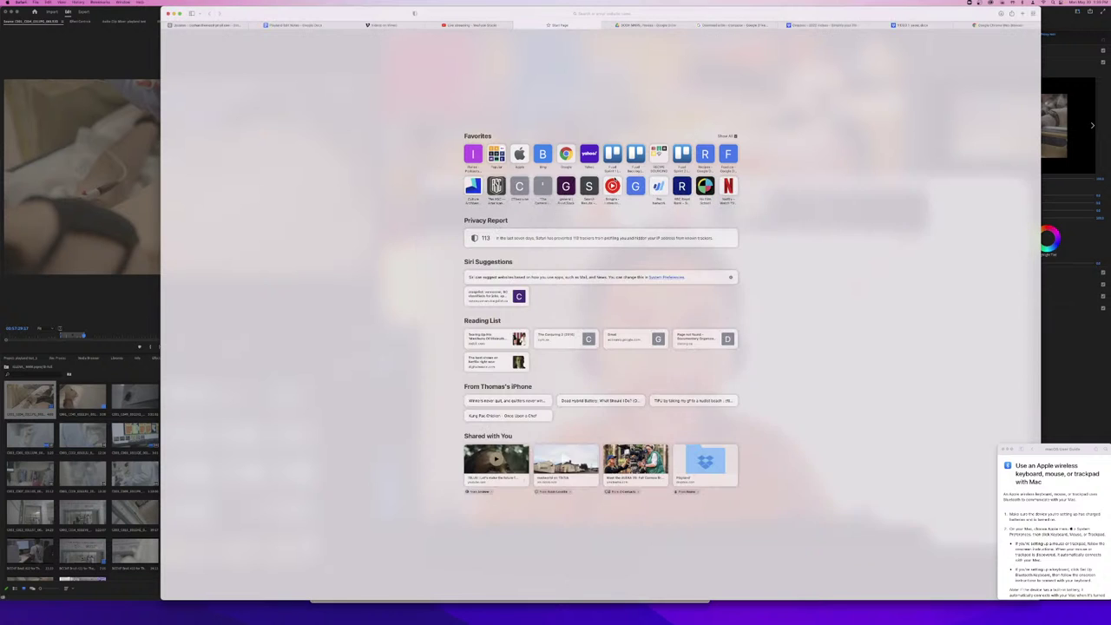
{"action": "left_click", "coordinate": [477, 25]}
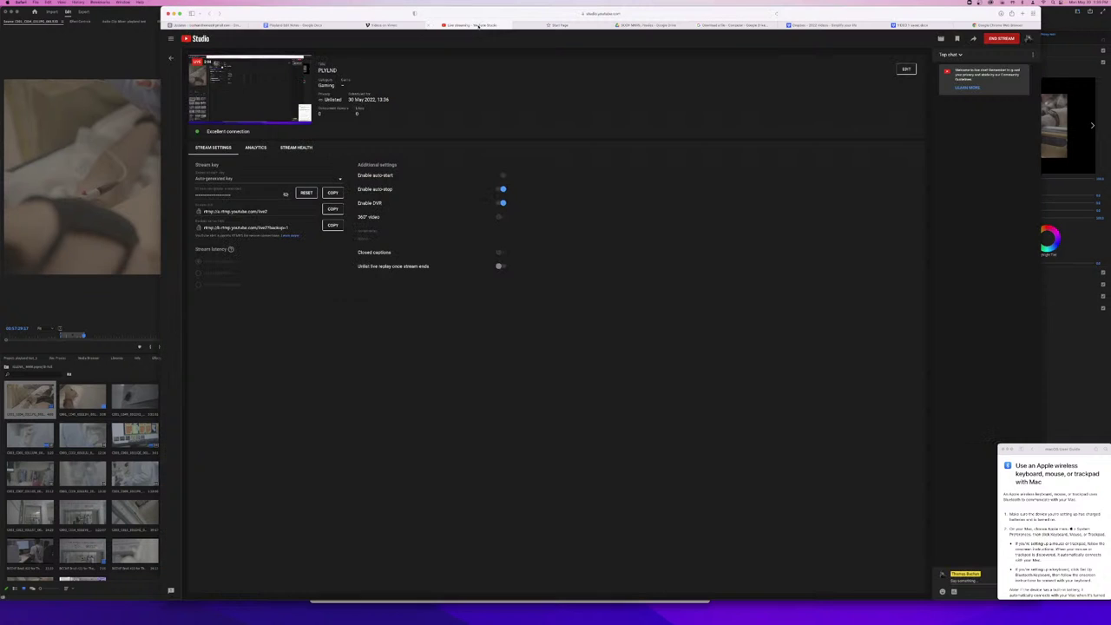
{"action": "mouse_move", "coordinate": [259, 111]}
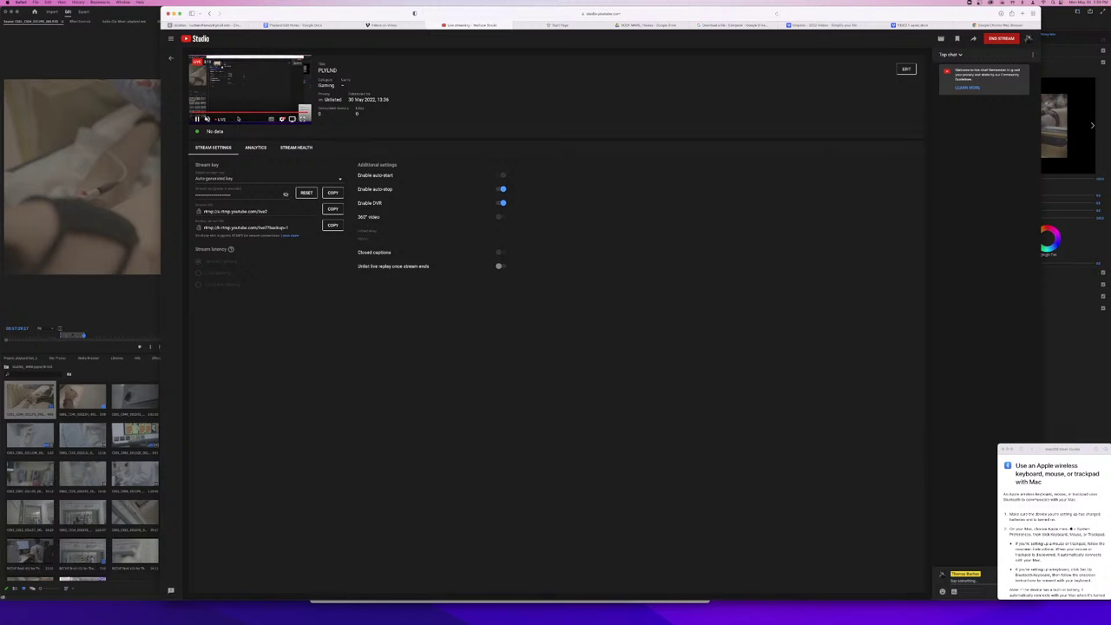
{"action": "left_click", "coordinate": [302, 119]}
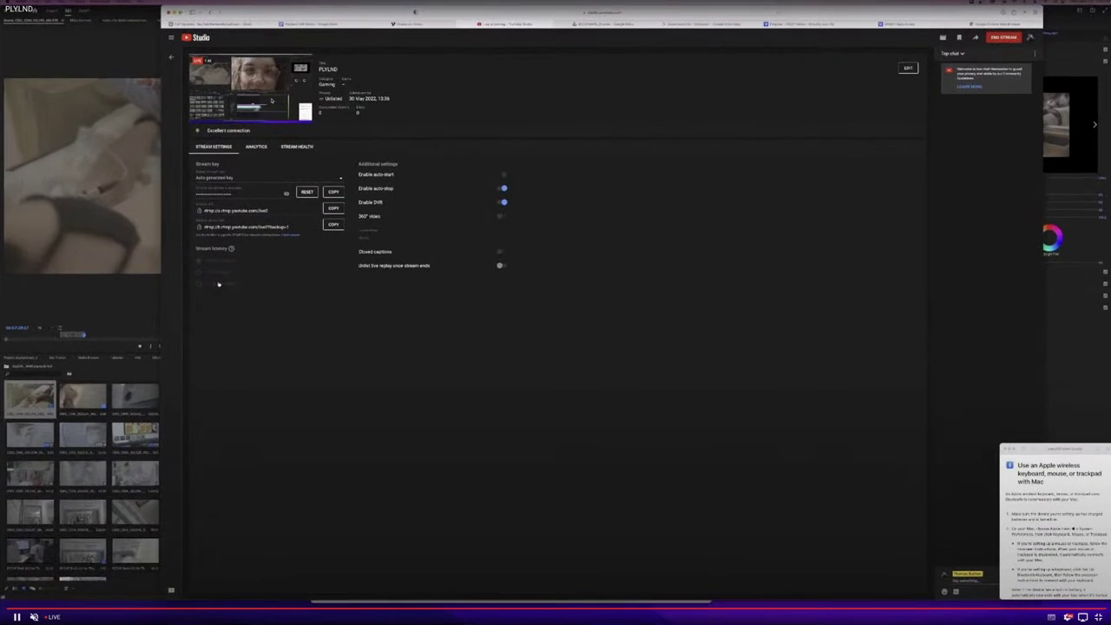
{"action": "key", "text": "Escape"}
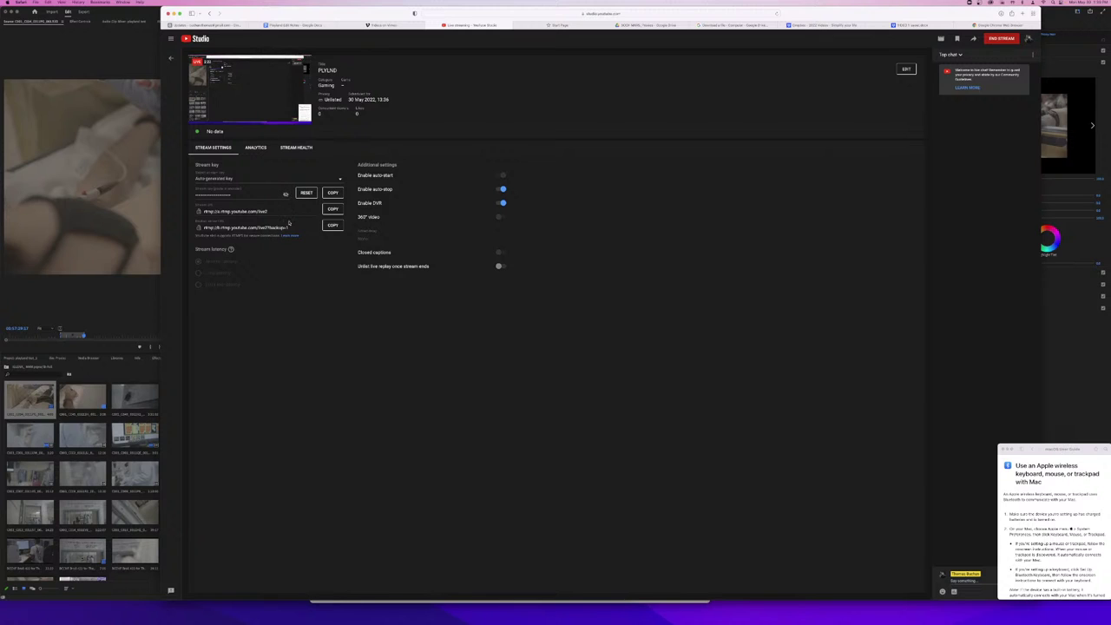
- Copy the backup server URL and review the stream's Details and Customisation settings without saving
{"action": "left_click", "coordinate": [330, 225]}
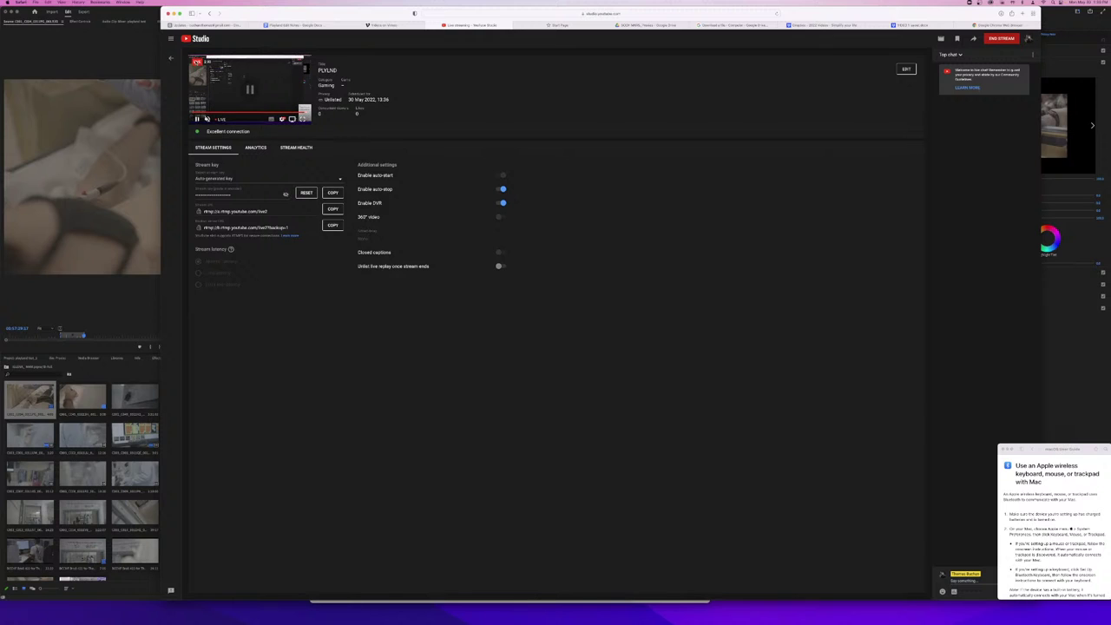
{"action": "left_click", "coordinate": [905, 68]}
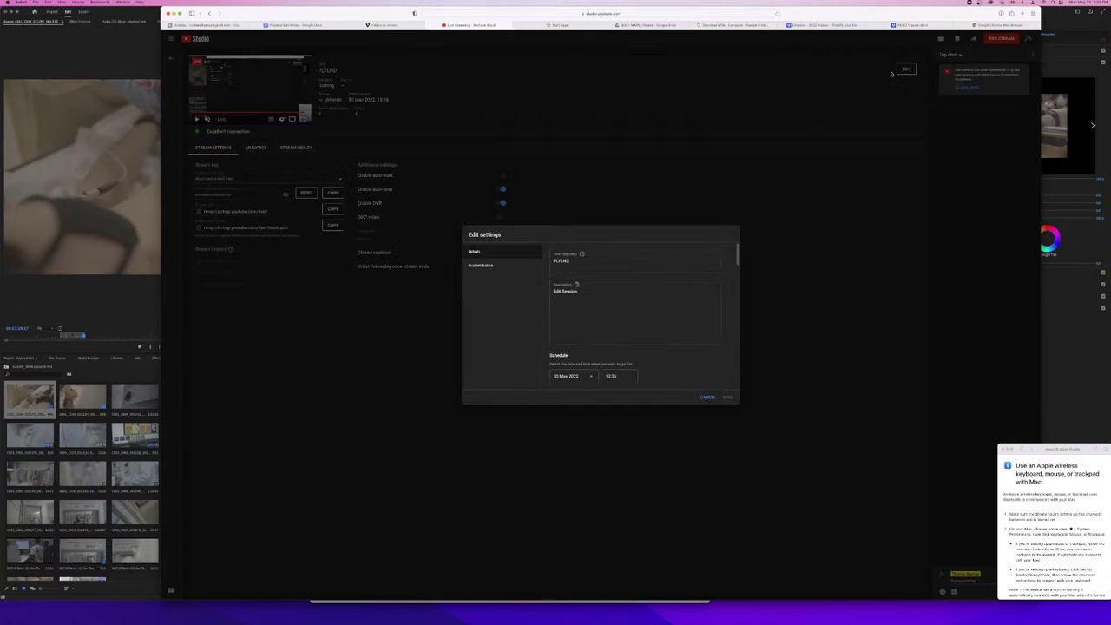
{"action": "left_click", "coordinate": [508, 265]}
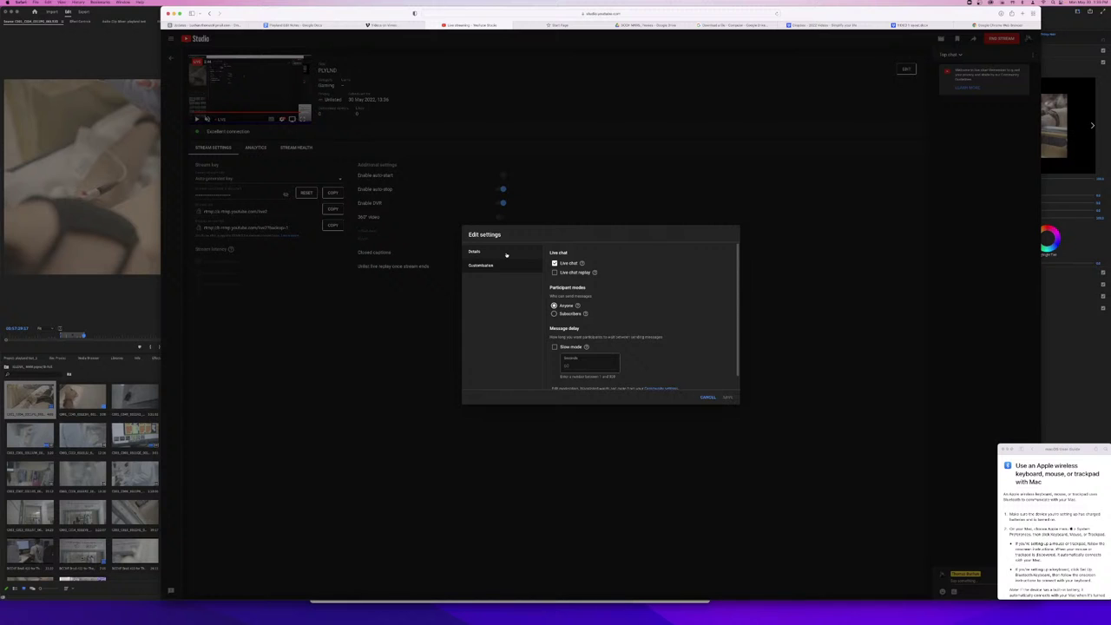
{"action": "left_click", "coordinate": [507, 254]}
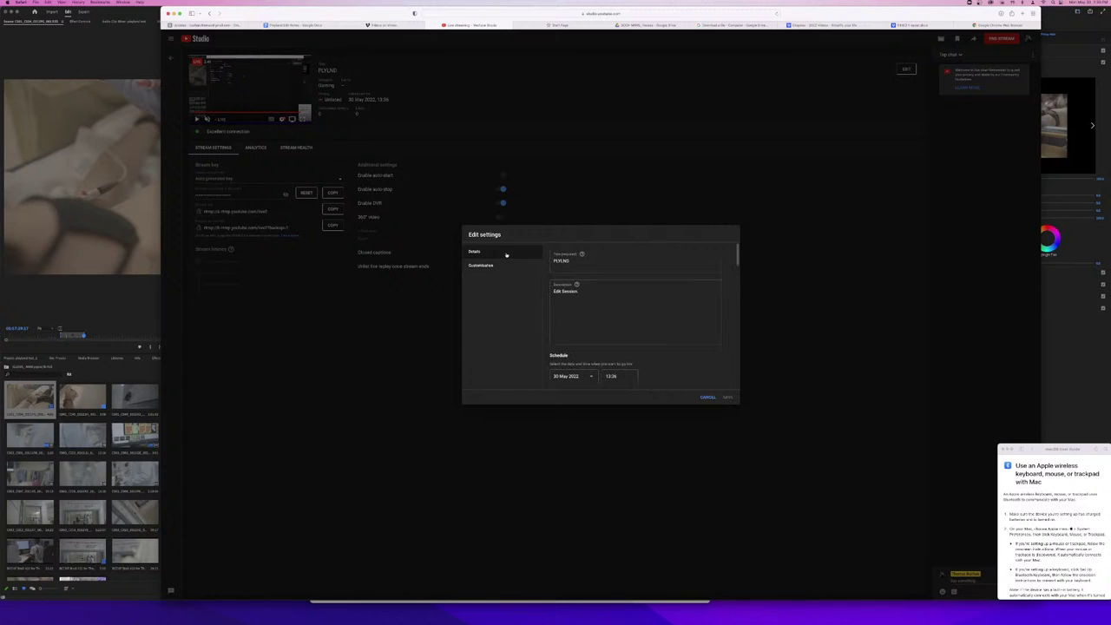
{"action": "left_click", "coordinate": [708, 398]}
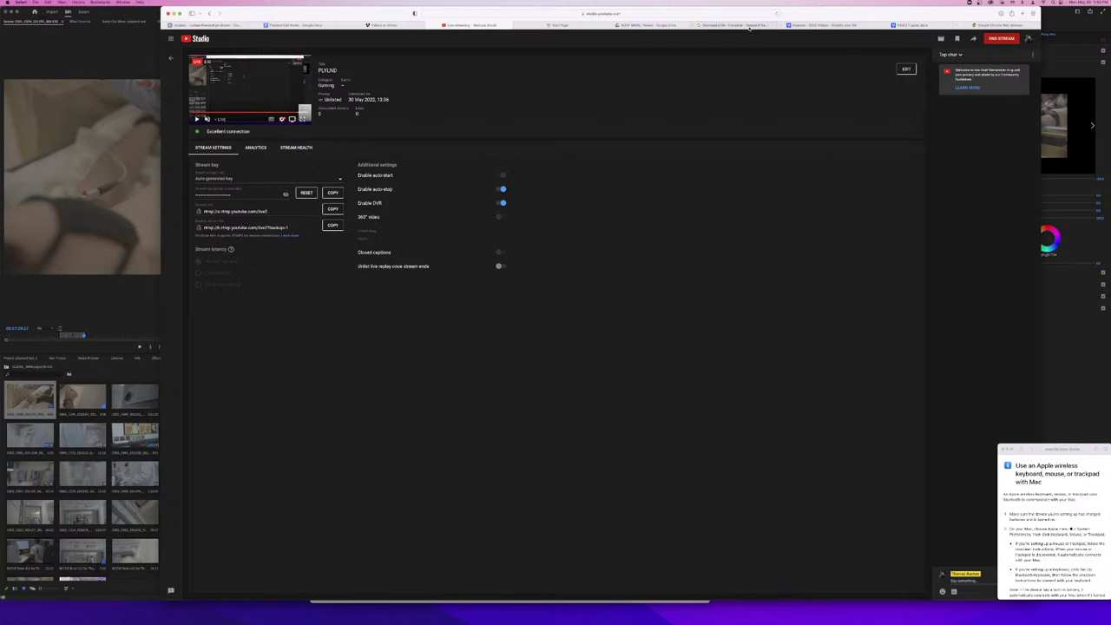
- Load youtube.com in the empty Start Page tab
{"action": "left_click", "coordinate": [547, 23]}
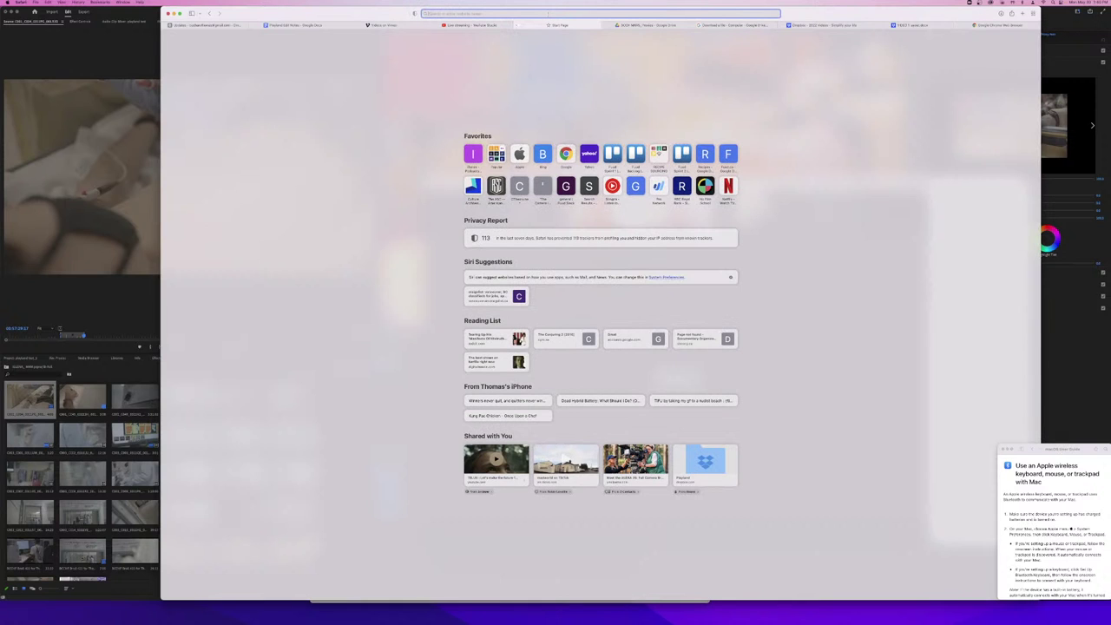
{"action": "type", "text": "youtube.com"}
{"action": "key", "text": "Return"}
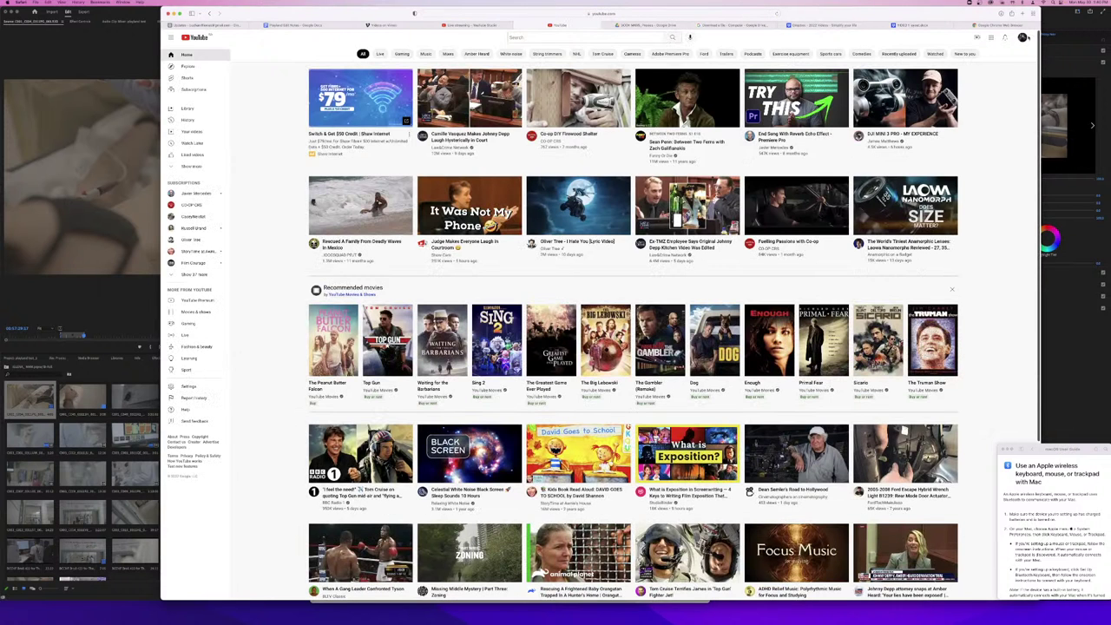
- Open YouTube's live stream management page, set the PLYLND stream's visibility to Public, and open that stream
{"action": "left_click", "coordinate": [977, 38]}
{"action": "left_click", "coordinate": [988, 63]}
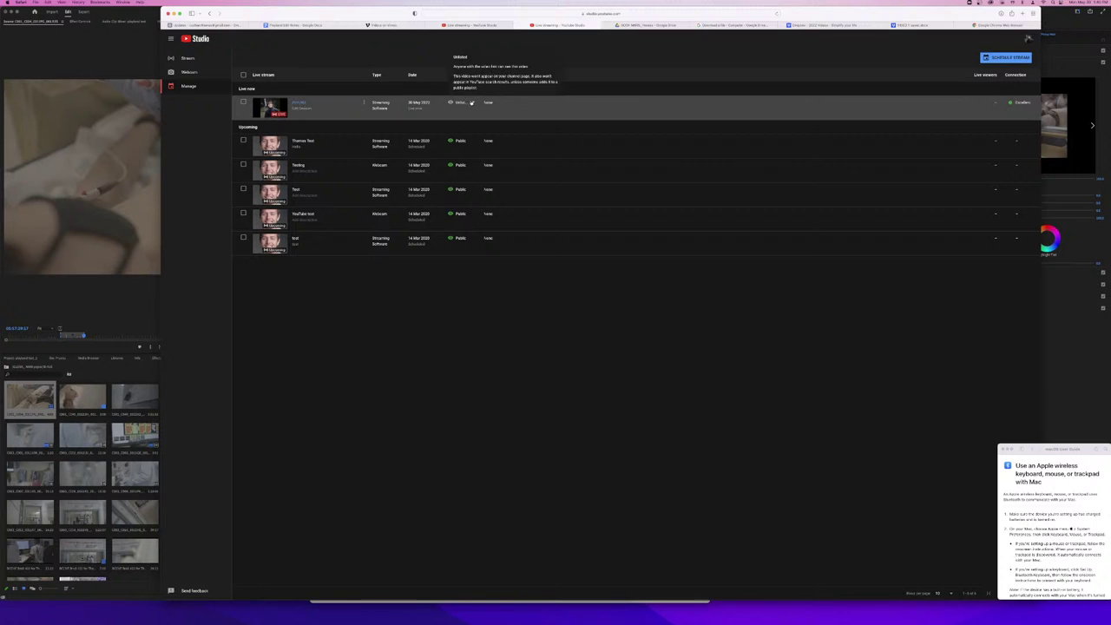
{"action": "left_click", "coordinate": [472, 102]}
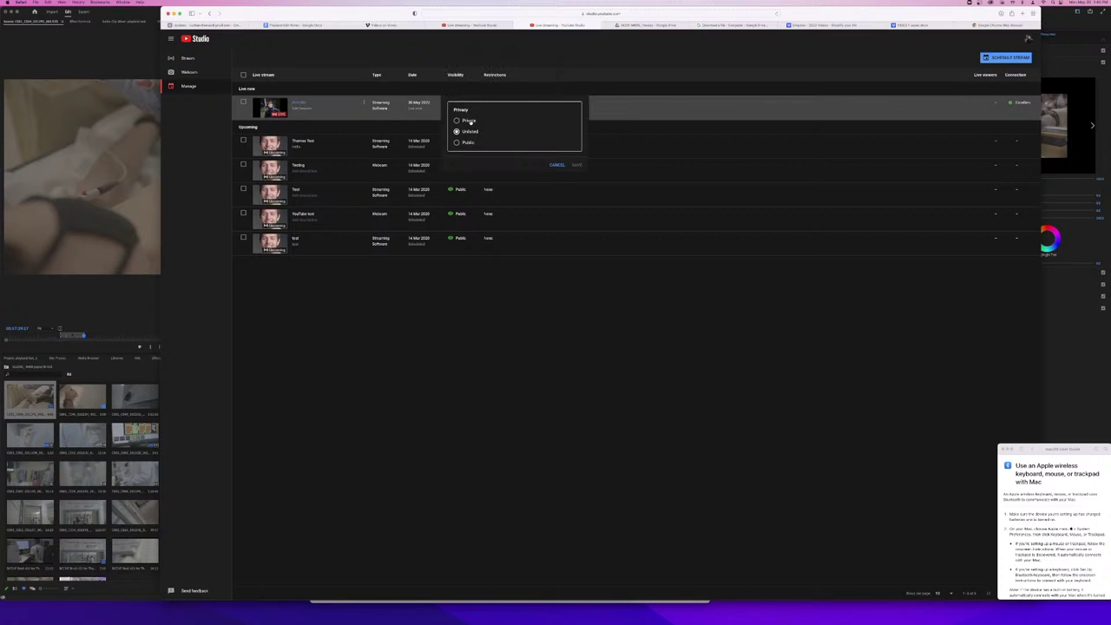
{"action": "left_click", "coordinate": [457, 143]}
{"action": "left_click", "coordinate": [572, 165]}
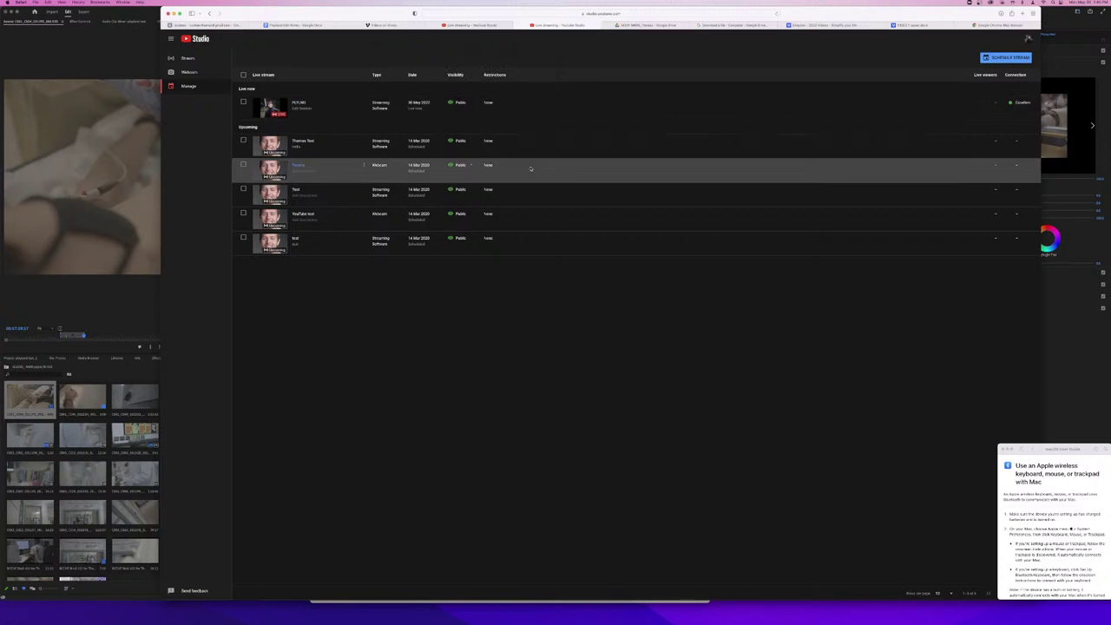
{"action": "left_click", "coordinate": [301, 103]}
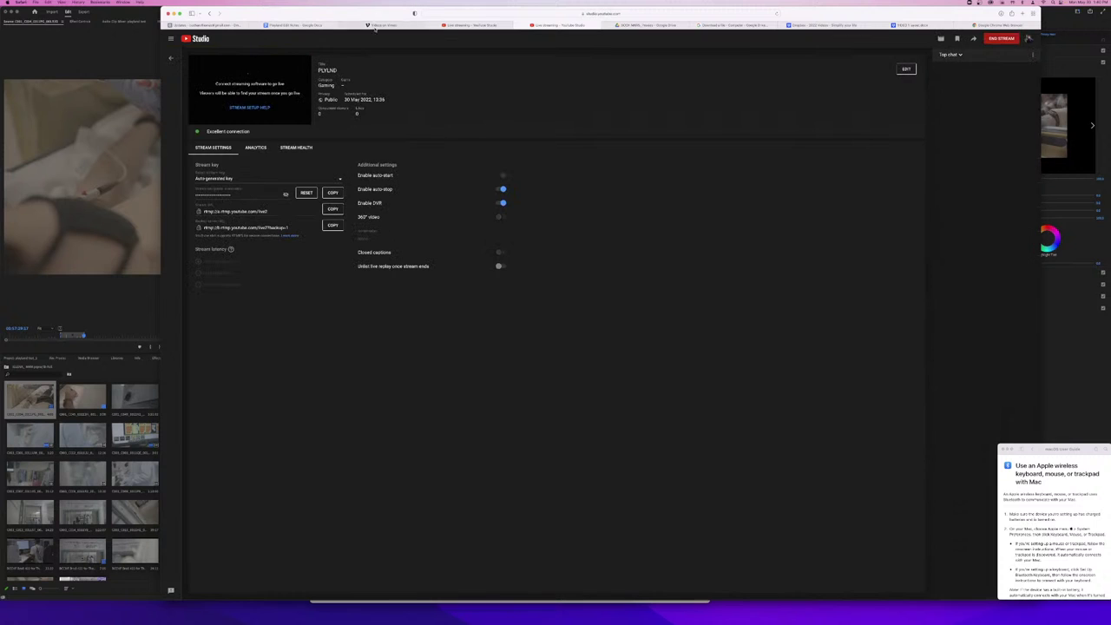
- Copy the PLYLND stream's server URL, try to load it in a new browser tab, and close that tab
{"action": "left_click", "coordinate": [288, 213]}
{"action": "triple_click", "coordinate": [286, 213]}
{"action": "key", "text": "super+c"}
{"action": "key", "text": "super+t"}
{"action": "key", "text": "super+v"}
{"action": "key", "text": "Return"}
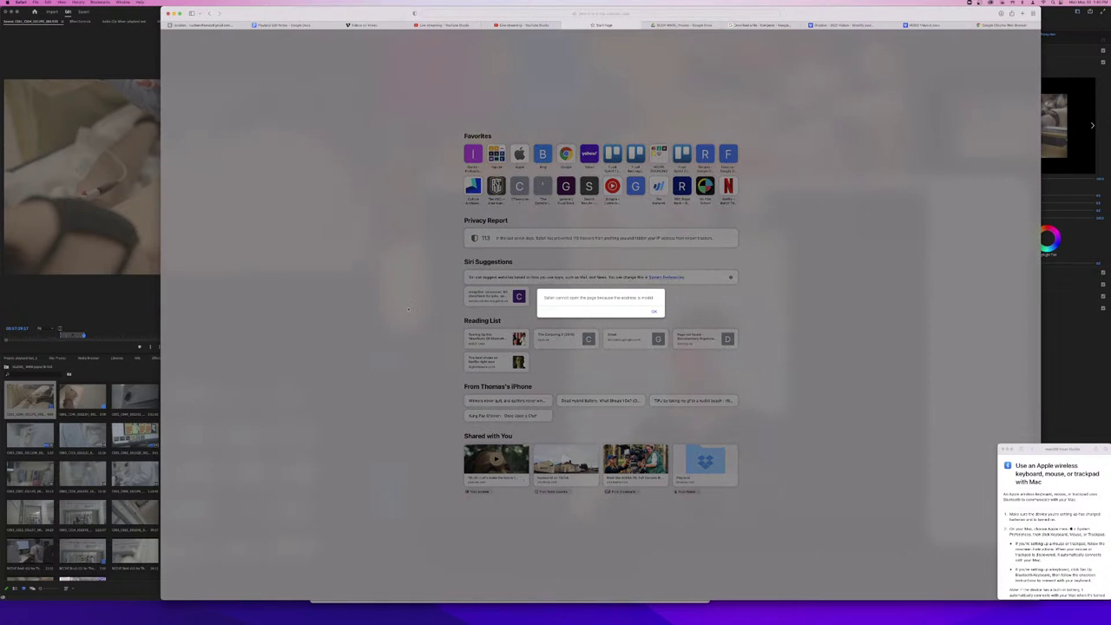
{"action": "key", "text": "super+w"}
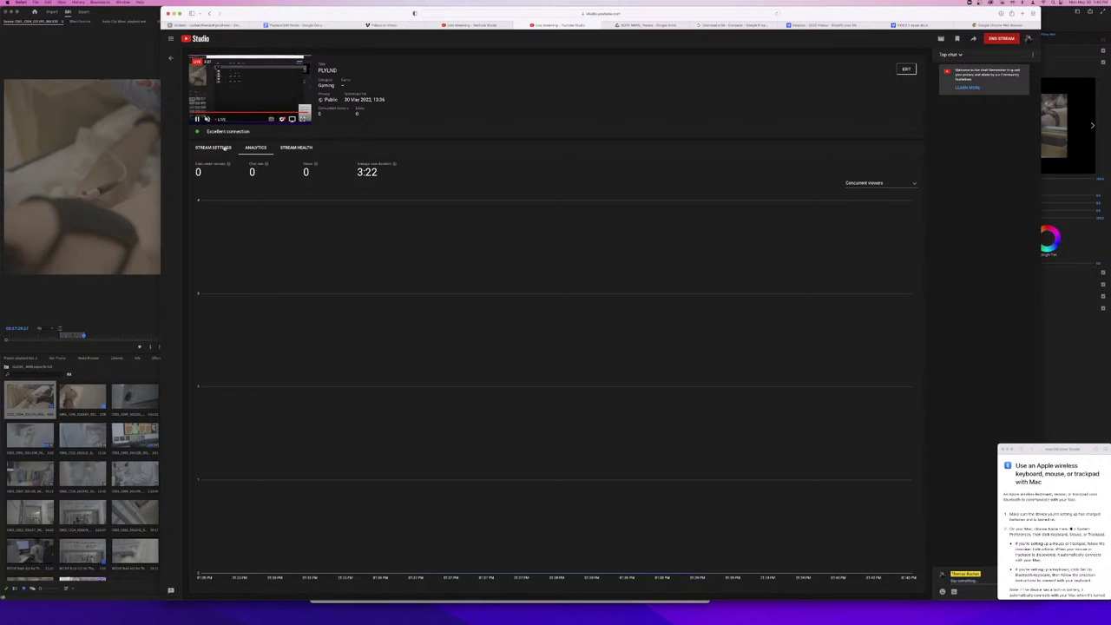
- Copy the video URL from the PLYLND live preview, test it in a new browser tab, and close that tab
{"action": "left_click", "coordinate": [224, 149]}
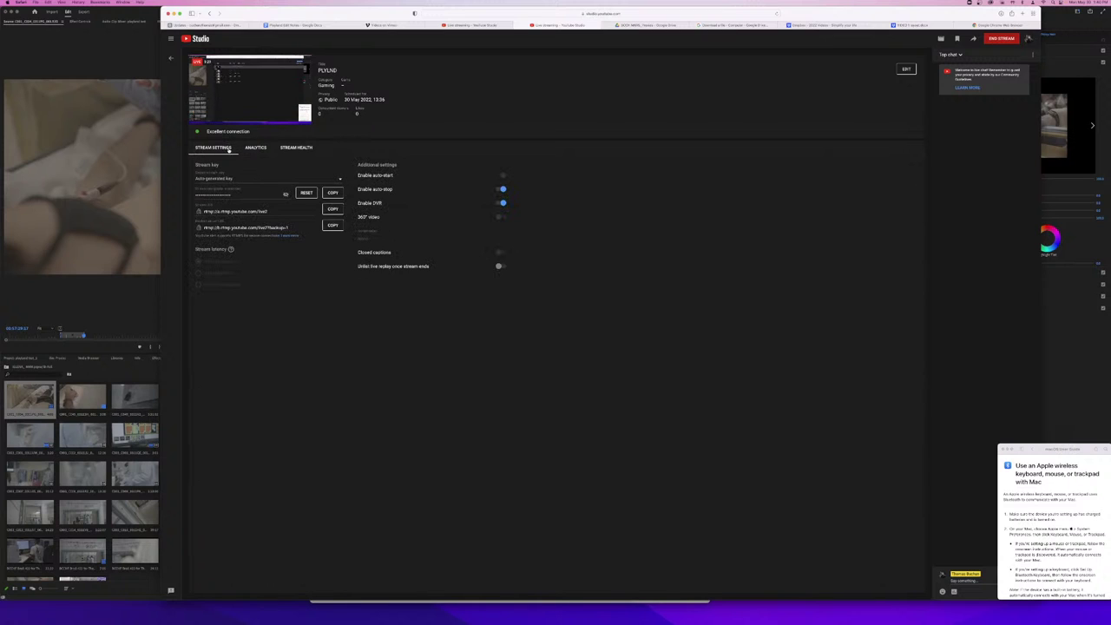
{"action": "right_click", "coordinate": [271, 111]}
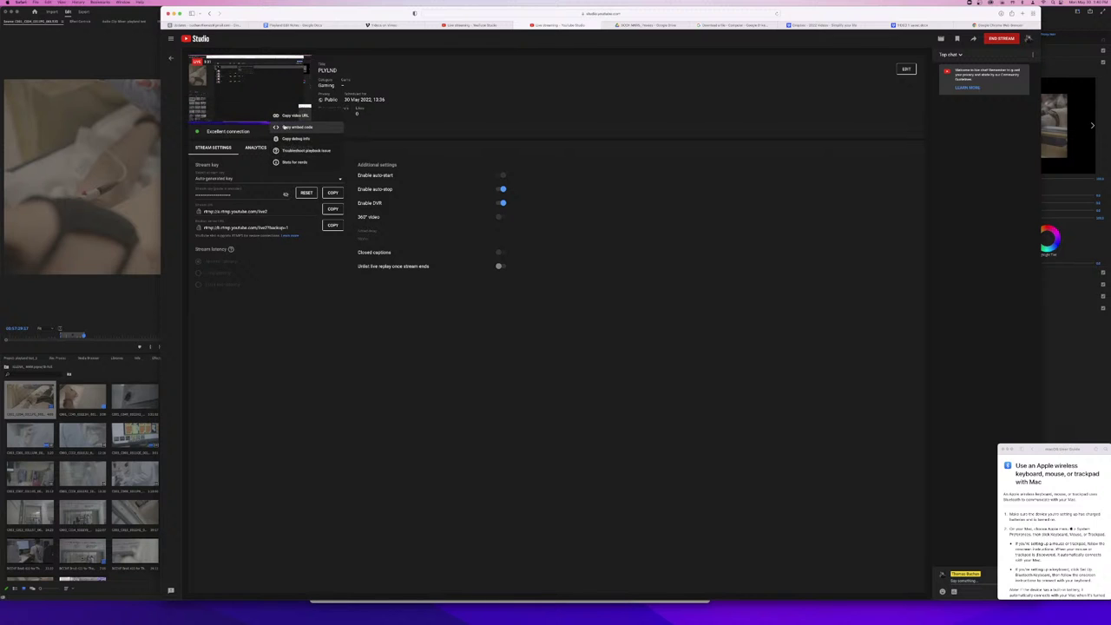
{"action": "left_click", "coordinate": [284, 128]}
{"action": "key", "text": "super+t"}
{"action": "key", "text": "super+v"}
{"action": "key", "text": "Return"}
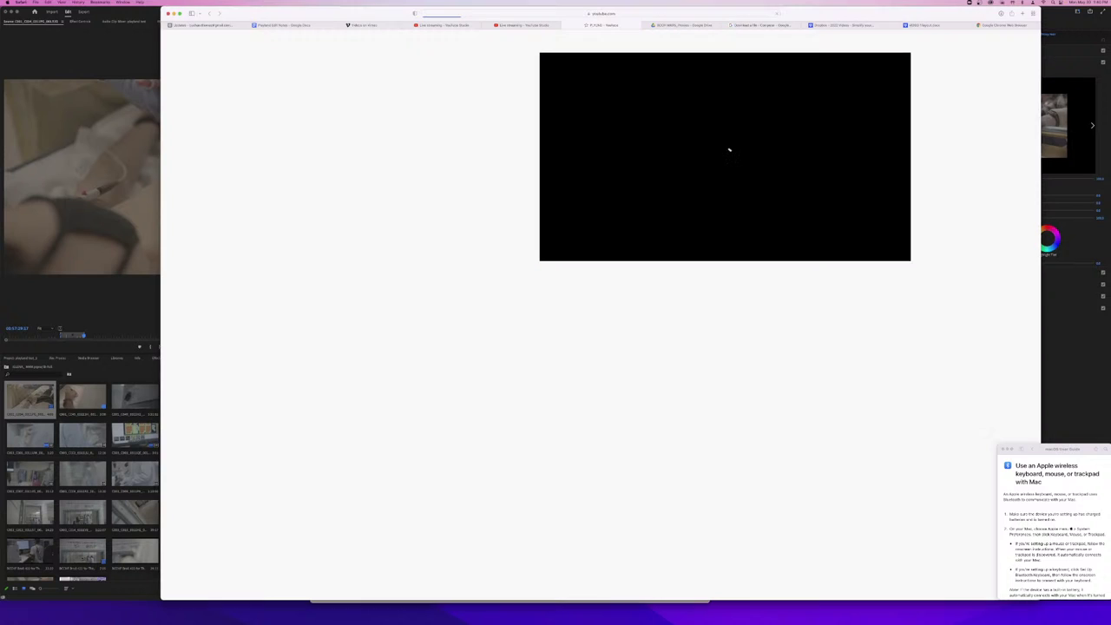
{"action": "key", "text": "super+w"}
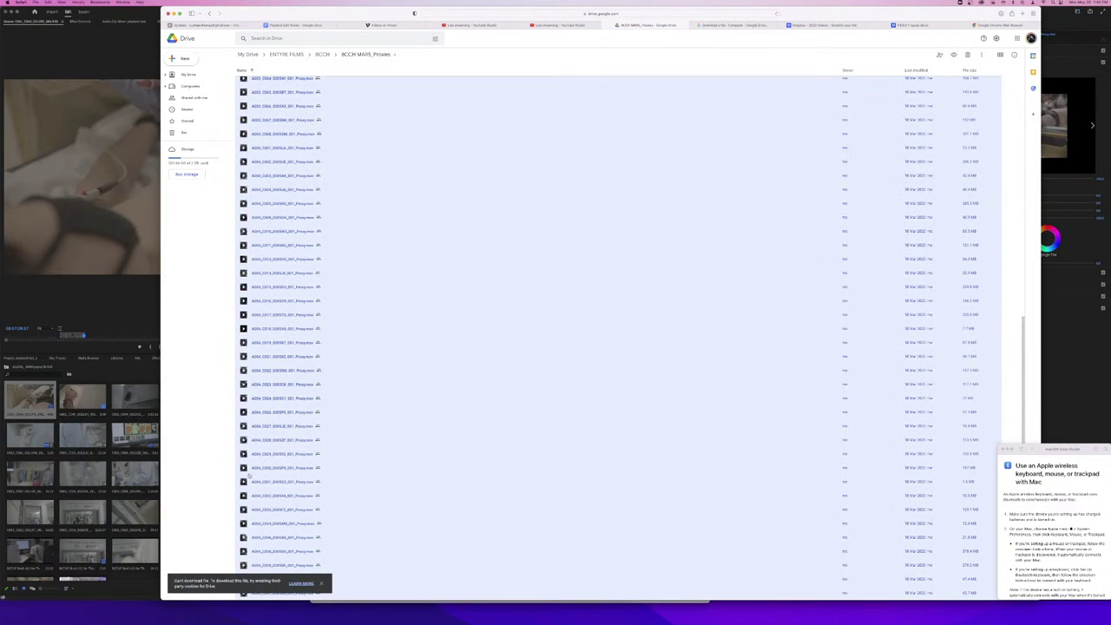
- Switch to the Zoom meeting and send the copied YouTube video link to everyone in the chat
{"action": "key", "text": "super+Tab"}
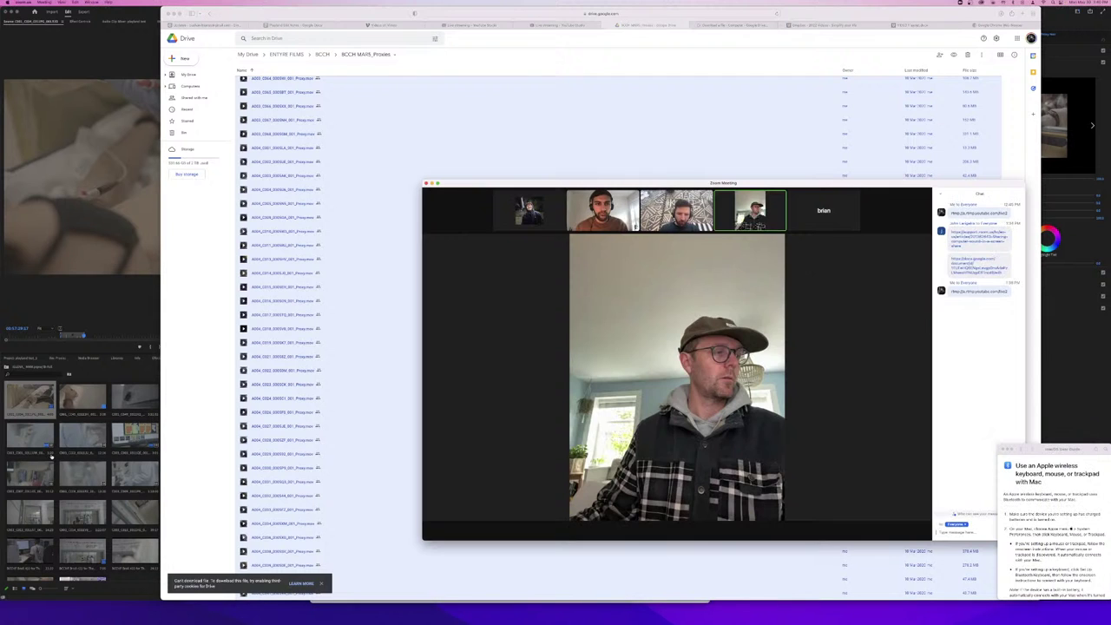
{"action": "left_click", "coordinate": [969, 533]}
{"action": "key", "text": "super+v"}
{"action": "key", "text": "Return"}
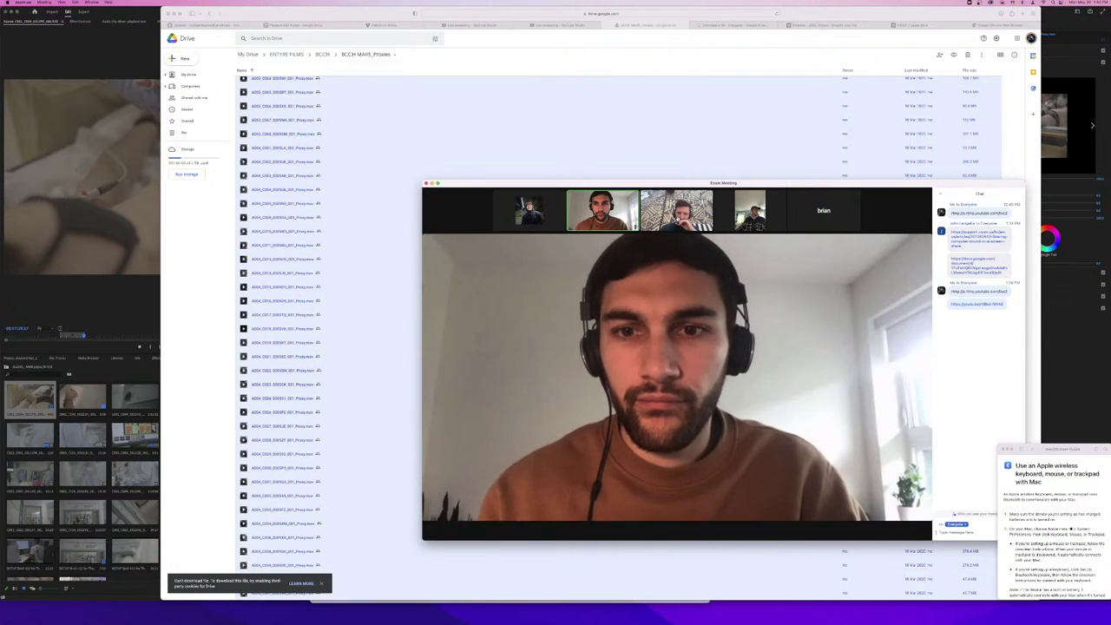
- Switch to Premiere Pro and play the playland test sequence from its start through to the closing Playland logo
{"action": "key", "text": "super+Tab"}
{"action": "key", "text": "space"}
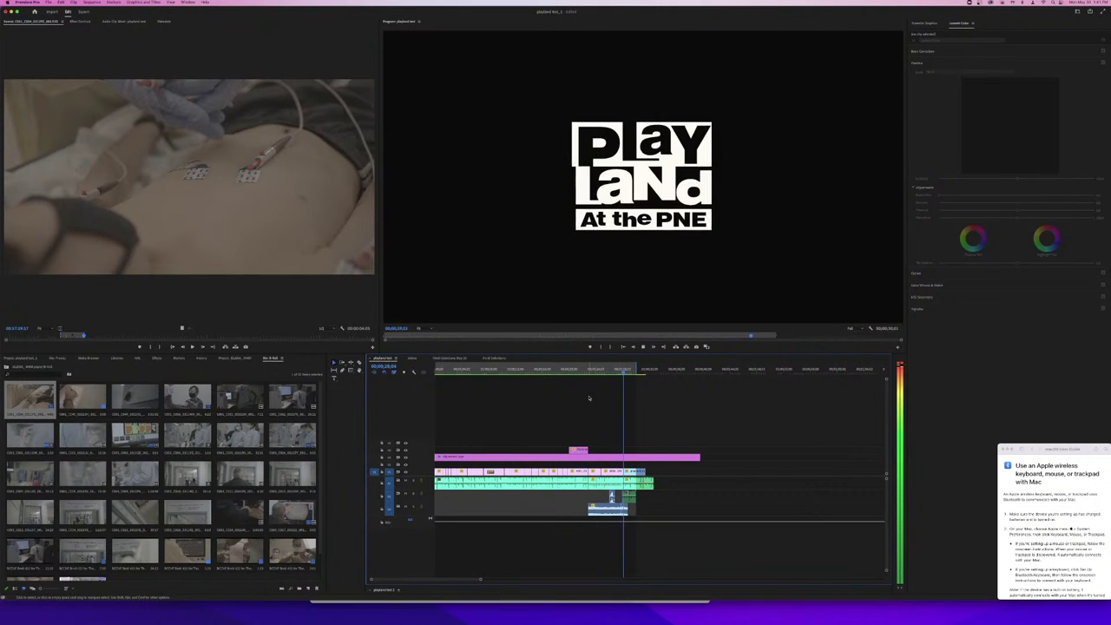
{"action": "left_click_drag", "start_coordinate": [588, 370], "coordinate": [435, 370]}
{"action": "left_click", "coordinate": [479, 403]}
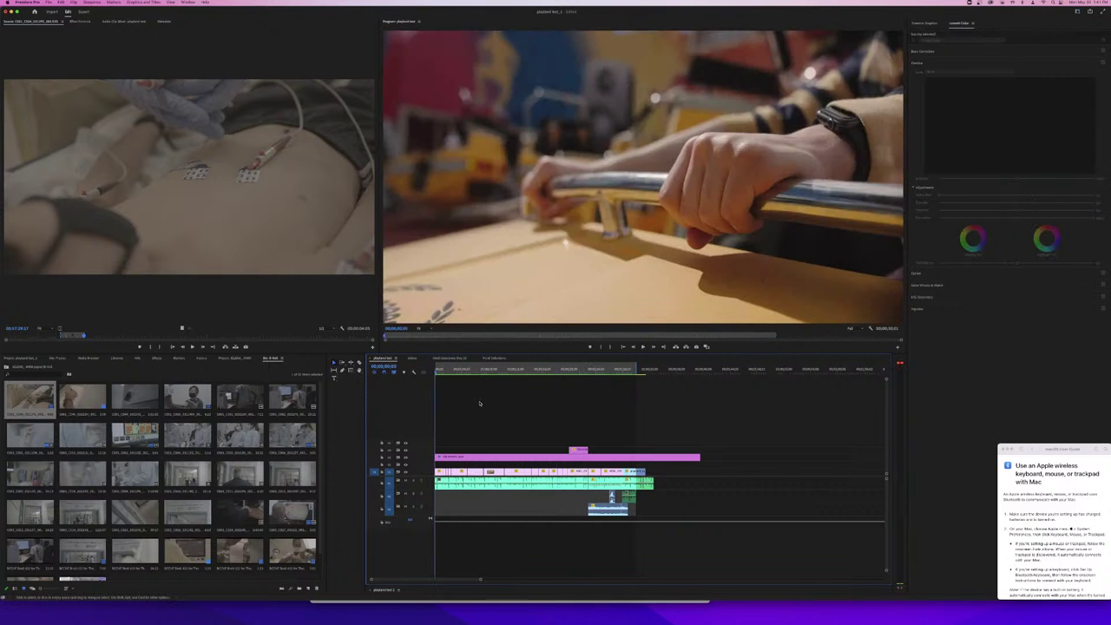
{"action": "key", "text": "space"}
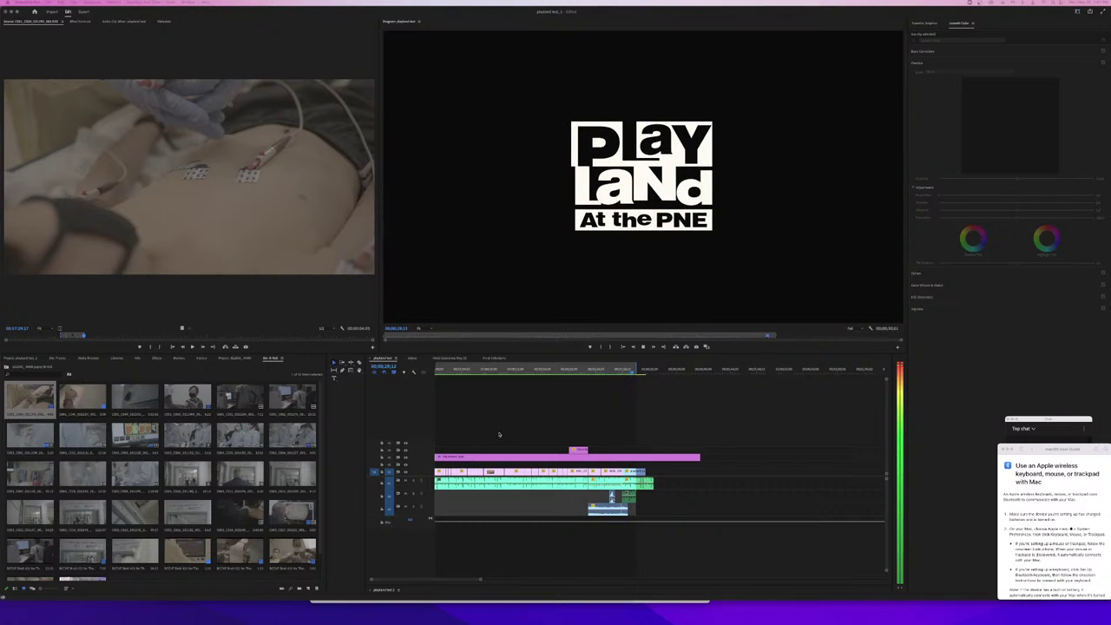
{"action": "left_click", "coordinate": [498, 433]}
{"action": "key", "text": "space"}
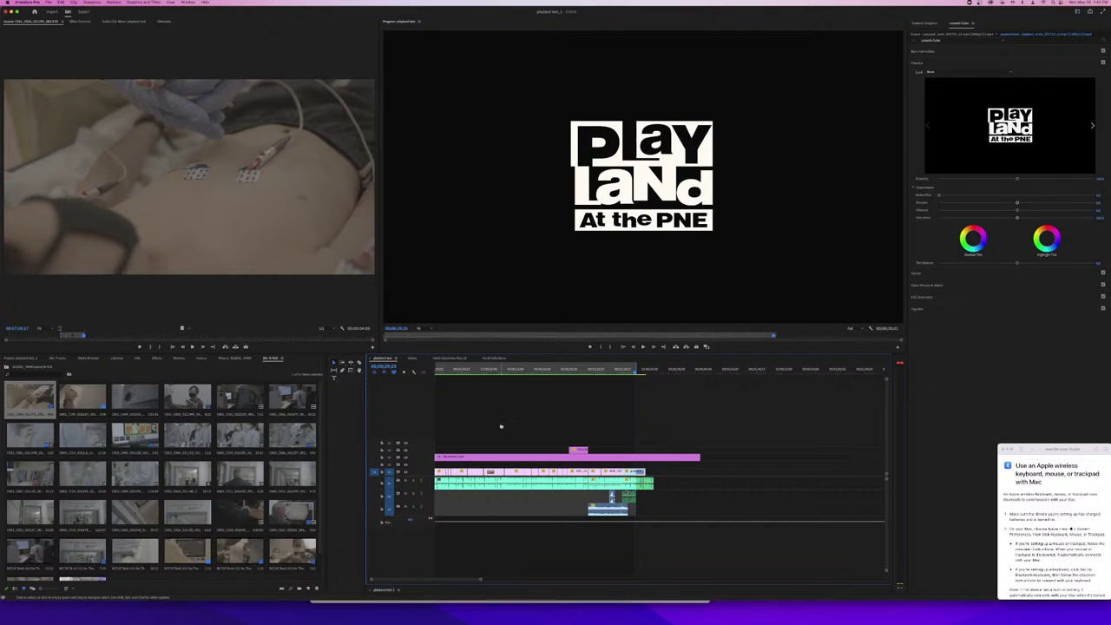
- Switch to the browser, load vimeo.com in a new tab, and open the recent video playland test_Vimeo
{"action": "key", "text": "super+Tab"}
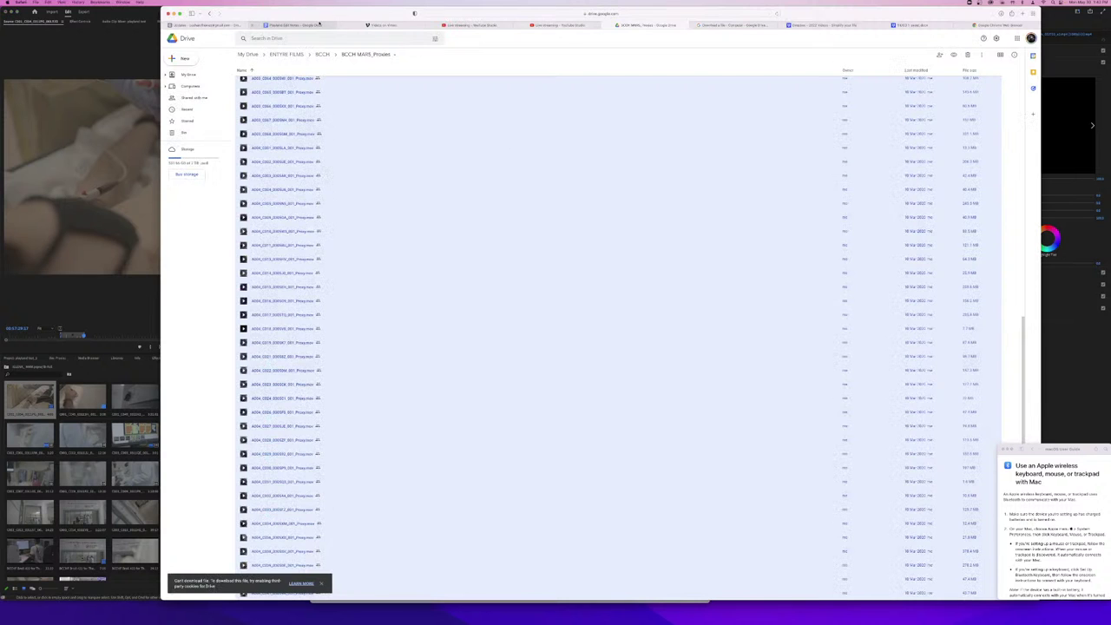
{"action": "key", "text": "super+t"}
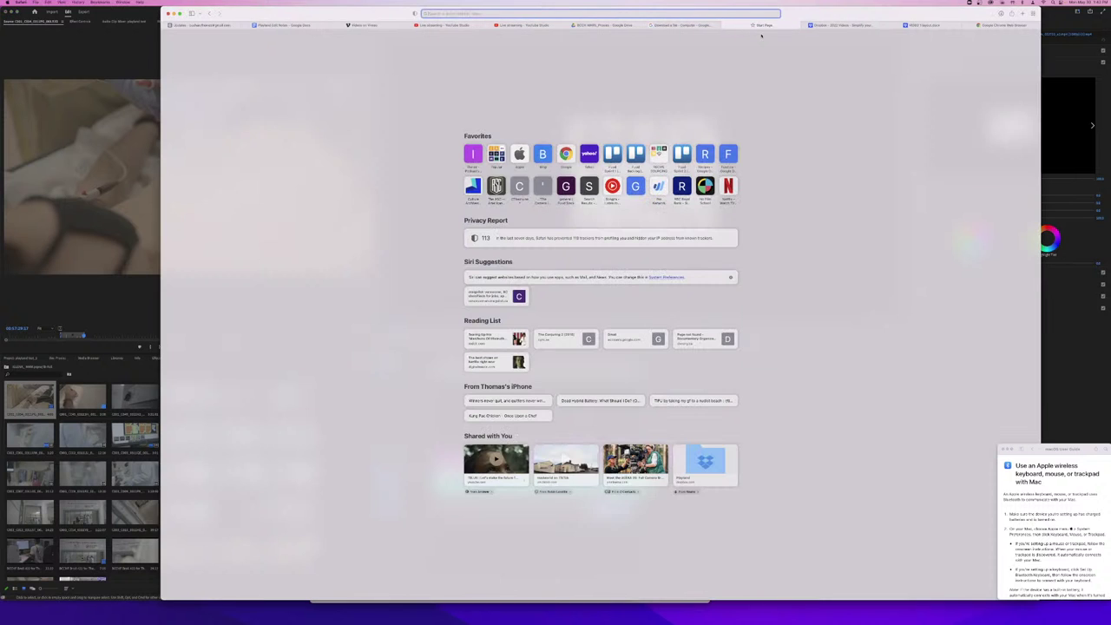
{"action": "type", "text": "video"}
{"action": "key", "text": "Return"}
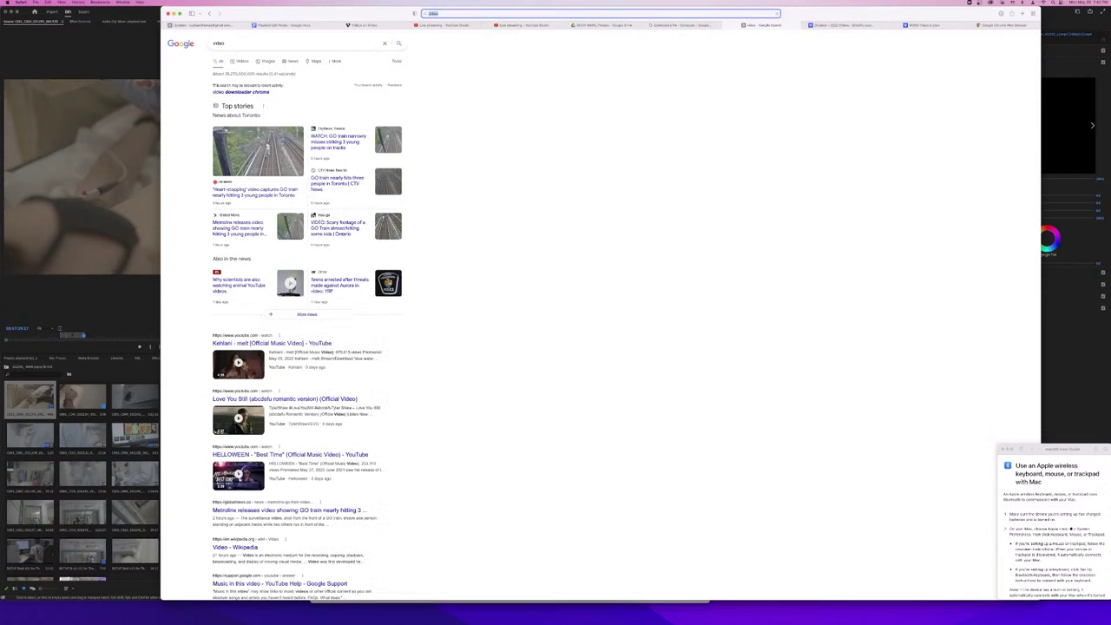
{"action": "type", "text": "vimeo.com"}
{"action": "key", "text": "Return"}
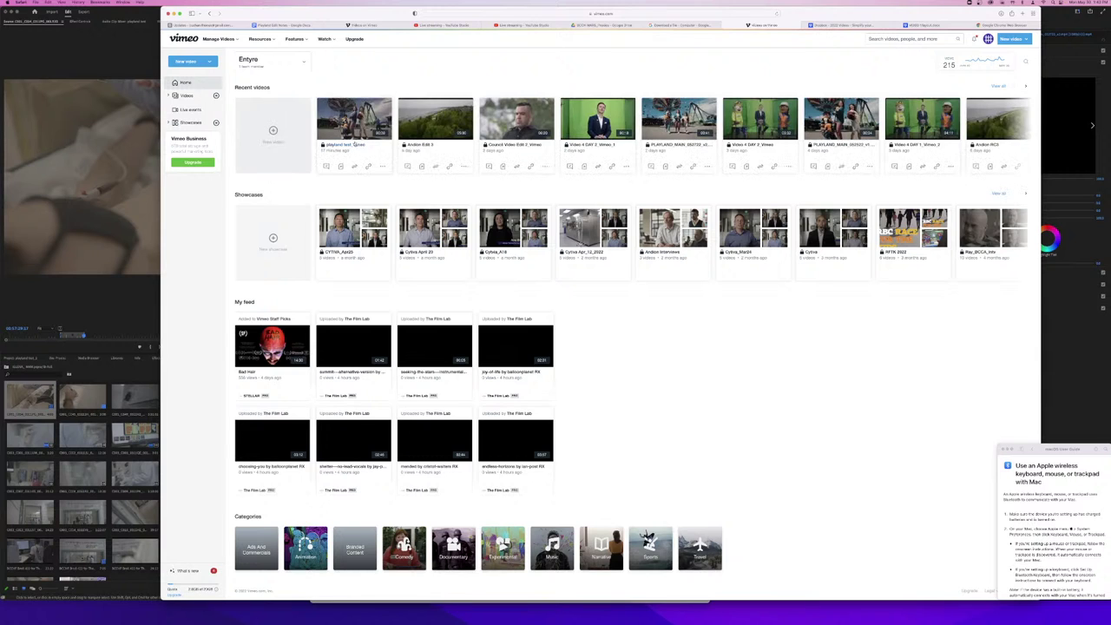
{"action": "left_click", "coordinate": [354, 145]}
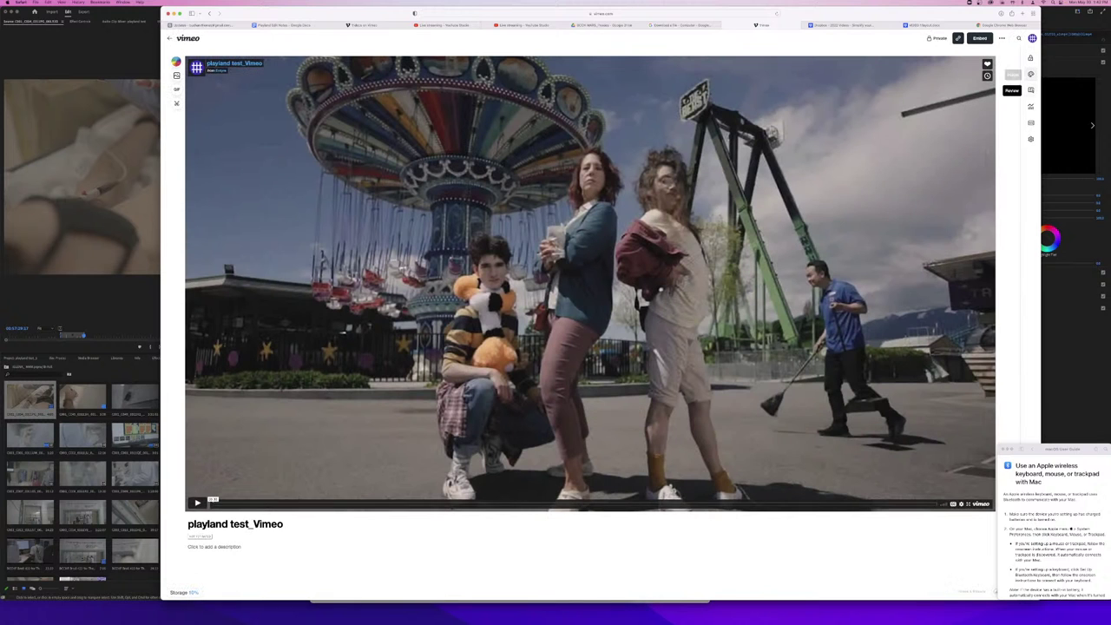
- Copy the playland test_Vimeo video link and send it to everyone in the Zoom meeting chat
{"action": "left_click", "coordinate": [958, 38]}
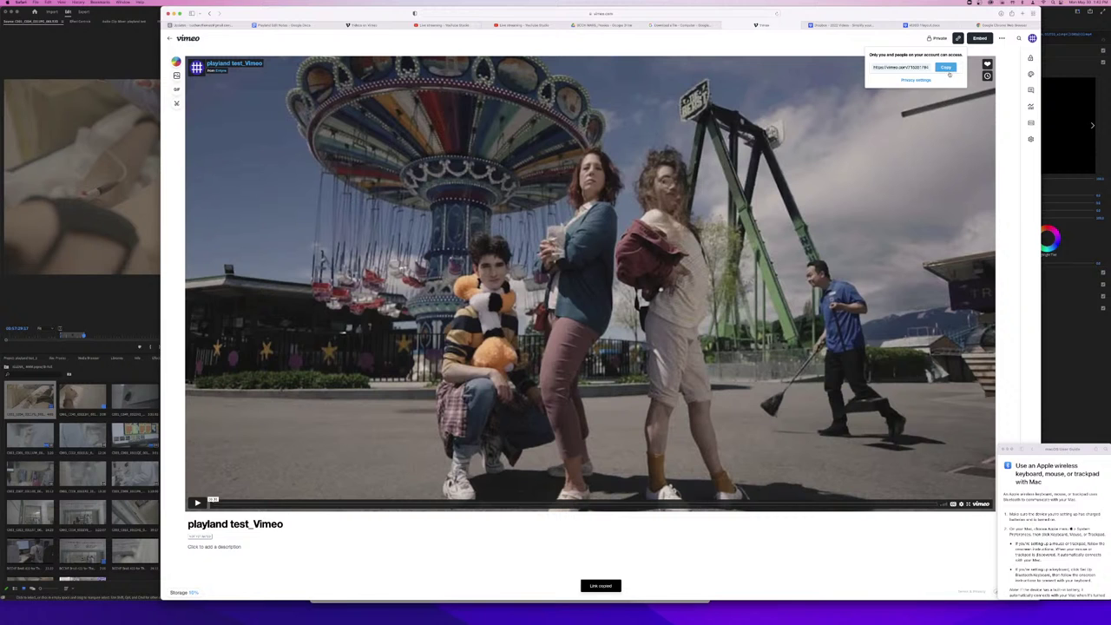
{"action": "key", "text": "super+Tab"}
{"action": "key", "text": "super+v"}
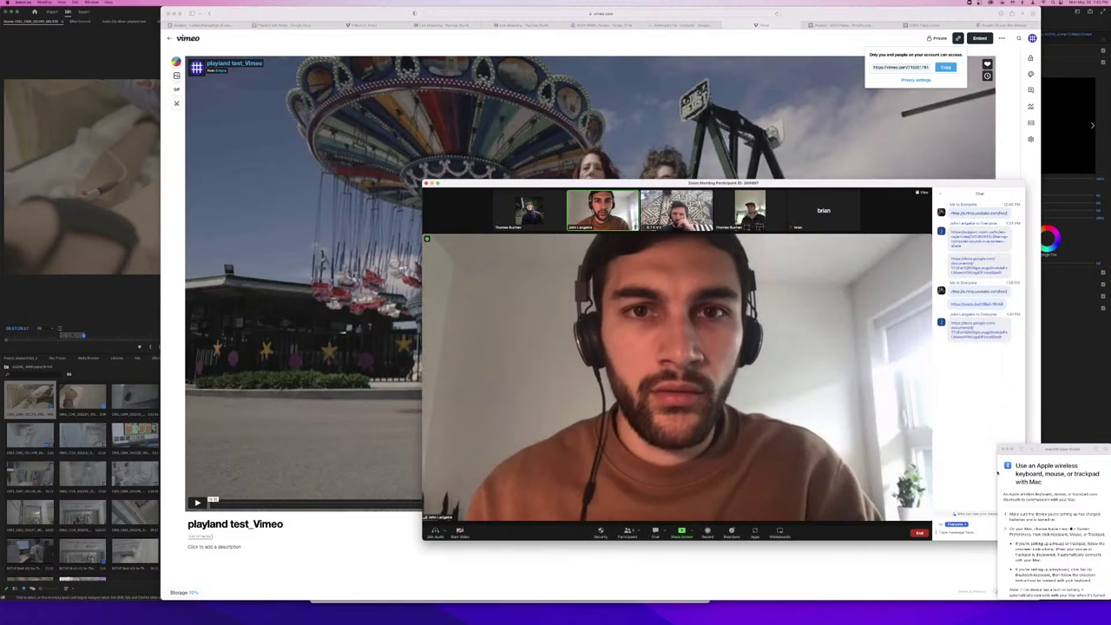
{"action": "key", "text": "Return"}
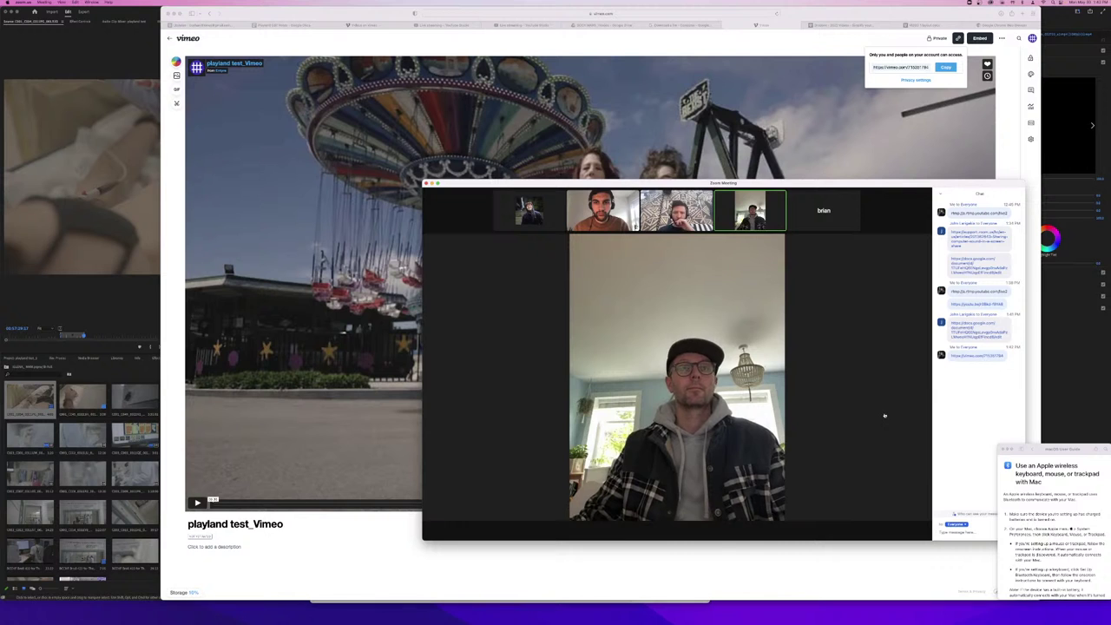
- Switch to Premiere Pro and move the playhead of the playland test sequence to 00;00;09;17
{"action": "key", "text": "super+Tab"}
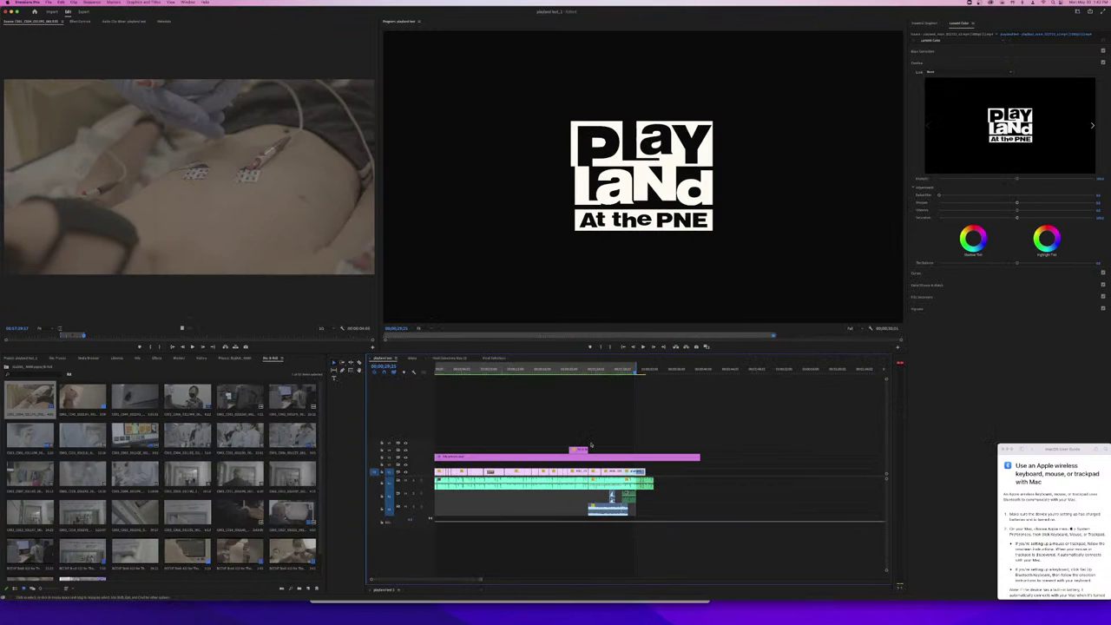
{"action": "left_click_drag", "start_coordinate": [547, 369], "coordinate": [499, 370]}
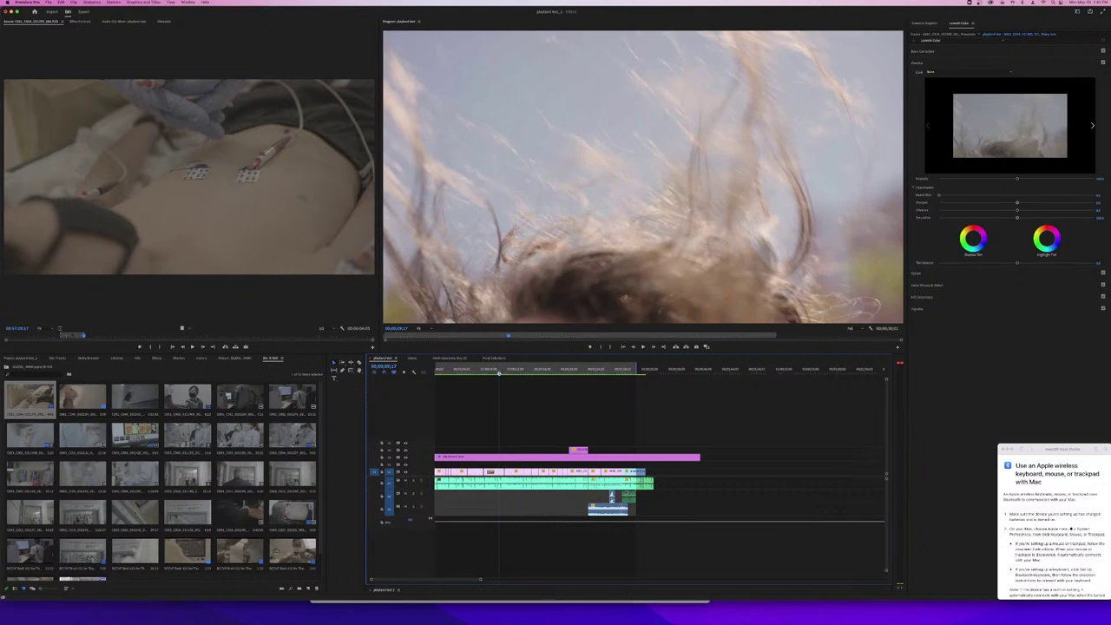
- Open the Vimeo review page of playland test_Vimeo and send its address to everyone in the Zoom chat
{"action": "key", "text": "super+Tab"}
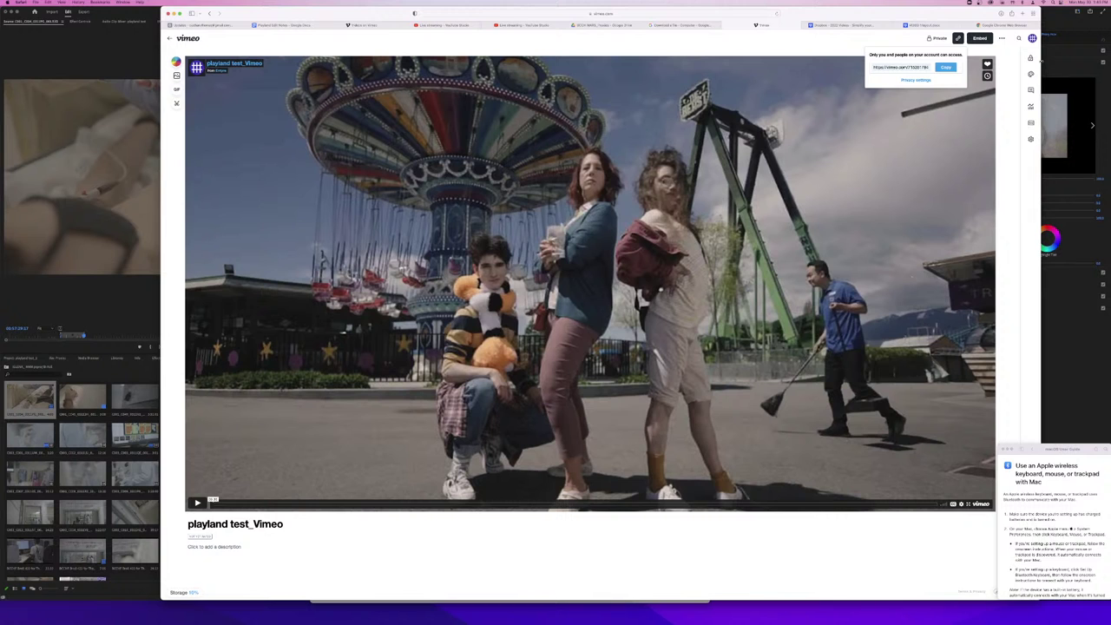
{"action": "left_click", "coordinate": [1030, 90]}
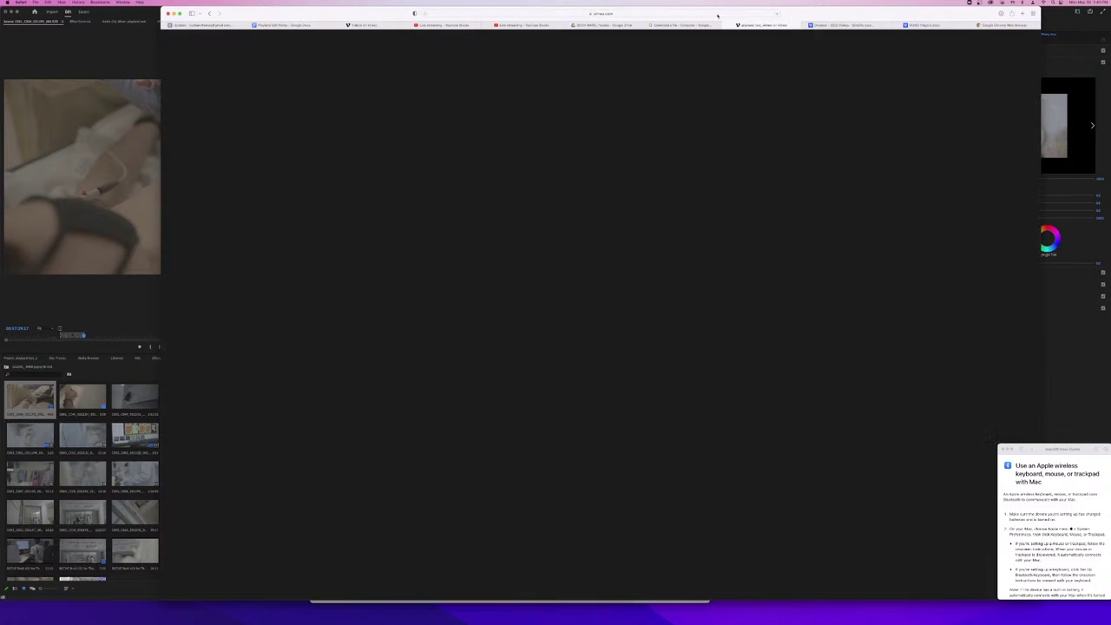
{"action": "left_click", "coordinate": [717, 15]}
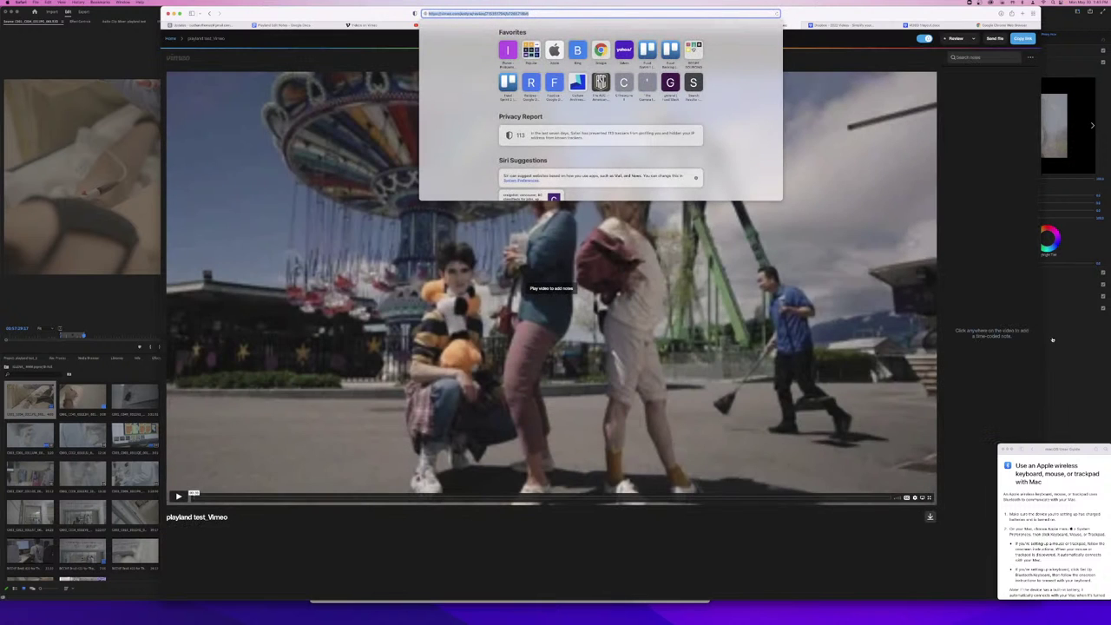
{"action": "key", "text": "super+Tab"}
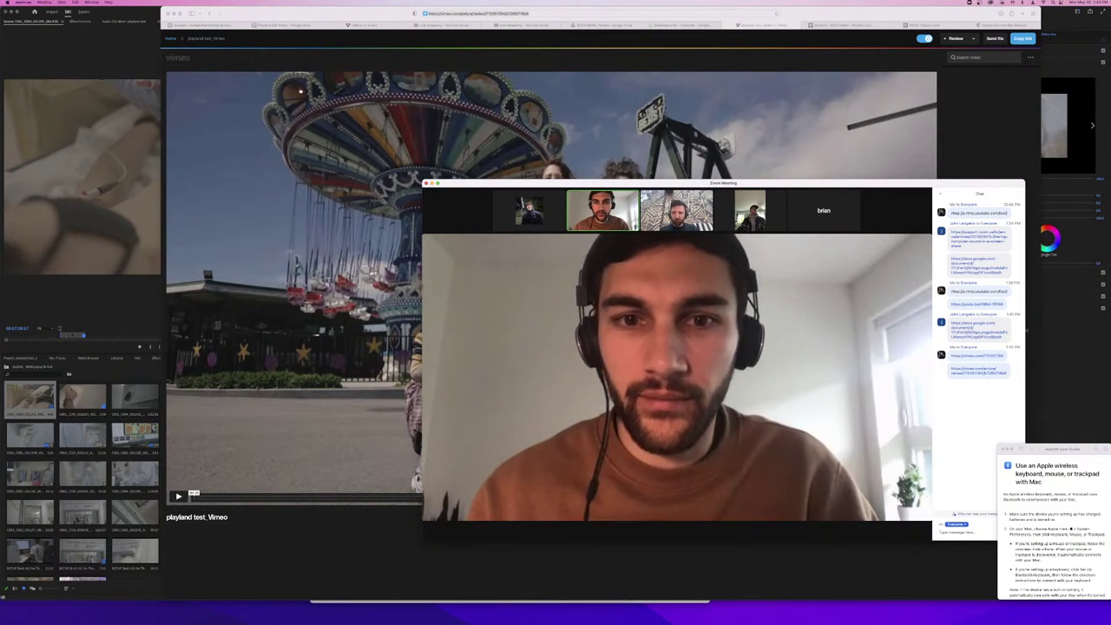
- Bring up the Playland Edit Notes document in the browser to read the requested changes
{"action": "left_click", "coordinate": [283, 25]}
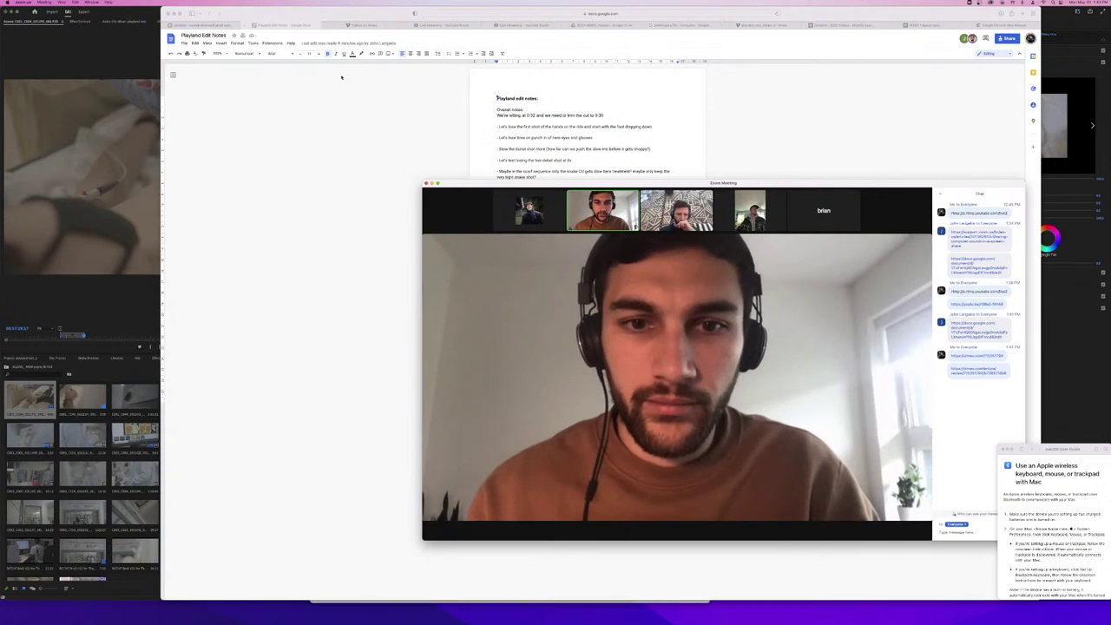
{"action": "left_click", "coordinate": [364, 123]}
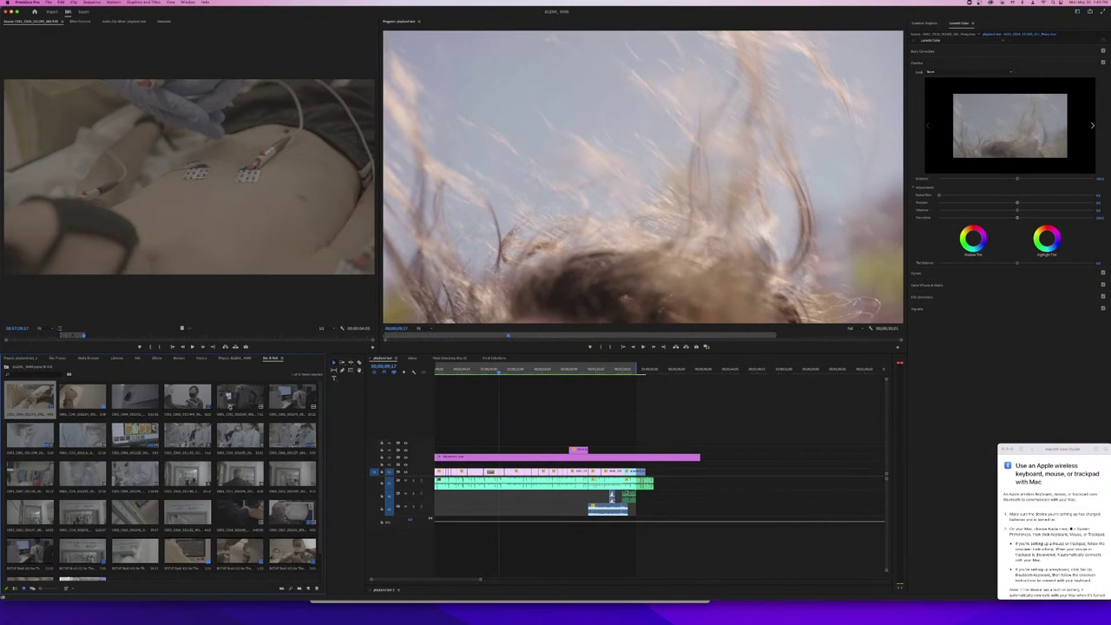
- Switch to Premiere Pro, reveal the playland test sequence in its project, and select it there
{"action": "left_click", "coordinate": [396, 359]}
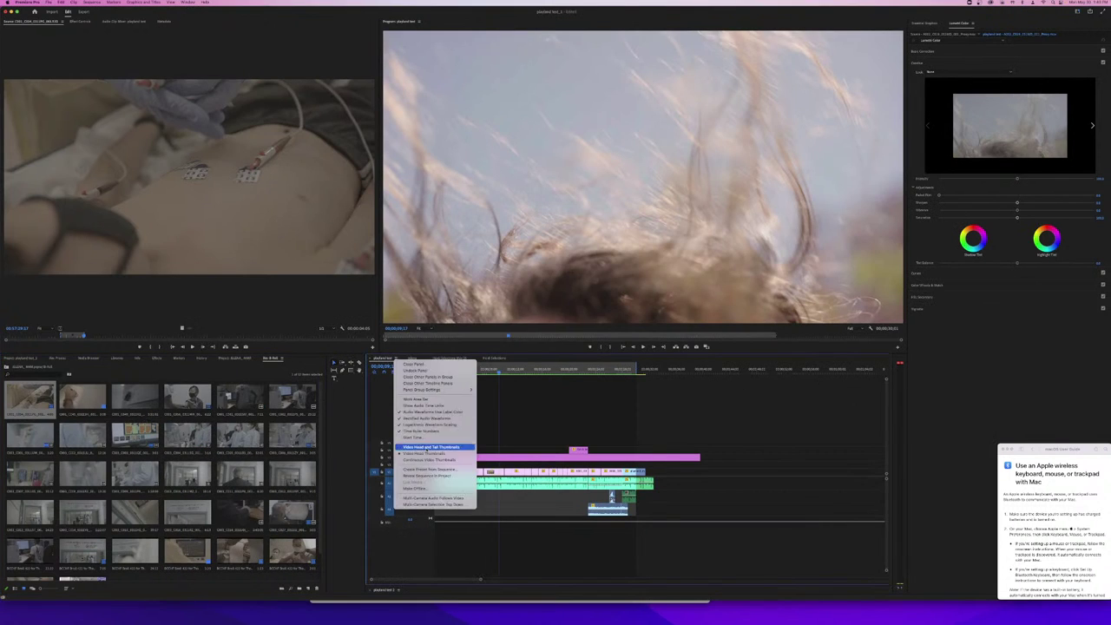
{"action": "left_click", "coordinate": [425, 476]}
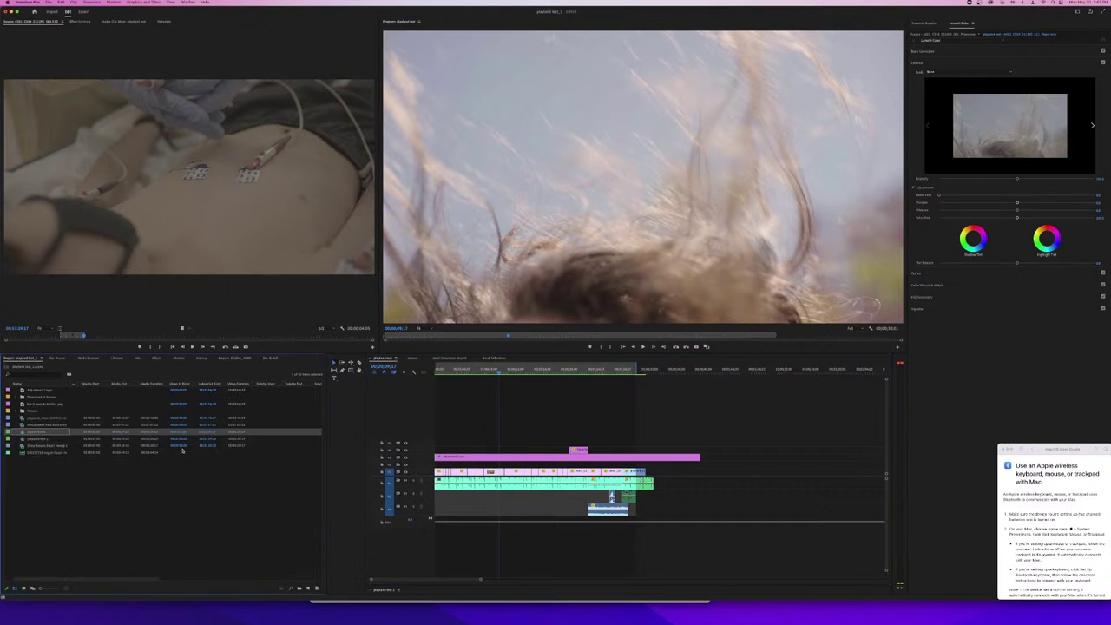
{"action": "left_click", "coordinate": [36, 432]}
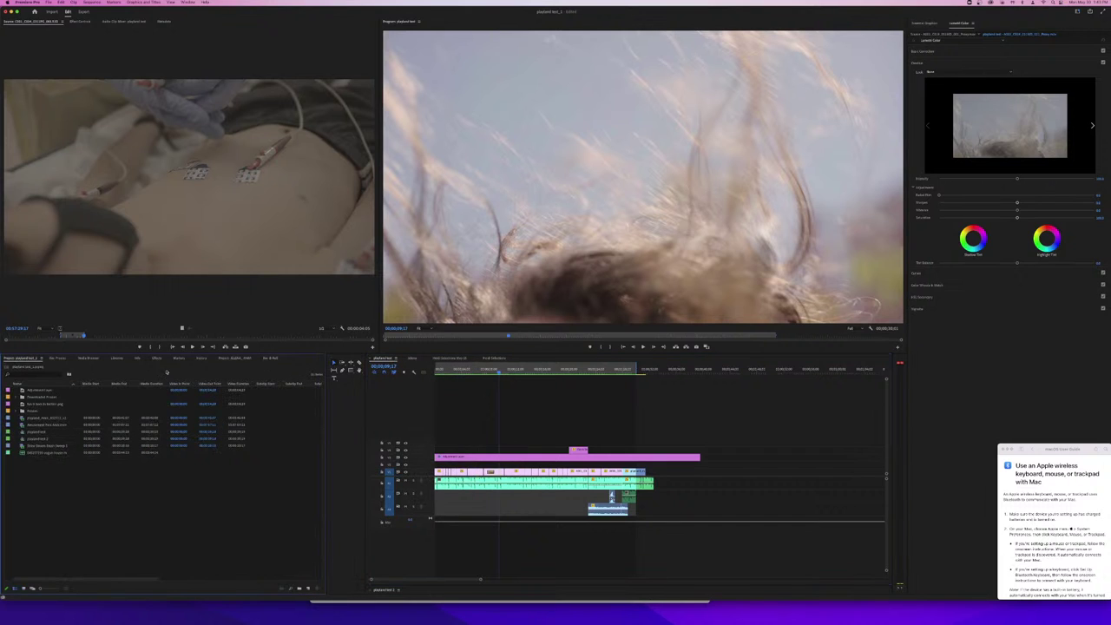
- Close the other open project and return to the contents of the playland test_2 project
{"action": "left_click", "coordinate": [249, 359]}
{"action": "left_click", "coordinate": [254, 358]}
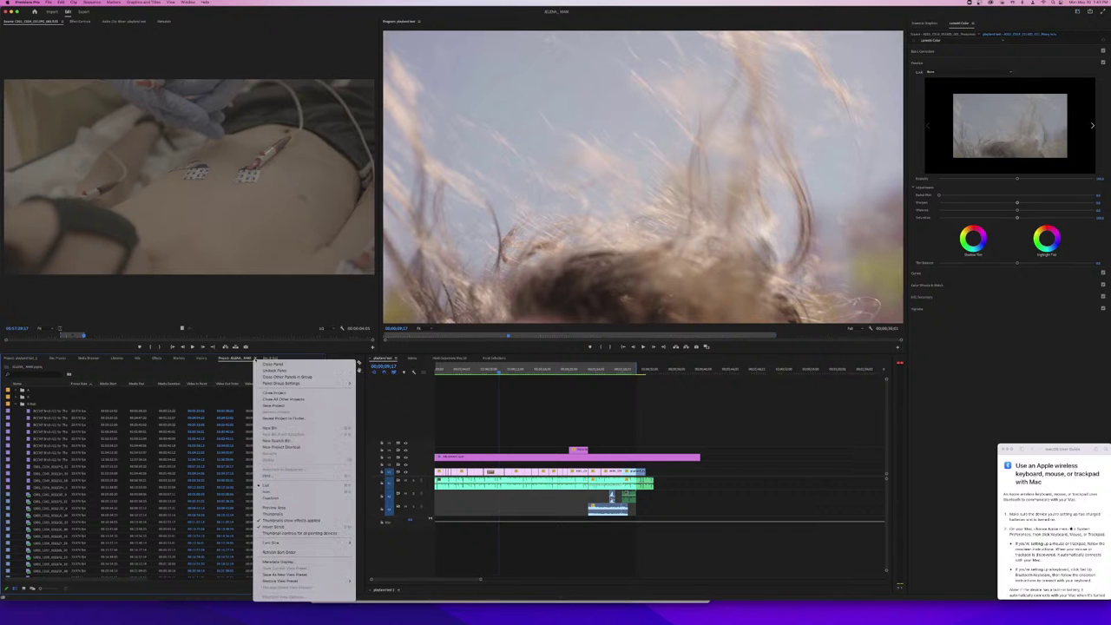
{"action": "left_click", "coordinate": [277, 392]}
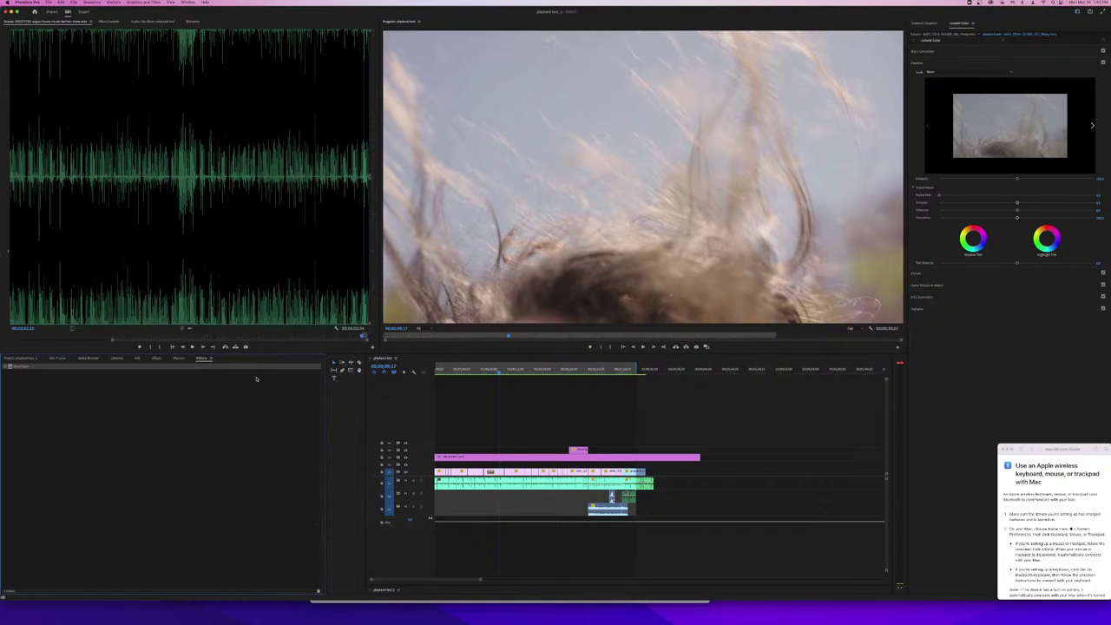
{"action": "left_click", "coordinate": [15, 357]}
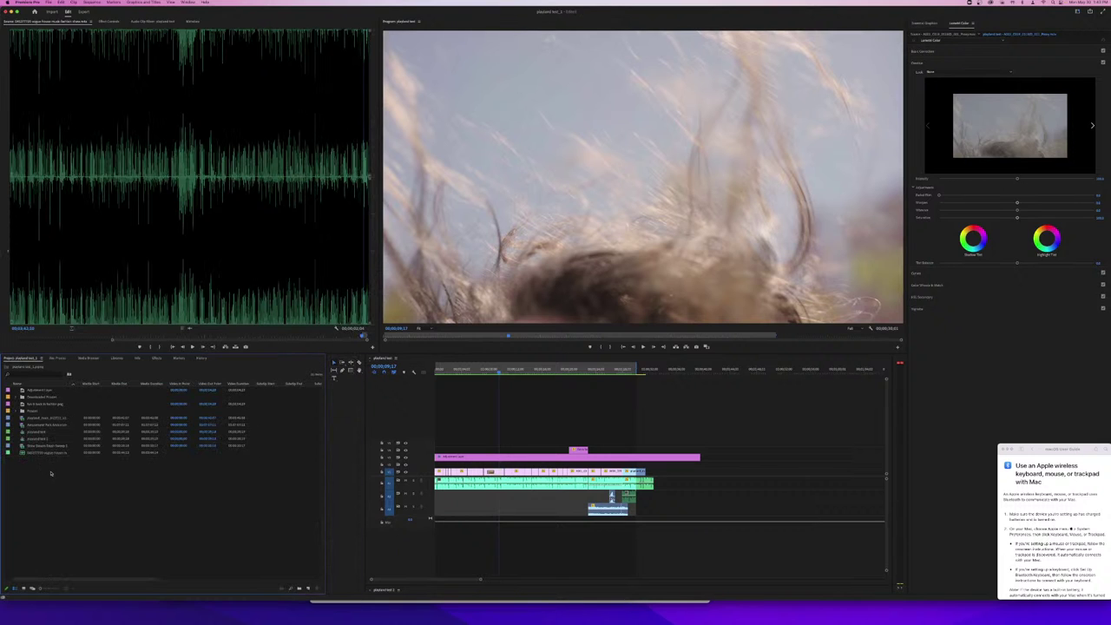
- Duplicate the playland test 2 sequence, rename the copy playland test 3, and open it in the timeline
{"action": "left_click", "coordinate": [39, 438]}
{"action": "right_click", "coordinate": [39, 438]}
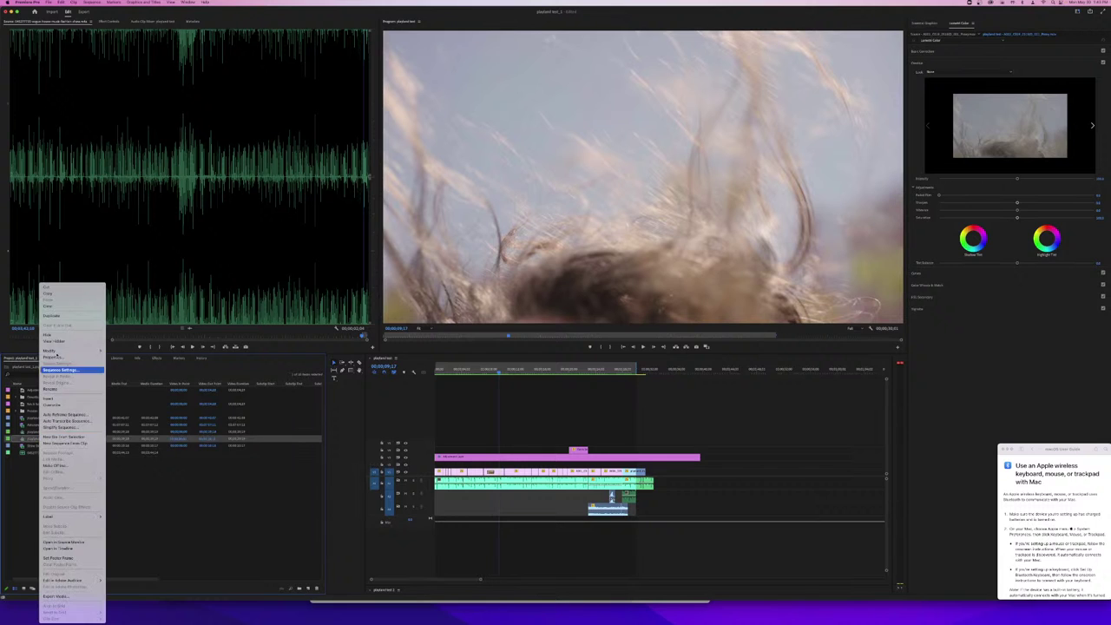
{"action": "left_click", "coordinate": [47, 316]}
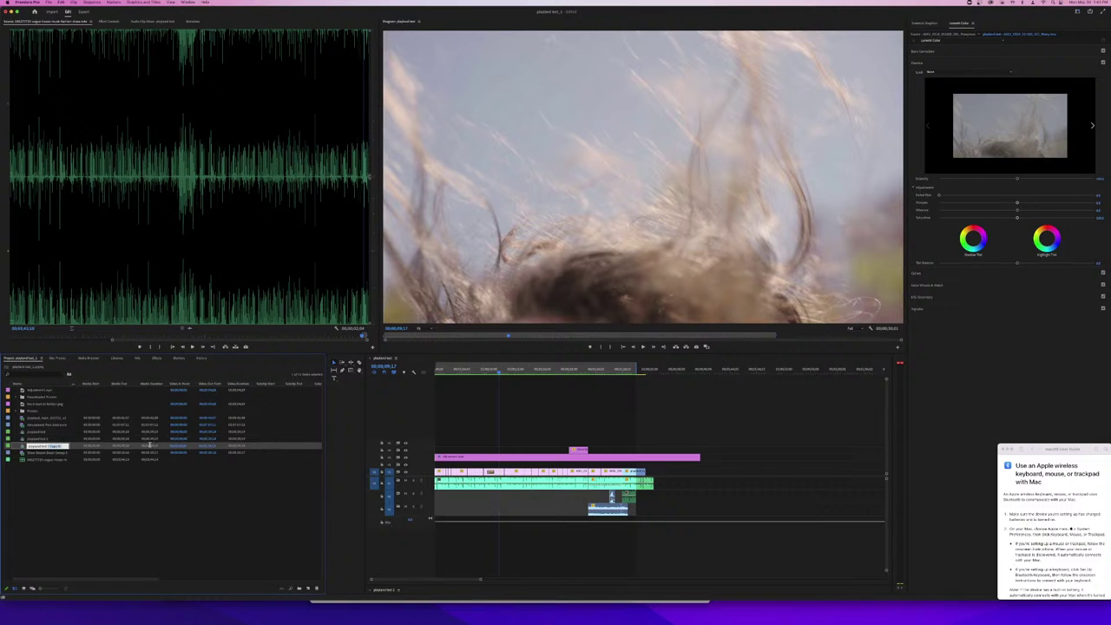
{"action": "key", "text": "BackSpace"}
{"action": "left_click", "coordinate": [134, 482]}
{"action": "double_click", "coordinate": [63, 447]}
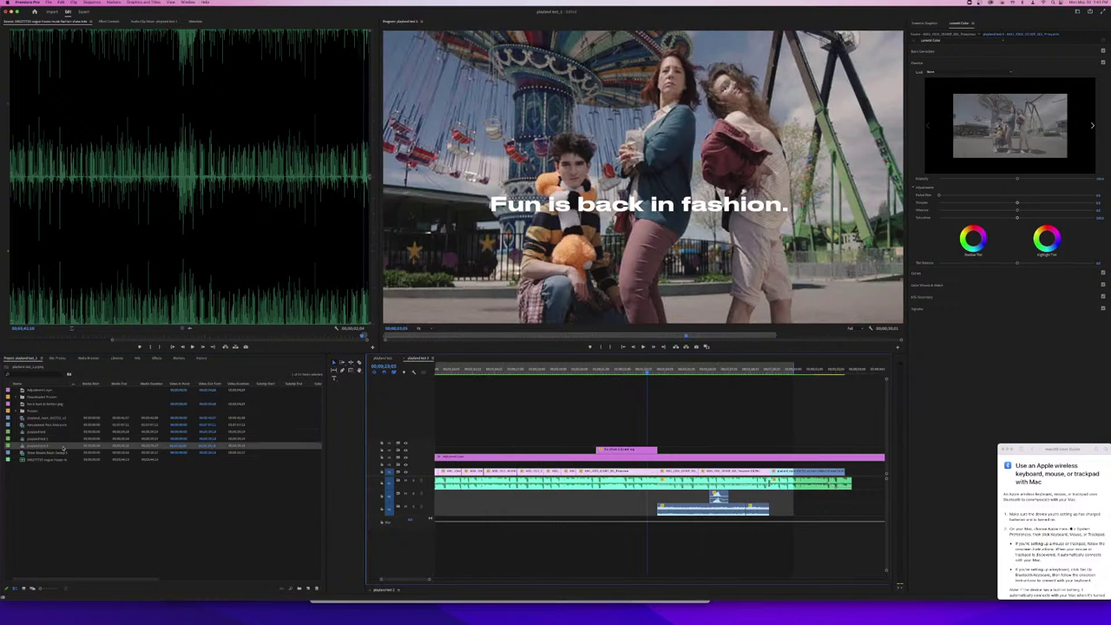
- Go to the start of the playland test 3 sequence and play through the opening shot of the hands on the ride bar
{"action": "left_click", "coordinate": [512, 401]}
{"action": "left_click", "coordinate": [538, 378]}
{"action": "key", "text": "space"}
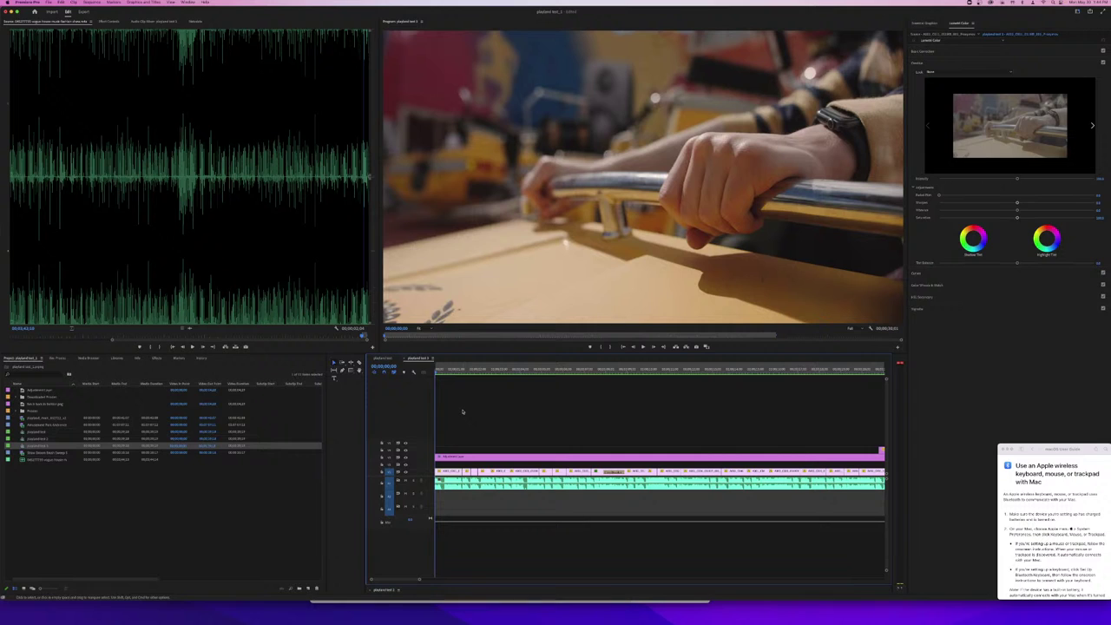
{"action": "left_click", "coordinate": [258, 473]}
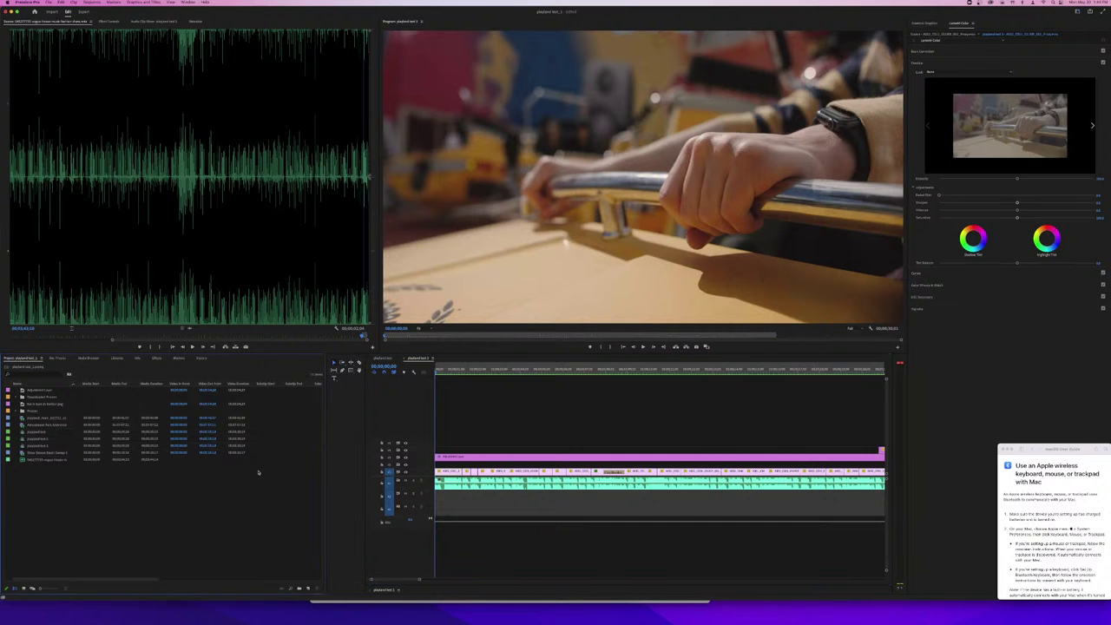
{"action": "left_click", "coordinate": [46, 445]}
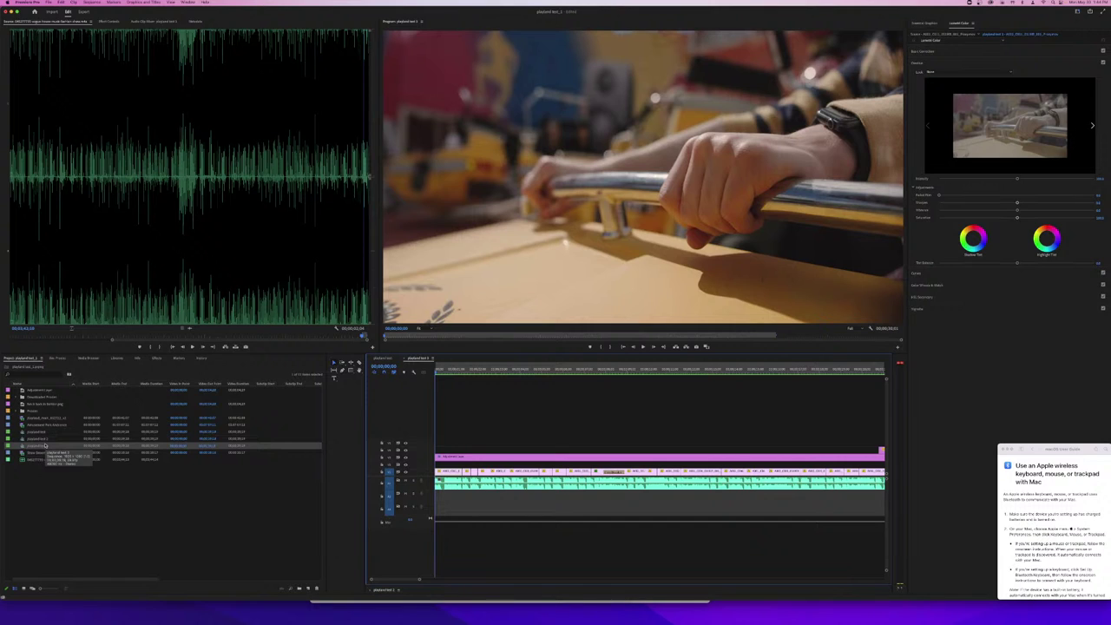
{"action": "left_click", "coordinate": [461, 423]}
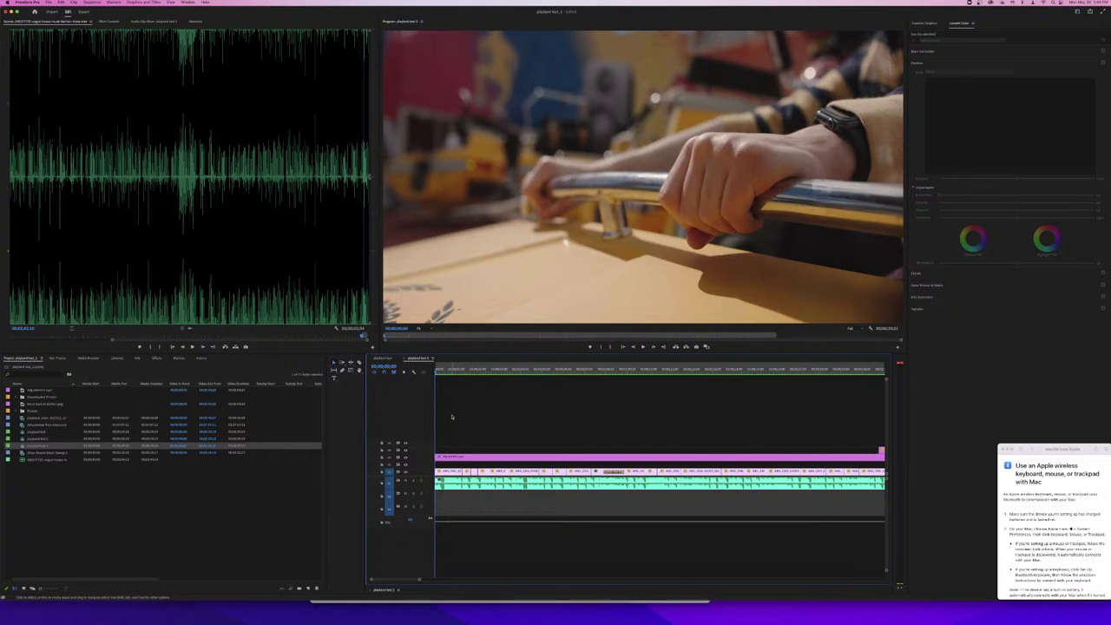
{"action": "key", "text": "space"}
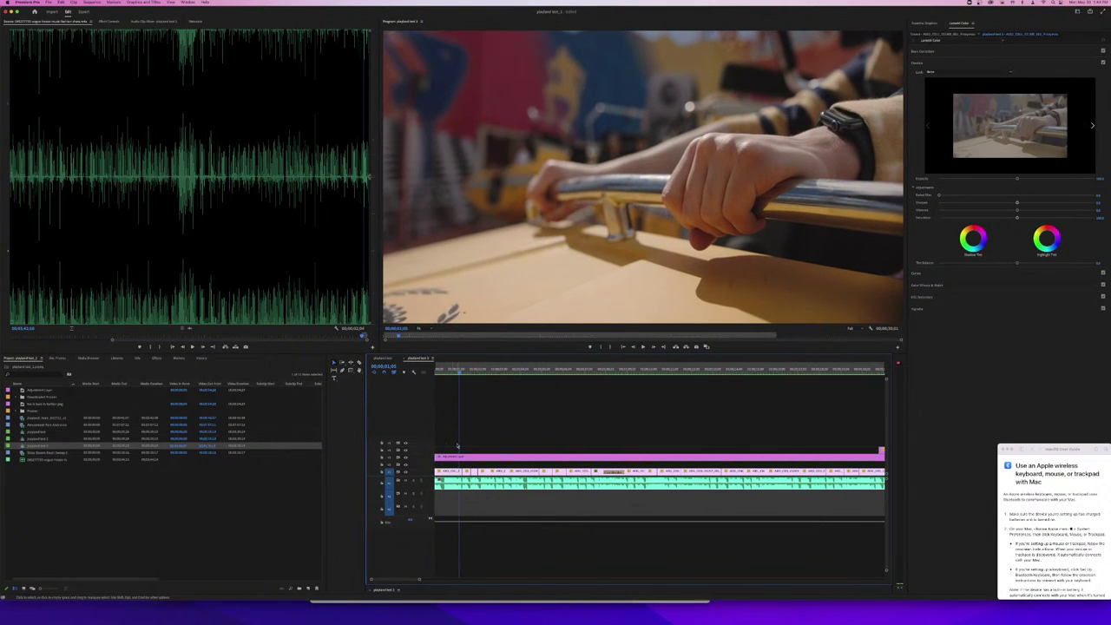
- Delete the opening shot of the hands on the ride bar from the video track
{"action": "left_click_drag", "start_coordinate": [456, 465], "coordinate": [451, 482]}
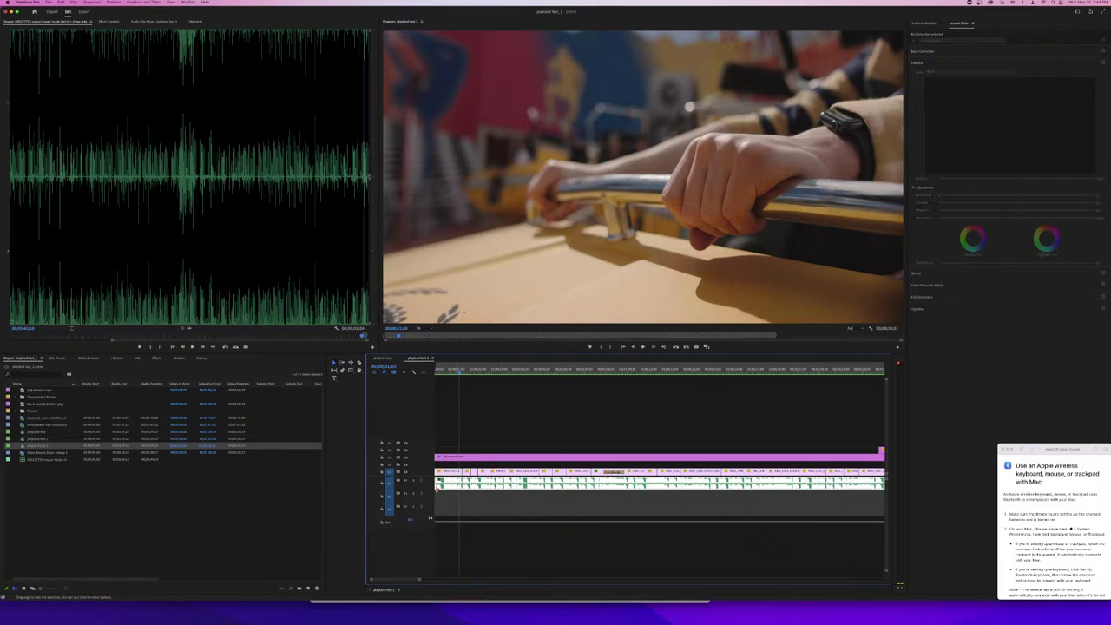
{"action": "left_click", "coordinate": [446, 470]}
{"action": "left_click", "coordinate": [448, 470]}
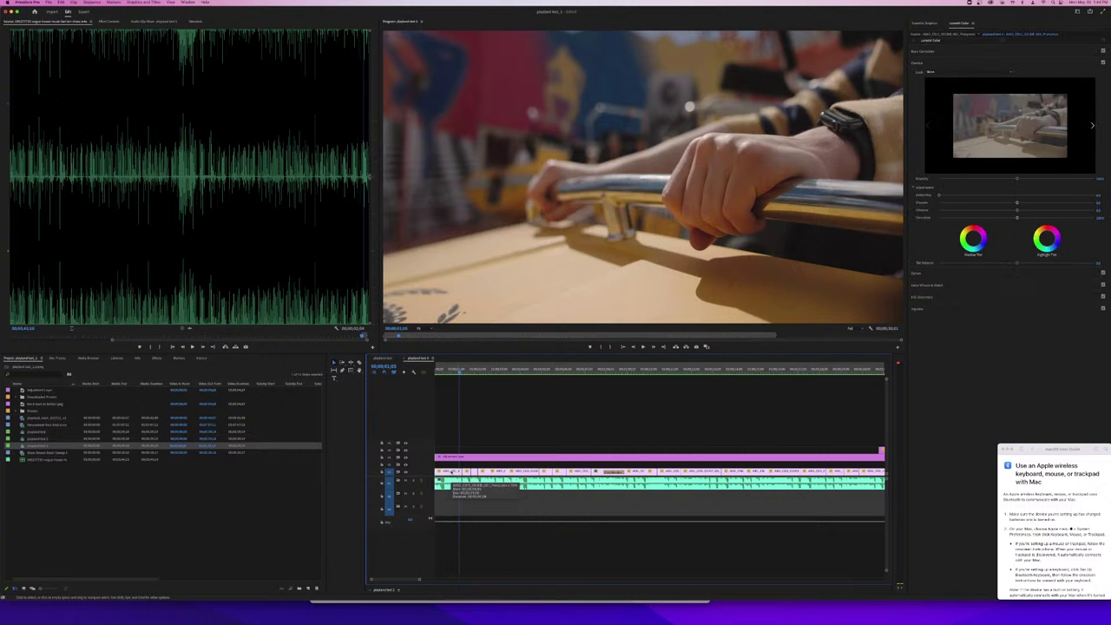
{"action": "key", "text": "space"}
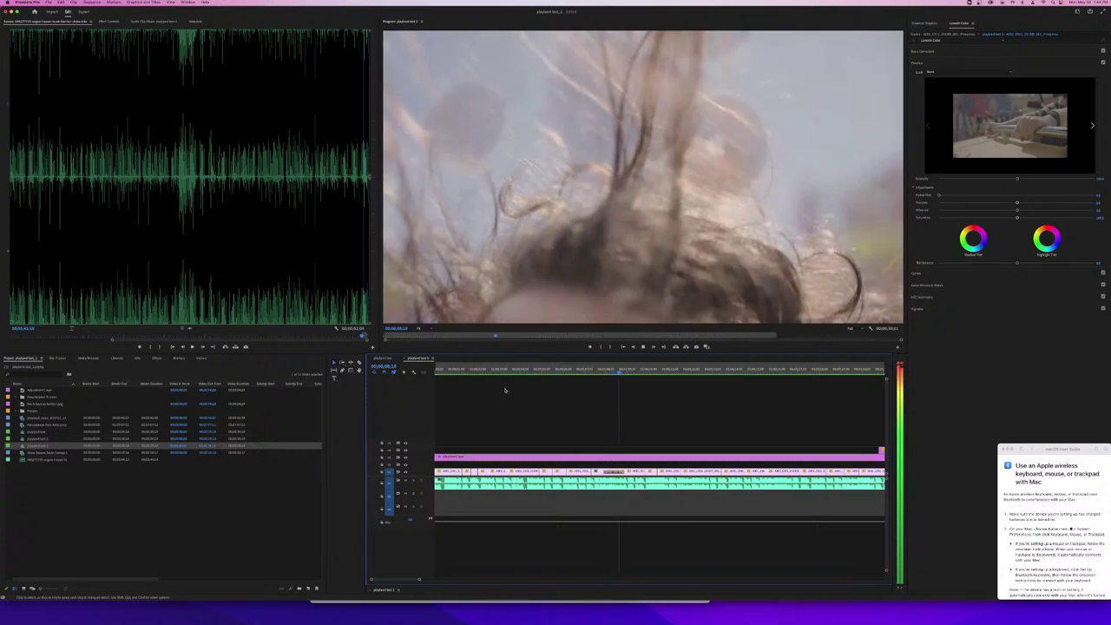
{"action": "key", "text": "space"}
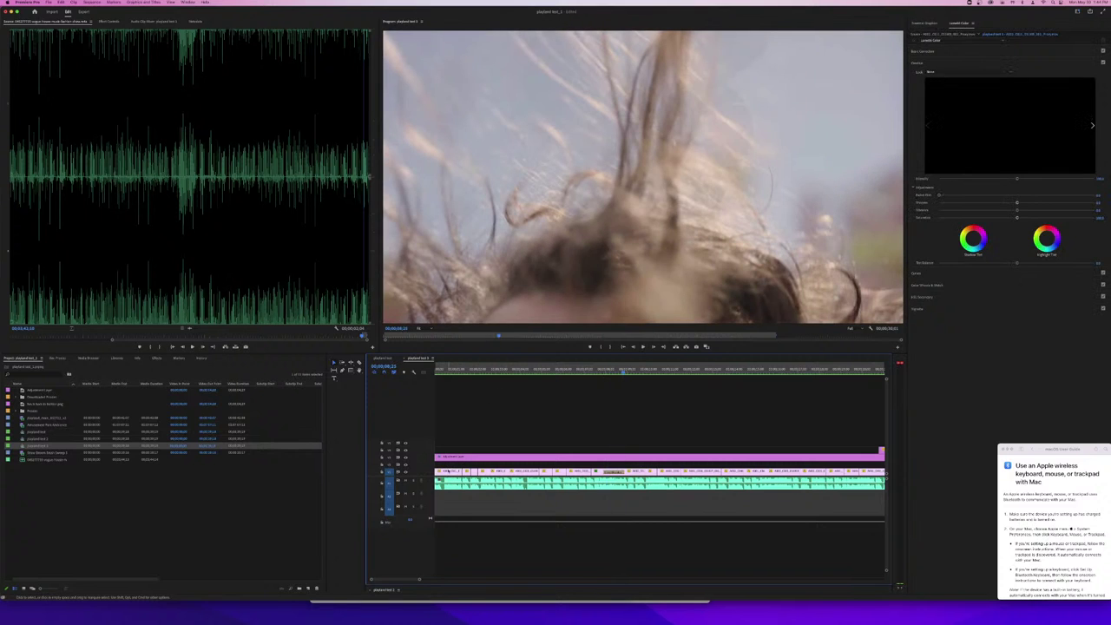
{"action": "key", "text": "Delete"}
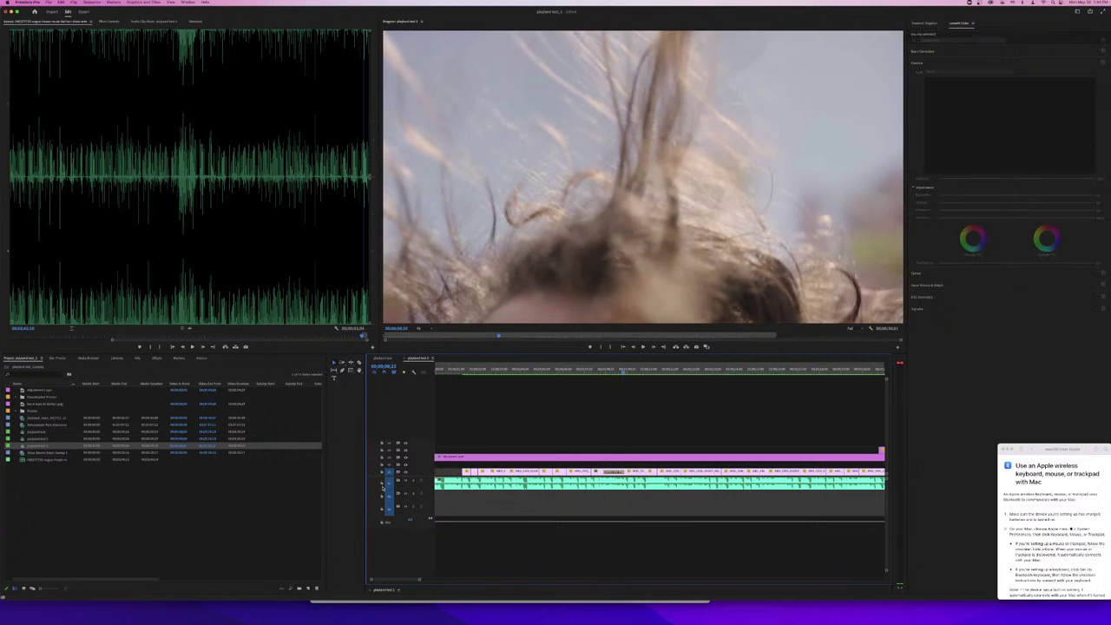
- Extend the start of the foot shot back to the beginning of the sequence and play the new opening
{"action": "left_click_drag", "start_coordinate": [463, 472], "coordinate": [427, 473]}
{"action": "key", "text": "space"}
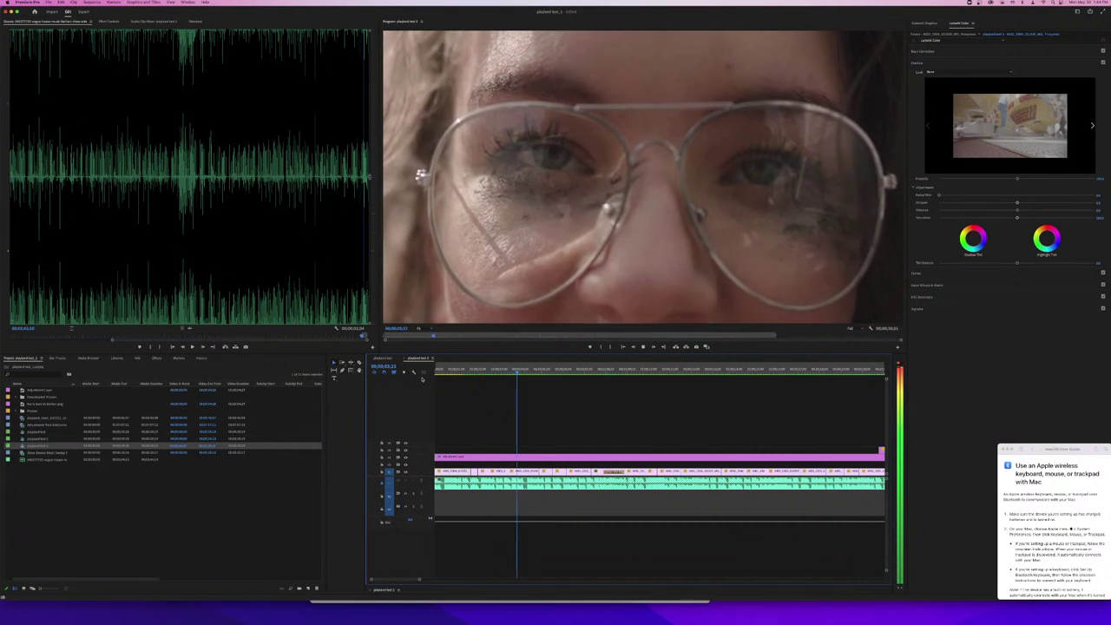
{"action": "key", "text": "space"}
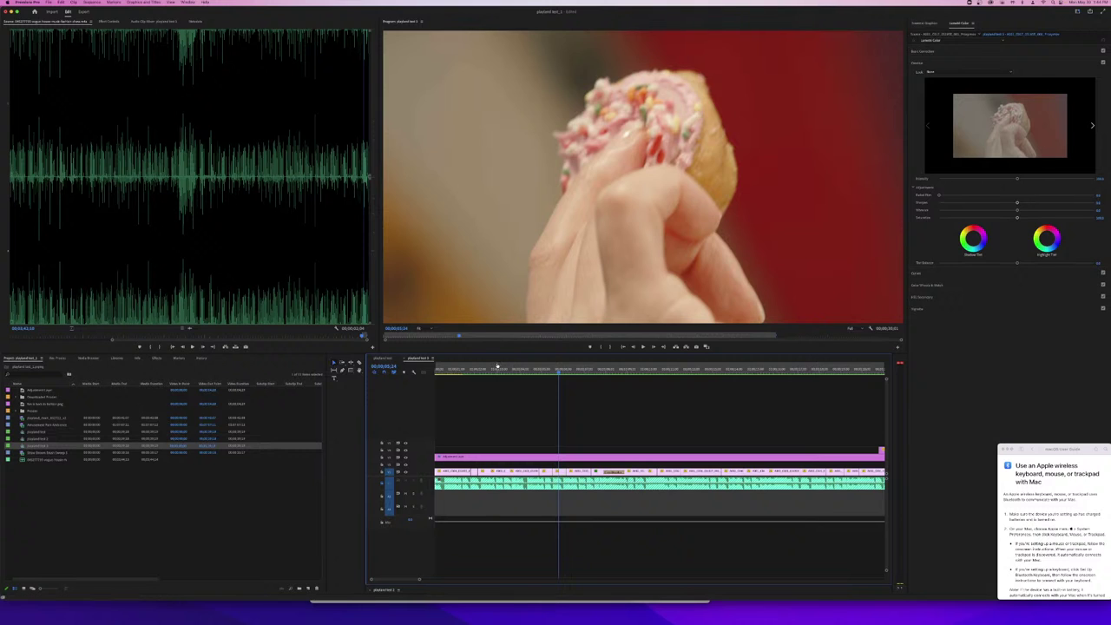
- Switch to the Playland Edit Notes in the browser, check the note about the punch-in on eyes and glasses, and return to Premiere Pro
{"action": "key", "text": "super+Tab"}
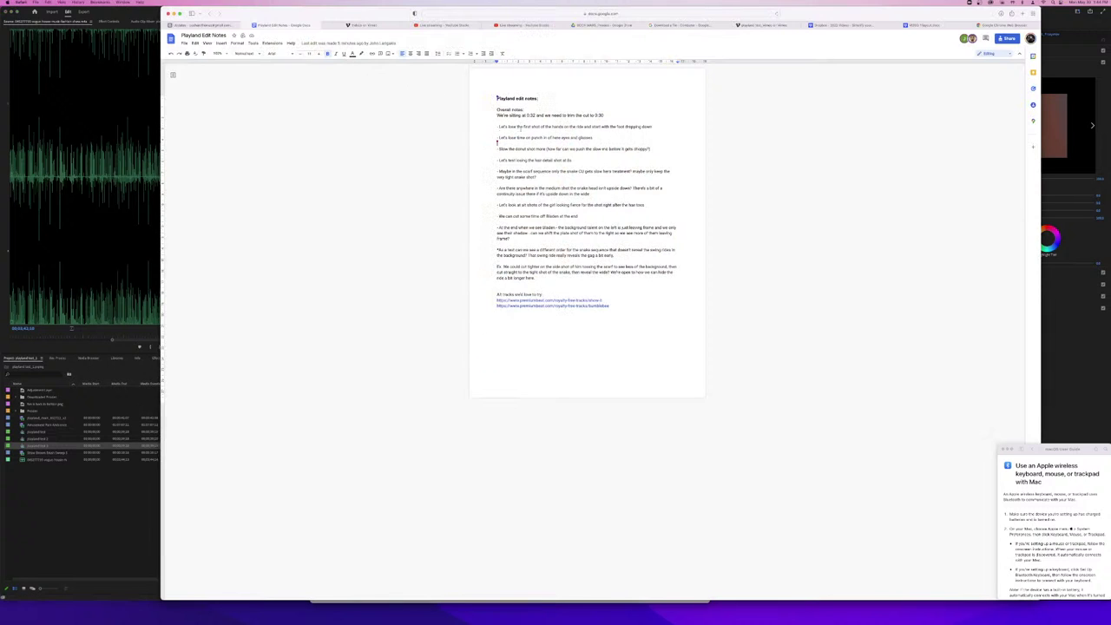
{"action": "left_click", "coordinate": [524, 136]}
{"action": "left_click_drag", "start_coordinate": [497, 133], "coordinate": [532, 137]}
{"action": "key", "text": "super+Tab"}
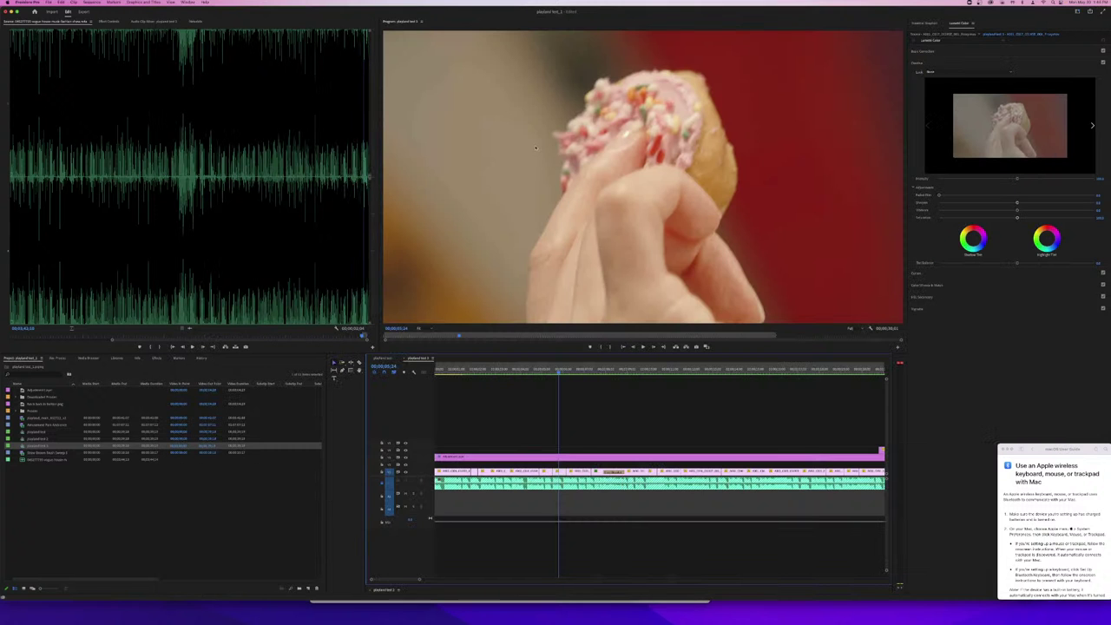
- Park the playhead on the foot shot at 00;00;01;20 and close the original playland test sequence in the timeline
{"action": "left_click", "coordinate": [470, 372]}
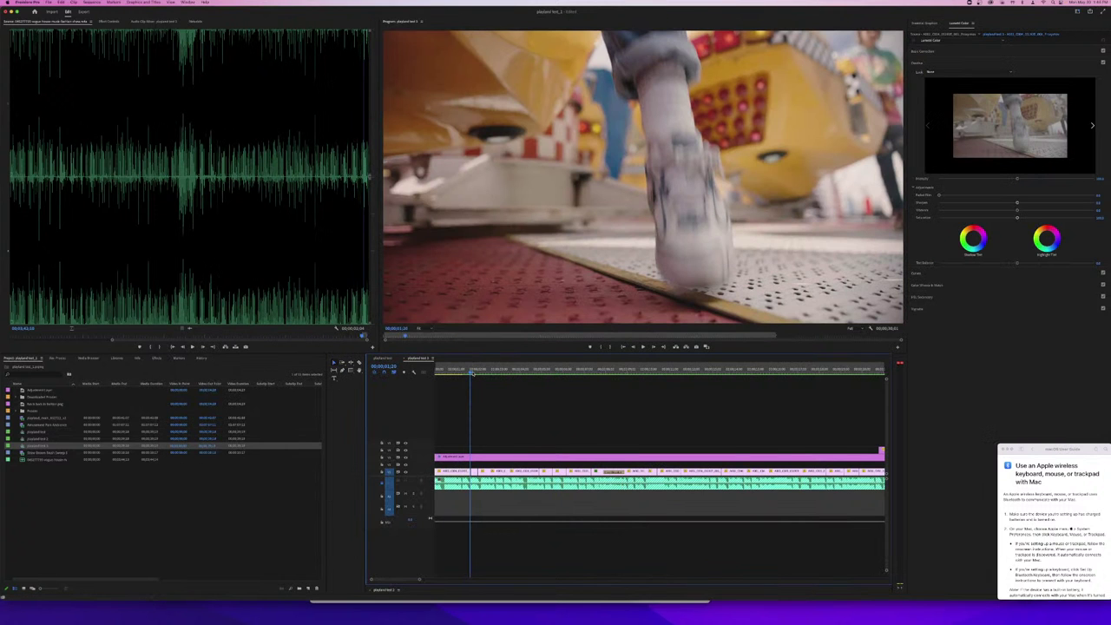
{"action": "left_click", "coordinate": [494, 410]}
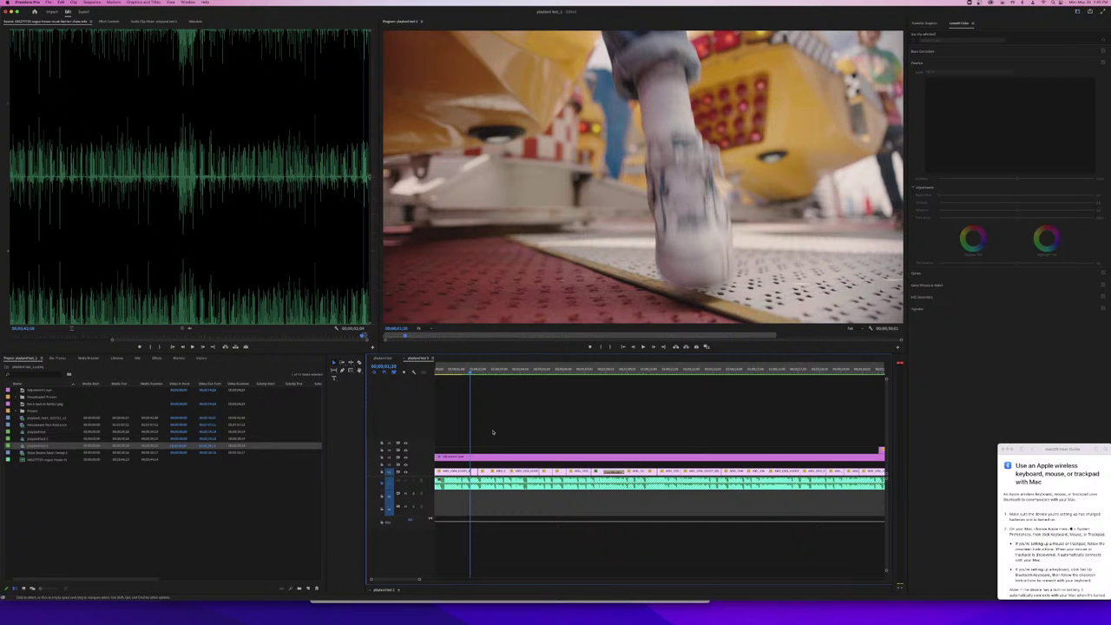
{"action": "left_click_drag", "start_coordinate": [480, 373], "coordinate": [476, 373]}
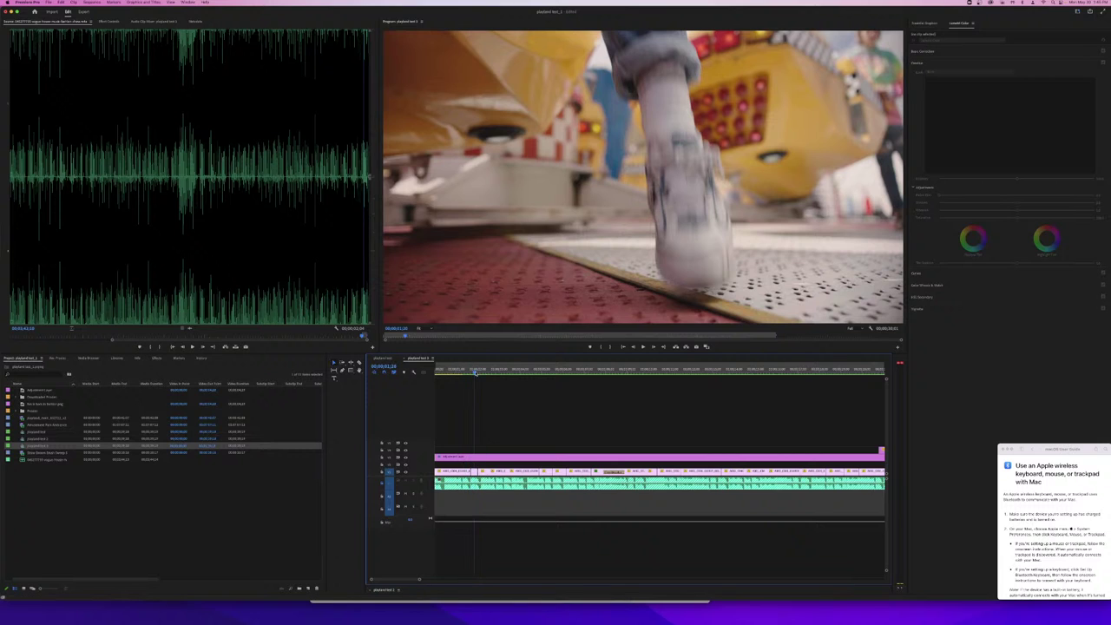
{"action": "left_click", "coordinate": [369, 359]}
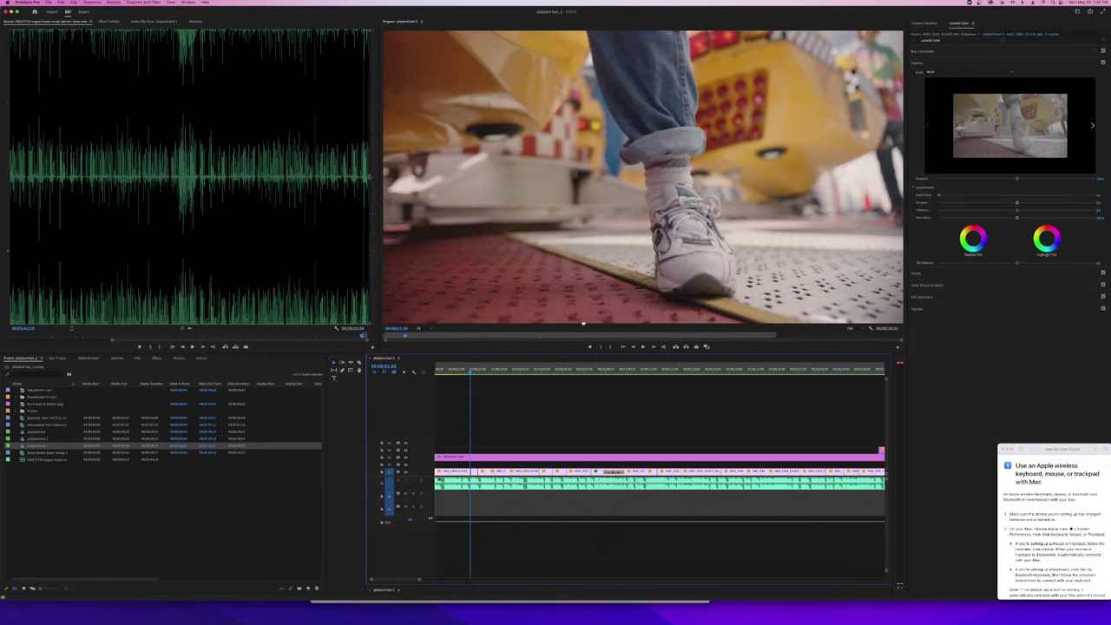
- Switch to QuickTime Player, close its open clip window, and quit the background applications that are not needed
{"action": "key", "text": "super+Tab"}
{"action": "key", "text": "super+w"}
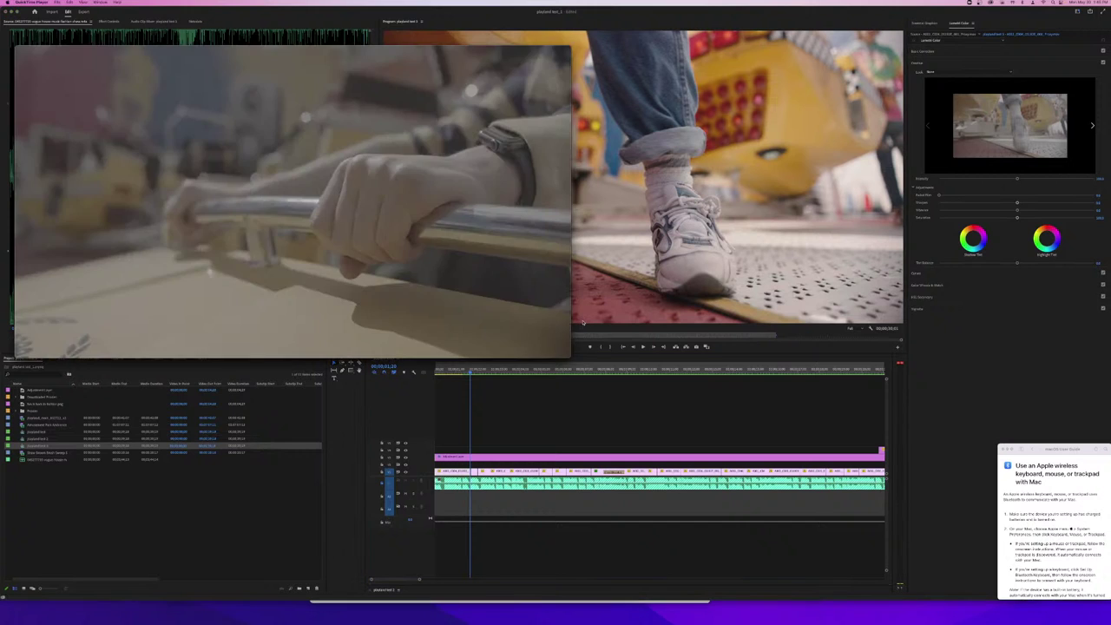
{"action": "key", "text": "super+Tab"}
{"action": "key", "text": "super+Tab"}
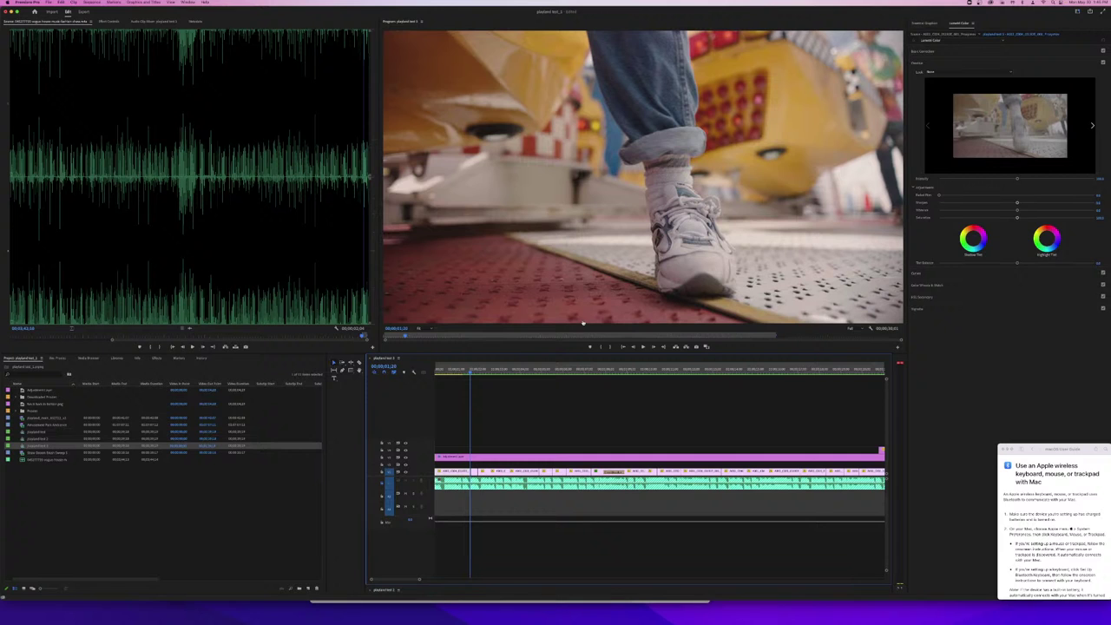
{"action": "key", "text": "super+Tab"}
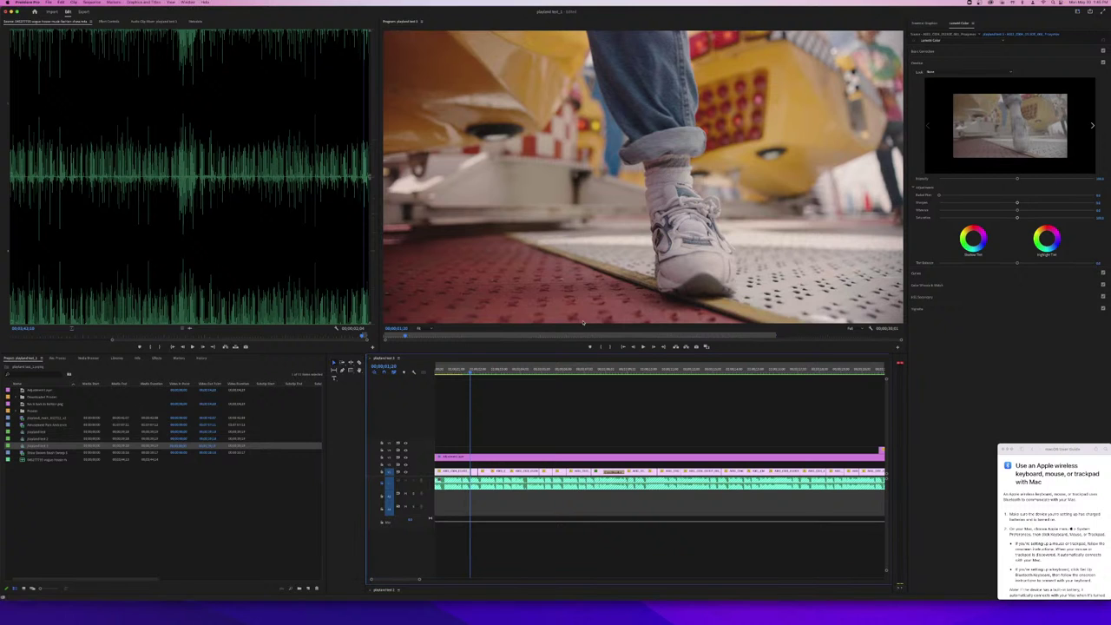
{"action": "key", "text": "super+Tab"}
{"action": "key", "text": "super+q"}
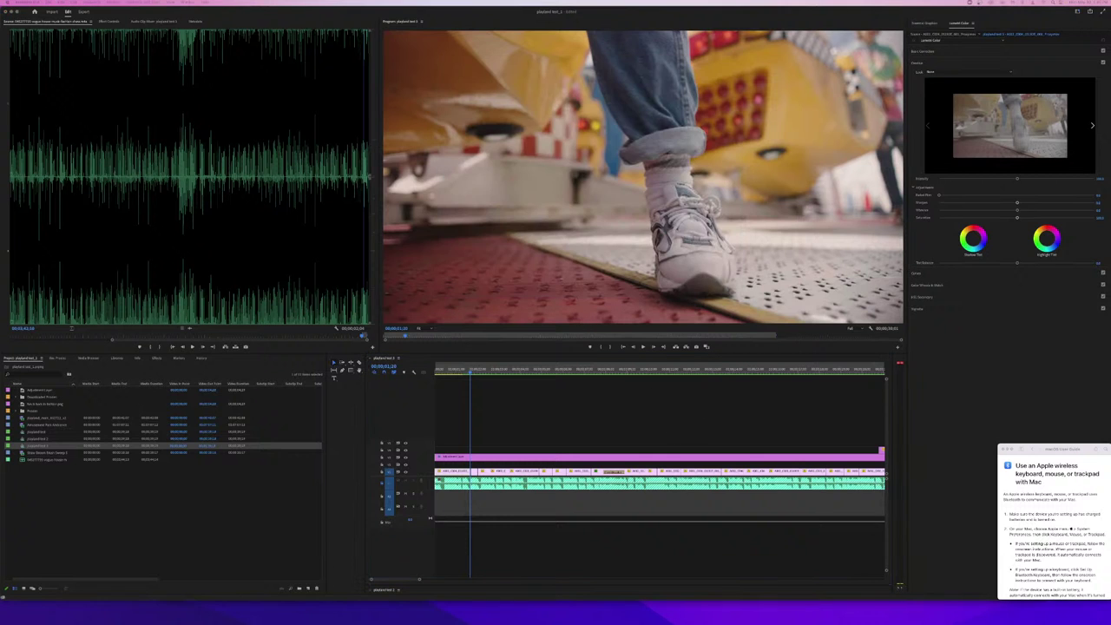
{"action": "key", "text": "super+q"}
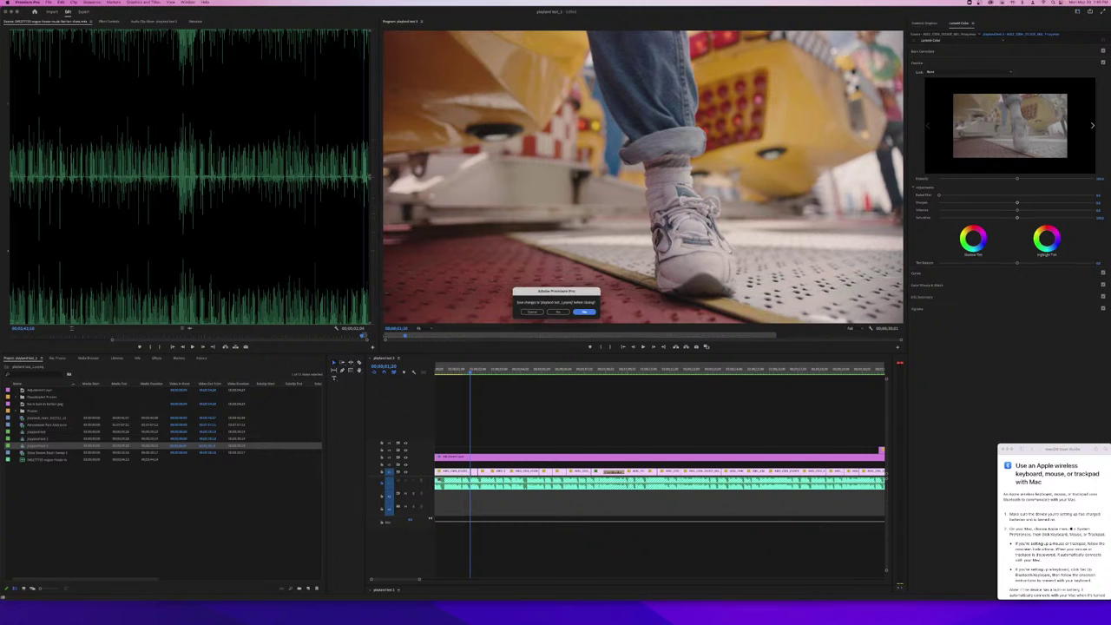
{"action": "key", "text": "Return"}
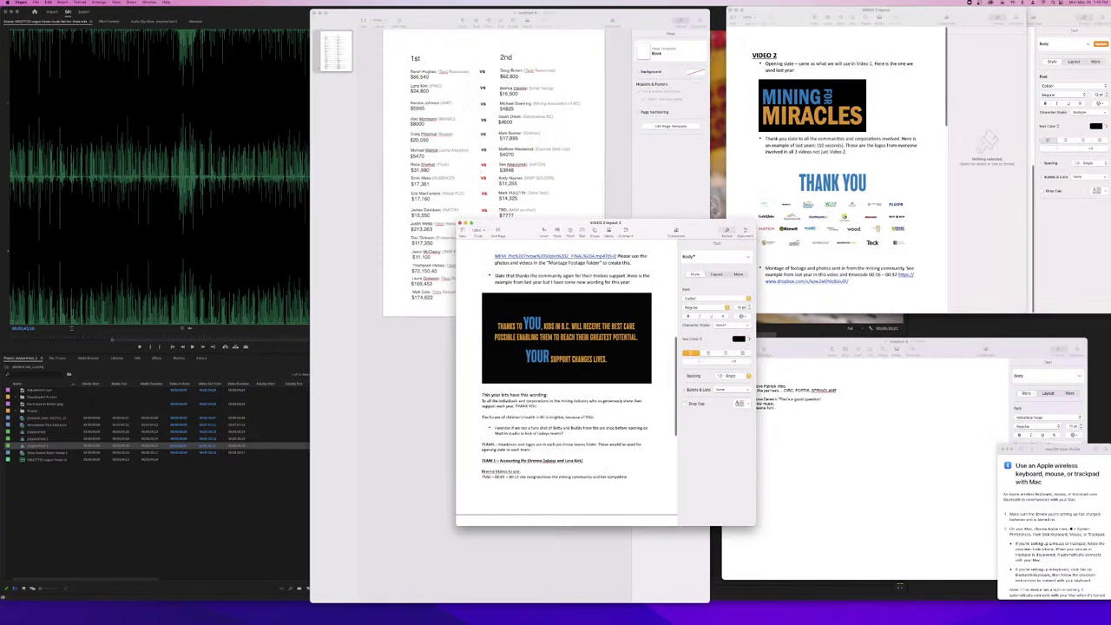
{"action": "left_click", "coordinate": [121, 434]}
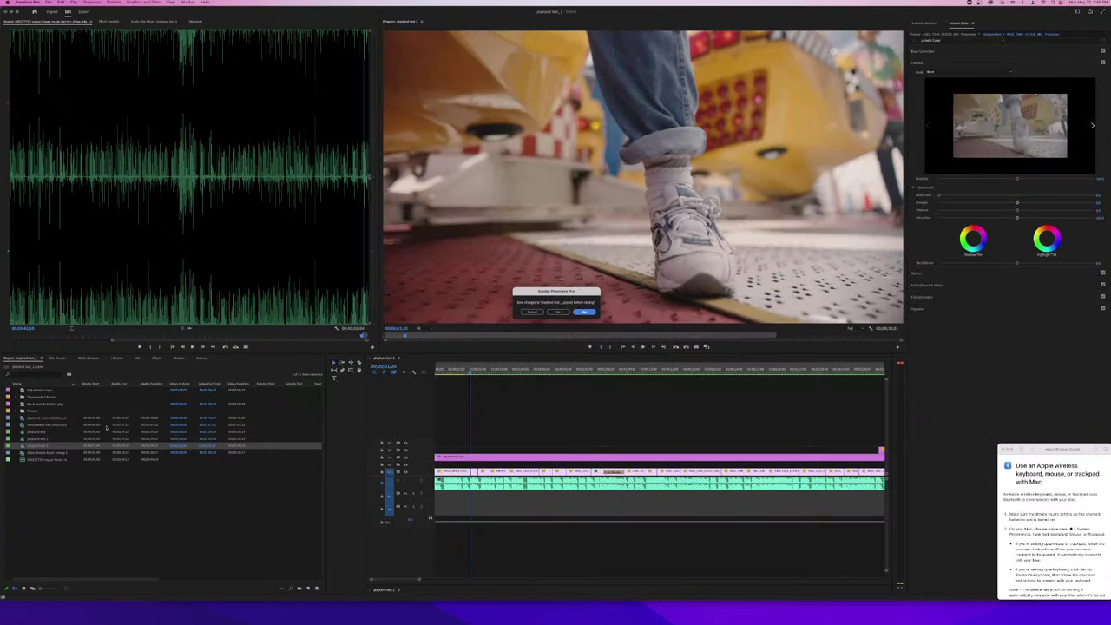
{"action": "left_click", "coordinate": [525, 310]}
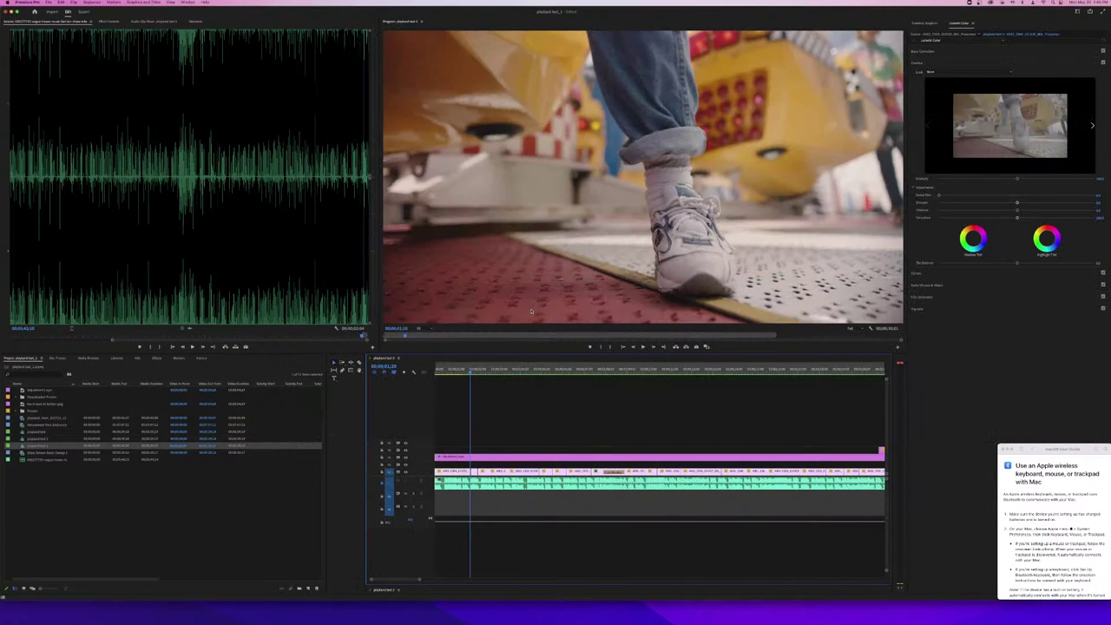
- Play the sequence from the foot shot through to the punch-in on the eyes and glasses
{"action": "key", "text": "space"}
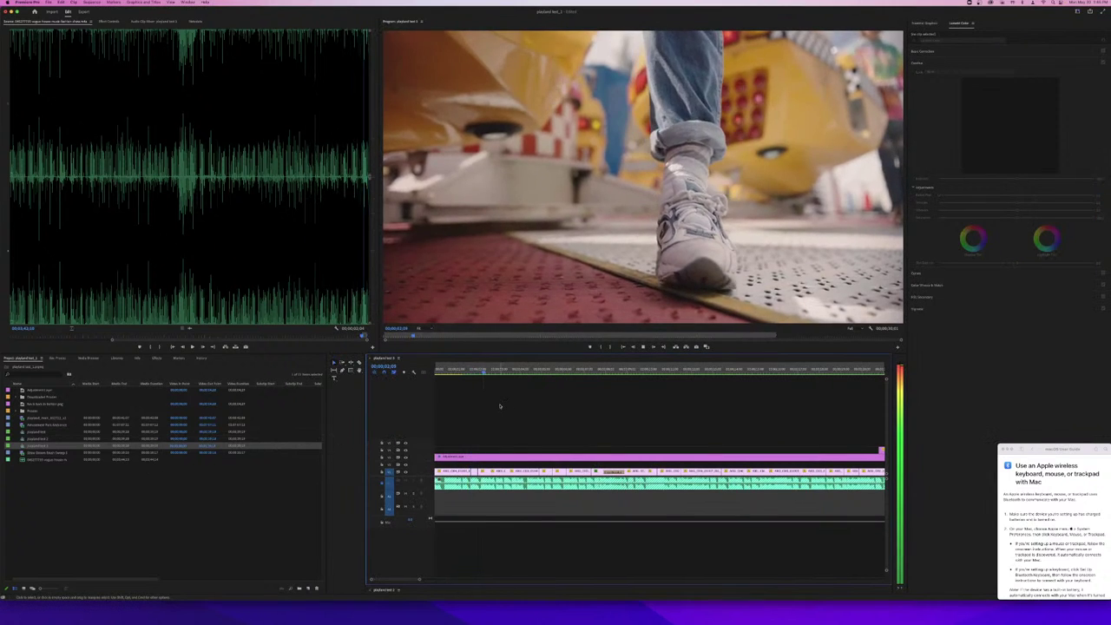
{"action": "key", "text": "space"}
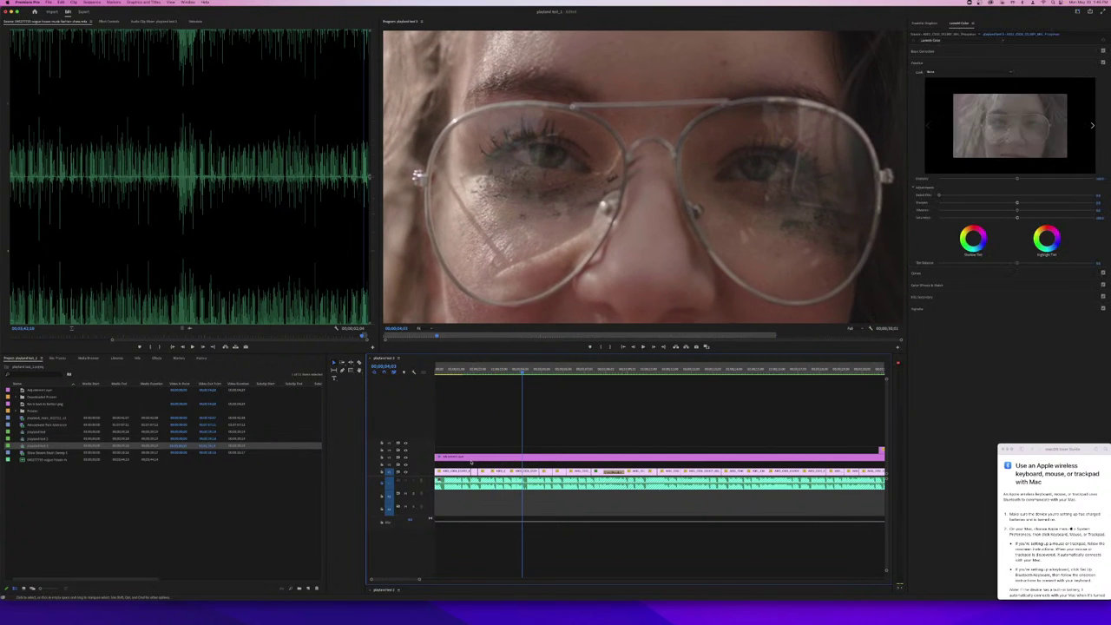
{"action": "left_click", "coordinate": [519, 425]}
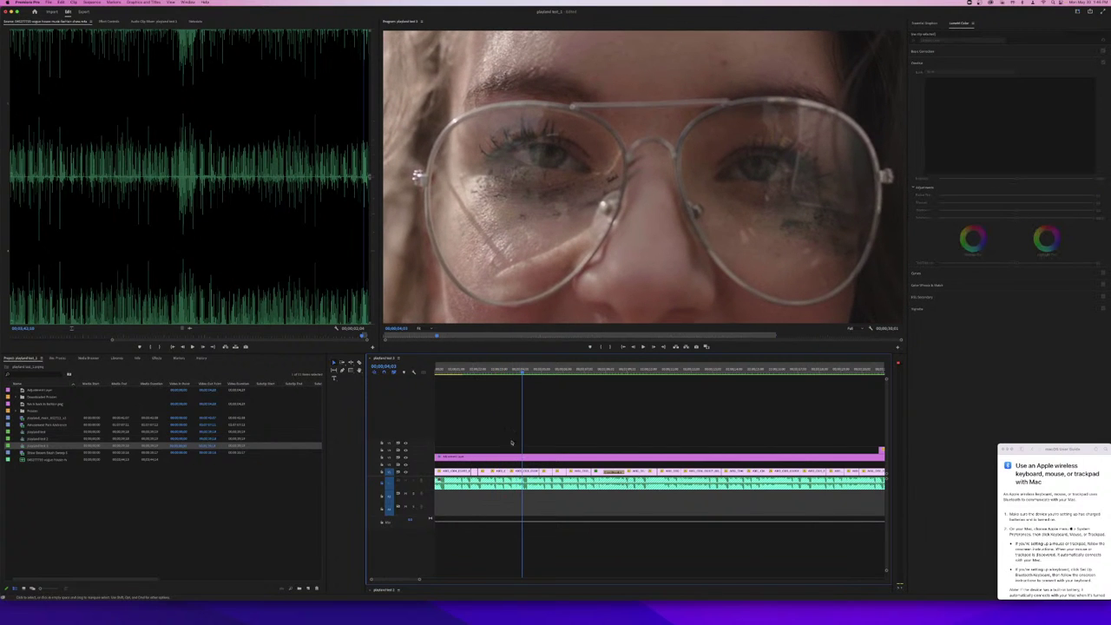
- Trim the end of the eyes-and-glasses punch-in back to the playhead and move all following video clips earlier to close the gap
{"action": "left_click_drag", "start_coordinate": [535, 474], "coordinate": [522, 472]}
{"action": "key", "text": "minus"}
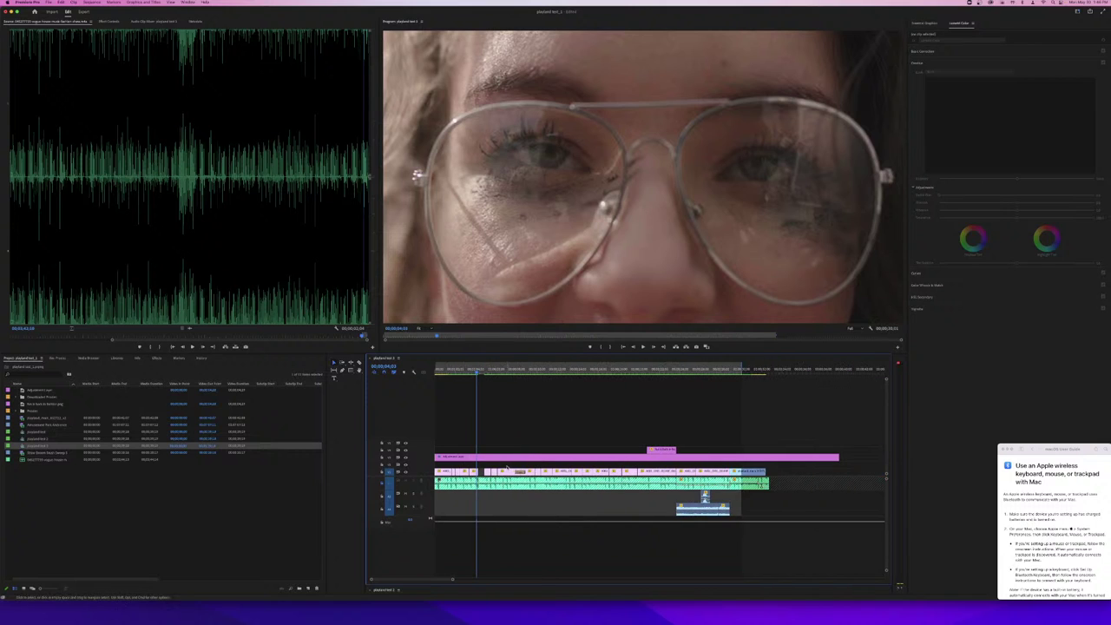
{"action": "left_click_drag", "start_coordinate": [733, 467], "coordinate": [762, 475]}
{"action": "left_click_drag", "start_coordinate": [503, 473], "coordinate": [498, 476]}
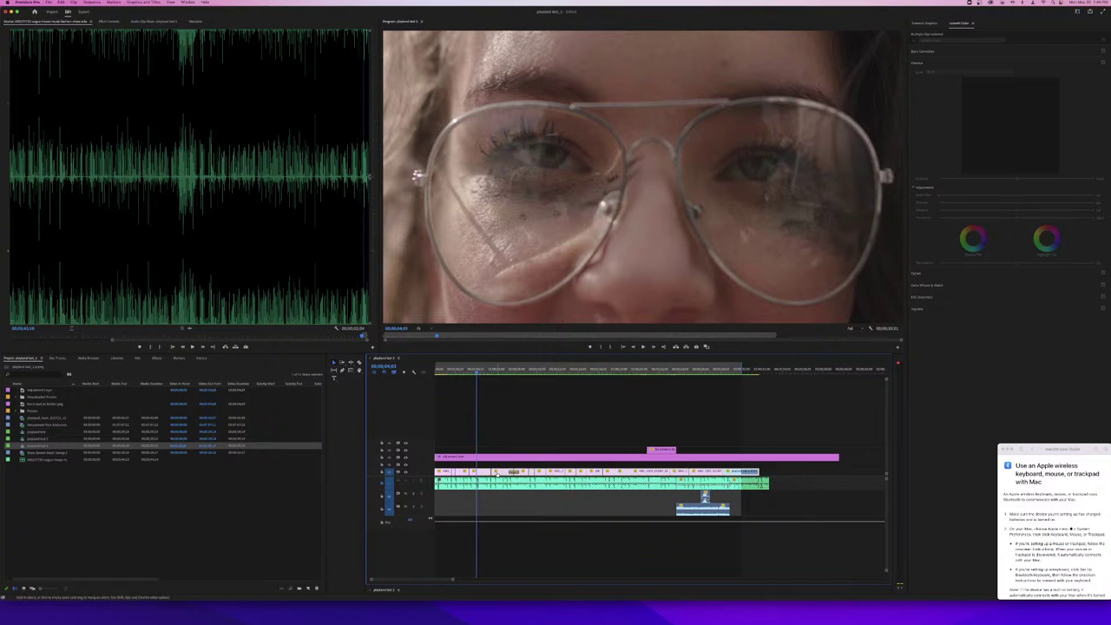
- Check the donut slow-motion note in the browser's Playland Edit Notes, return to Premiere Pro, and play on from the glasses shot
{"action": "key", "text": "super+Tab"}
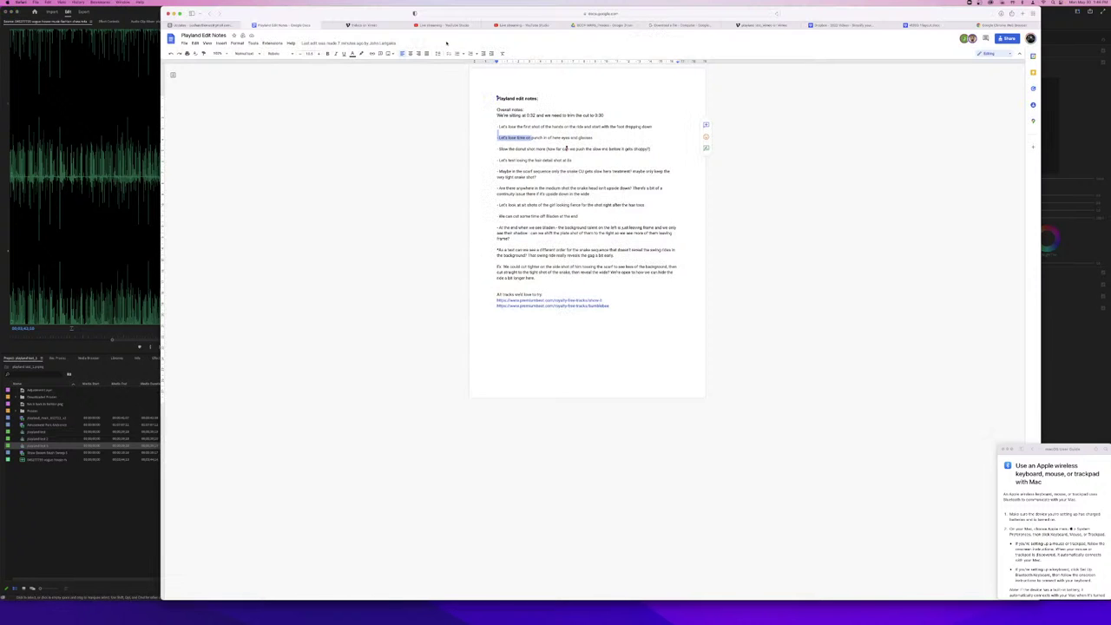
{"action": "left_click", "coordinate": [408, 115]}
{"action": "key", "text": "super+Tab"}
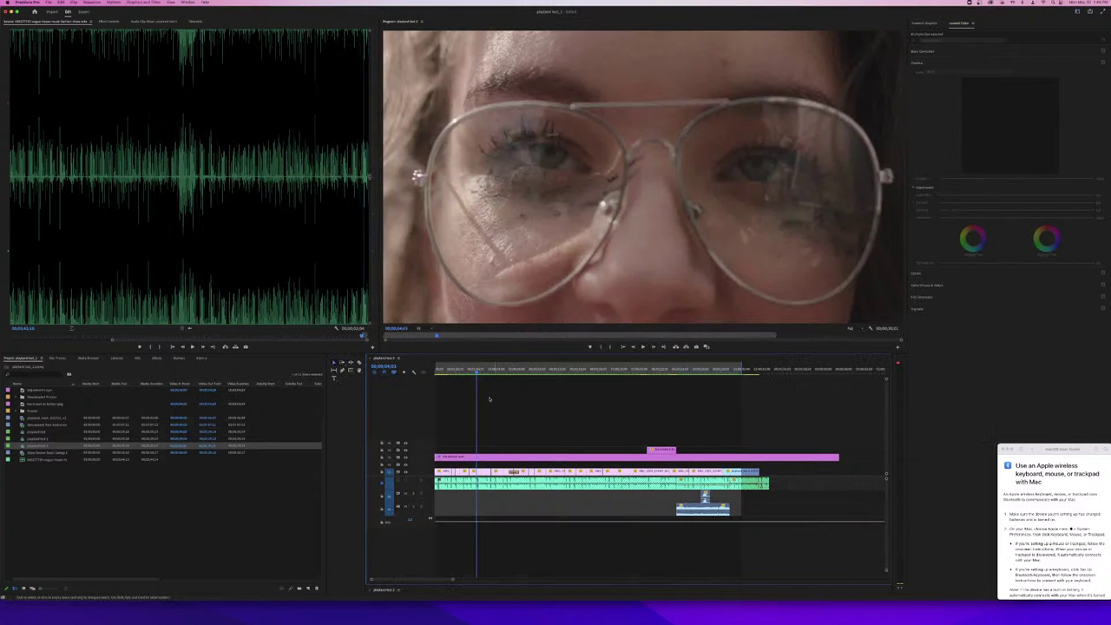
{"action": "key", "text": "space"}
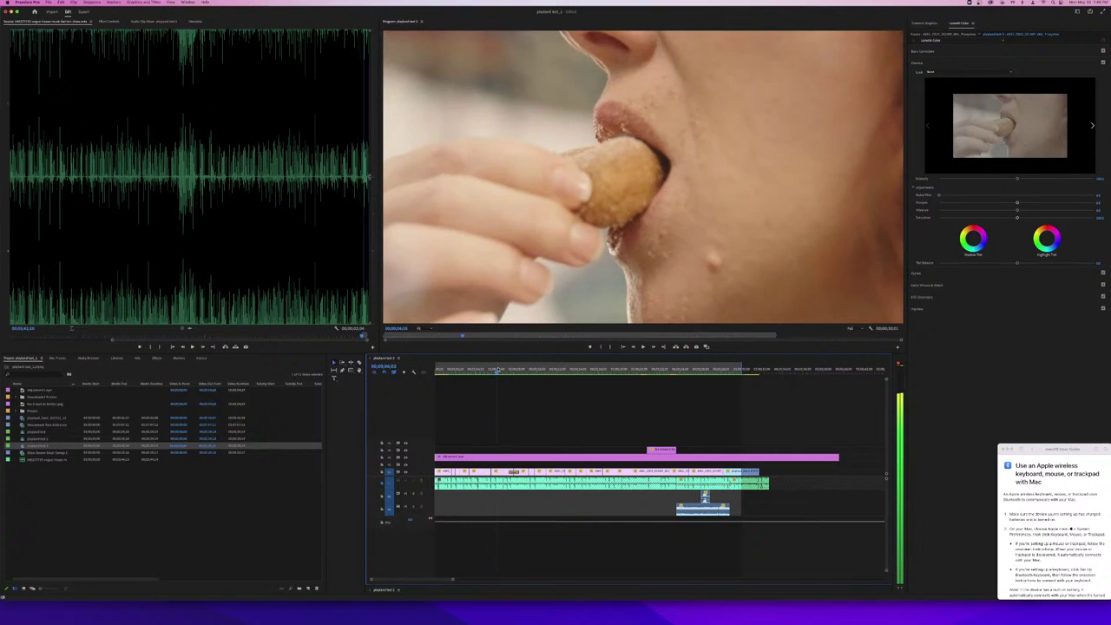
- Park the playhead on the falling-donuts shot at 00;00;07;04 and duplicate its clip onto the video track above
{"action": "left_click_drag", "start_coordinate": [513, 368], "coordinate": [507, 372]}
{"action": "scroll", "coordinate": [511, 440], "scroll_direction": "up", "scroll_amount": 3}
{"action": "key", "text": "="}
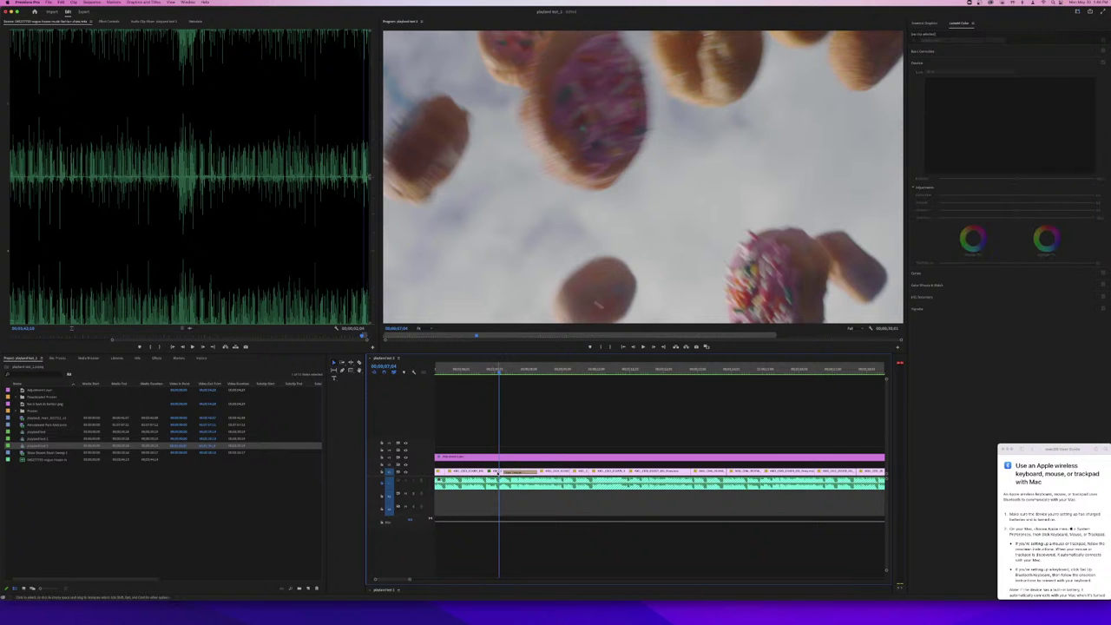
{"action": "left_click_drag", "start_coordinate": [518, 471], "coordinate": [501, 469]}
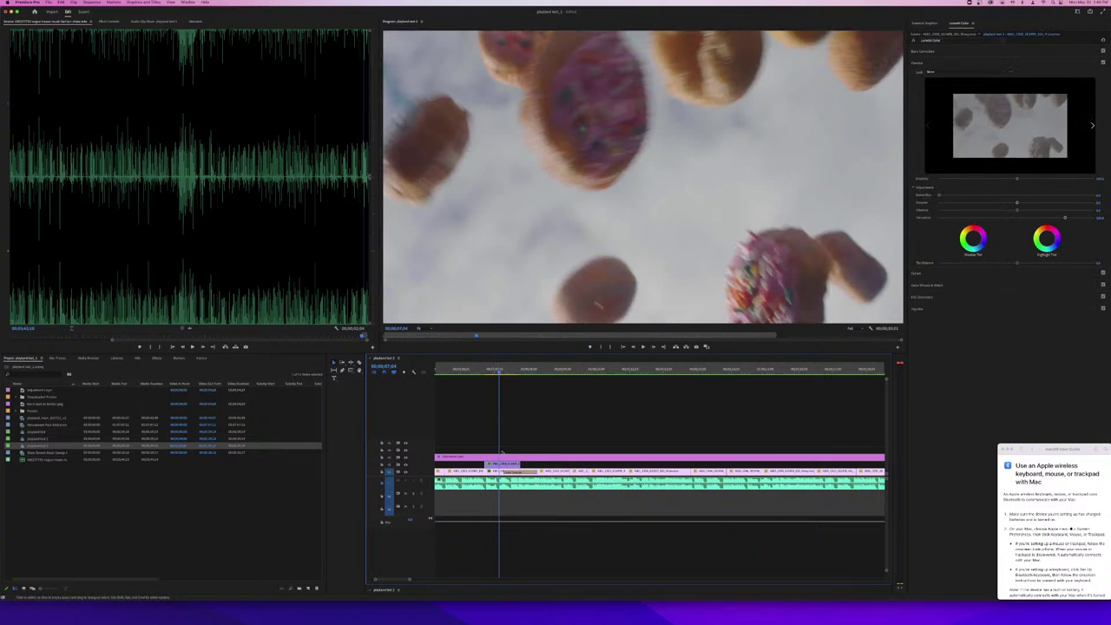
- Slow down the duplicated donut clip by lowering its speed with Speed/Duration
{"action": "scroll", "coordinate": [504, 467], "scroll_direction": "up", "scroll_amount": 3}
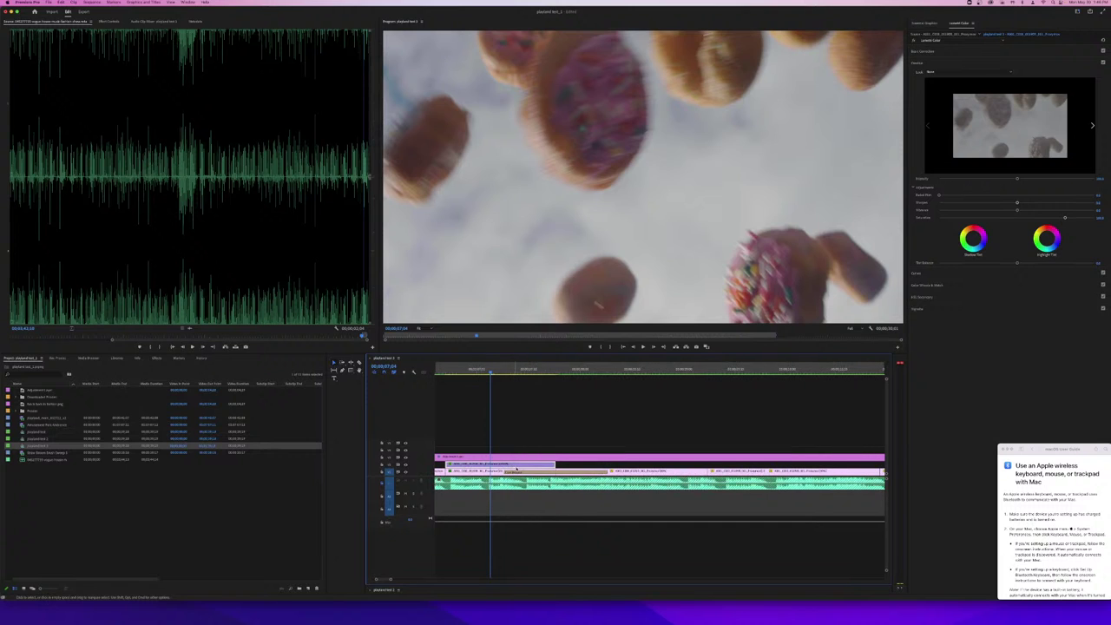
{"action": "right_click", "coordinate": [512, 467]}
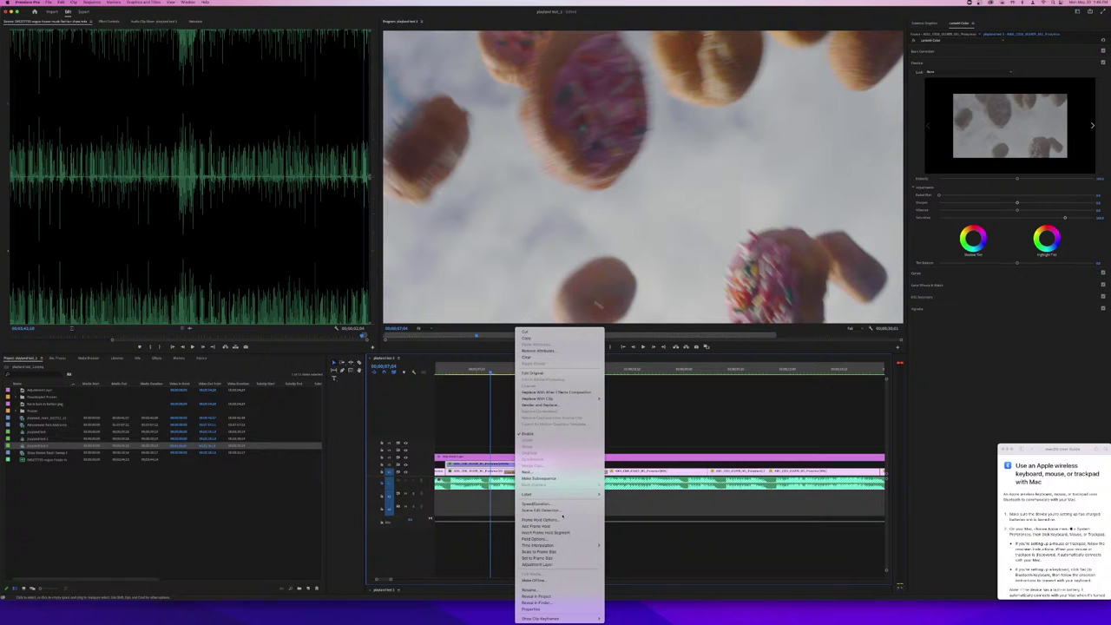
{"action": "left_click", "coordinate": [564, 505]}
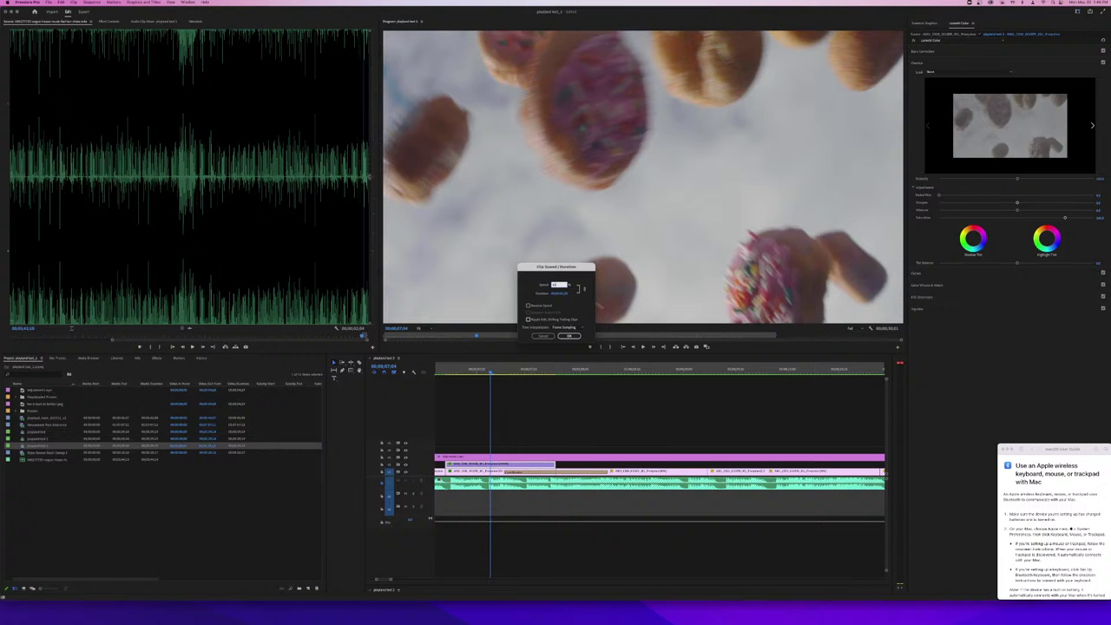
{"action": "key", "text": "Return"}
- Play back the slowed donut shot from its start through to the following shots to judge its motion
{"action": "key", "text": "space"}
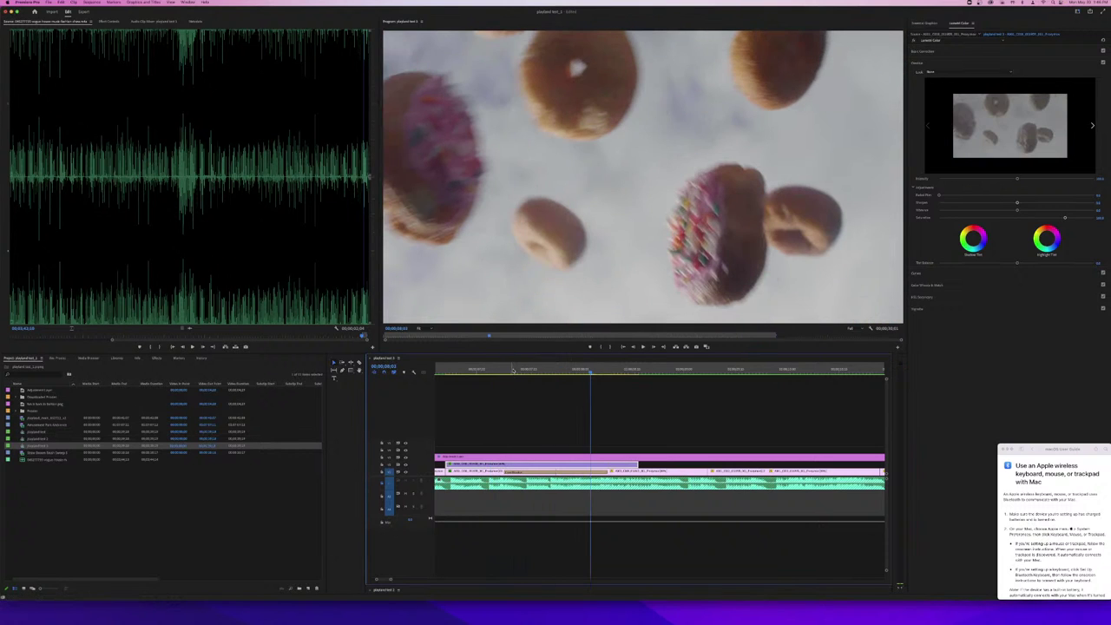
{"action": "left_click", "coordinate": [447, 383]}
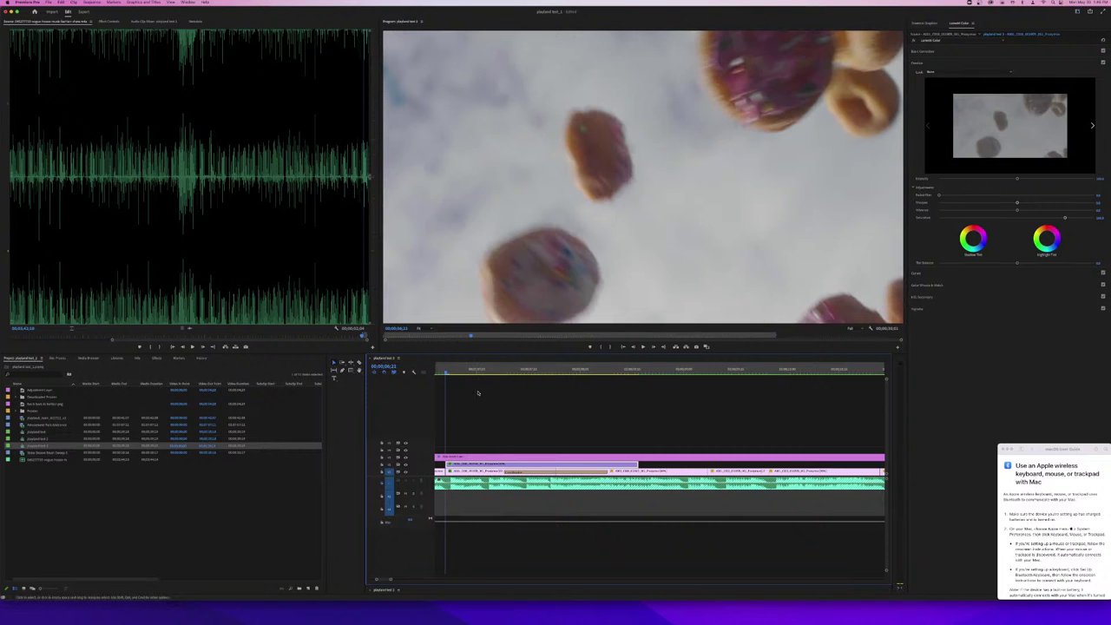
{"action": "left_click", "coordinate": [577, 423]}
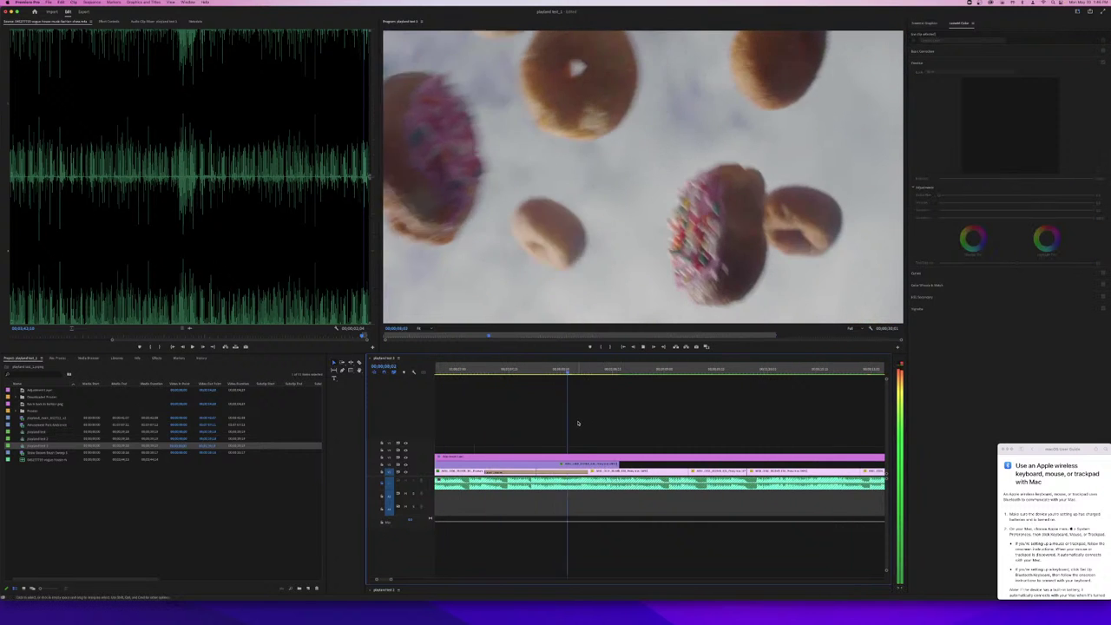
{"action": "key", "text": "space"}
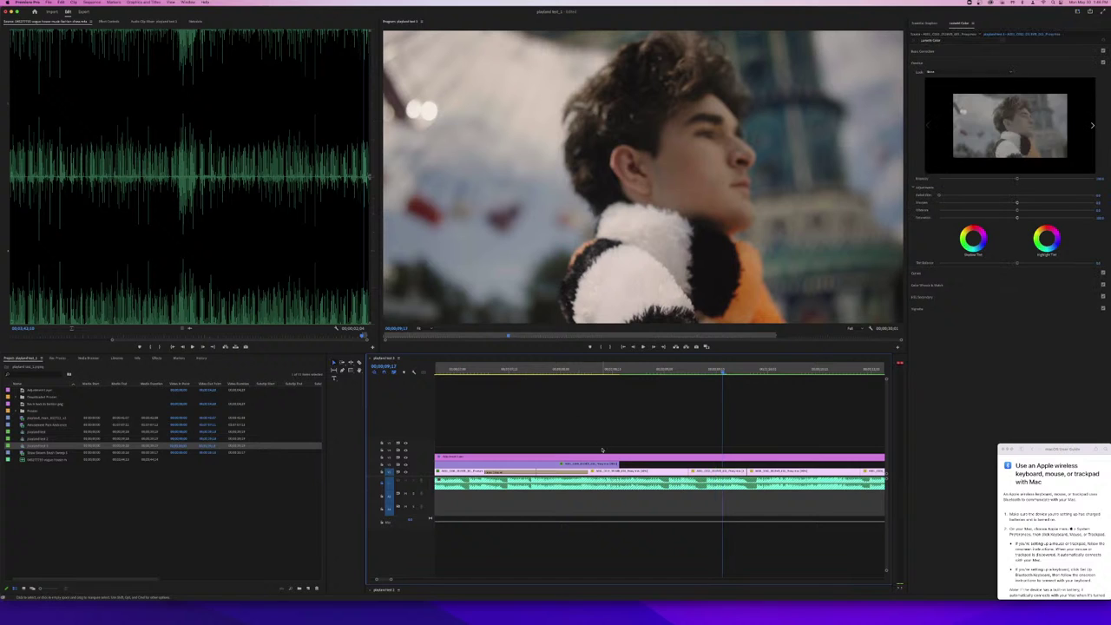
- Move all video clips after the donut shot later so that the hair detail shot starts where the slowed donut clip ends
{"action": "scroll", "coordinate": [627, 467], "scroll_direction": "down", "scroll_amount": 3}
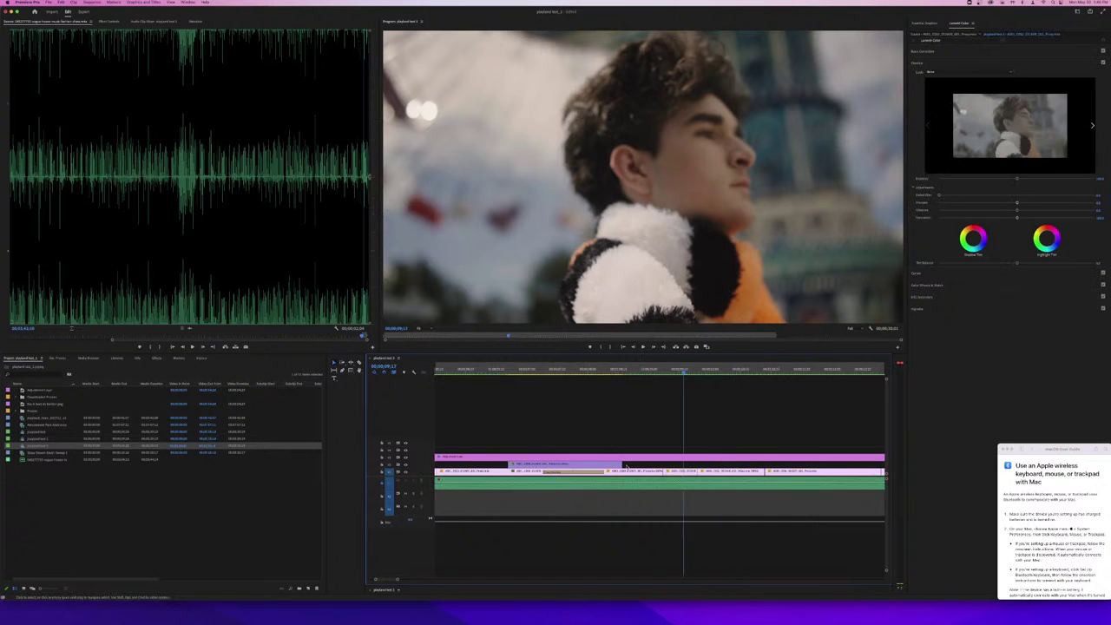
{"action": "scroll", "coordinate": [625, 465], "scroll_direction": "right", "scroll_amount": 2}
{"action": "scroll", "coordinate": [625, 465], "scroll_direction": "down", "scroll_amount": 3}
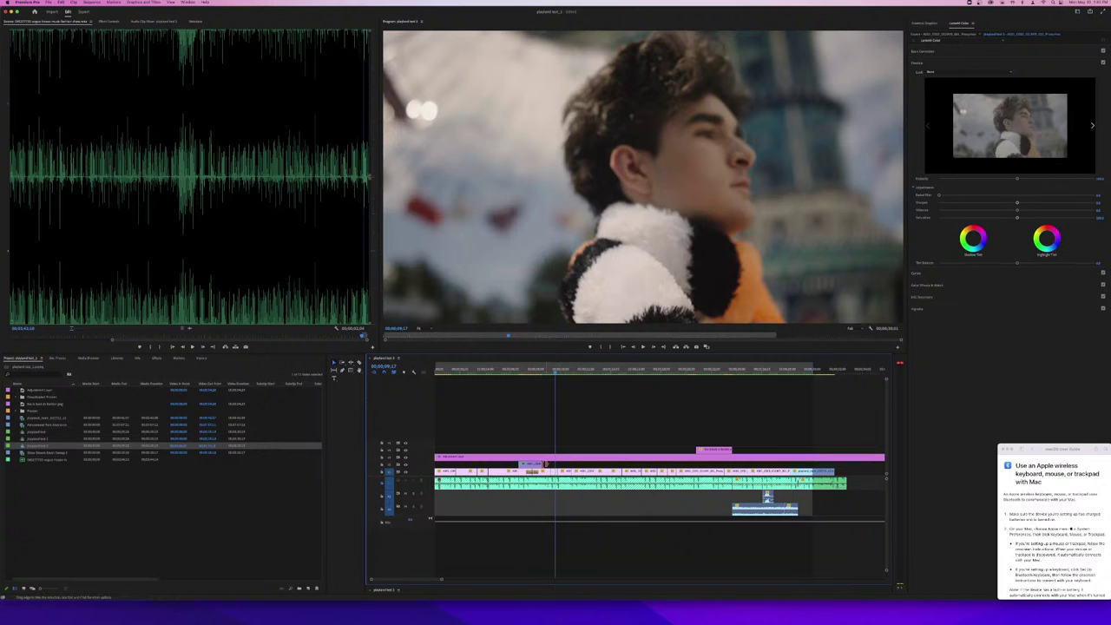
{"action": "left_click", "coordinate": [544, 464]}
{"action": "left_click_drag", "start_coordinate": [819, 466], "coordinate": [552, 477]}
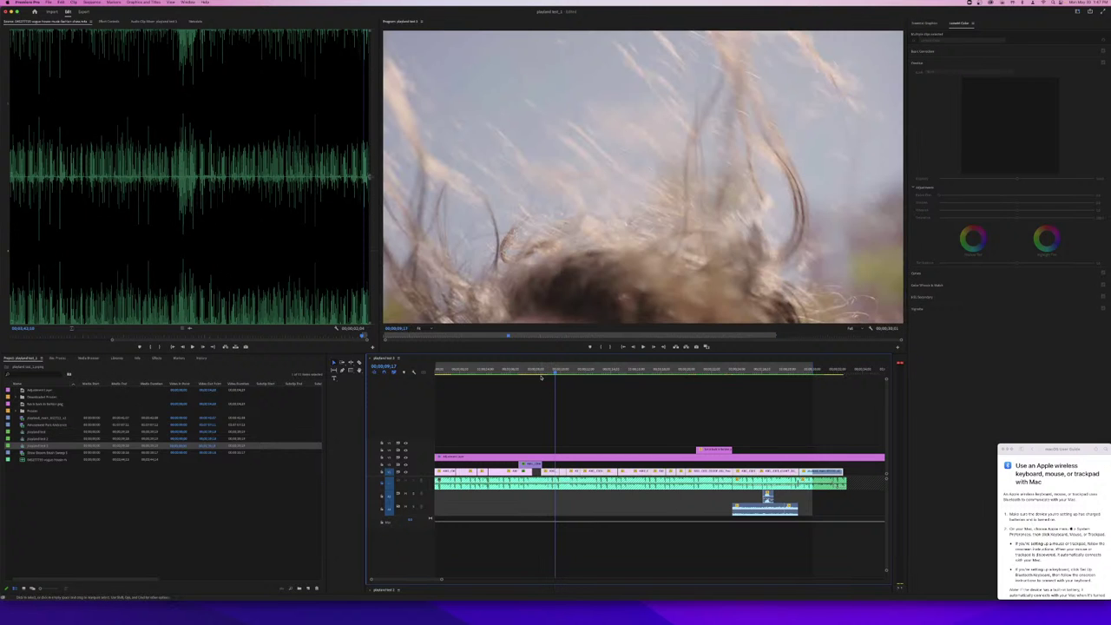
- Play from the end of the donut shot into the scarf sequence and check the hair detail note in the Playland Edit Notes
{"action": "left_click", "coordinate": [541, 374]}
{"action": "key", "text": "space"}
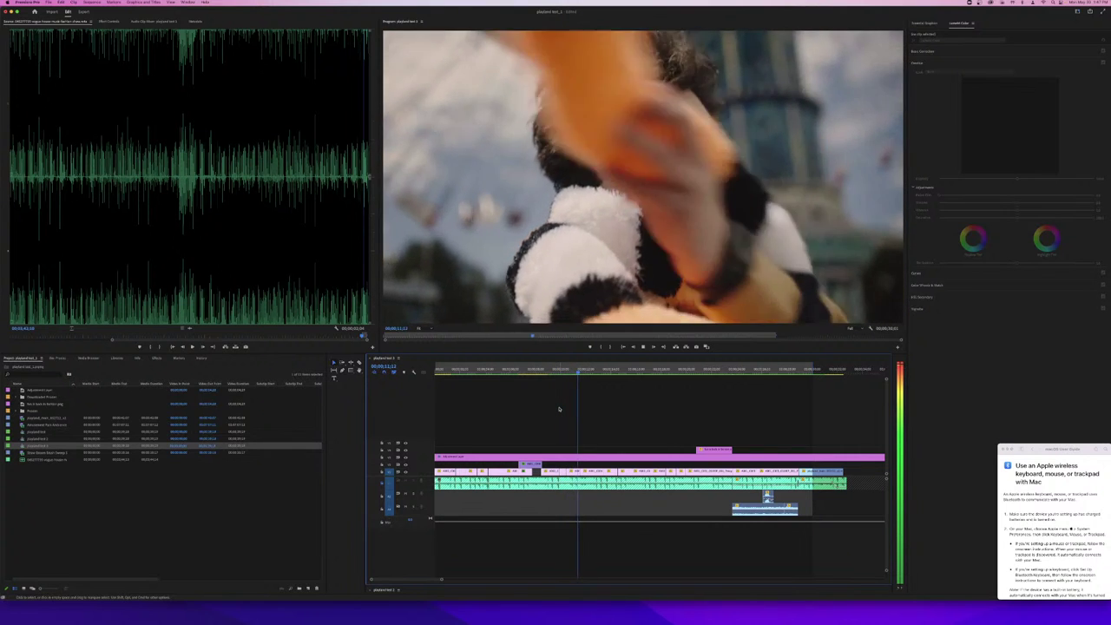
{"action": "key", "text": "space"}
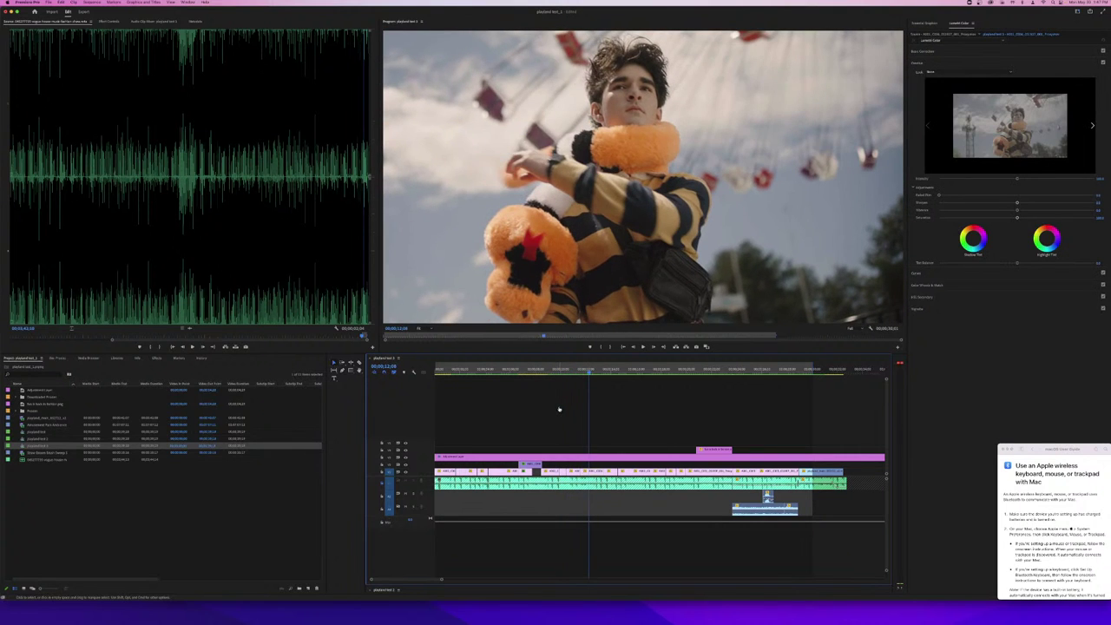
{"action": "key", "text": "super+Tab"}
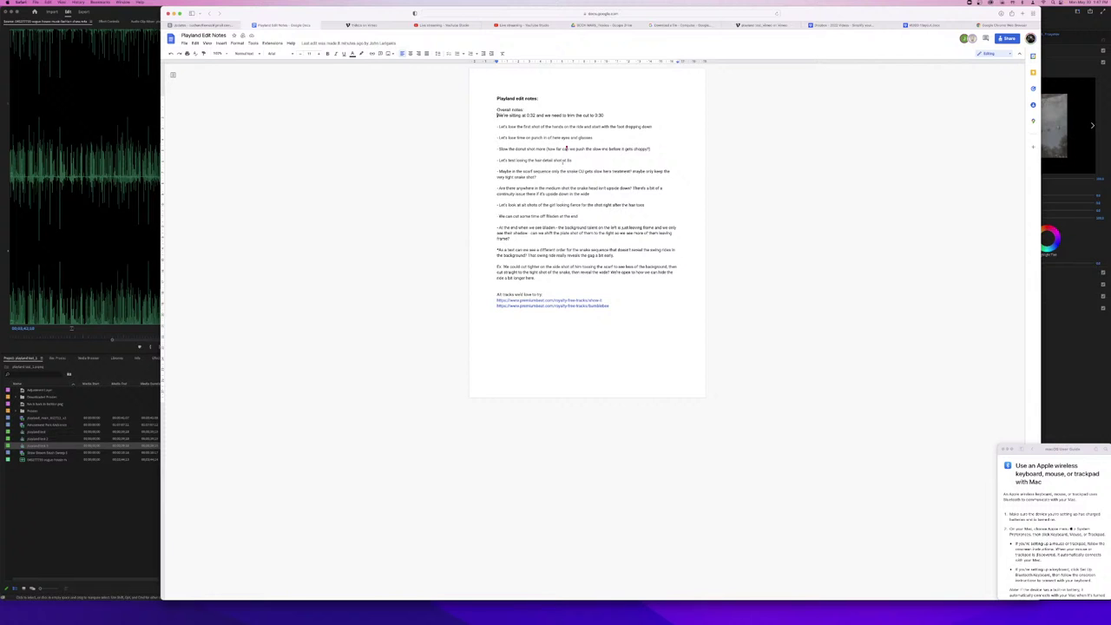
{"action": "key", "text": "super+Tab"}
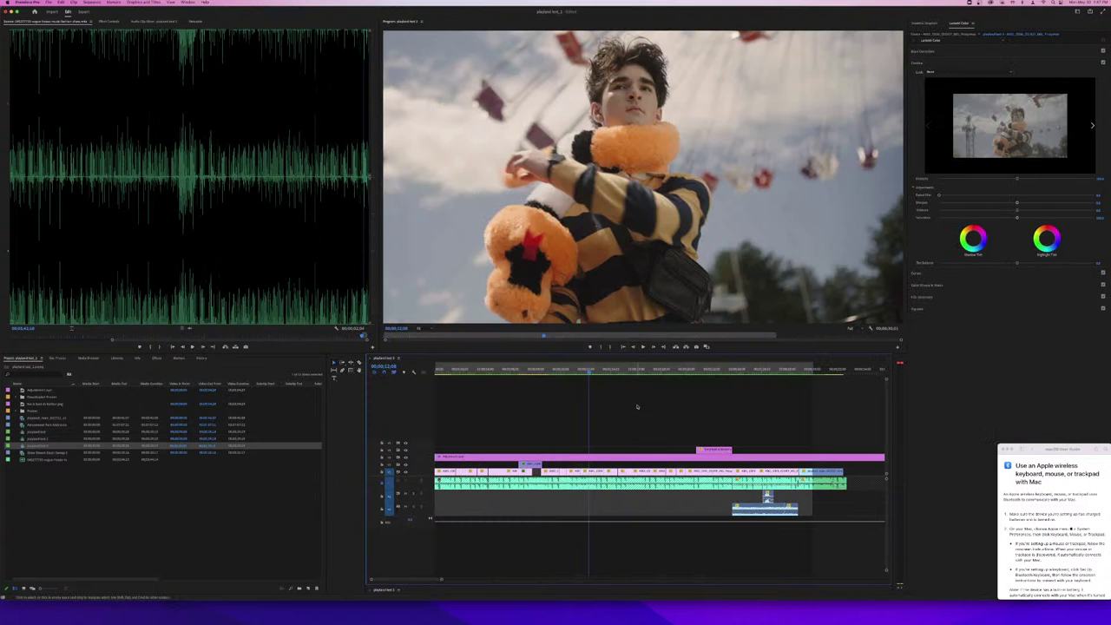
- Delete the hair detail shot after the donuts and move the remaining video clips earlier to close the gap
{"action": "left_click_drag", "start_coordinate": [560, 371], "coordinate": [540, 370]}
{"action": "key", "text": "space"}
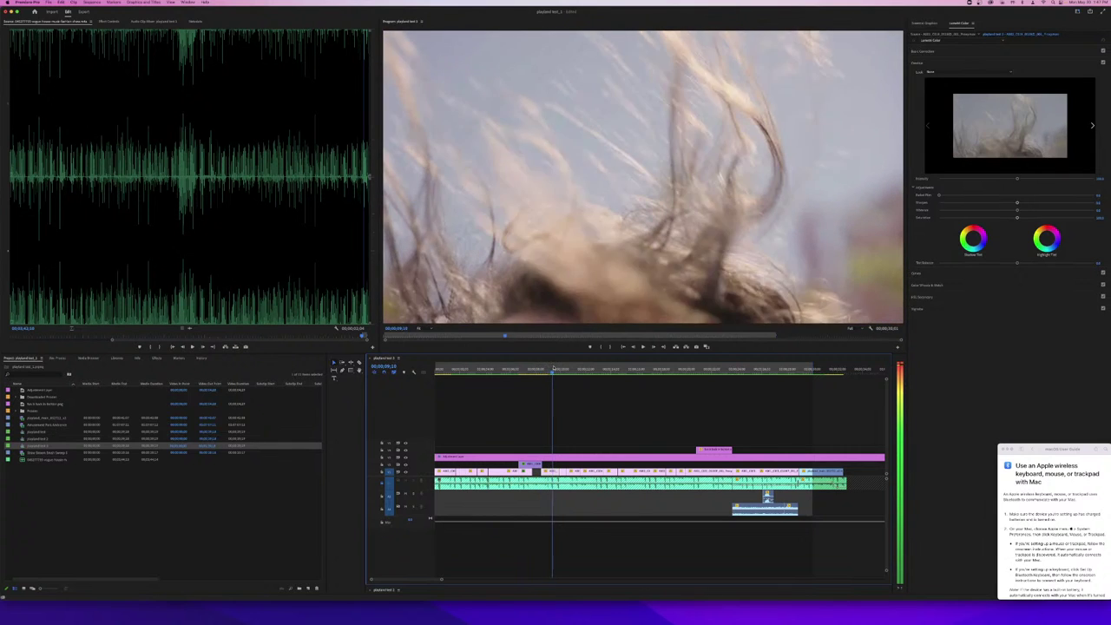
{"action": "key", "text": "space"}
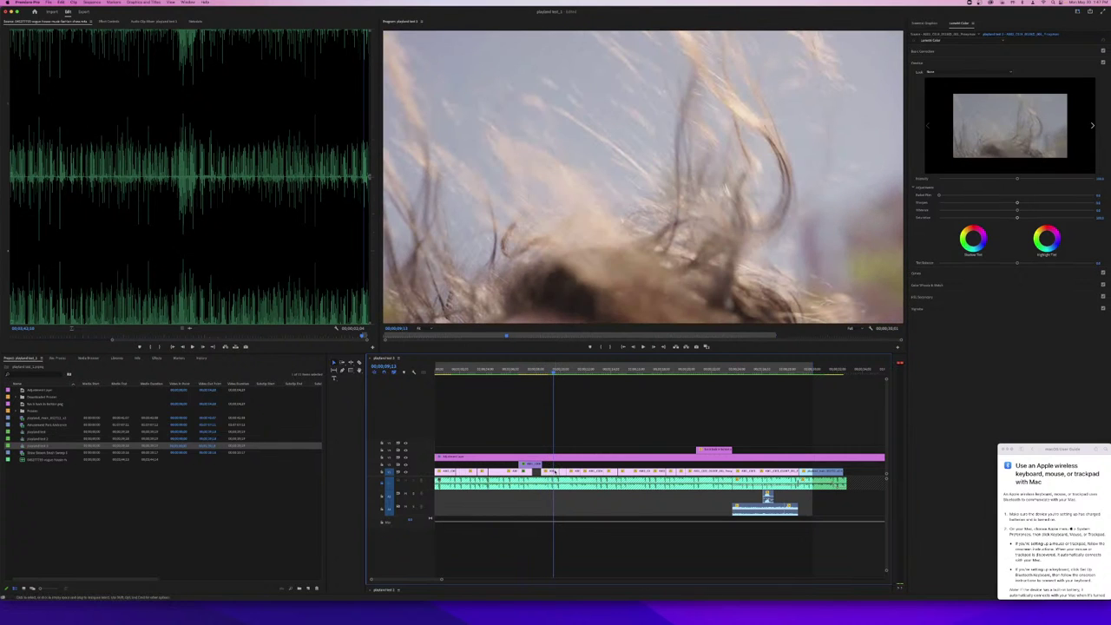
{"action": "key", "text": "Delete"}
{"action": "left_click_drag", "start_coordinate": [560, 466], "coordinate": [804, 476]}
- Play the cut from the donuts straight into the scarf sequence and compare it with the hair detail note in the Playland Edit Notes
{"action": "left_click_drag", "start_coordinate": [544, 371], "coordinate": [539, 372]}
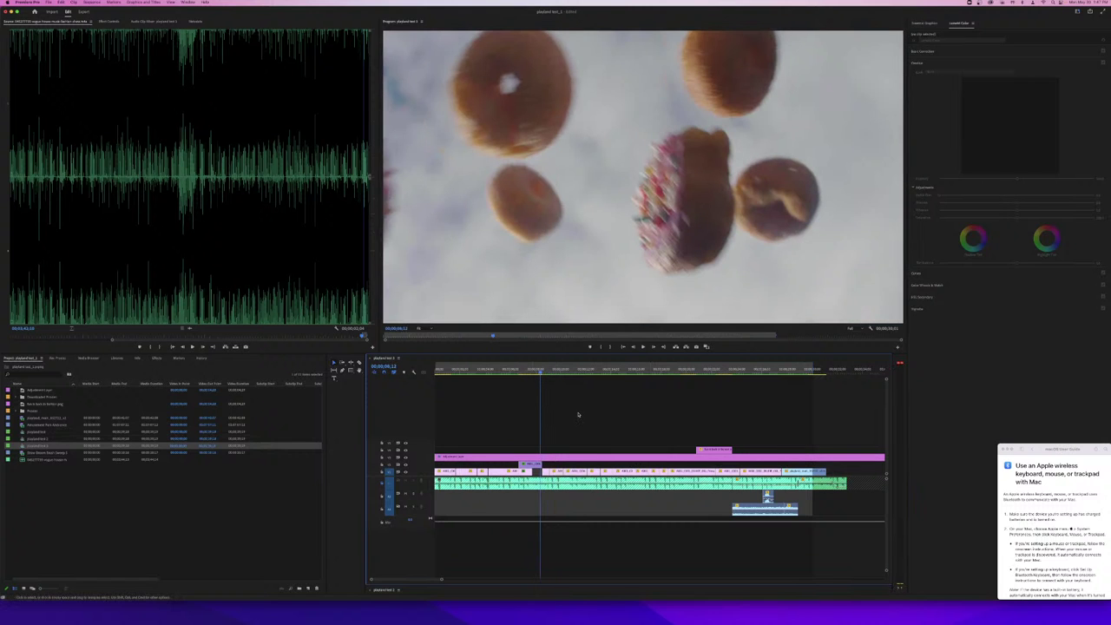
{"action": "key", "text": "space"}
{"action": "key", "text": "space"}
{"action": "key", "text": "super+Tab"}
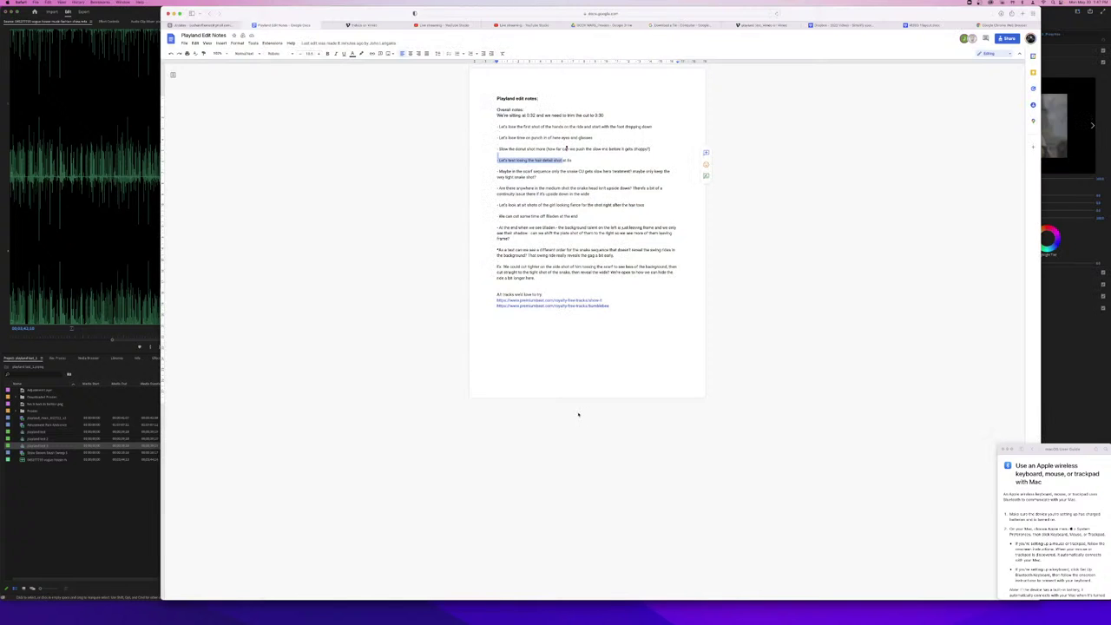
{"action": "key", "text": "super+Tab"}
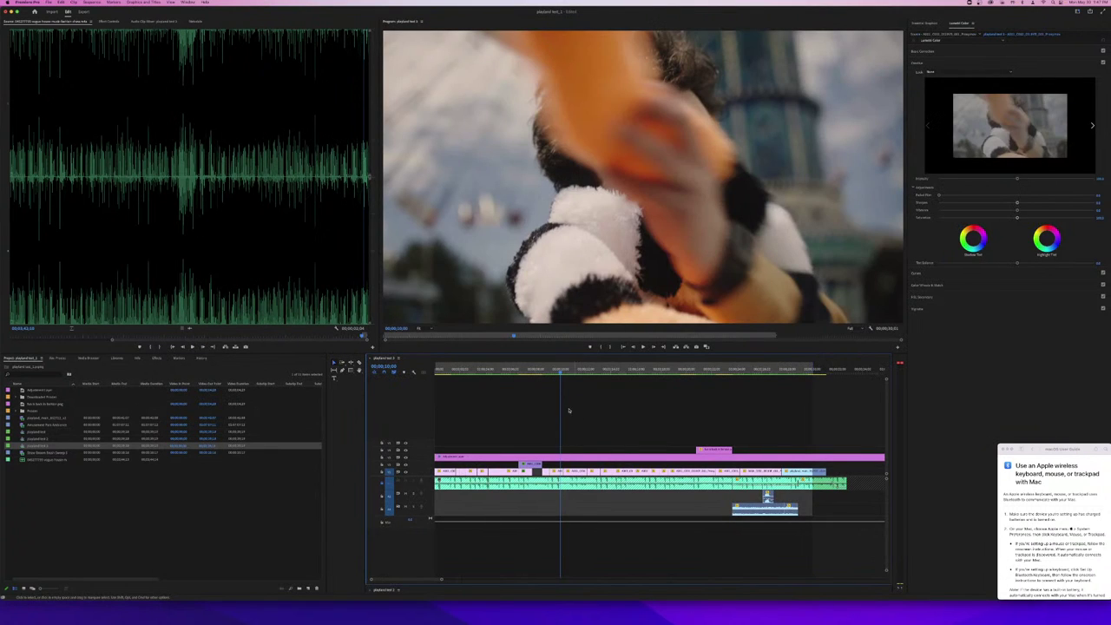
- Undo the last clip move and the deletion of the hair detail shot
{"action": "left_click", "coordinate": [545, 370]}
{"action": "key", "text": "Delete"}
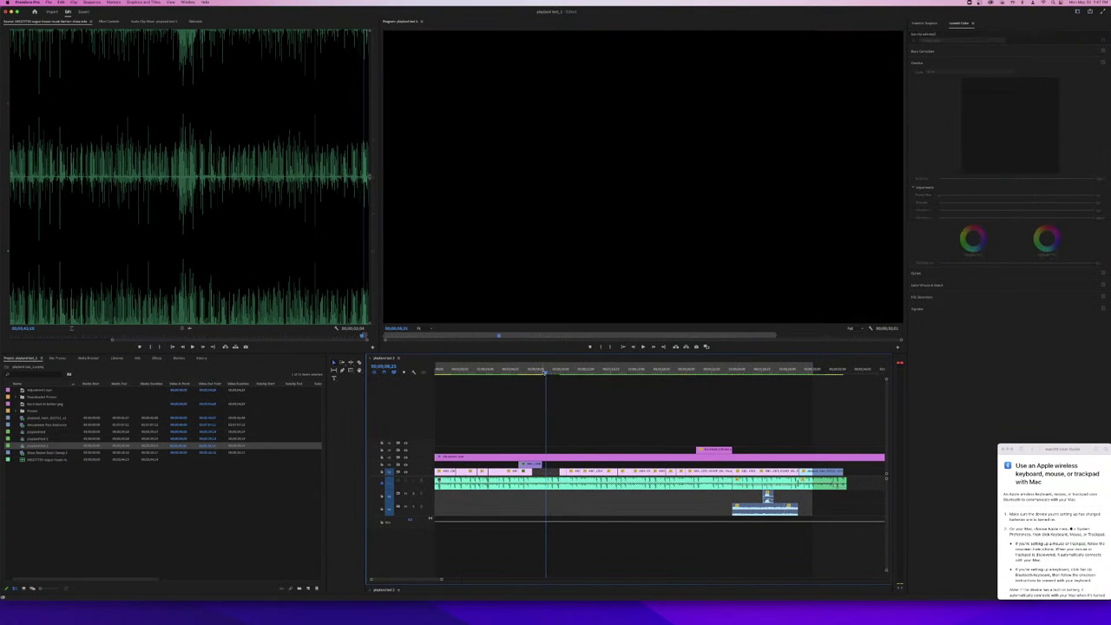
{"action": "key", "text": "super+z"}
- Play through the hair detail shot into the scarf sequence and read the next notes in the Playland Edit Notes
{"action": "key", "text": "space"}
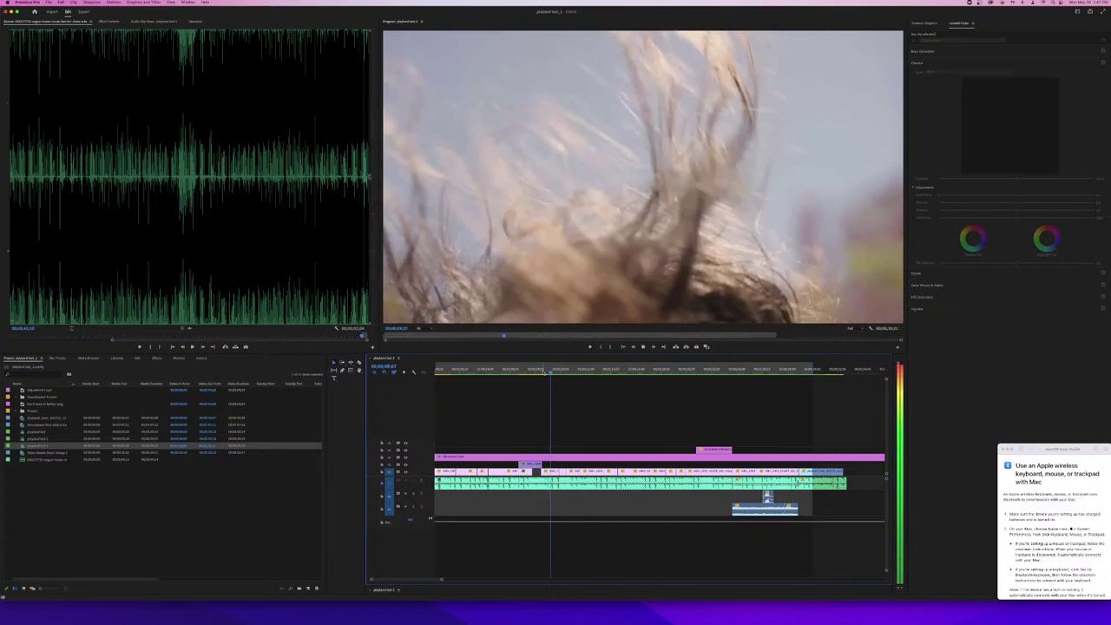
{"action": "key", "text": "space"}
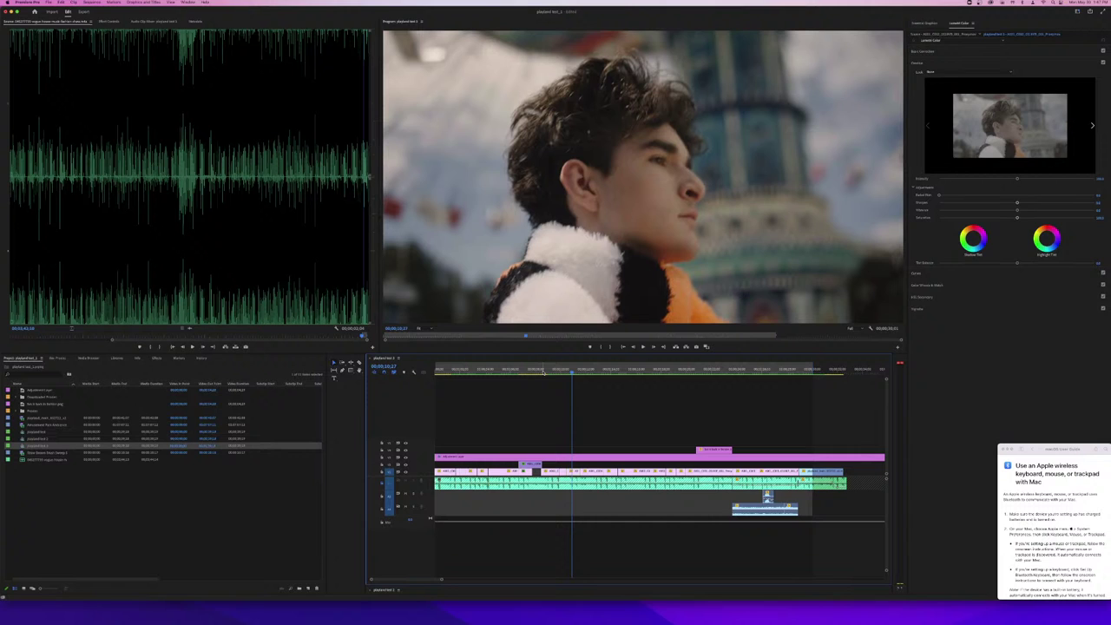
{"action": "key", "text": "super+Tab"}
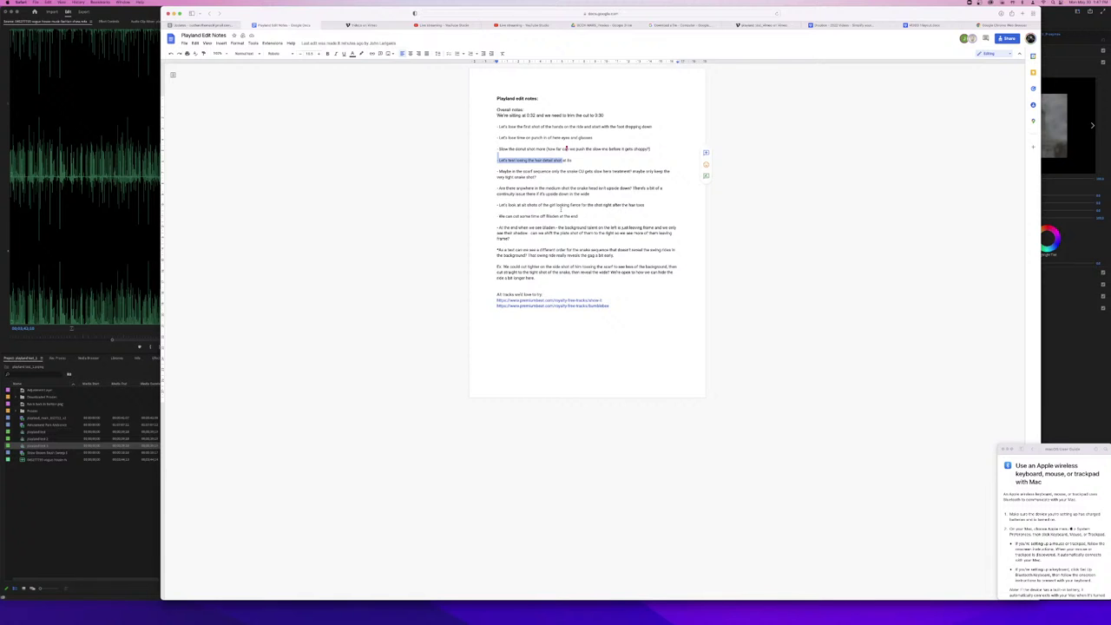
{"action": "key", "text": "super+Tab"}
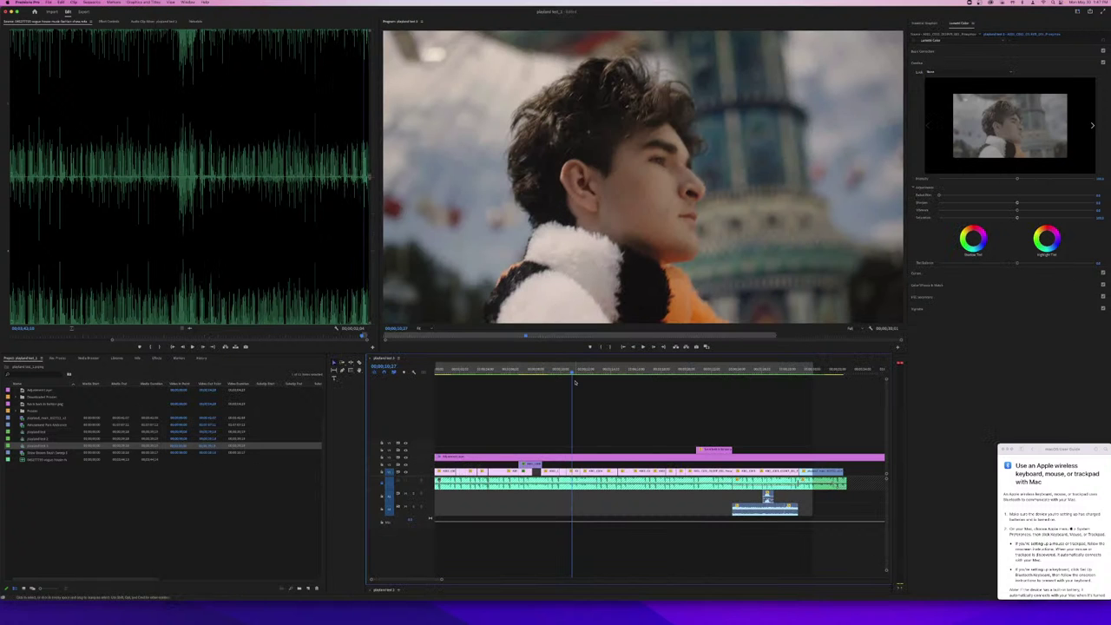
- Open the side-profile scarf shot's source clip, find a new section and place it on the track above, at the shot's start
{"action": "left_click_drag", "start_coordinate": [560, 374], "coordinate": [563, 372]}
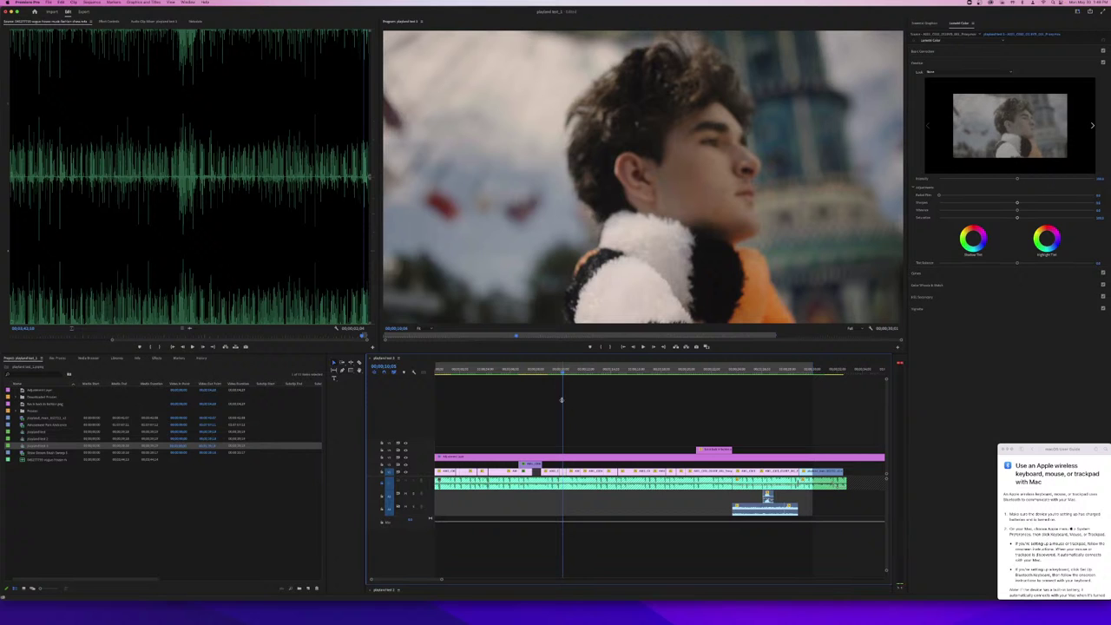
{"action": "left_click", "coordinate": [563, 468]}
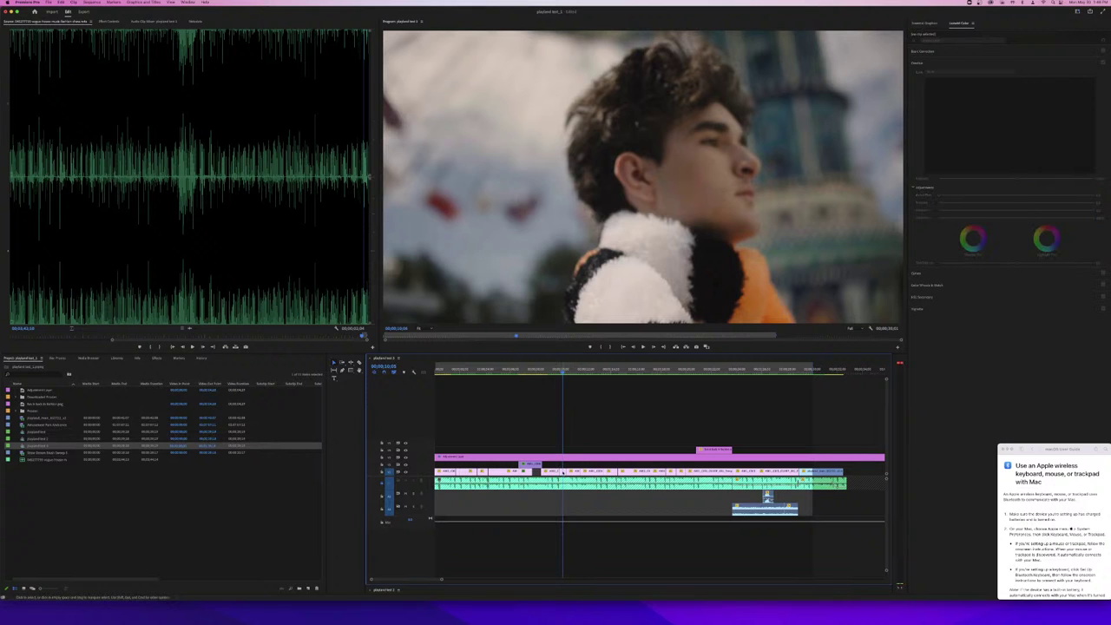
{"action": "double_click", "coordinate": [563, 472]}
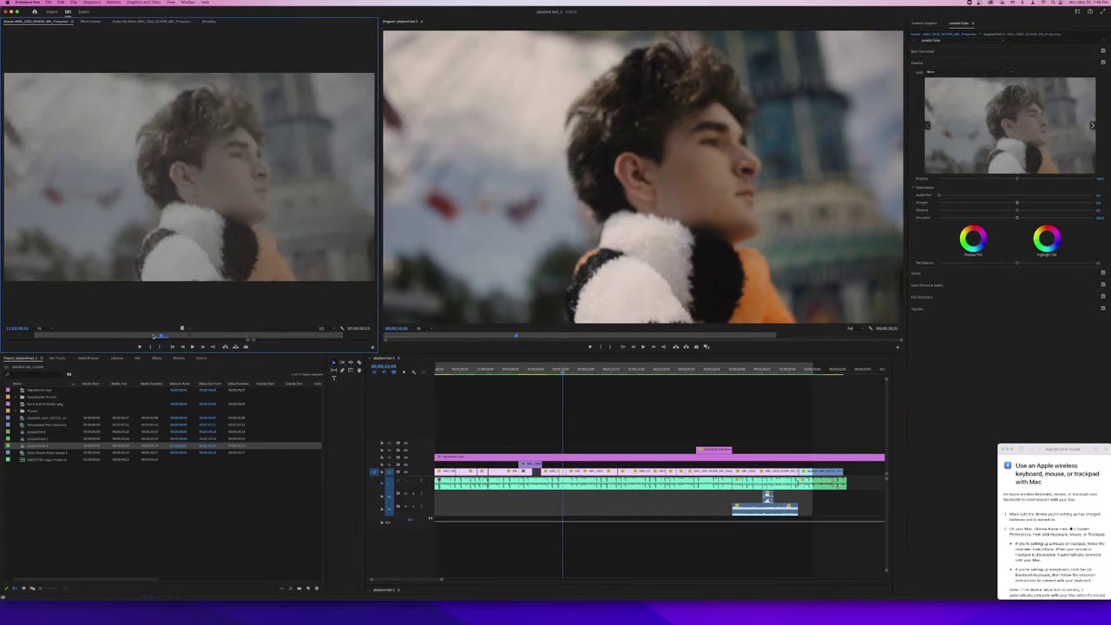
{"action": "mouse_move", "coordinate": [247, 341]}
{"action": "left_mouse_down"}
{"action": "mouse_move", "coordinate": [82, 329]}
{"action": "mouse_move", "coordinate": [308, 335]}
{"action": "mouse_move", "coordinate": [245, 329]}
{"action": "left_mouse_up"}
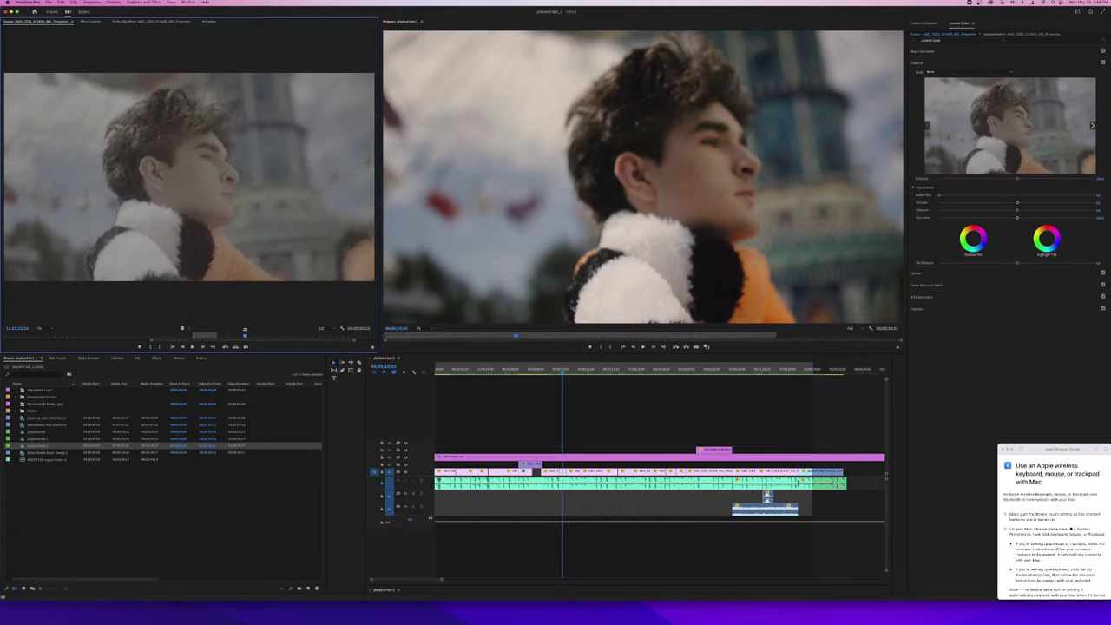
{"action": "key", "text": "space"}
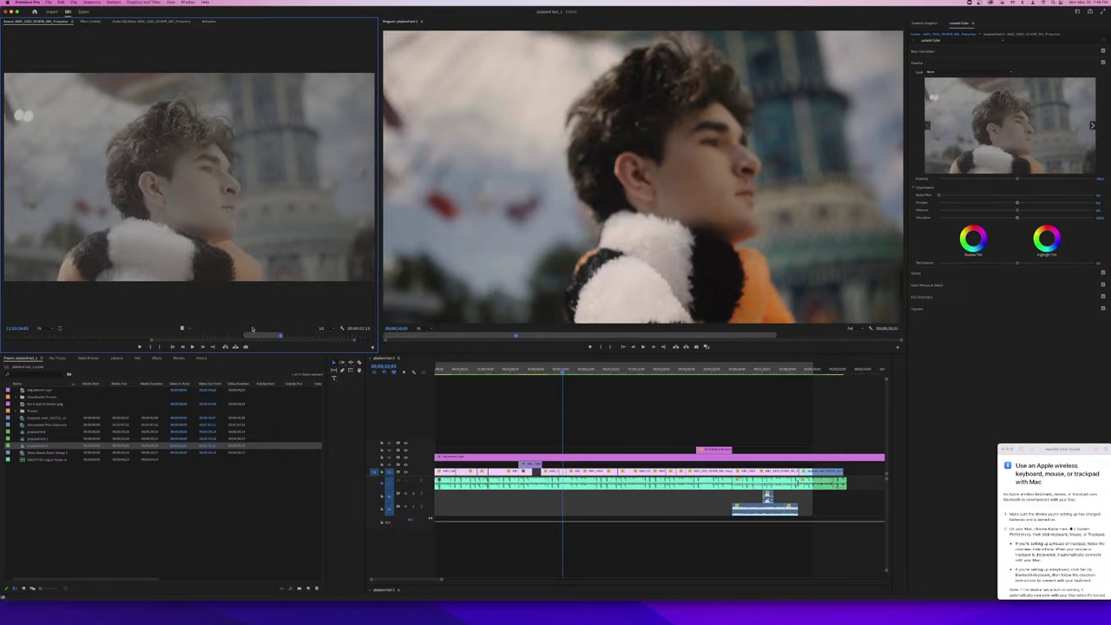
{"action": "left_click_drag", "start_coordinate": [181, 329], "coordinate": [563, 468]}
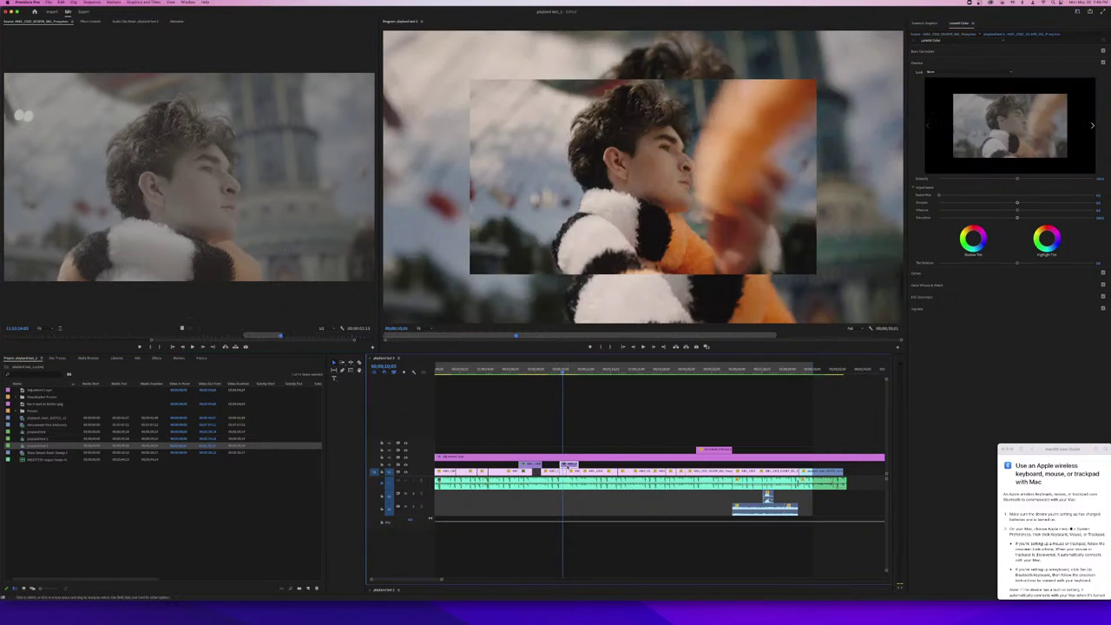
- Enlarge and reframe the added scarf clip into a close-up of the fur, and play it in context
{"action": "left_click", "coordinate": [91, 22]}
{"action": "left_click_drag", "start_coordinate": [145, 57], "coordinate": [86, 52]}
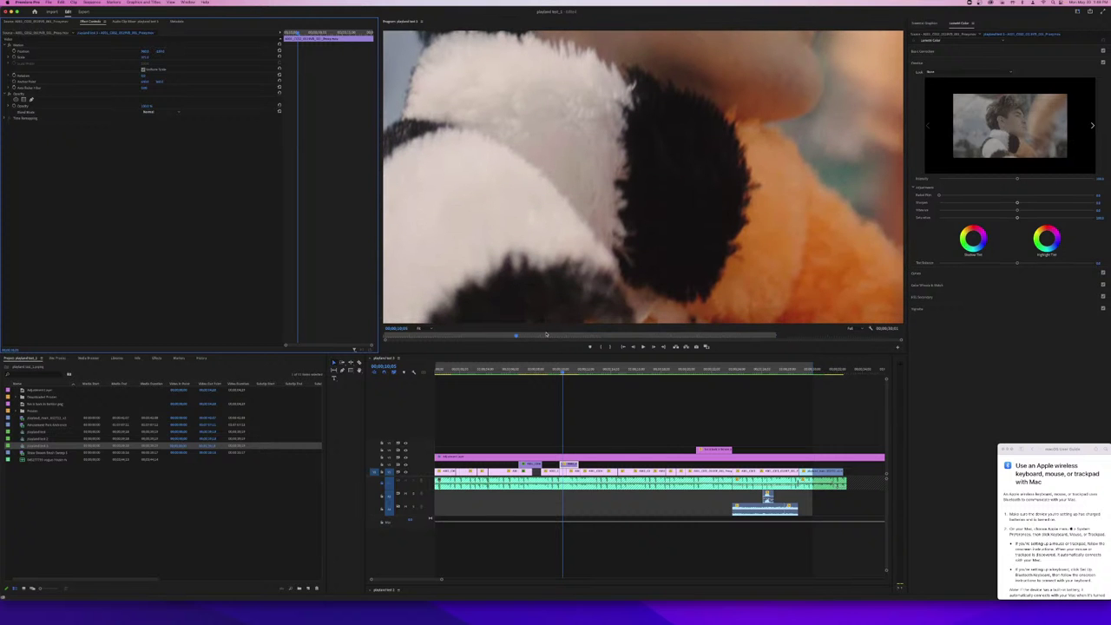
{"action": "left_click", "coordinate": [555, 372]}
{"action": "key", "text": "space"}
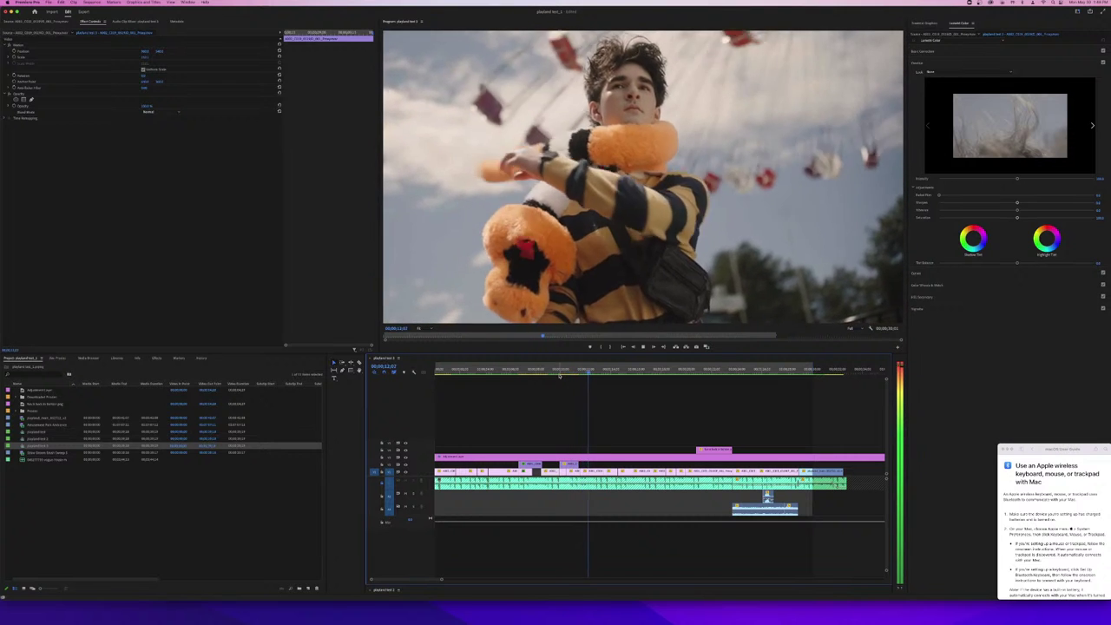
- Adjust the end of the scarf close-up so it runs shorter, and check its cut into the side-profile shot
{"action": "left_click", "coordinate": [577, 372]}
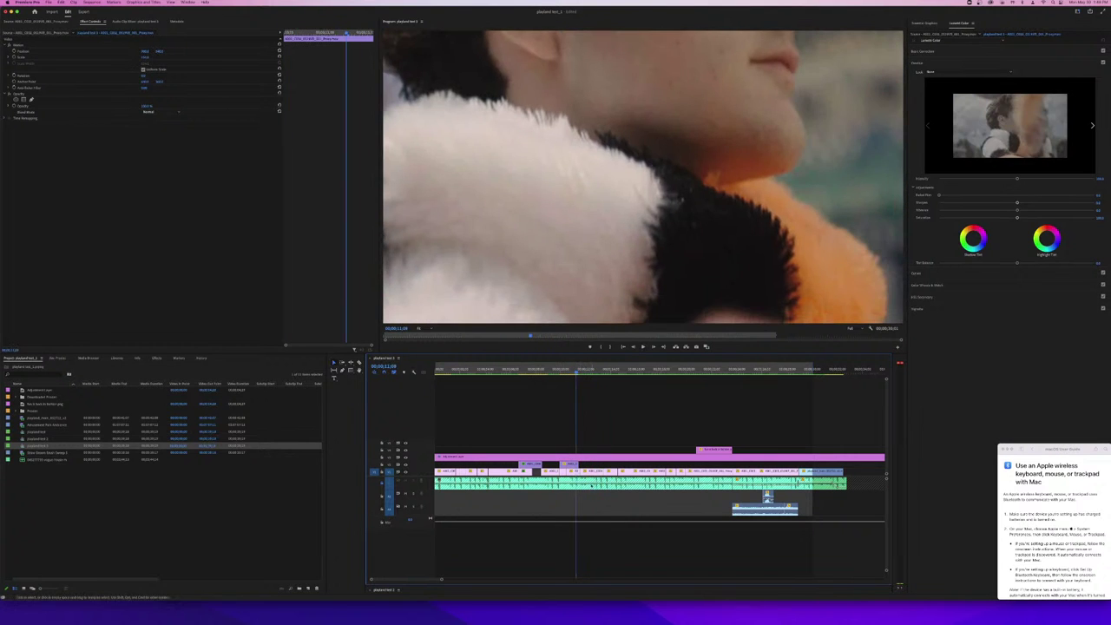
{"action": "left_click_drag", "start_coordinate": [582, 465], "coordinate": [580, 464]}
{"action": "key", "text": "space"}
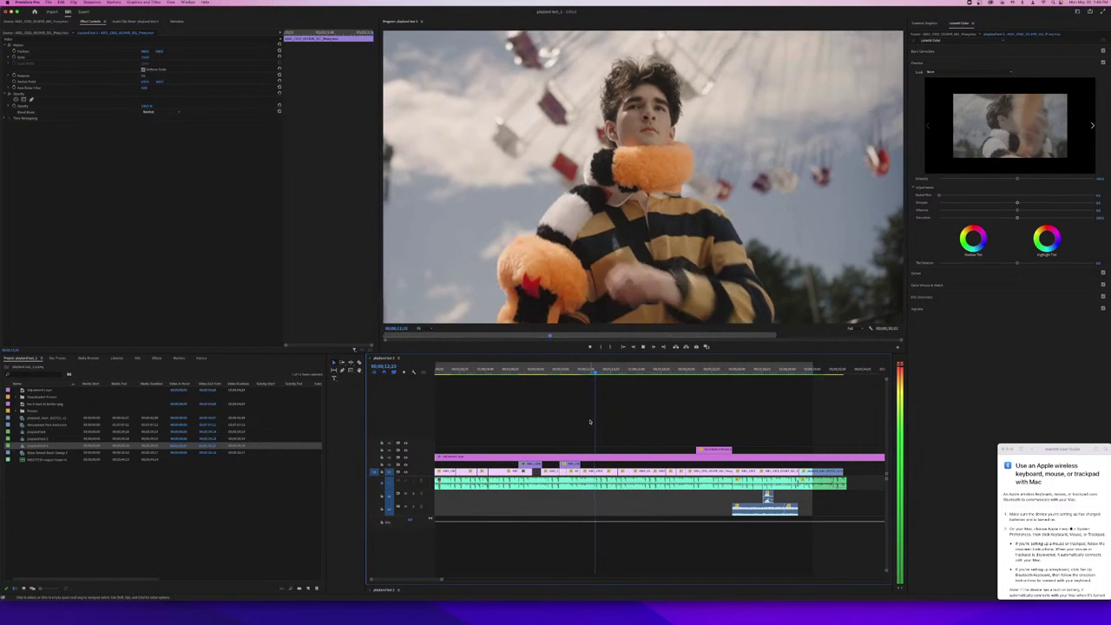
{"action": "left_click", "coordinate": [572, 373]}
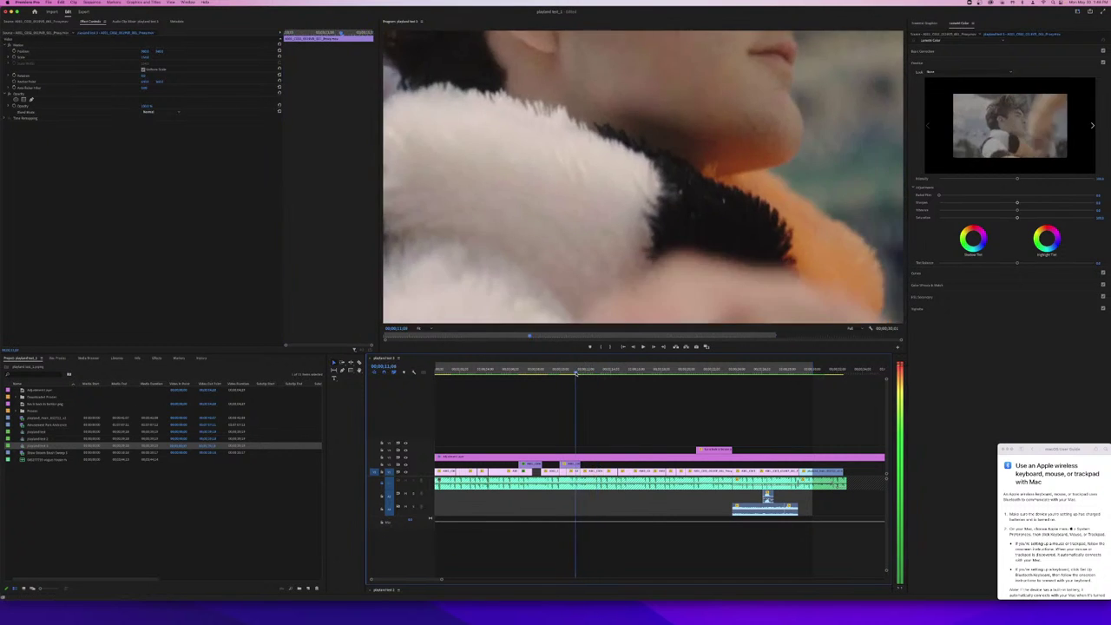
{"action": "left_click_drag", "start_coordinate": [571, 373], "coordinate": [562, 377]}
{"action": "mouse_move", "coordinate": [572, 466]}
{"action": "left_mouse_down"}
{"action": "mouse_move", "coordinate": [591, 466]}
{"action": "mouse_move", "coordinate": [562, 466]}
{"action": "mouse_move", "coordinate": [574, 464]}
{"action": "left_mouse_up"}
{"action": "key", "text": "space"}
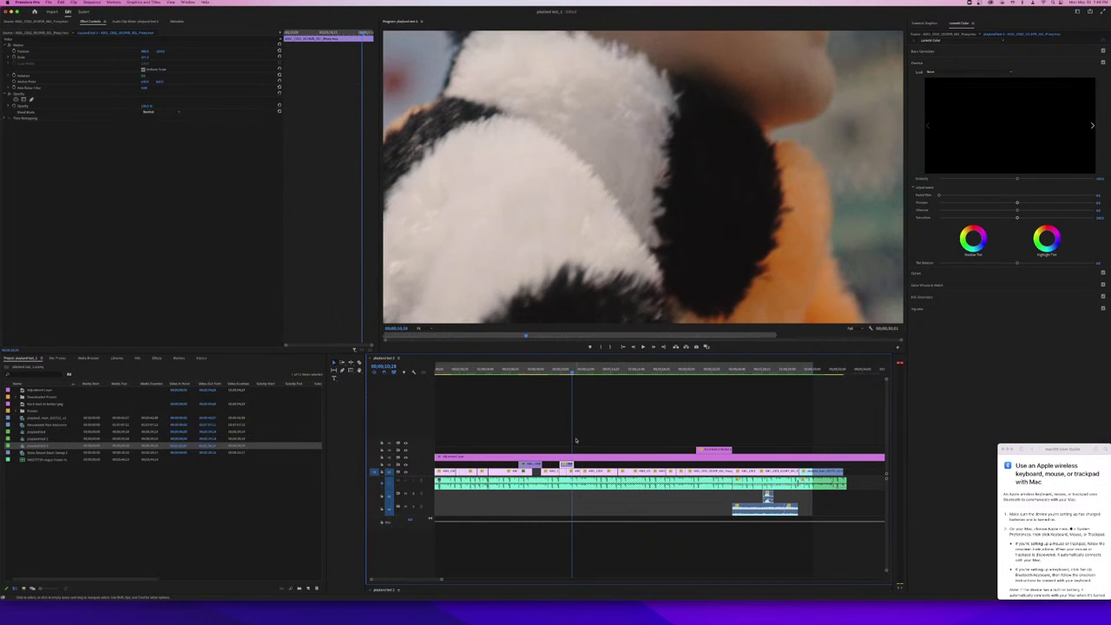
- Move the main-track video clips after the scarf close-up later so they follow its end, and play the result
{"action": "left_click", "coordinate": [563, 368]}
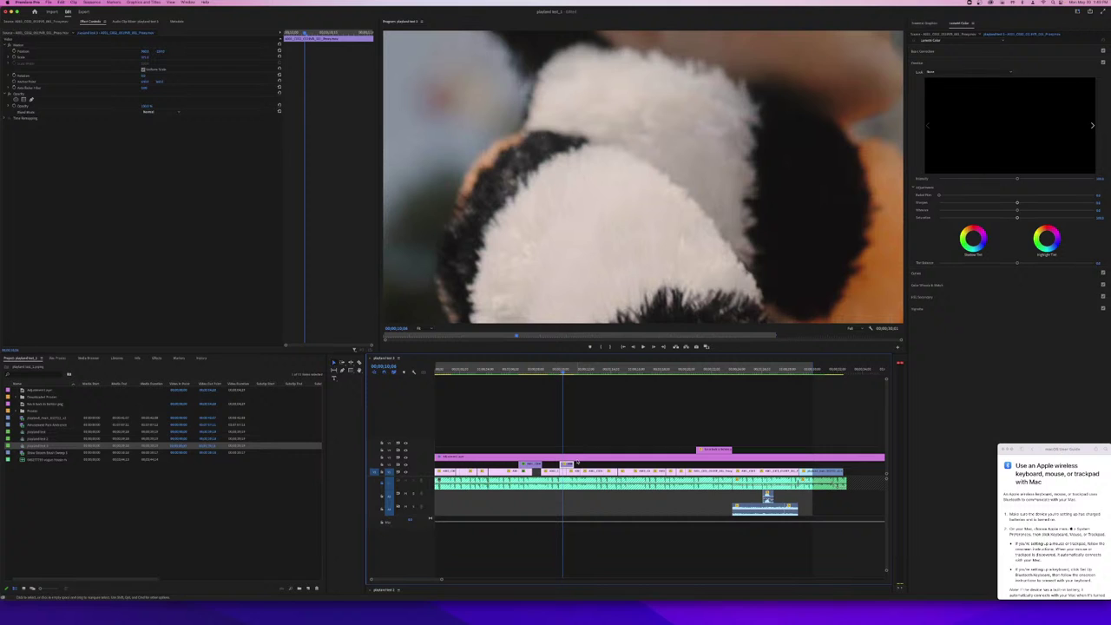
{"action": "left_click_drag", "start_coordinate": [579, 464], "coordinate": [577, 464]}
{"action": "left_click", "coordinate": [590, 464]}
{"action": "left_click_drag", "start_coordinate": [823, 466], "coordinate": [580, 475]}
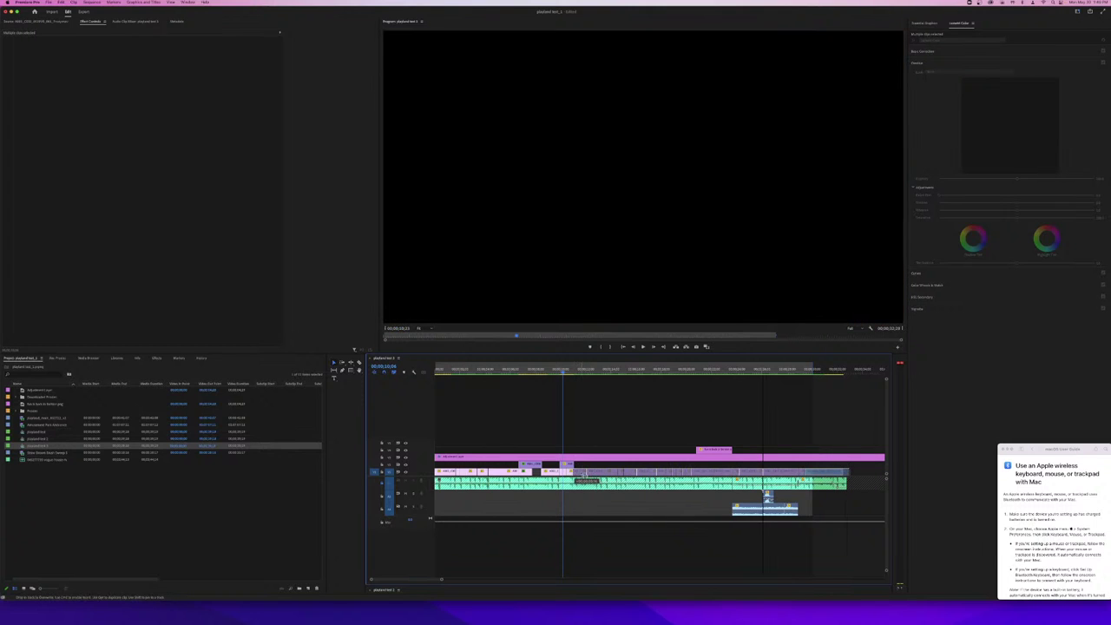
{"action": "left_click_drag", "start_coordinate": [580, 474], "coordinate": [582, 473]}
{"action": "key", "text": "space"}
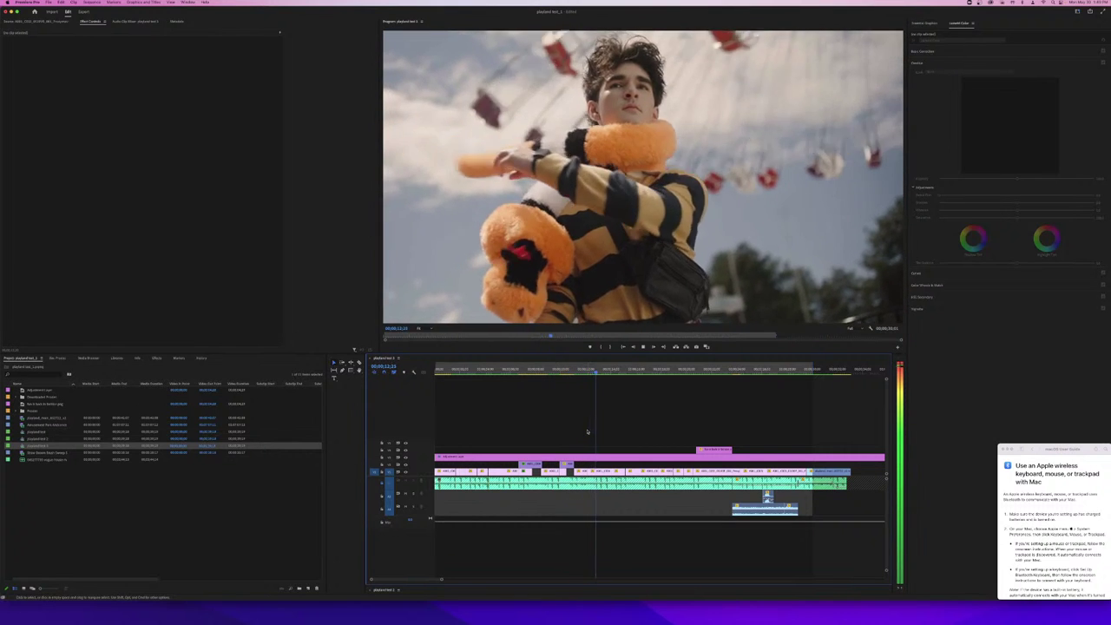
{"action": "key", "text": "space"}
- Play from the hair detail shot through the scarf close-up into the following scarf shots to review the pacing
{"action": "left_click_drag", "start_coordinate": [570, 375], "coordinate": [556, 371]}
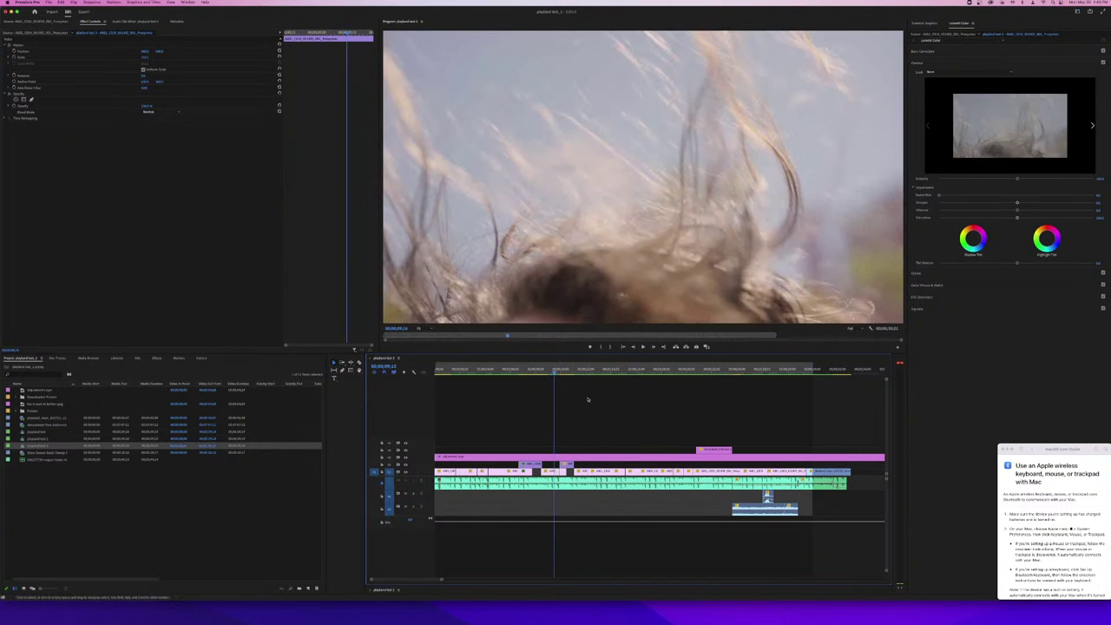
{"action": "left_click", "coordinate": [590, 401]}
{"action": "key", "text": "space"}
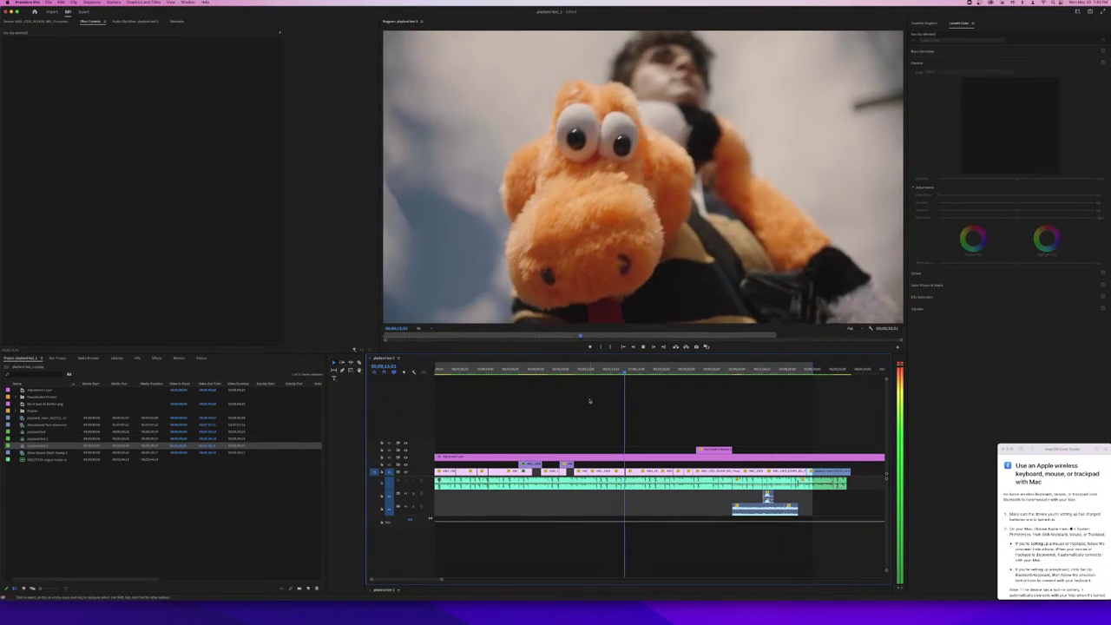
{"action": "key", "text": "space"}
{"action": "left_click_drag", "start_coordinate": [589, 375], "coordinate": [548, 379]}
{"action": "key", "text": "space"}
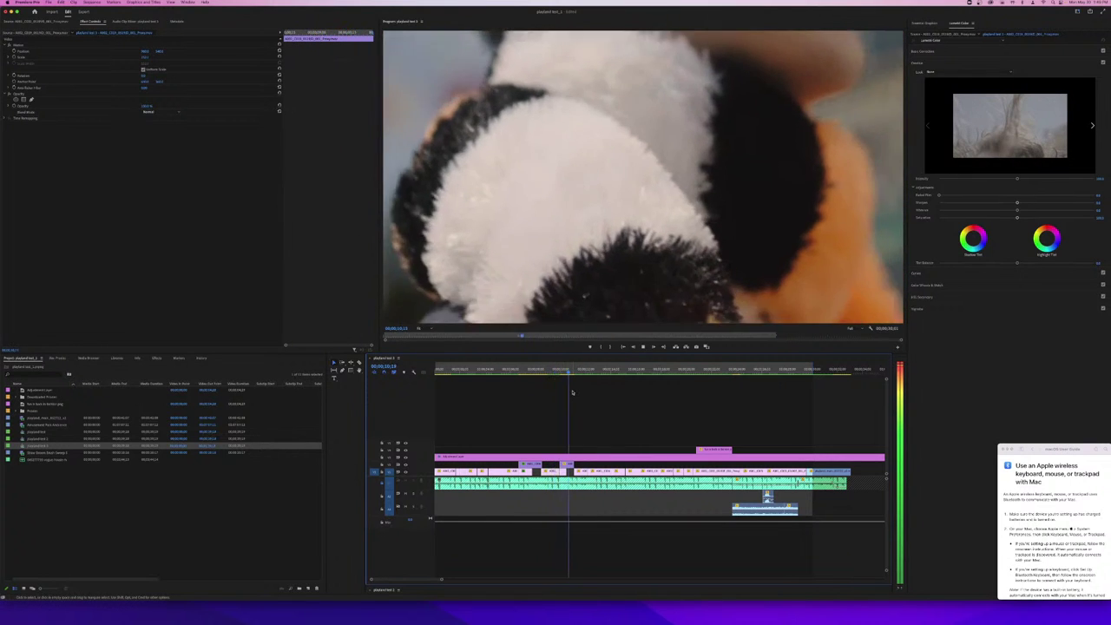
{"action": "key", "text": "space"}
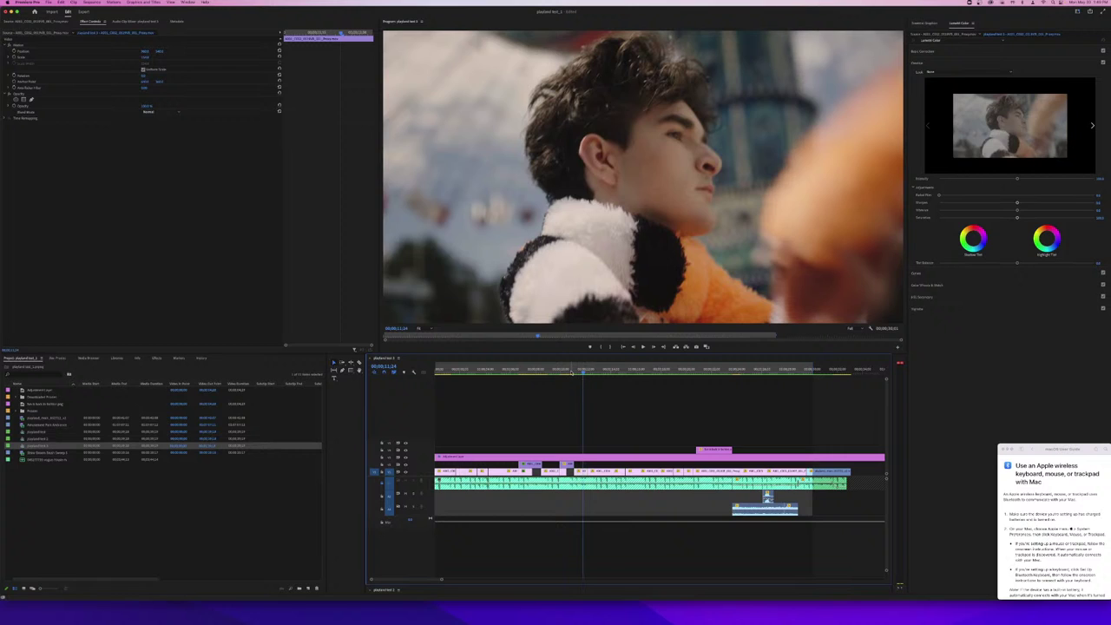
- Zoom out and reposition the scarf close-up so part of the face is in frame, and replay the sequence
{"action": "left_click", "coordinate": [571, 371]}
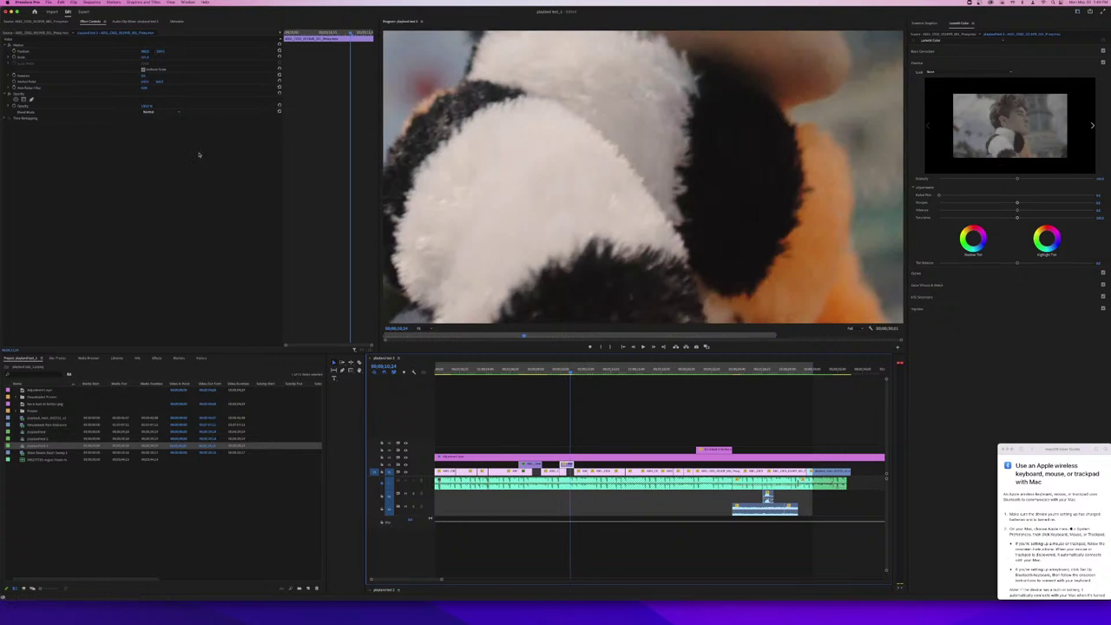
{"action": "left_click_drag", "start_coordinate": [147, 58], "coordinate": [255, 51]}
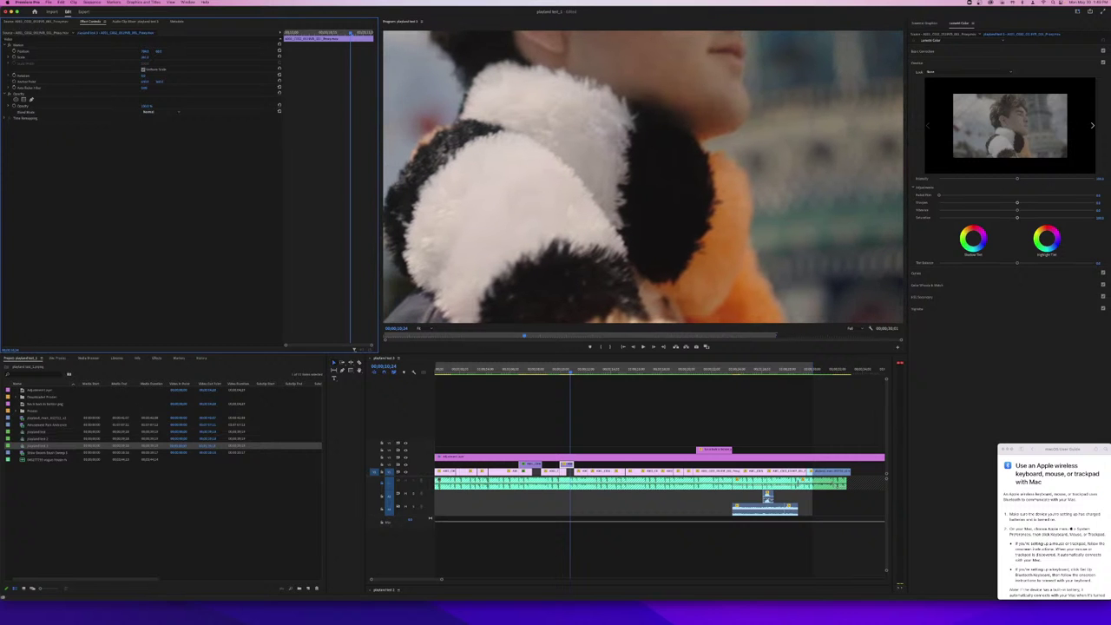
{"action": "key", "text": "space"}
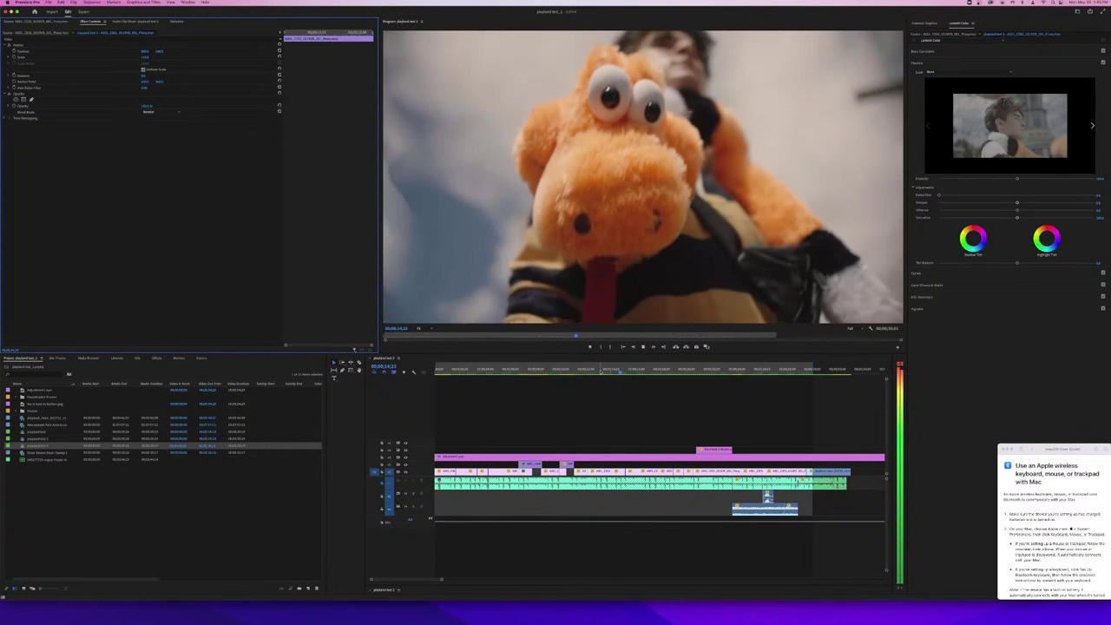
{"action": "key", "text": "space"}
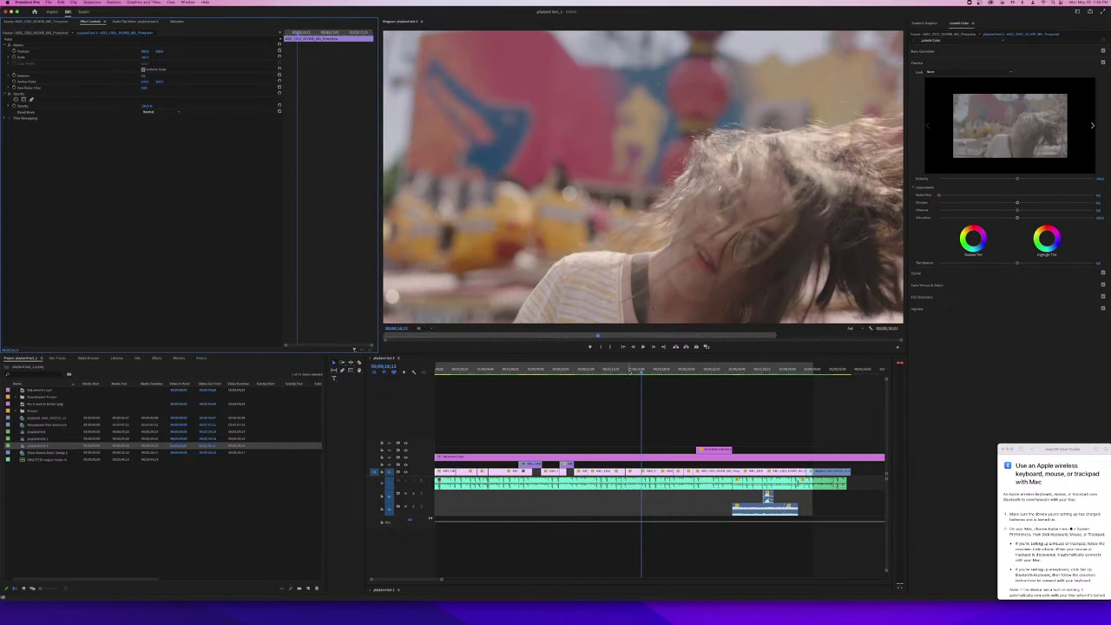
{"action": "left_click_drag", "start_coordinate": [643, 372], "coordinate": [552, 380]}
{"action": "key", "text": "space"}
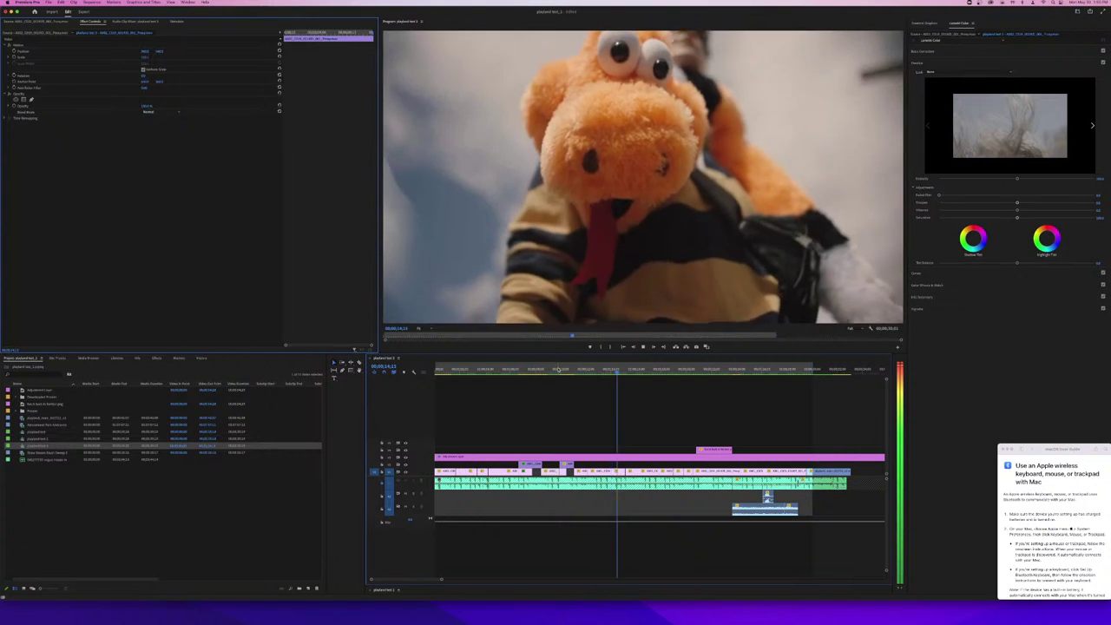
{"action": "key", "text": "space"}
{"action": "left_click", "coordinate": [571, 369]}
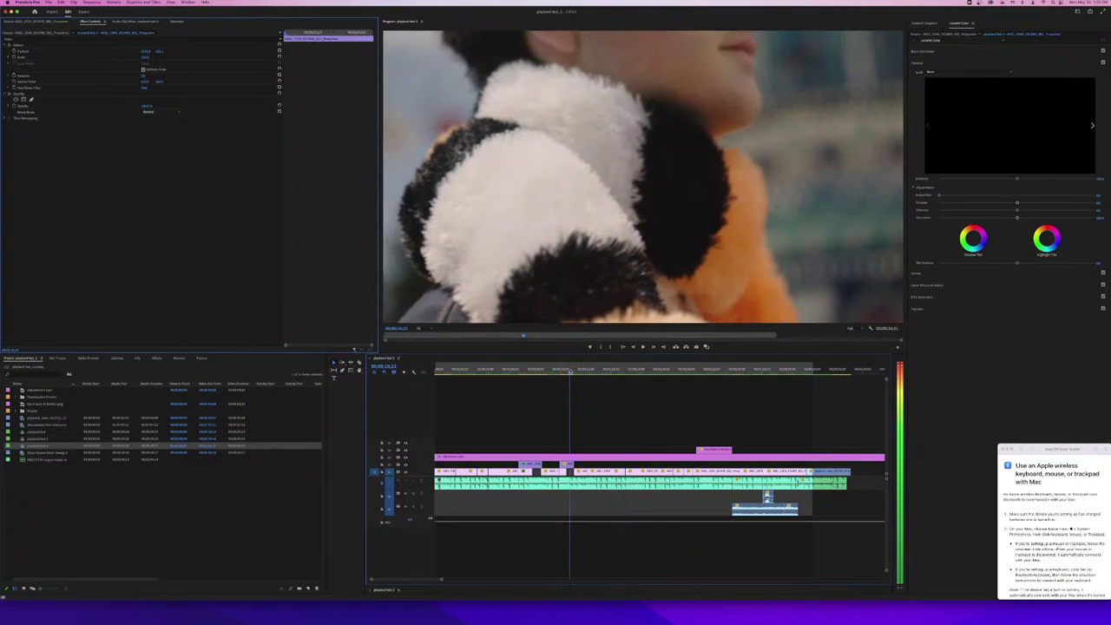
- Delete the side-profile scarf-throwing shot after the close-up and extend the swing-ride shot back to fill the gap
{"action": "left_click_drag", "start_coordinate": [570, 371], "coordinate": [586, 366]}
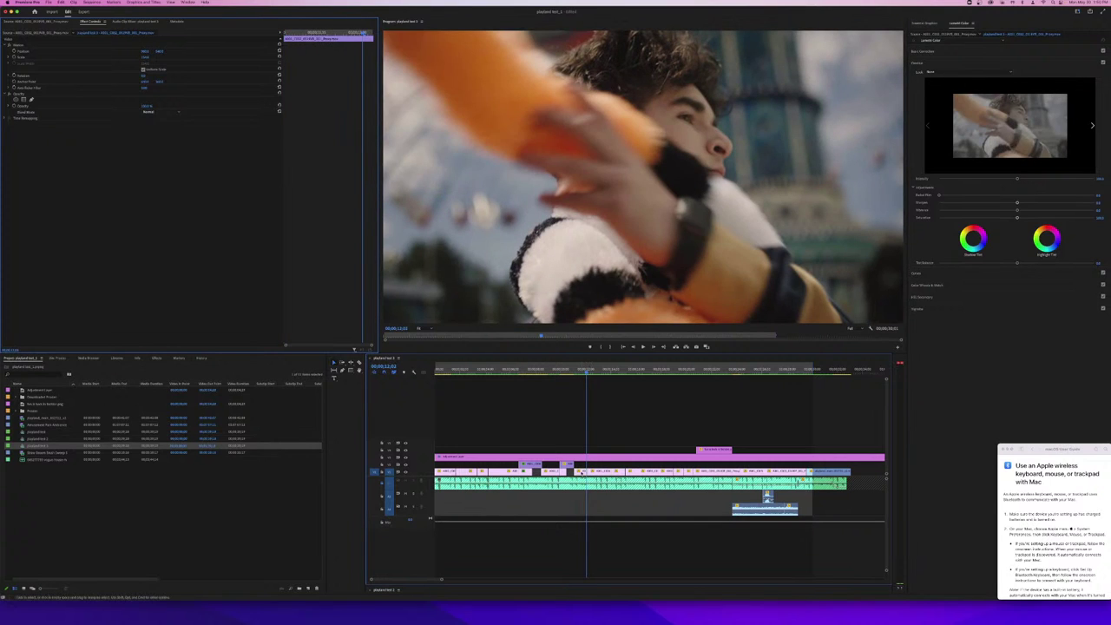
{"action": "key", "text": "Delete"}
{"action": "left_click_drag", "start_coordinate": [587, 471], "coordinate": [572, 471]}
{"action": "left_click", "coordinate": [559, 371]}
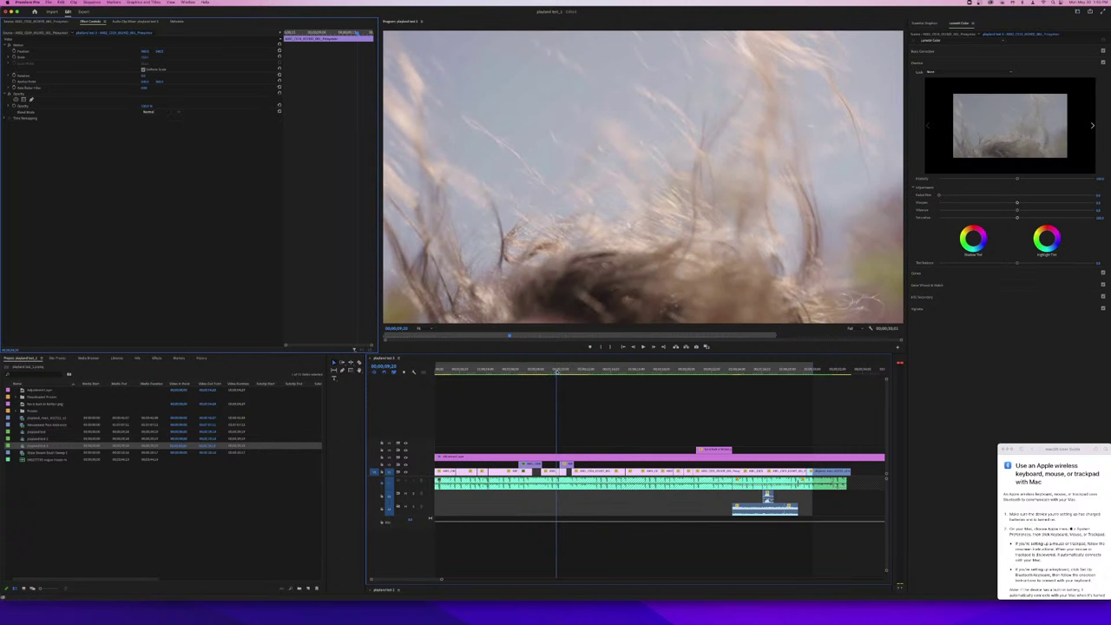
{"action": "key", "text": "space"}
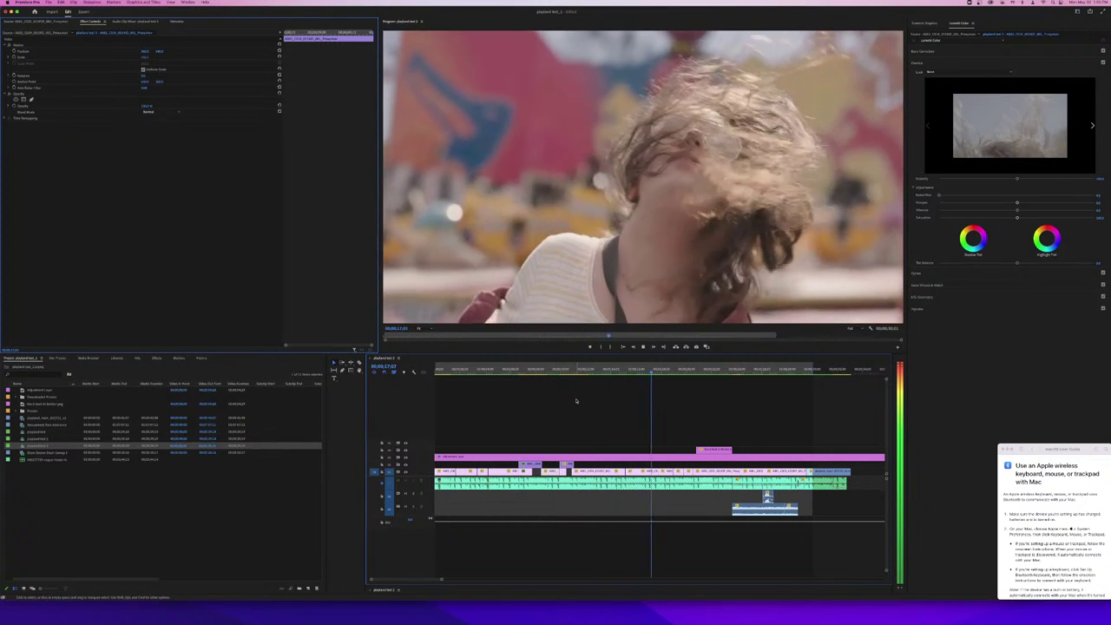
{"action": "key", "text": "space"}
- Place the orange plush shot on the upper track directly after the scarf close-up, with the swing-ride shot following it
{"action": "left_click_drag", "start_coordinate": [555, 372], "coordinate": [548, 375]}
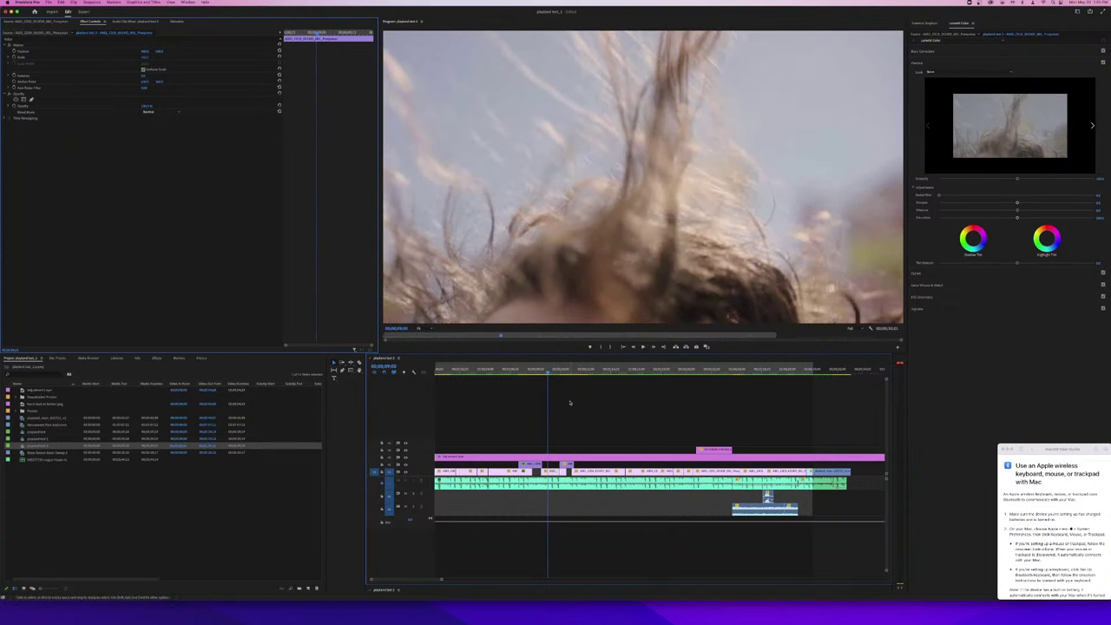
{"action": "left_click", "coordinate": [570, 404]}
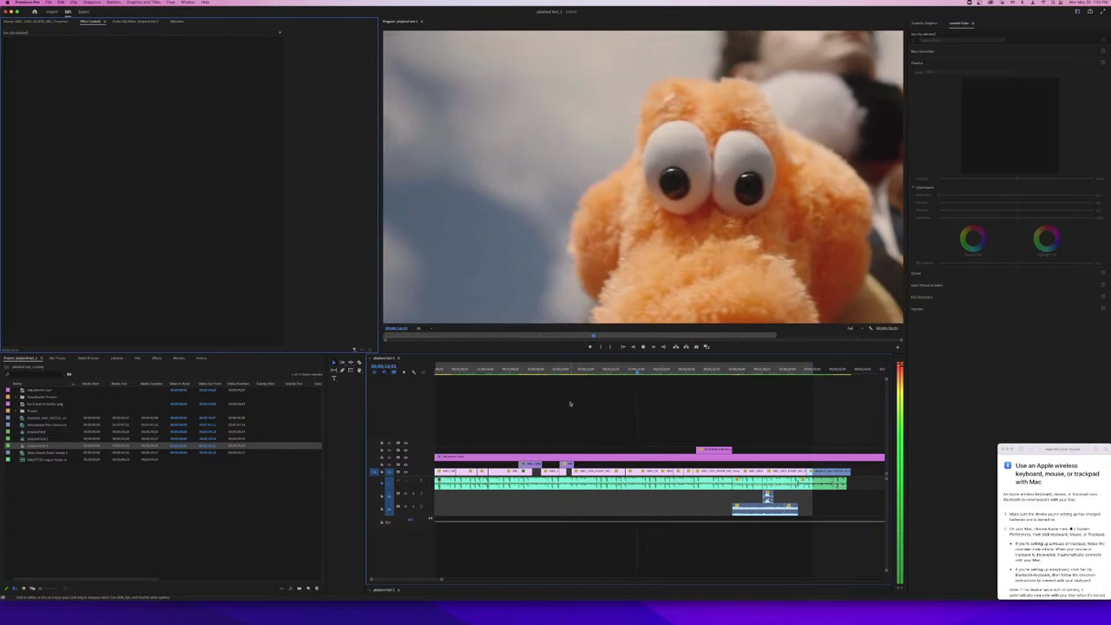
{"action": "key", "text": "space"}
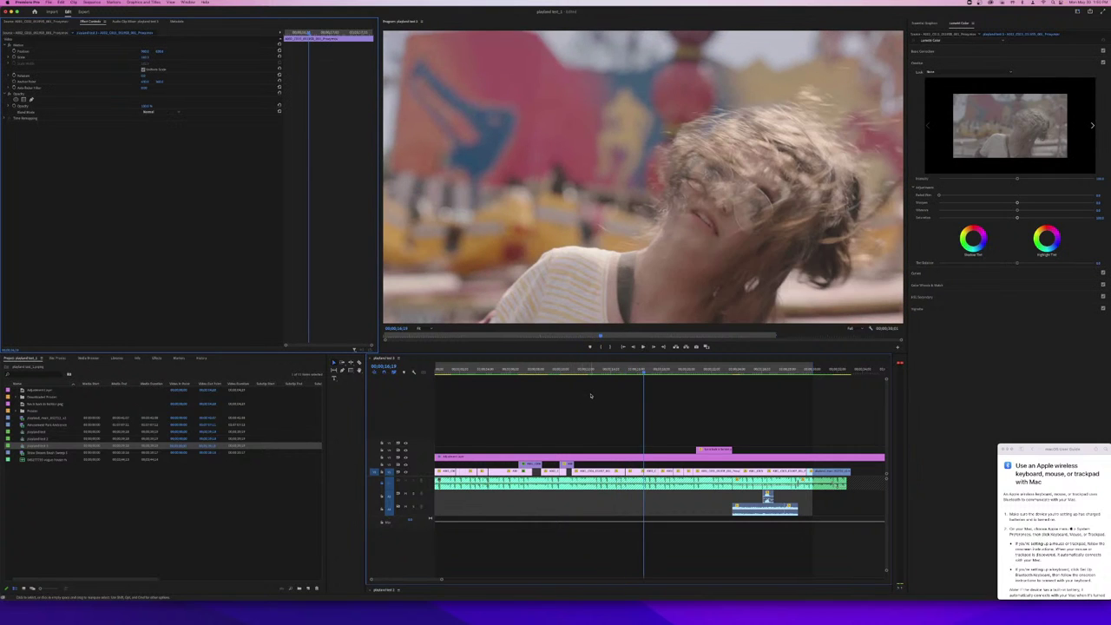
{"action": "mouse_move", "coordinate": [598, 372]}
{"action": "left_mouse_down"}
{"action": "mouse_move", "coordinate": [556, 372]}
{"action": "mouse_move", "coordinate": [619, 373]}
{"action": "left_mouse_up"}
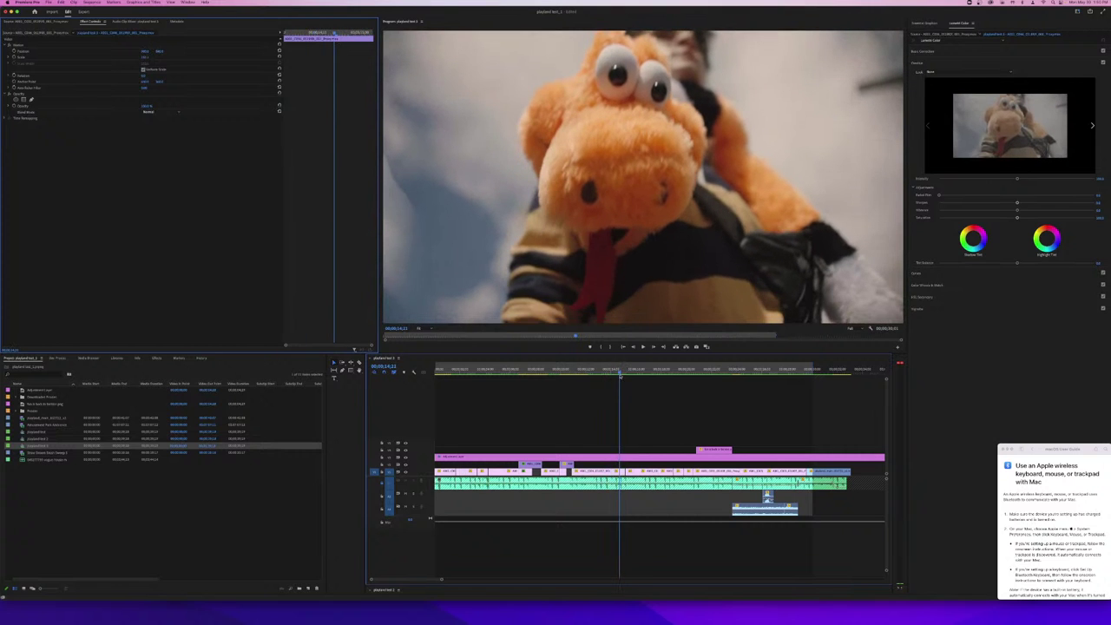
{"action": "left_click_drag", "start_coordinate": [626, 469], "coordinate": [594, 471]}
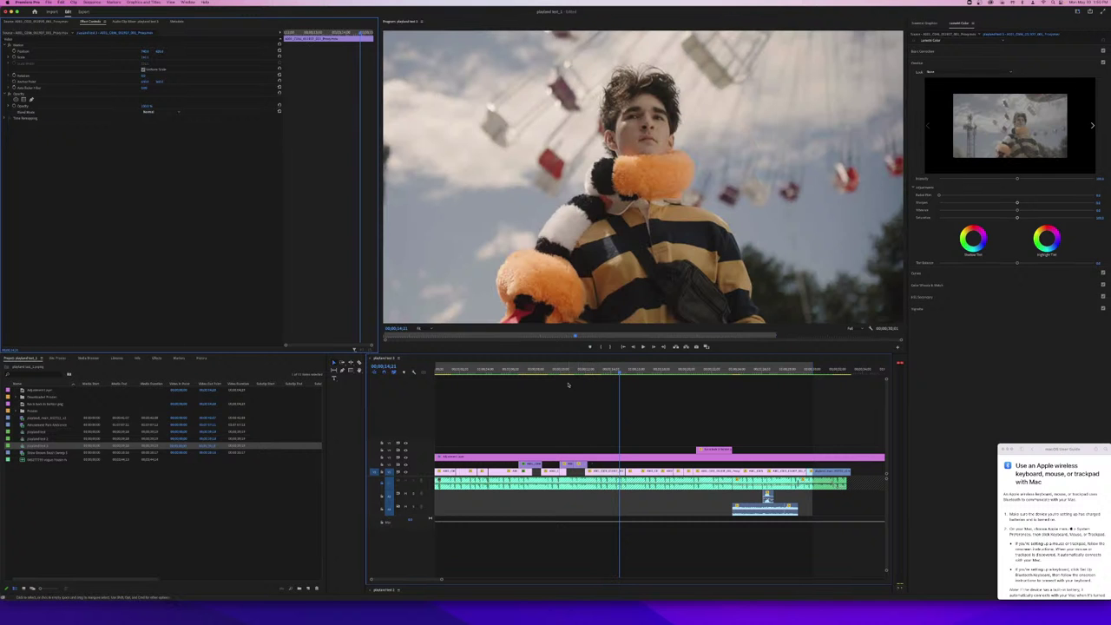
- Play the reordered scarf shots and delete the remaining orange plush shot before the woman's hair-flip shot
{"action": "left_click", "coordinate": [558, 370]}
{"action": "key", "text": "space"}
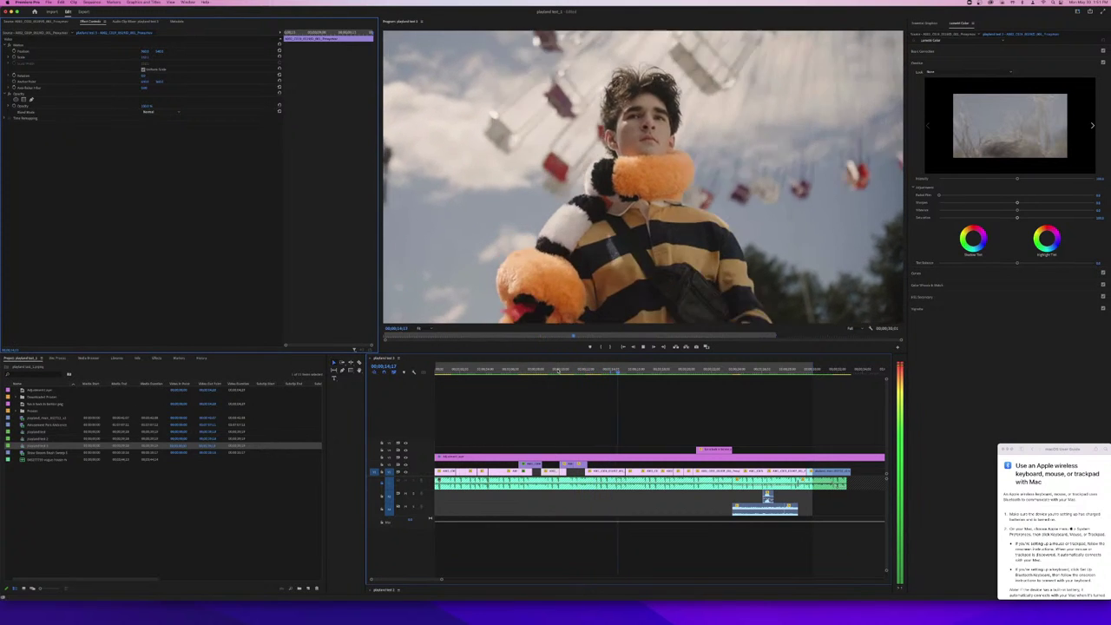
{"action": "key", "text": "space"}
{"action": "left_click", "coordinate": [633, 471]}
{"action": "key", "text": "BackSpace"}
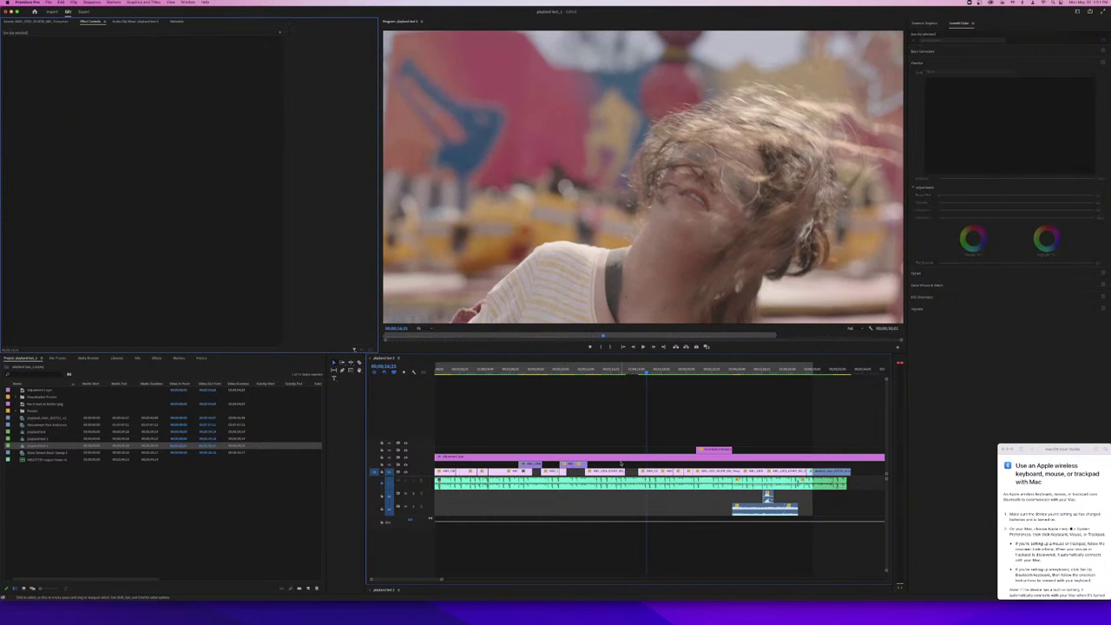
- Close the gap left by the deleted orange plush shot by shifting all the following video clips earlier, and play the result
{"action": "left_click_drag", "start_coordinate": [566, 372], "coordinate": [553, 372]}
{"action": "key", "text": "space"}
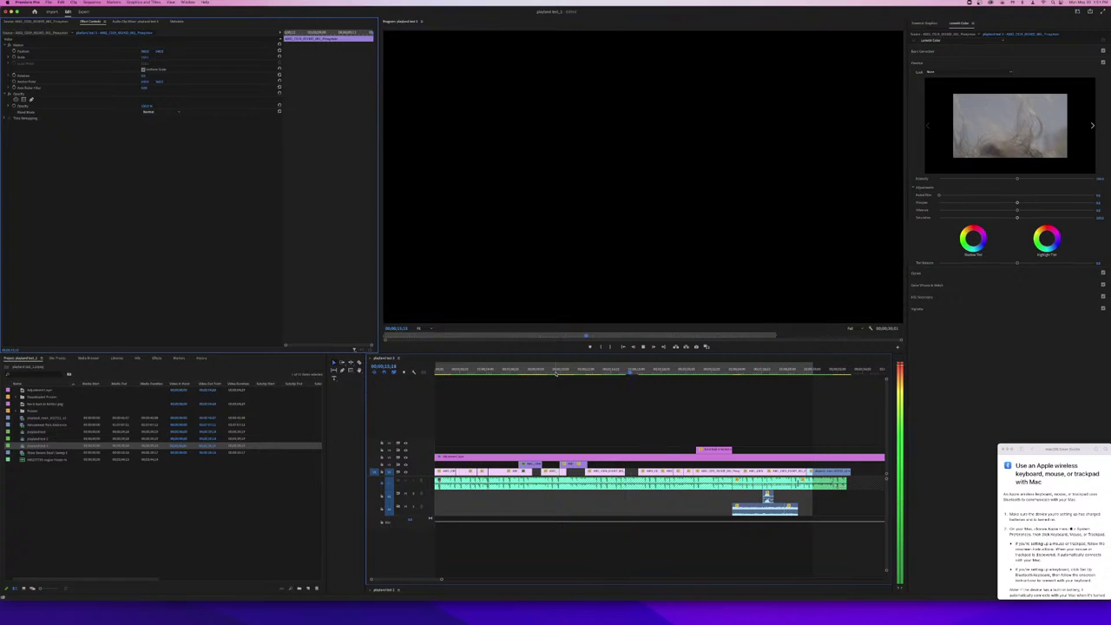
{"action": "key", "text": "space"}
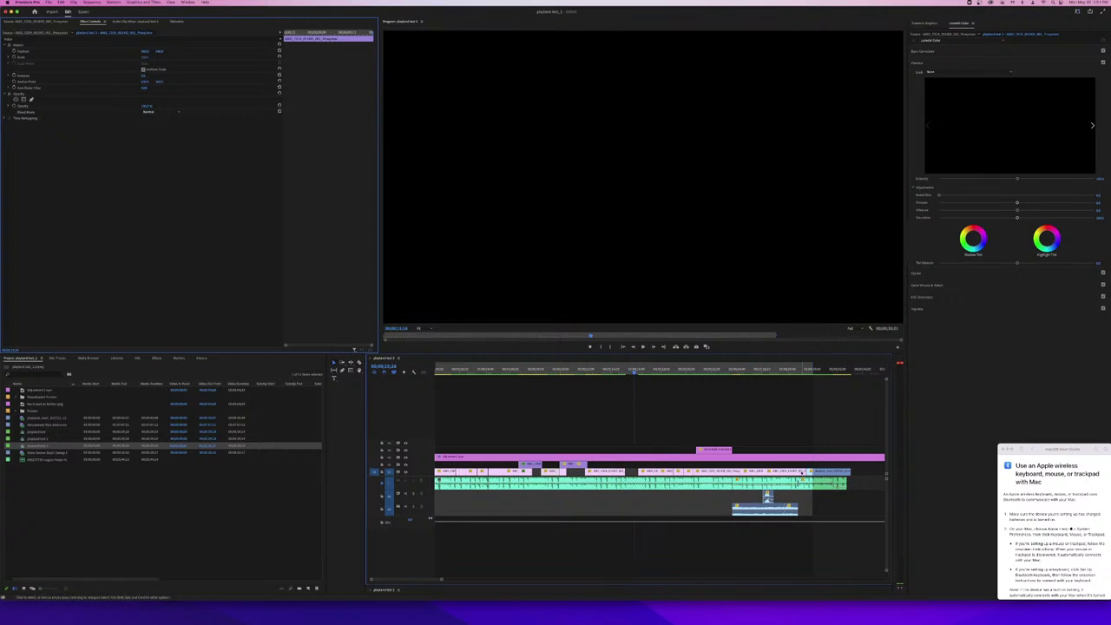
{"action": "left_click_drag", "start_coordinate": [830, 465], "coordinate": [633, 476]}
{"action": "left_click", "coordinate": [545, 373]}
{"action": "key", "text": "space"}
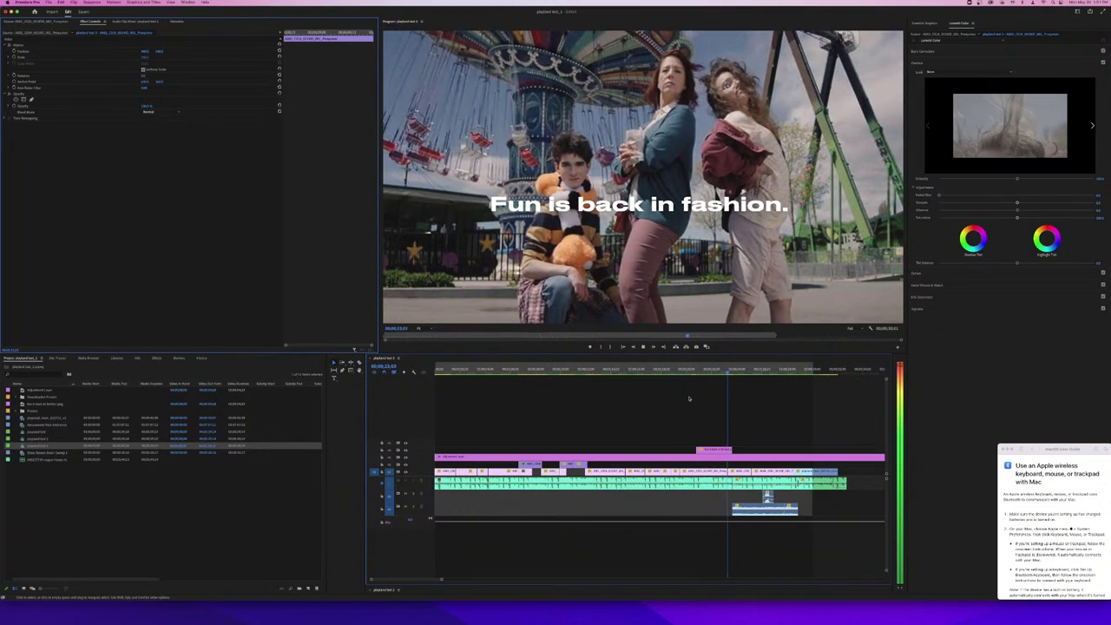
{"action": "key", "text": "space"}
- Play the revised sequence from its beginning through the Playland logo
{"action": "left_click_drag", "start_coordinate": [690, 371], "coordinate": [420, 382]}
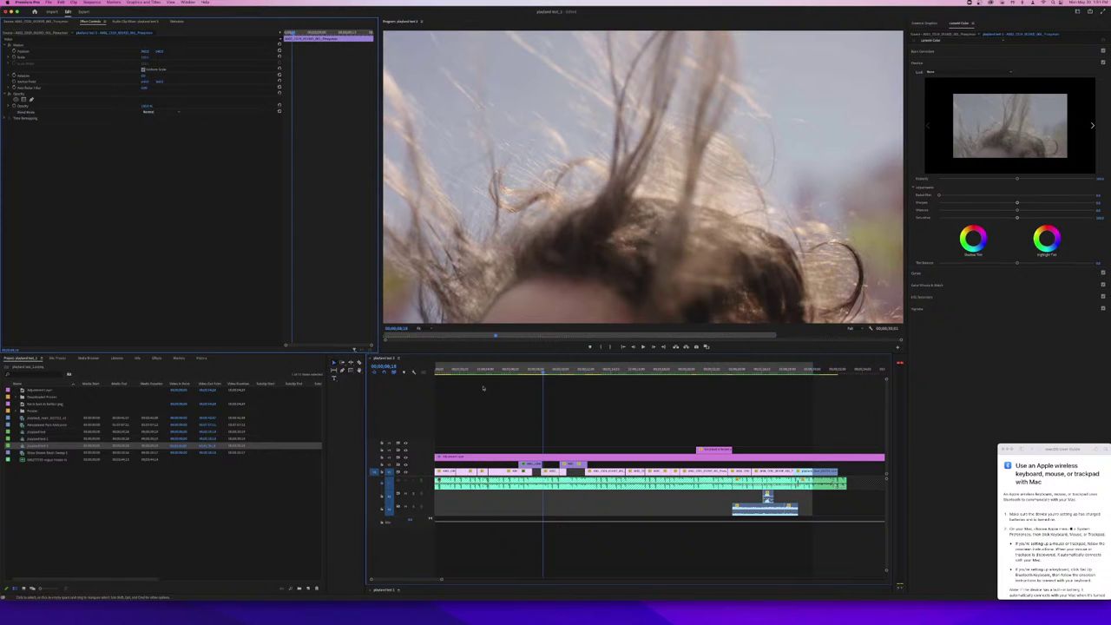
{"action": "left_click_drag", "start_coordinate": [543, 370], "coordinate": [433, 372]}
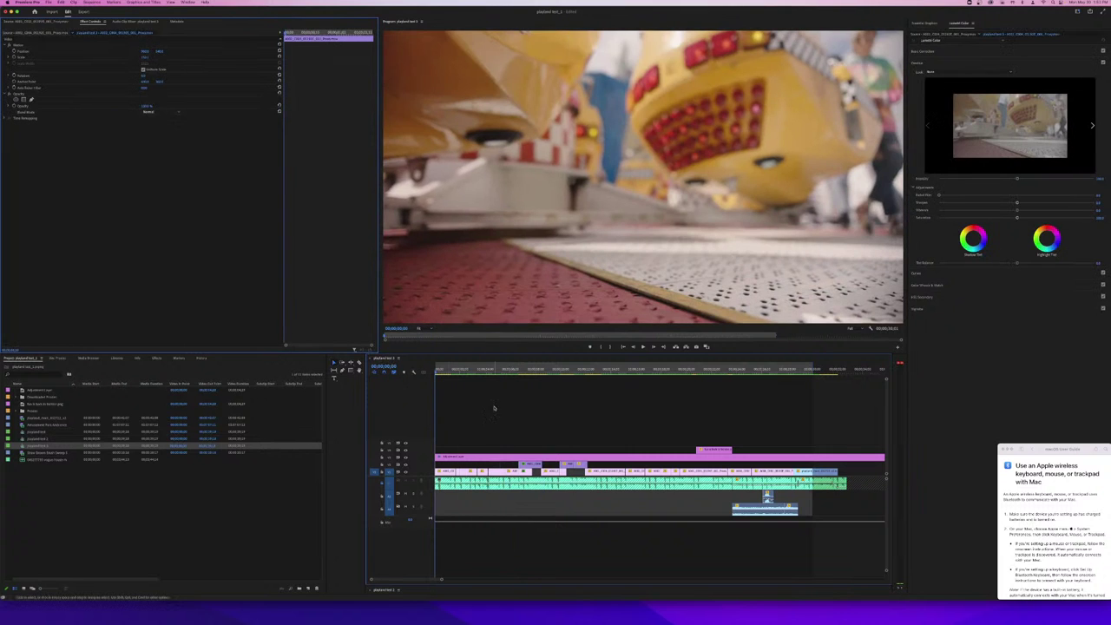
{"action": "key", "text": "space"}
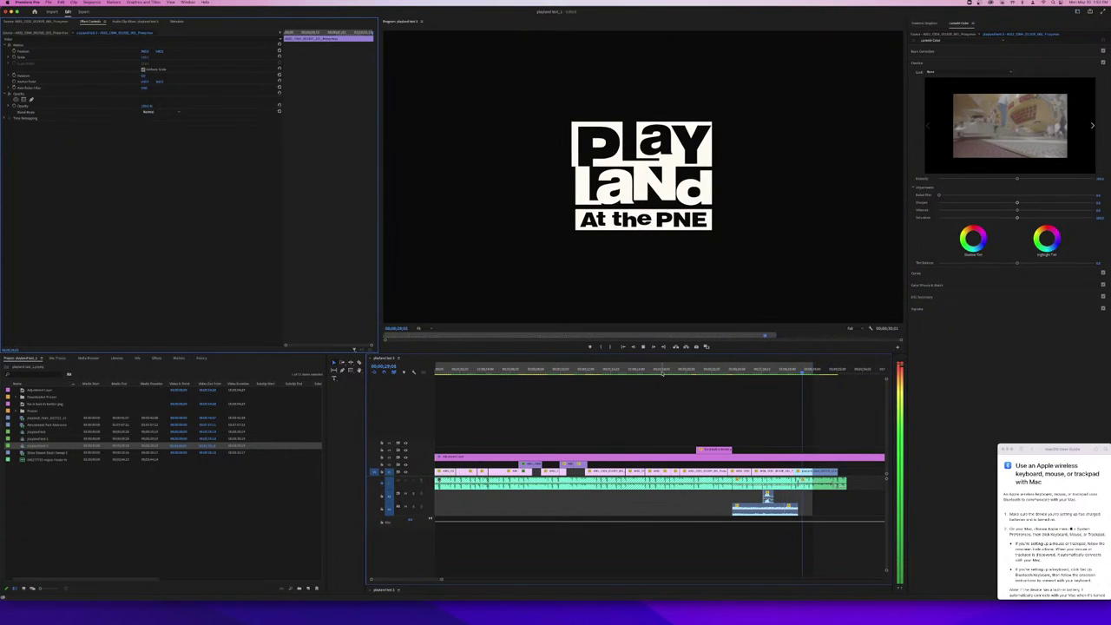
{"action": "key", "text": "space"}
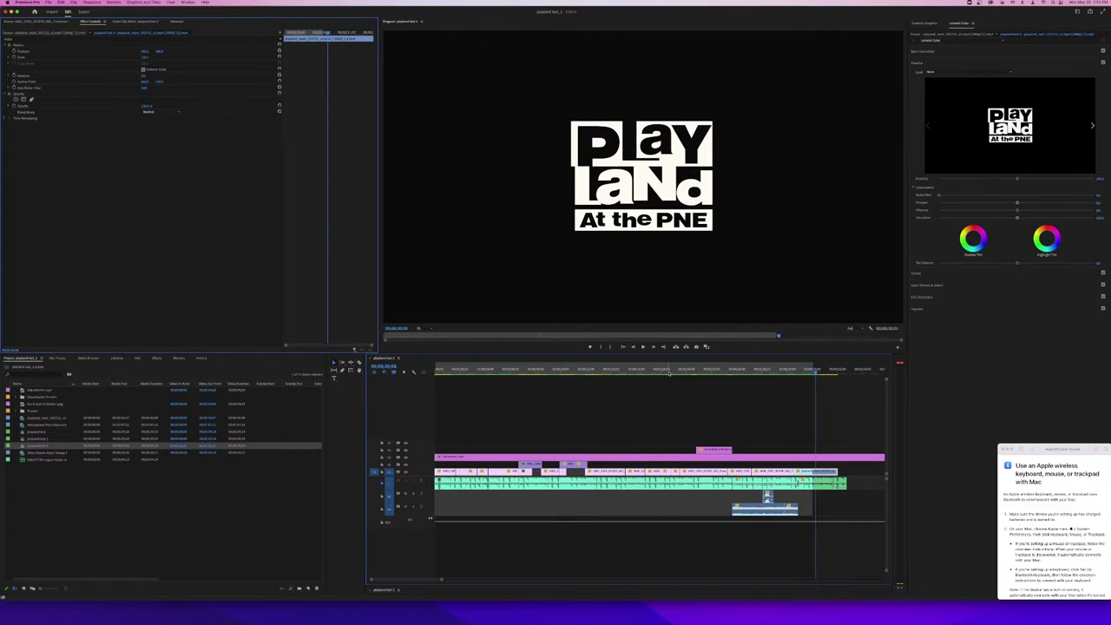
- Replay the scarf close-up, the orange plush shot and the swing-ride scarf-throwing shot to review the transitions
{"action": "mouse_move", "coordinate": [592, 375]}
{"action": "left_mouse_down"}
{"action": "mouse_move", "coordinate": [564, 374]}
{"action": "mouse_move", "coordinate": [602, 374]}
{"action": "mouse_move", "coordinate": [580, 376]}
{"action": "left_mouse_up"}
{"action": "left_click", "coordinate": [578, 372]}
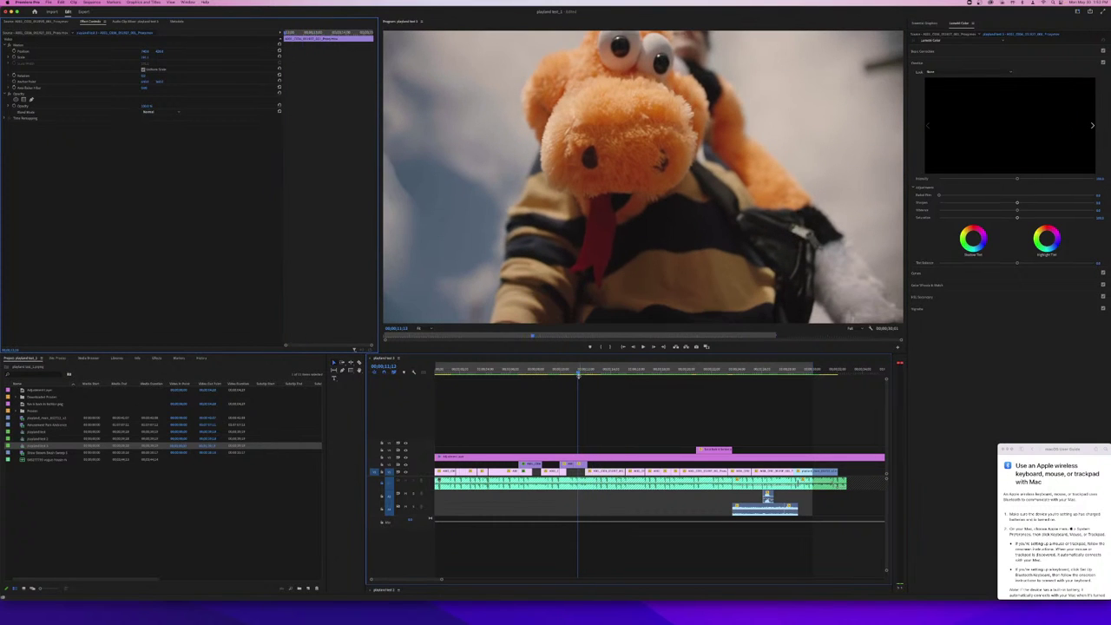
{"action": "key", "text": "space"}
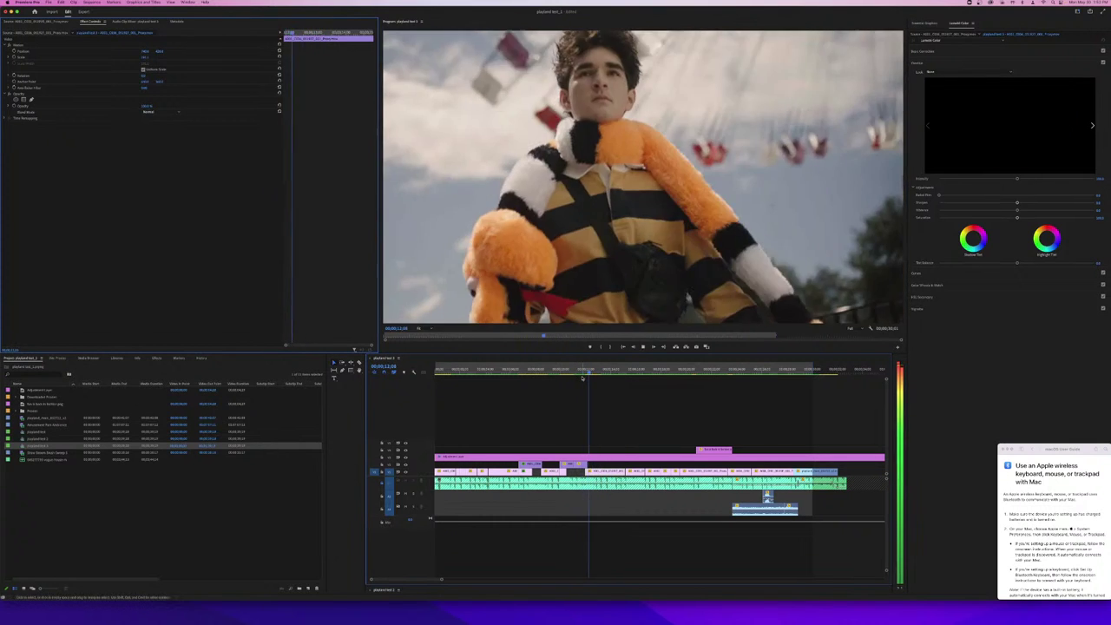
{"action": "key", "text": "space"}
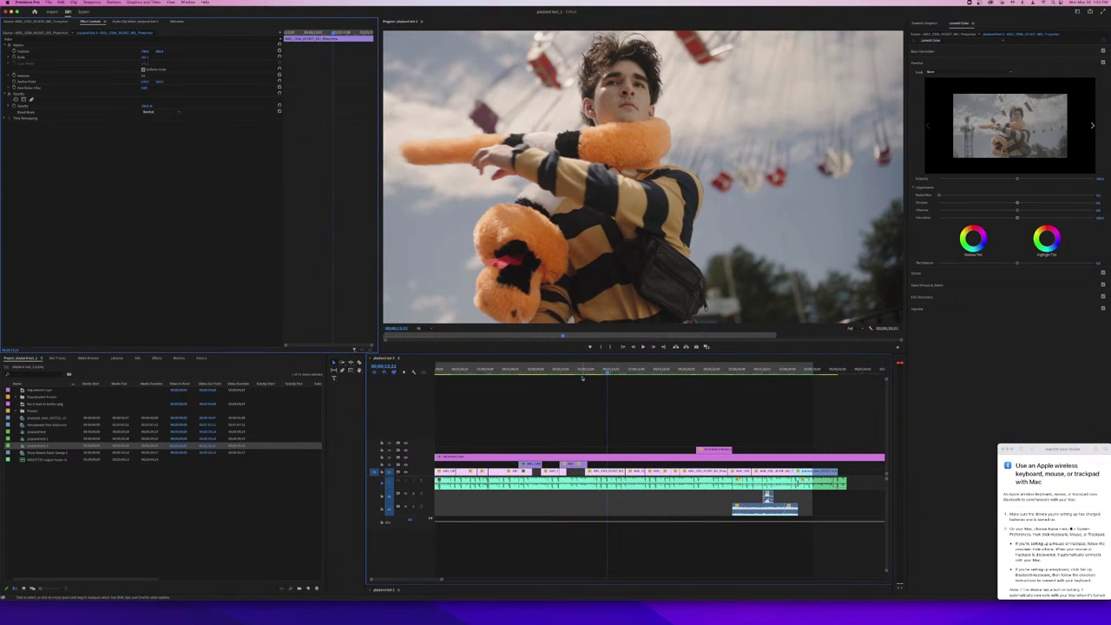
{"action": "left_click", "coordinate": [577, 375]}
{"action": "key", "text": "space"}
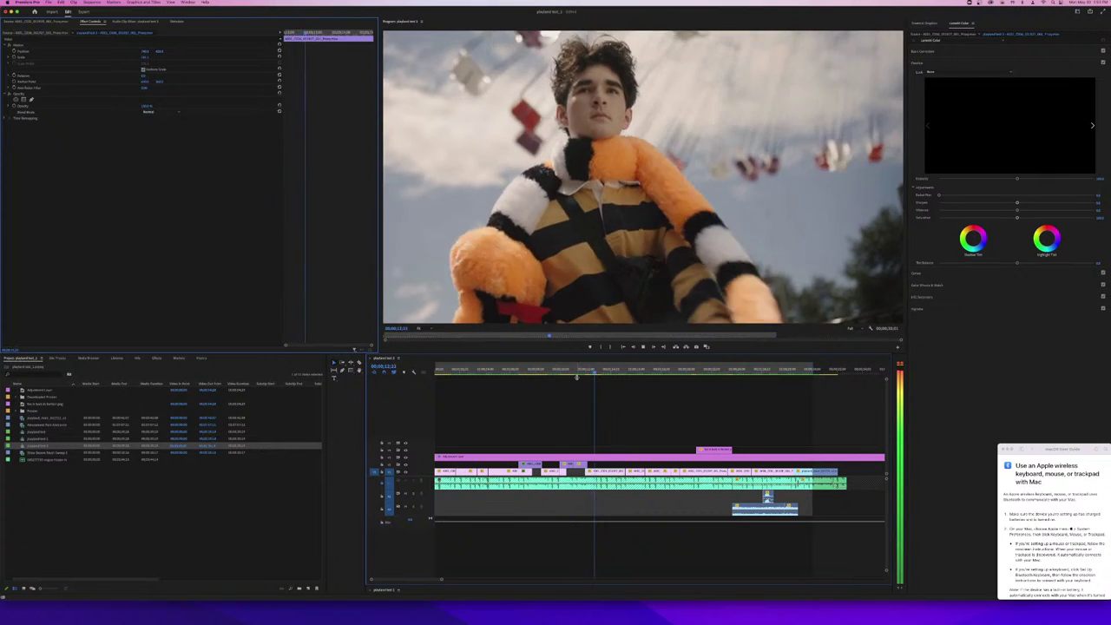
{"action": "key", "text": "space"}
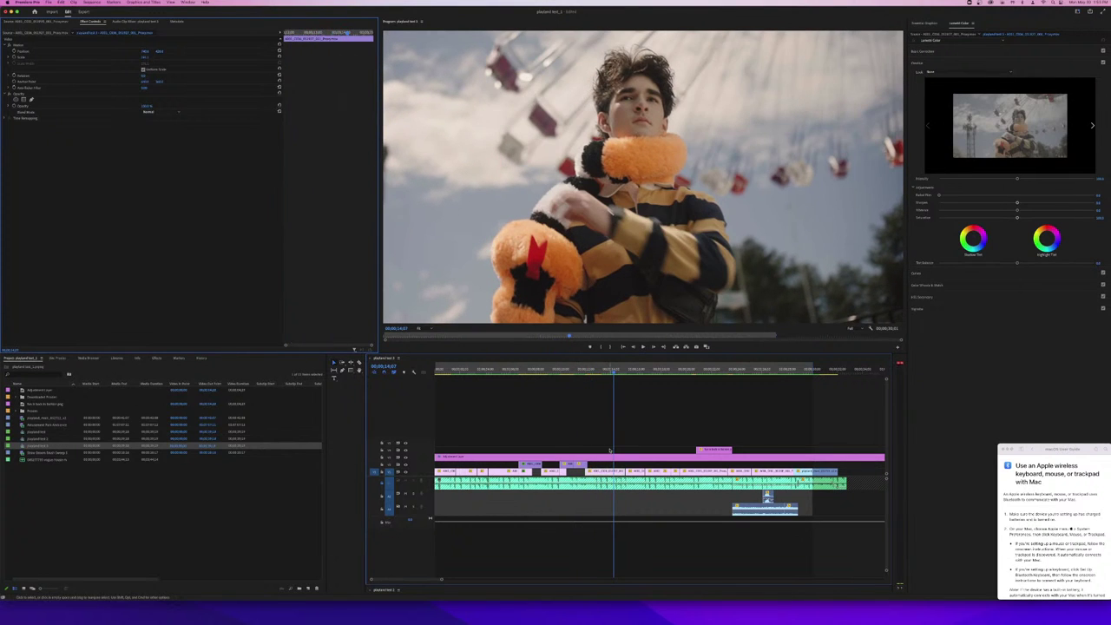
- Open the swing-ride scarf shot in the source viewer and show the footage bin as thumbnails
{"action": "double_click", "coordinate": [611, 471]}
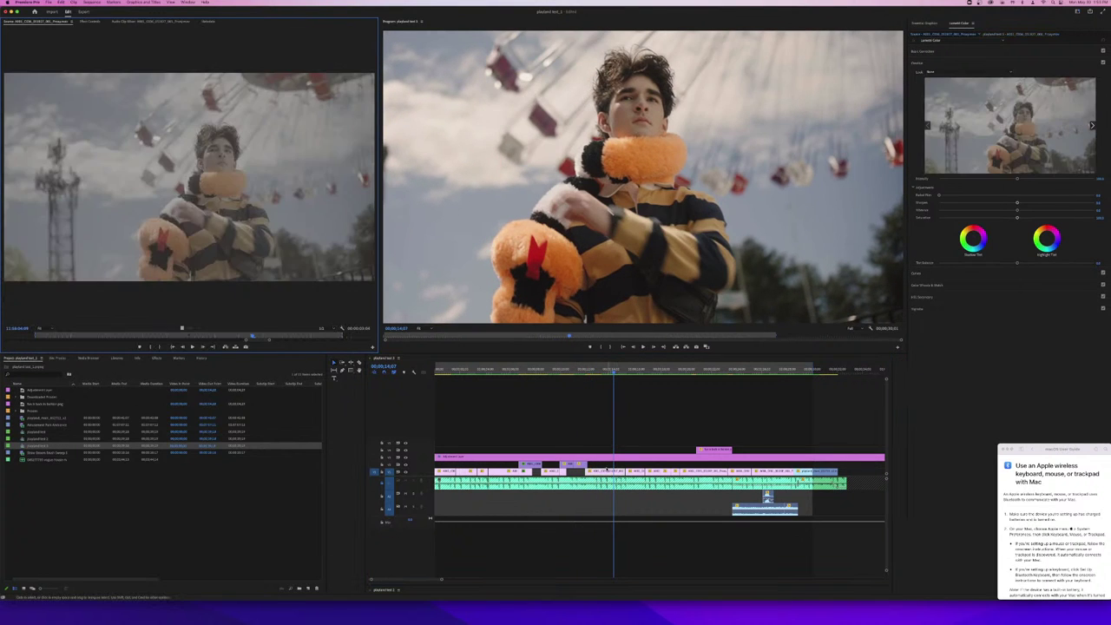
{"action": "left_click", "coordinate": [41, 511]}
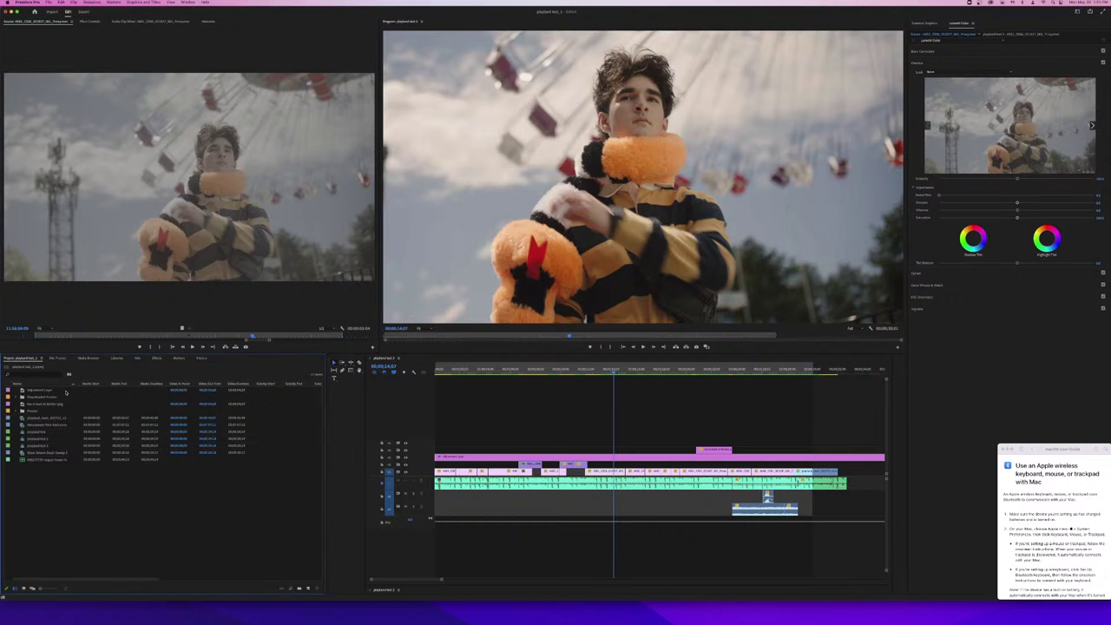
{"action": "left_click", "coordinate": [57, 358]}
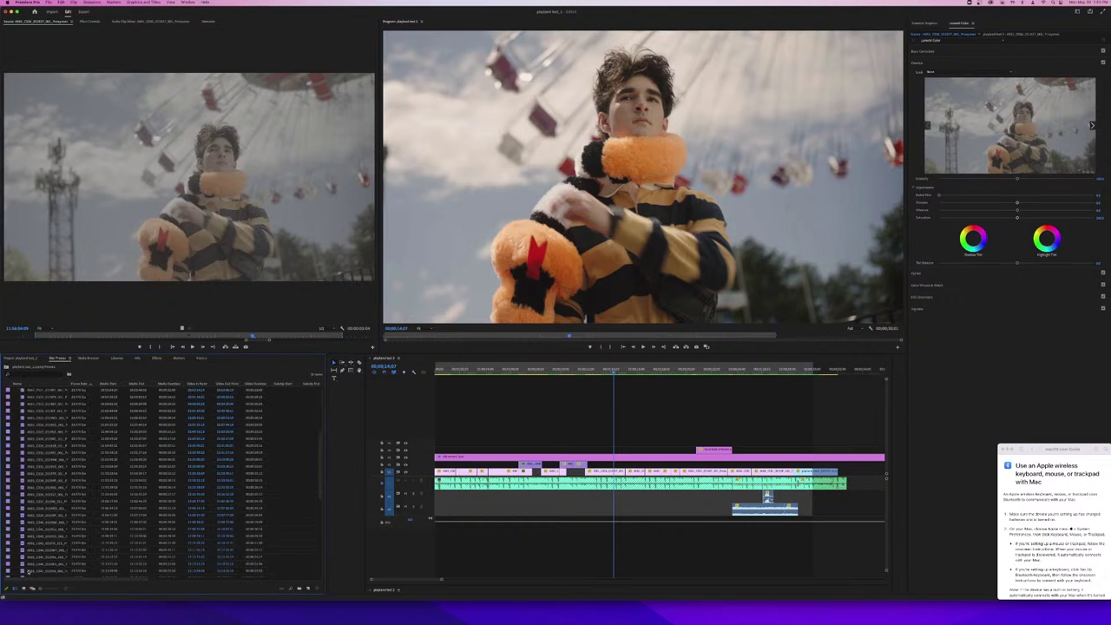
{"action": "left_click", "coordinate": [24, 588]}
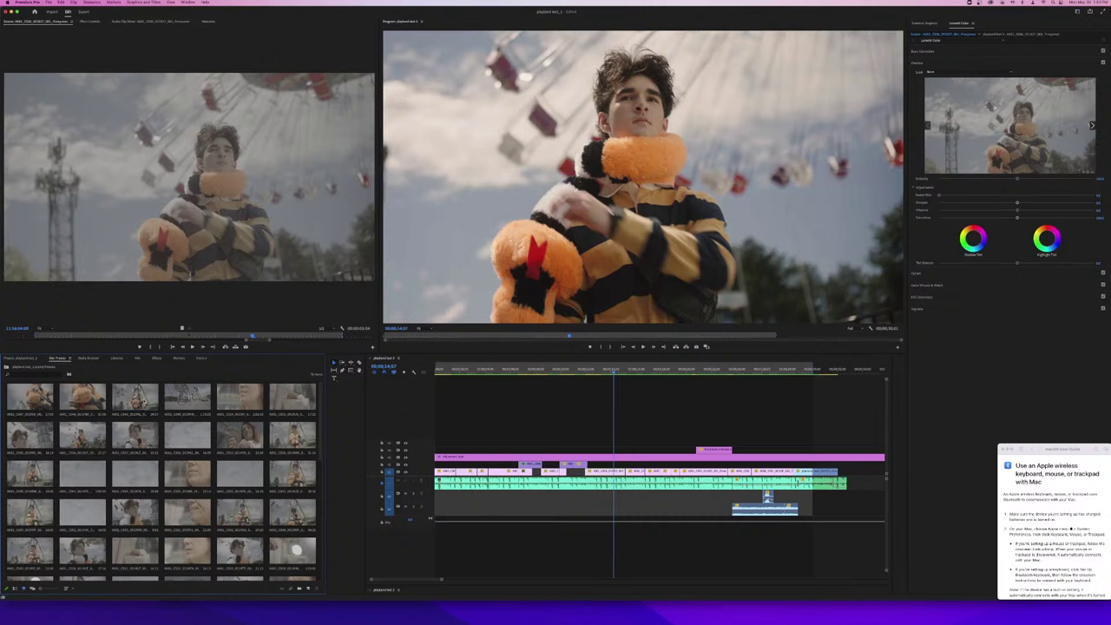
- Mark a range of the alternate scarf take with the green ride behind and replace the swing-ride scarf shot with it, closing the leftover gap
{"action": "double_click", "coordinate": [144, 402]}
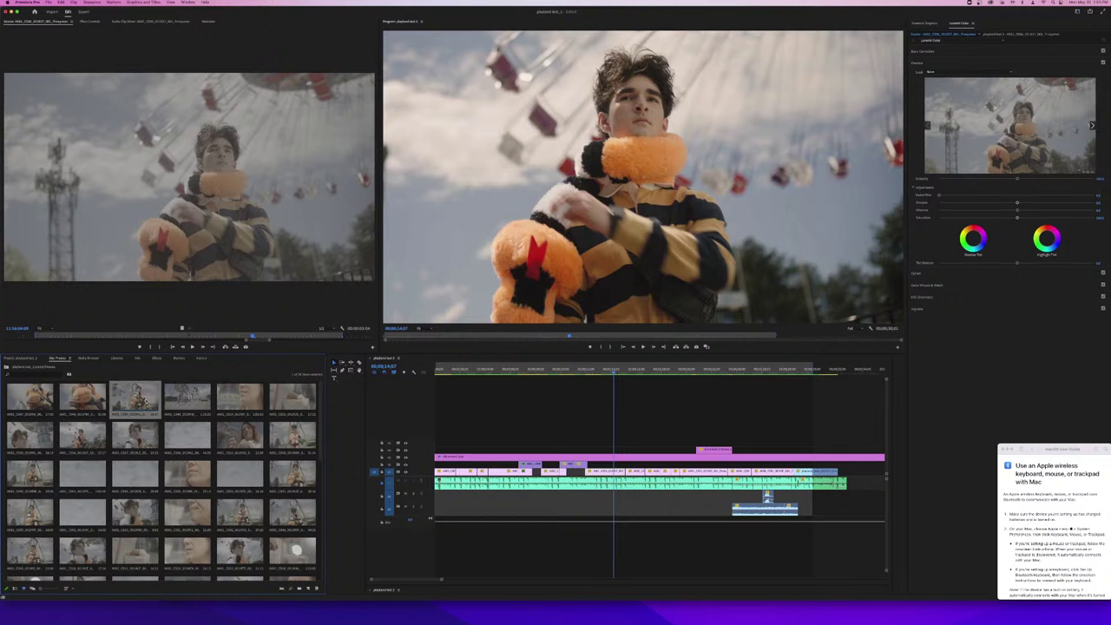
{"action": "left_click_drag", "start_coordinate": [225, 337], "coordinate": [273, 335]}
{"action": "key", "text": "i"}
{"action": "key", "text": "space"}
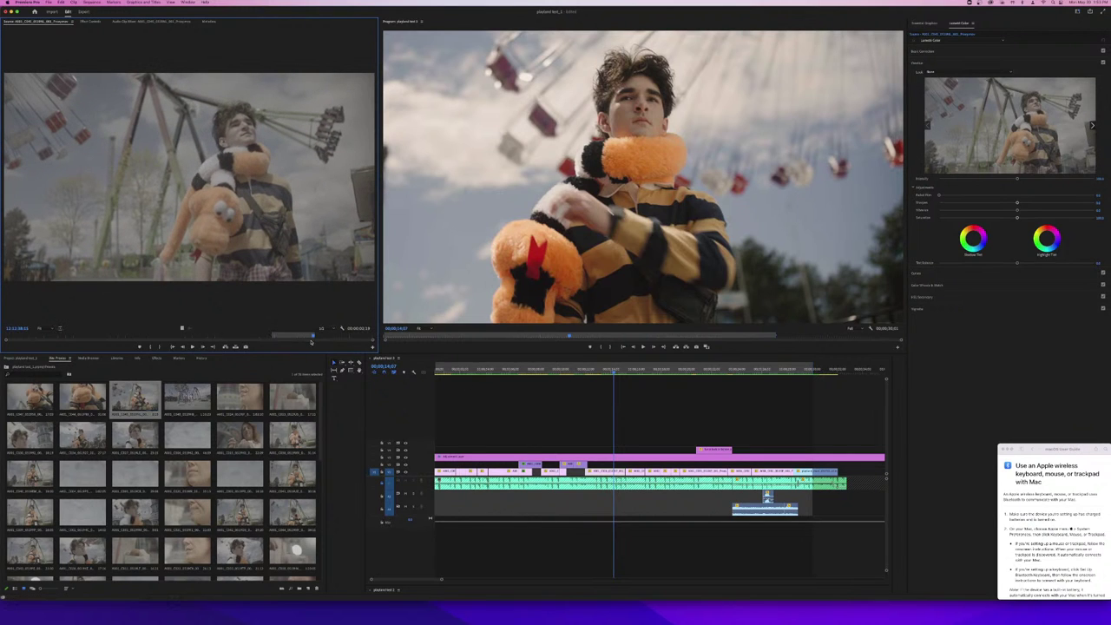
{"action": "left_click_drag", "start_coordinate": [182, 328], "coordinate": [809, 475]}
{"action": "left_click_drag", "start_coordinate": [809, 475], "coordinate": [805, 475]}
{"action": "left_click_drag", "start_coordinate": [613, 472], "coordinate": [611, 471]}
- Play the sequence through the replacement shot and shorten the end of the "Fun is back in fashion." title to the shot's cut
{"action": "left_click_drag", "start_coordinate": [564, 371], "coordinate": [549, 373]}
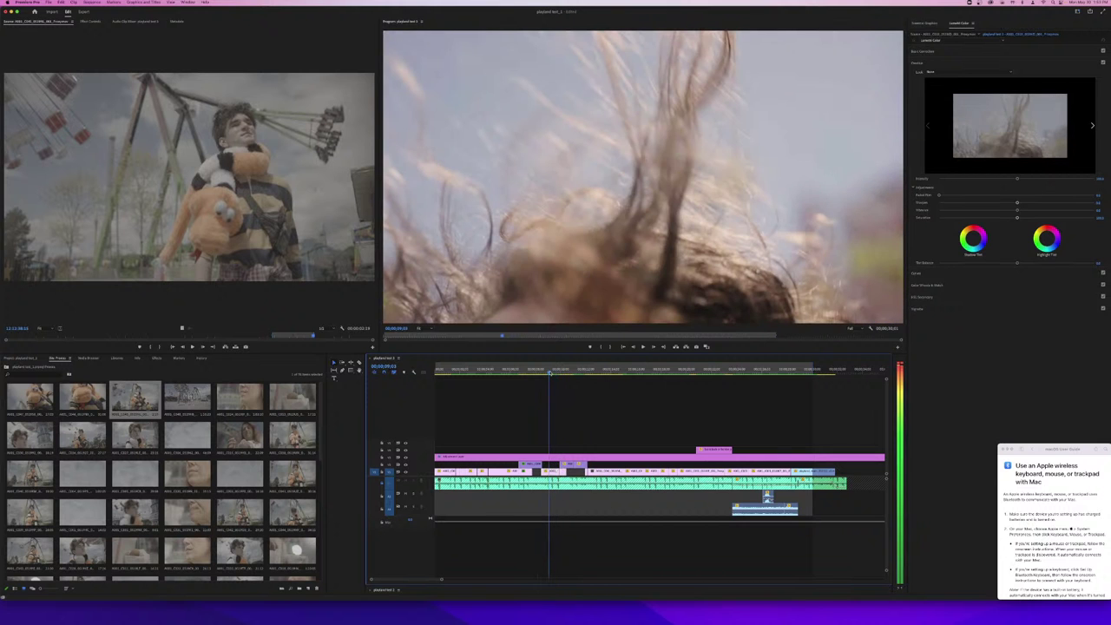
{"action": "left_click", "coordinate": [580, 397]}
{"action": "key", "text": "space"}
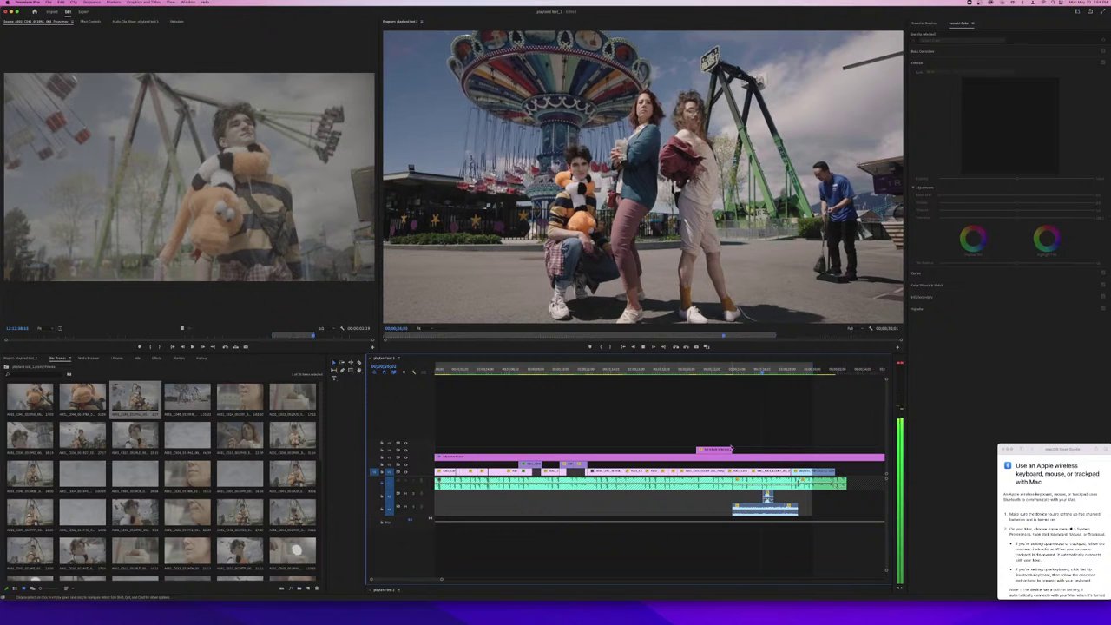
{"action": "left_click_drag", "start_coordinate": [735, 449], "coordinate": [725, 450]}
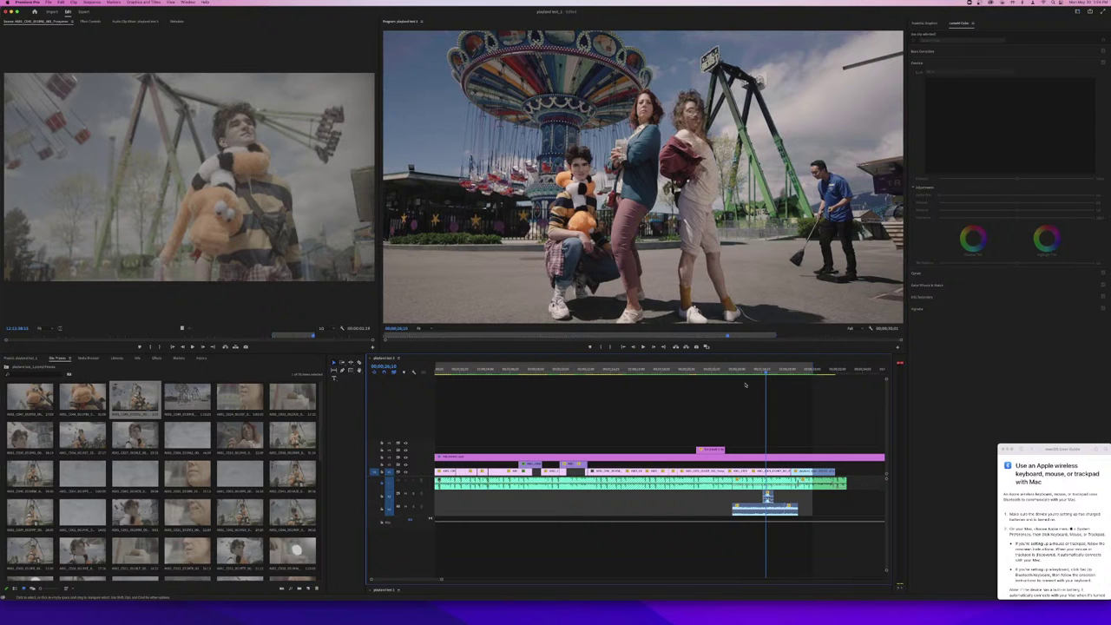
- Scale the replacement scarf shot to the frame size, and undo that along with the title trim and the shot replacement
{"action": "left_click_drag", "start_coordinate": [554, 372], "coordinate": [549, 372]}
{"action": "key", "text": "space"}
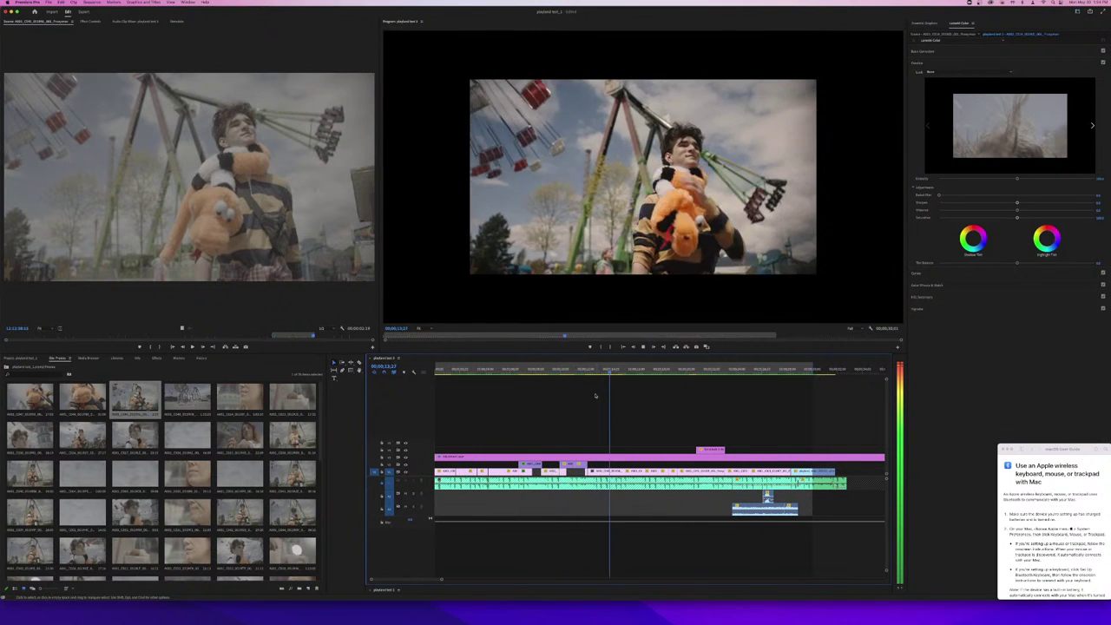
{"action": "key", "text": "space"}
{"action": "right_click", "coordinate": [614, 472]}
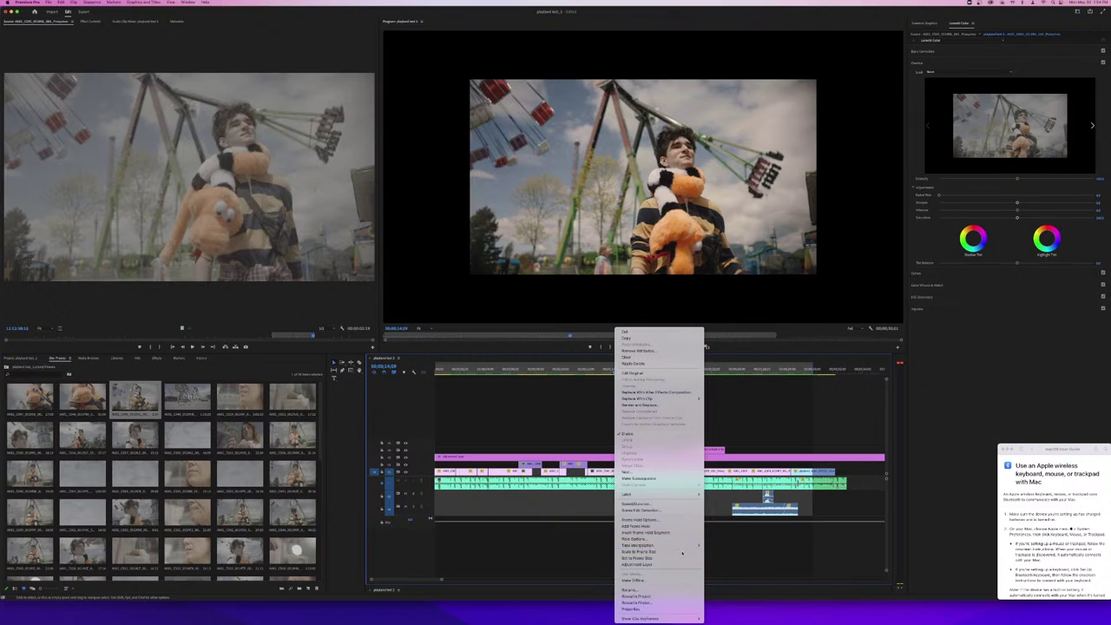
{"action": "left_click", "coordinate": [677, 552]}
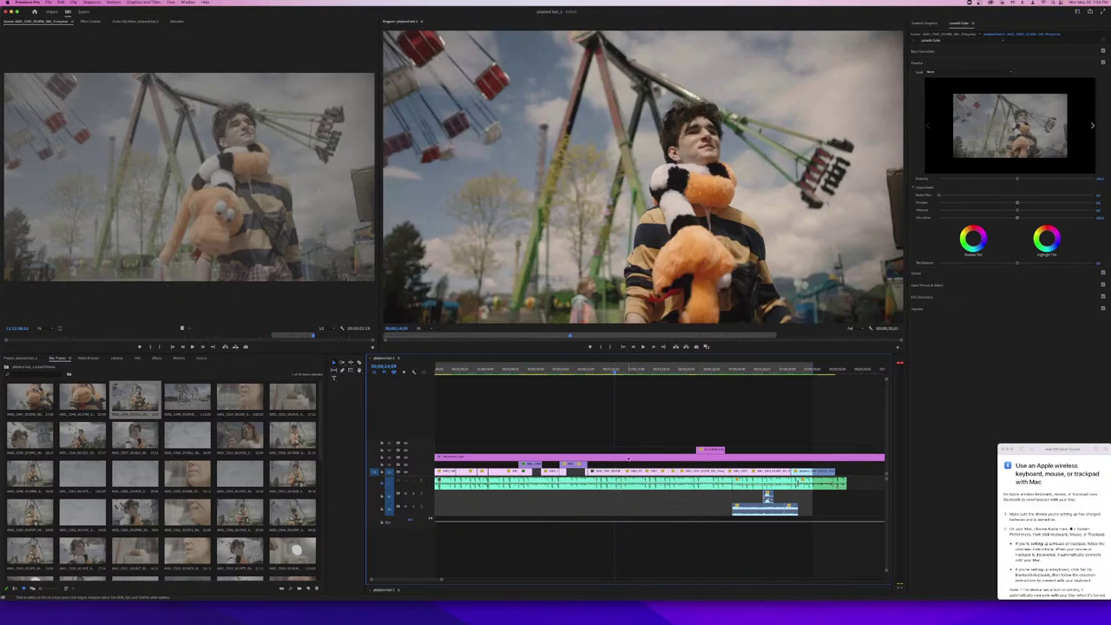
{"action": "key", "text": "cmd+z"}
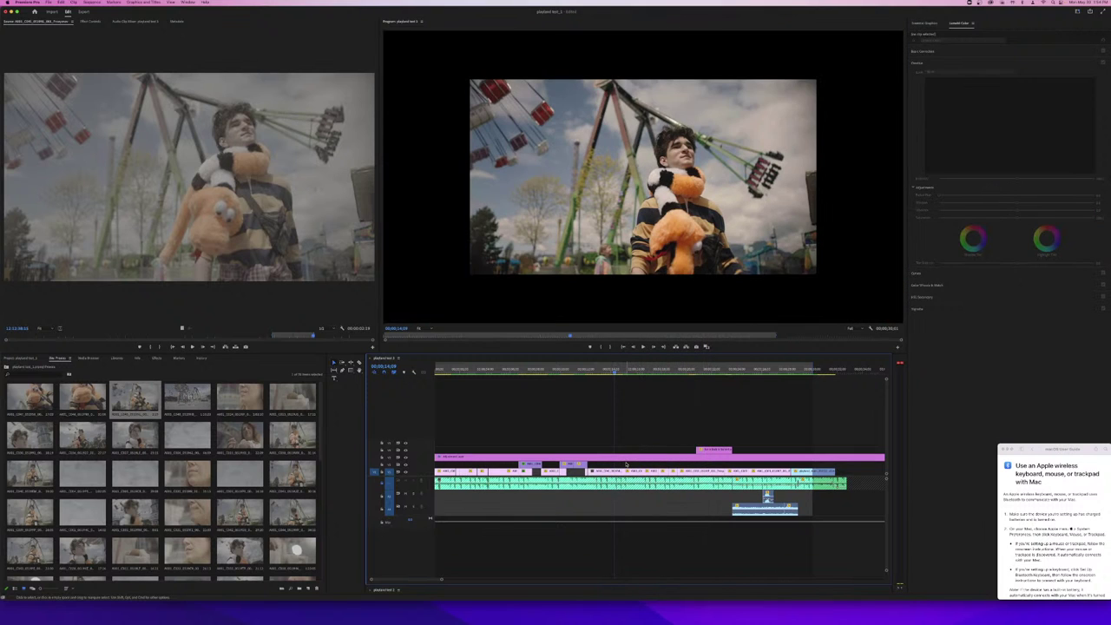
{"action": "key", "text": "super+shift+z"}
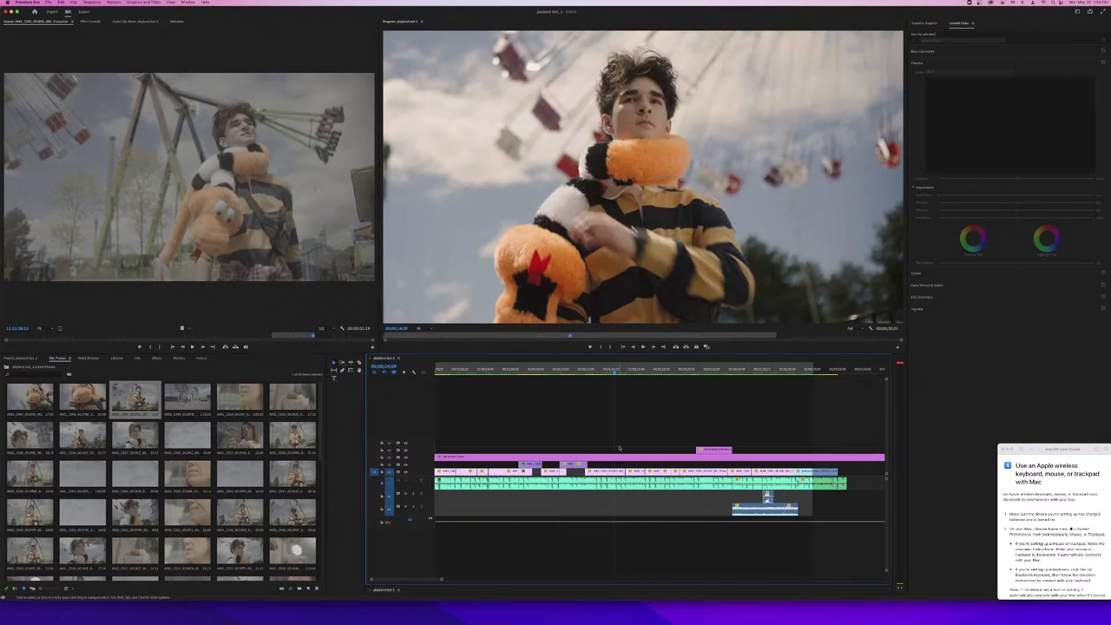
- Open the original swing-ride scarf shot in the source viewer and scrub through its footage
{"action": "double_click", "coordinate": [607, 474]}
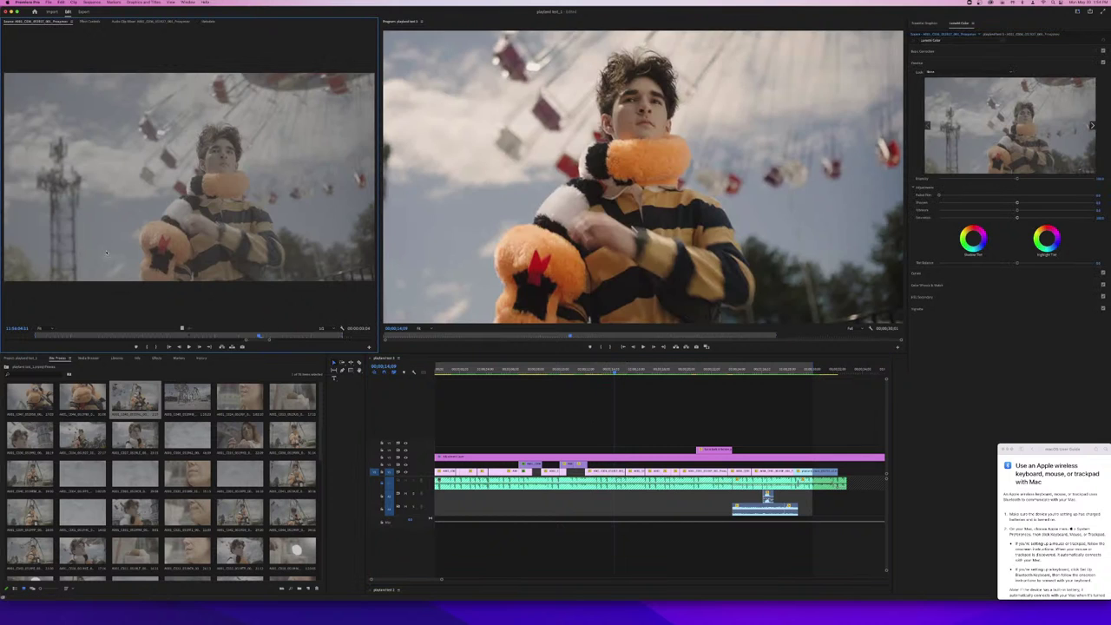
{"action": "left_click_drag", "start_coordinate": [245, 340], "coordinate": [107, 336]}
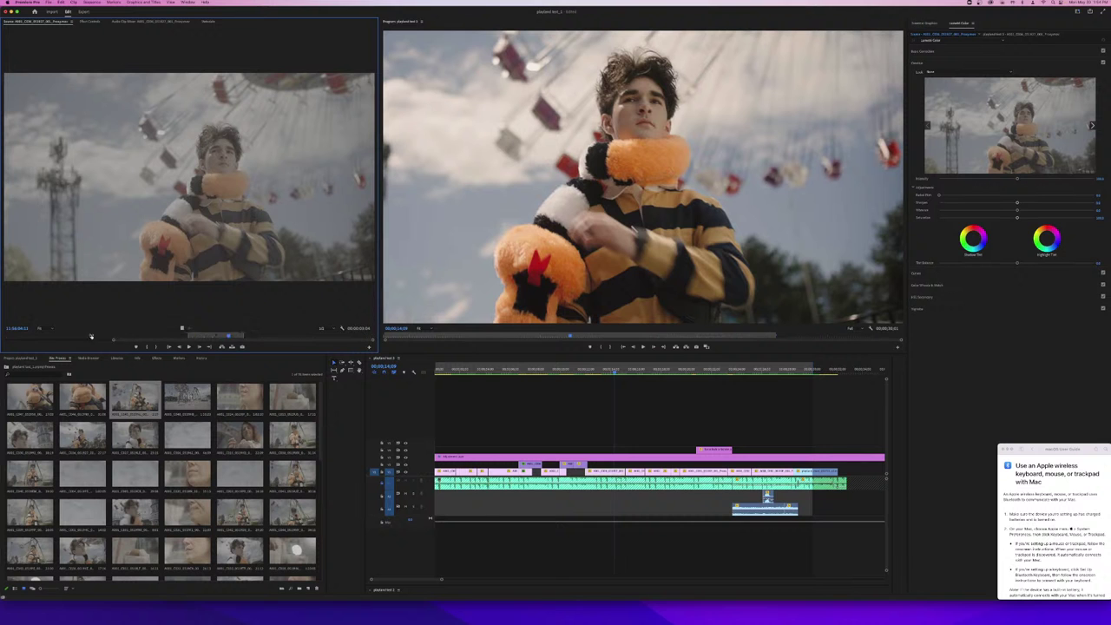
{"action": "left_click_drag", "start_coordinate": [216, 337], "coordinate": [334, 336]}
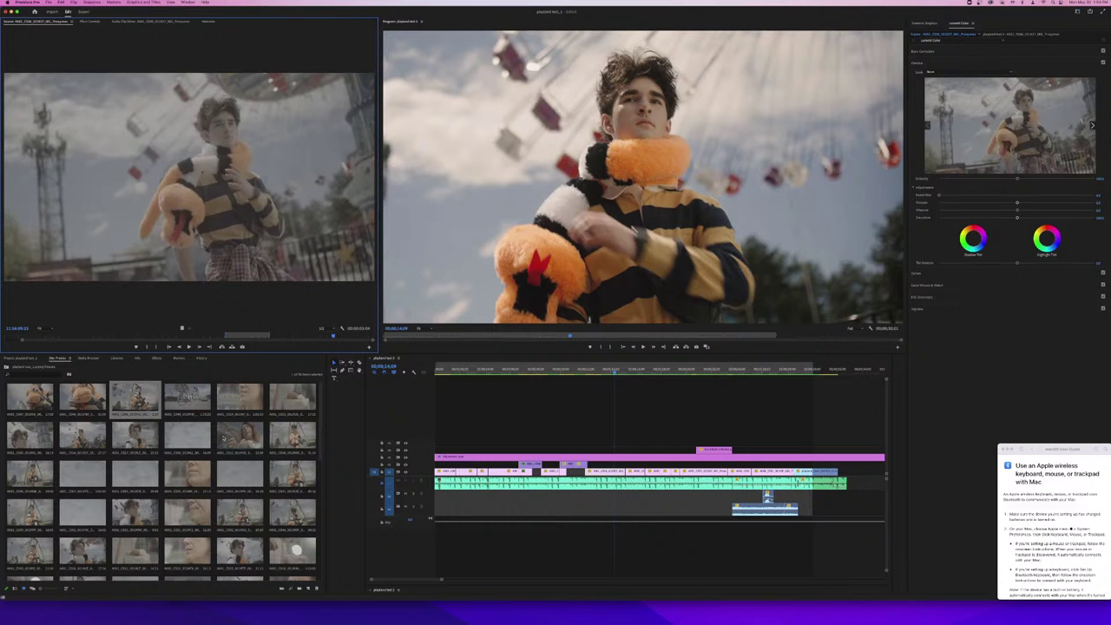
- Browse the footage bin for another scarf take and open the one with the swing ride's canopy overhead in the source viewer
{"action": "scroll", "coordinate": [90, 513], "scroll_direction": "down", "scroll_amount": 5}
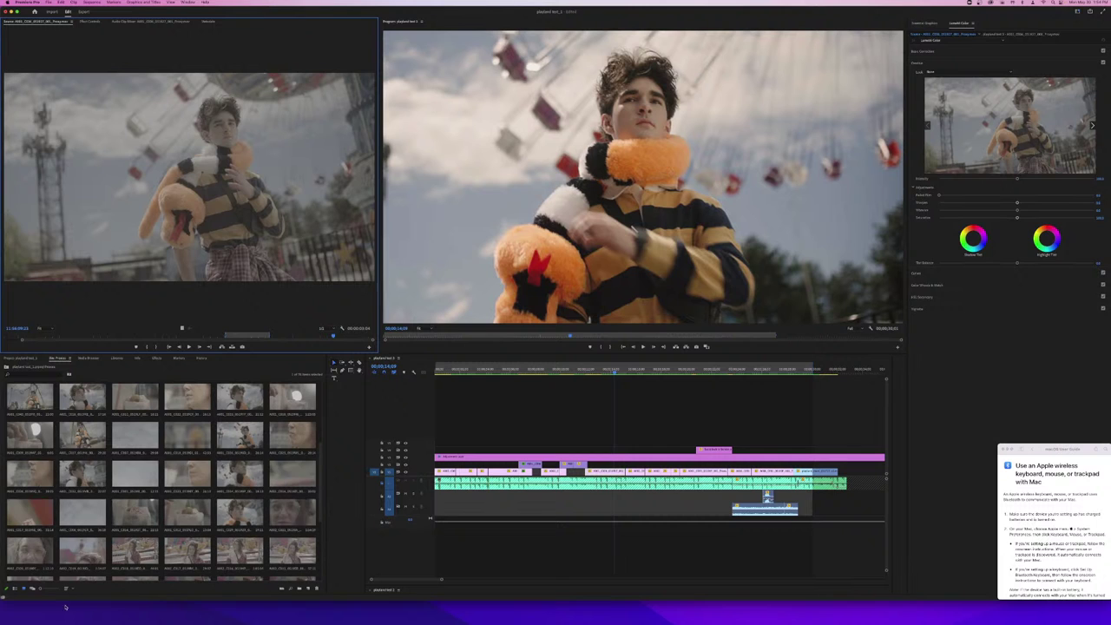
{"action": "scroll", "coordinate": [43, 427], "scroll_direction": "up", "scroll_amount": 5}
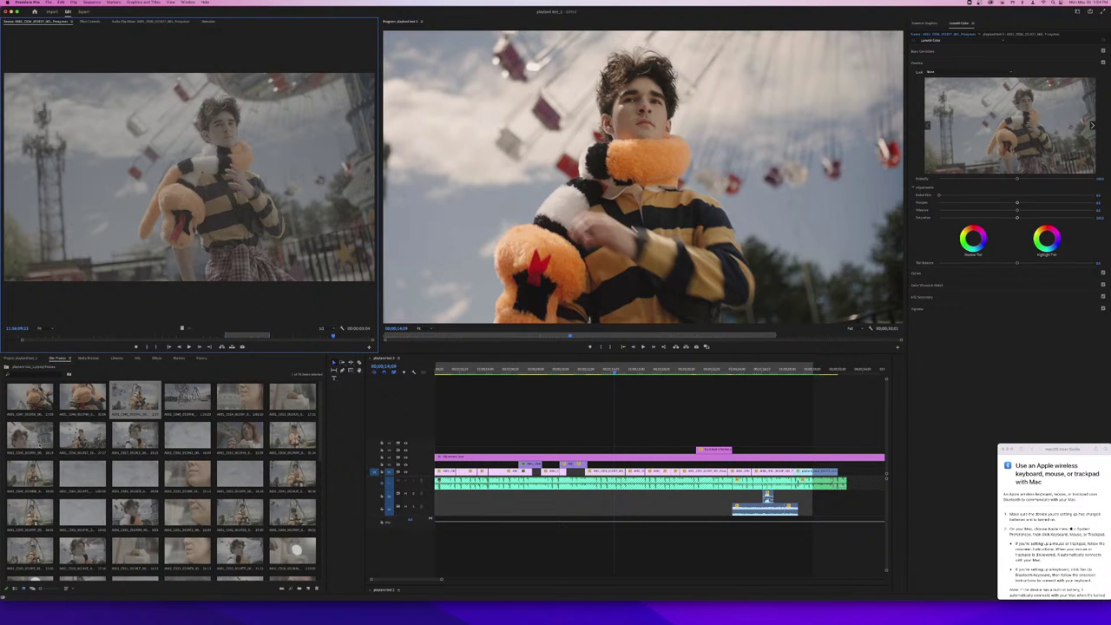
{"action": "left_click", "coordinate": [14, 589]}
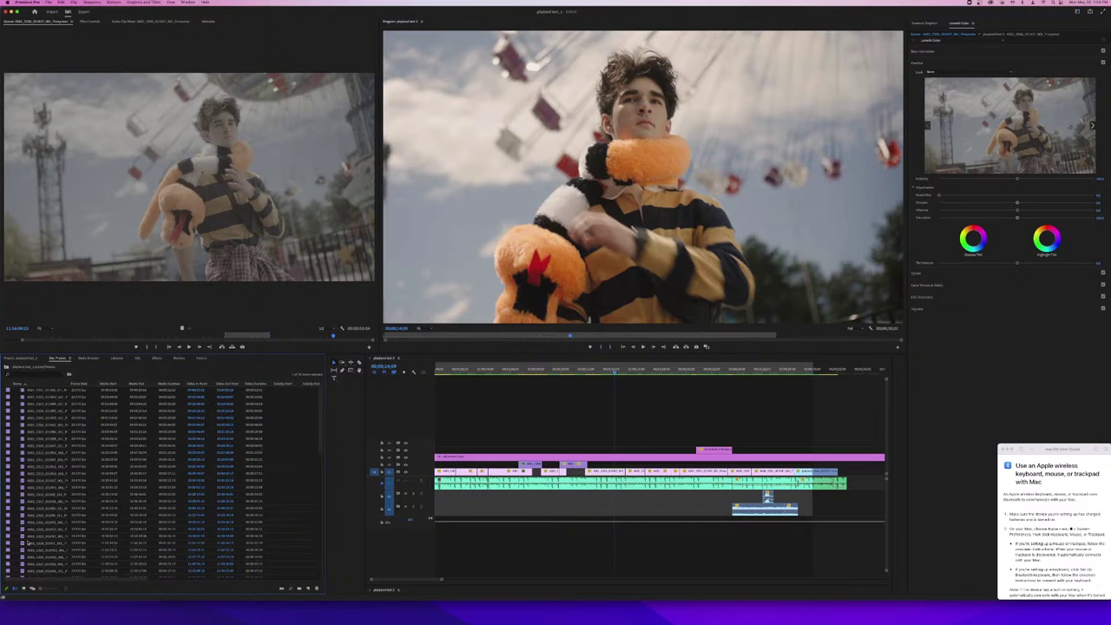
{"action": "left_click", "coordinate": [25, 589]}
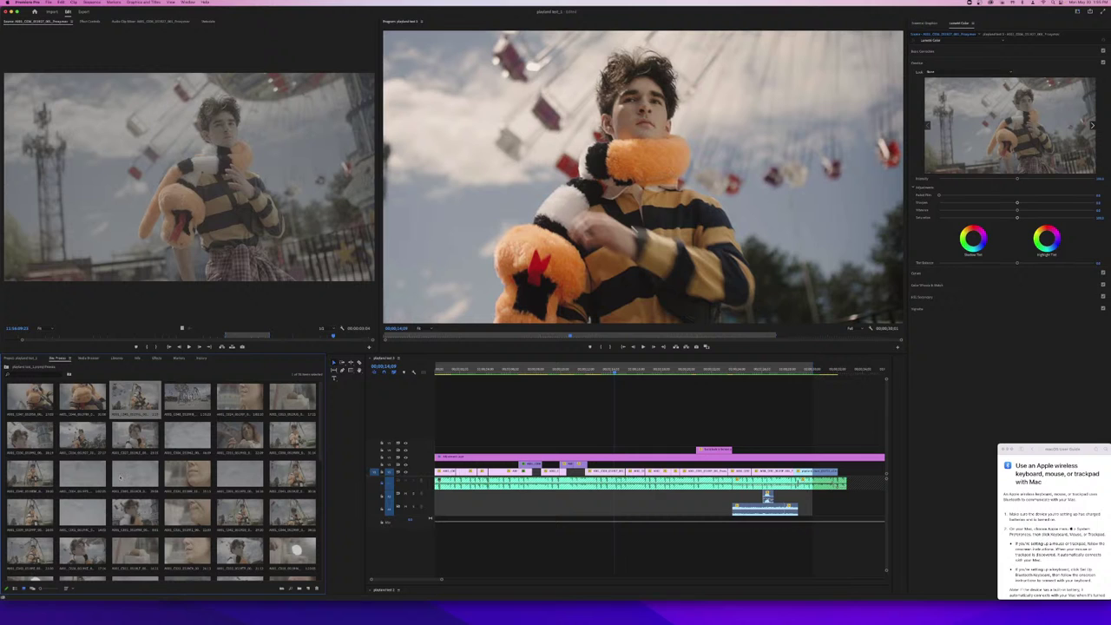
{"action": "scroll", "coordinate": [179, 464], "scroll_direction": "down", "scroll_amount": 1}
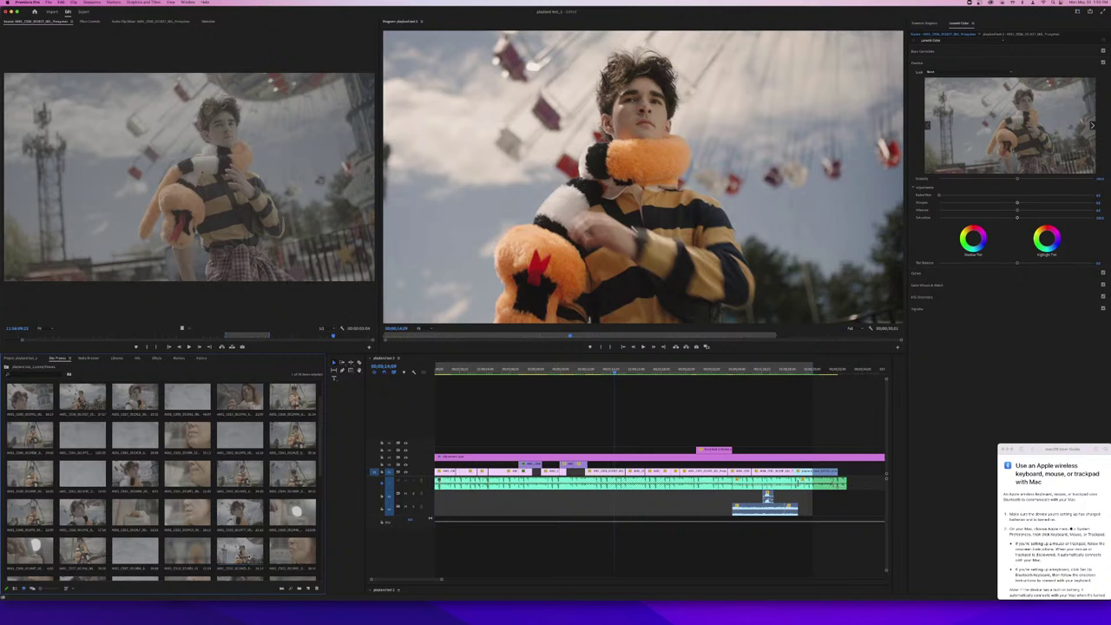
{"action": "double_click", "coordinate": [243, 560]}
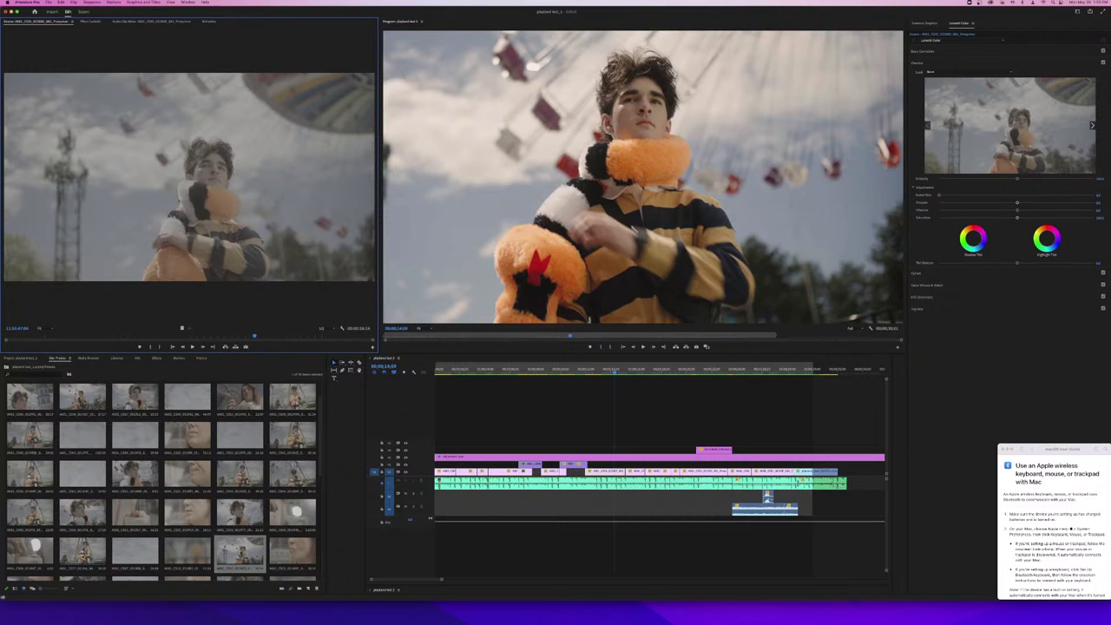
- Mark a range of the canopy scarf take in the source viewer and overwrite the swing-ride scarf shot with its video only
{"action": "scroll", "coordinate": [83, 555], "scroll_direction": "down", "scroll_amount": 5}
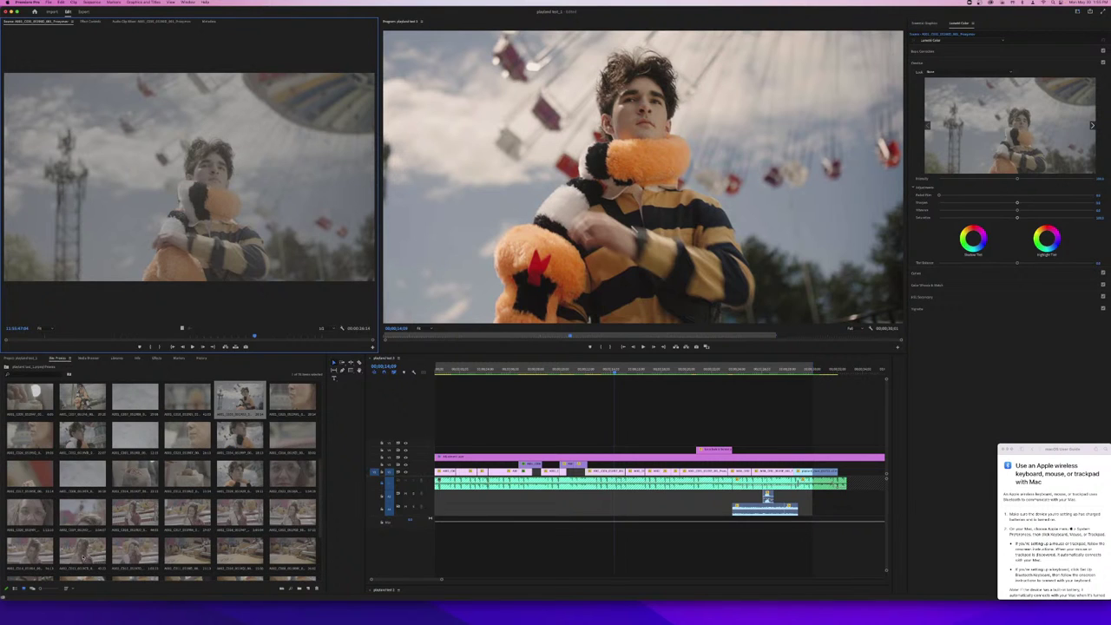
{"action": "left_click_drag", "start_coordinate": [40, 335], "coordinate": [224, 341]}
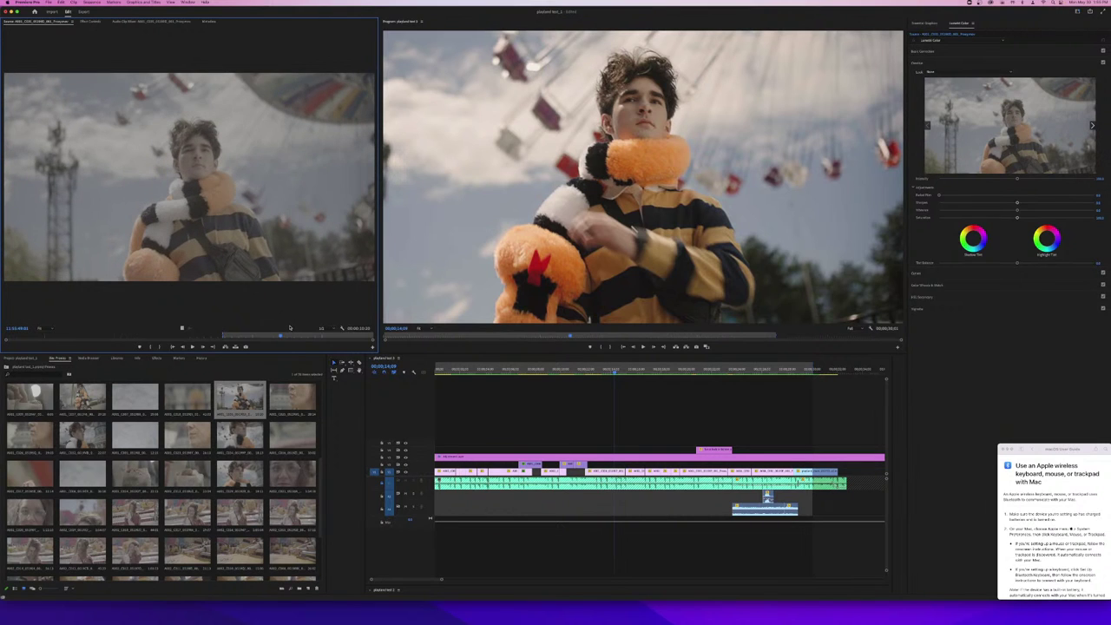
{"action": "key", "text": "o"}
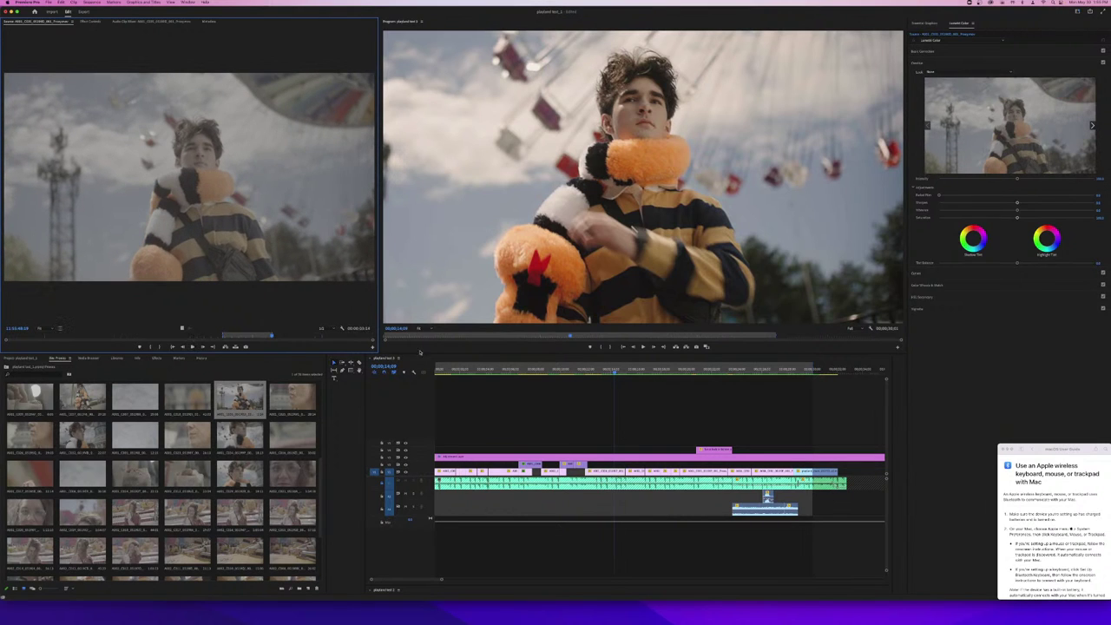
{"action": "left_click", "coordinate": [506, 400]}
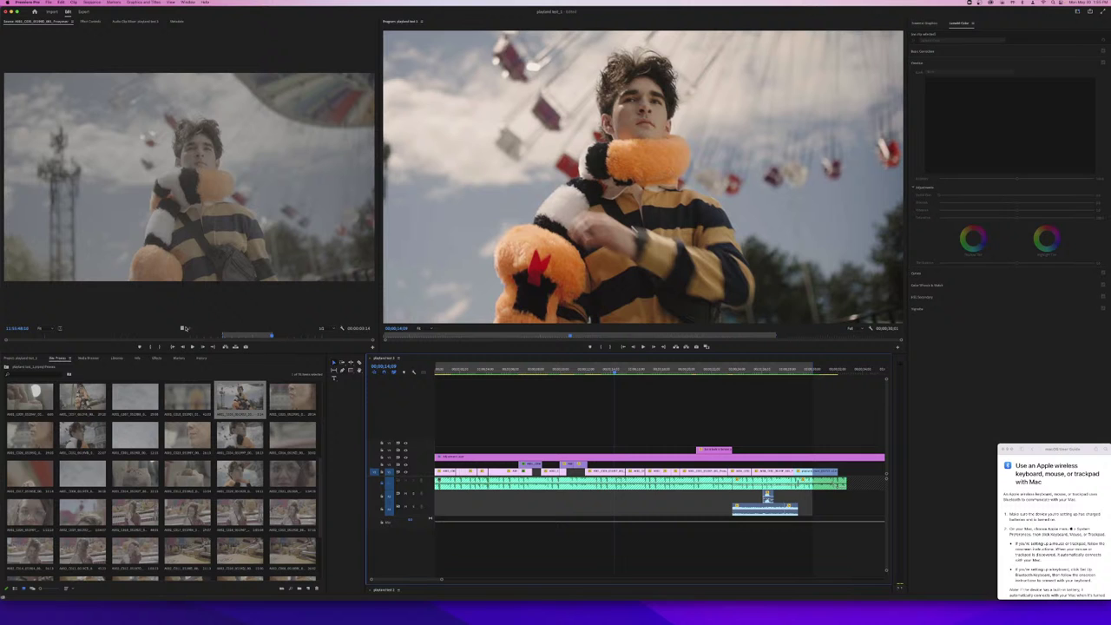
{"action": "left_click_drag", "start_coordinate": [182, 327], "coordinate": [582, 479]}
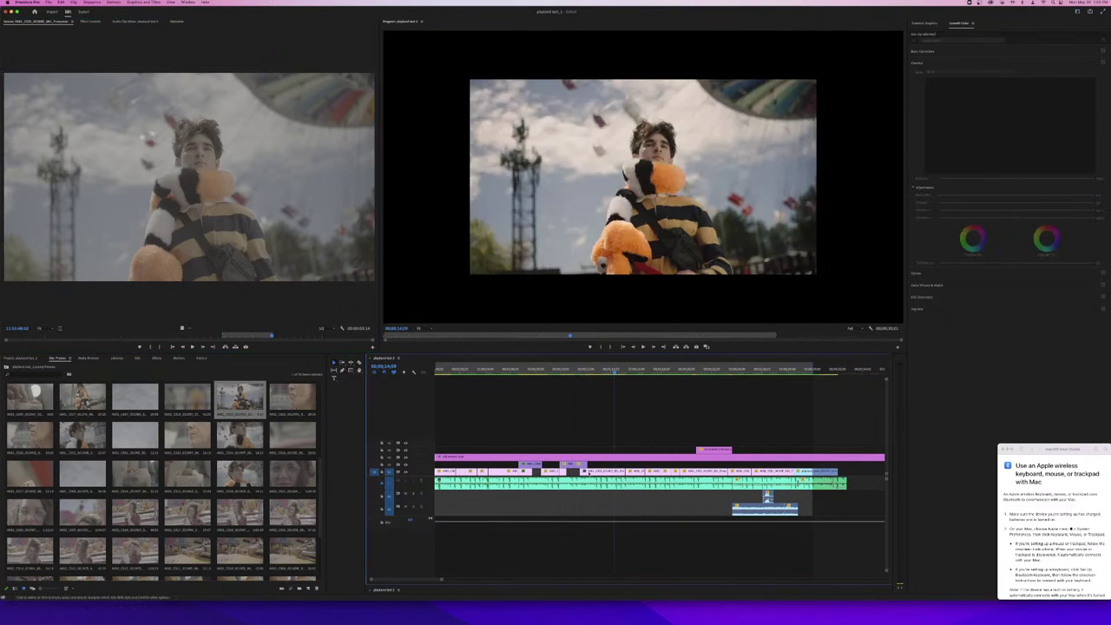
- Scale the new scarf shot to the frame size and play the sequence through it
{"action": "left_click", "coordinate": [583, 371]}
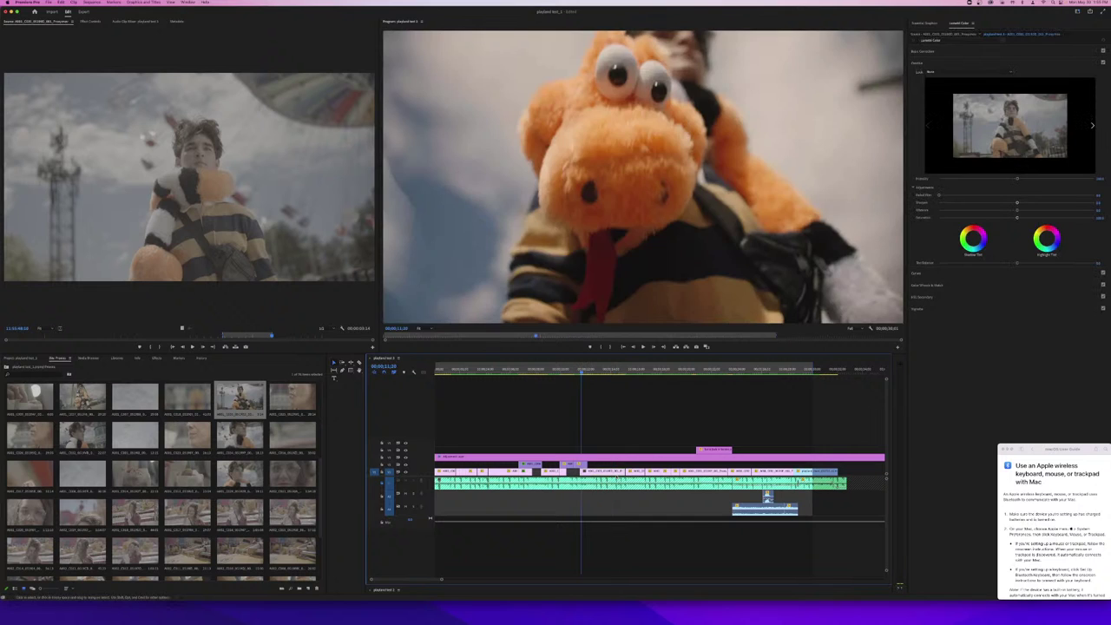
{"action": "right_click", "coordinate": [611, 471]}
{"action": "mouse_move", "coordinate": [648, 494]}
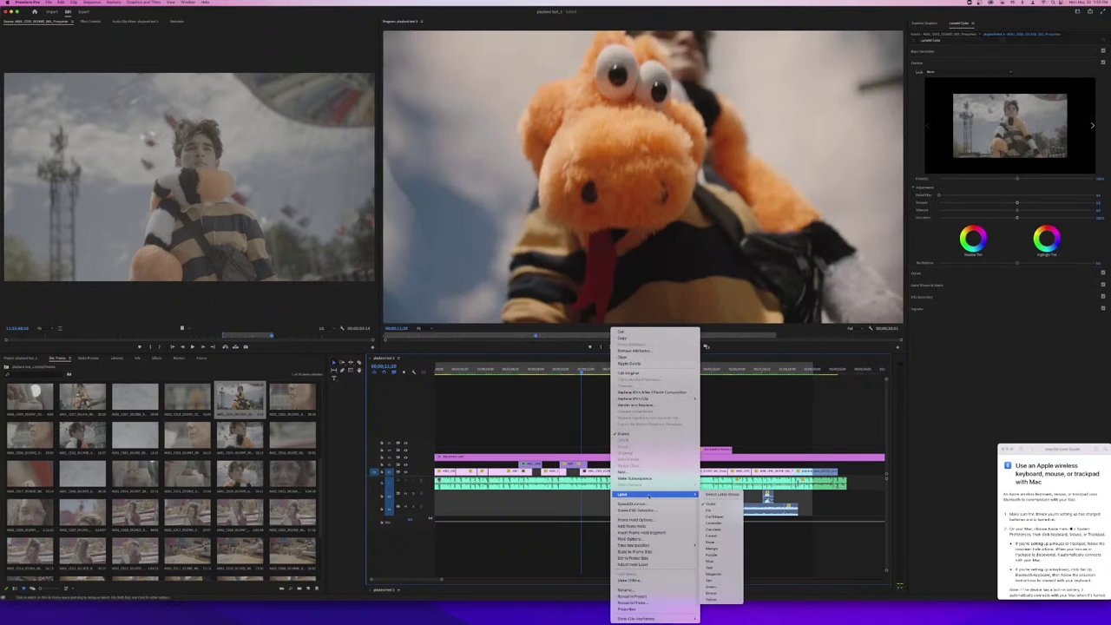
{"action": "left_click", "coordinate": [659, 552]}
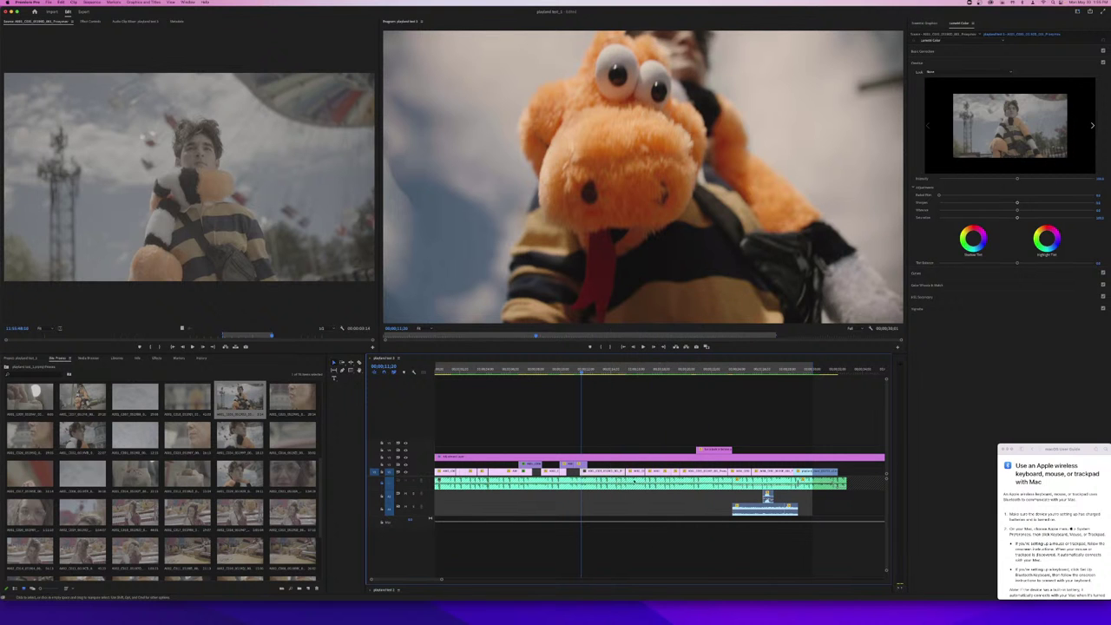
{"action": "key", "text": "space"}
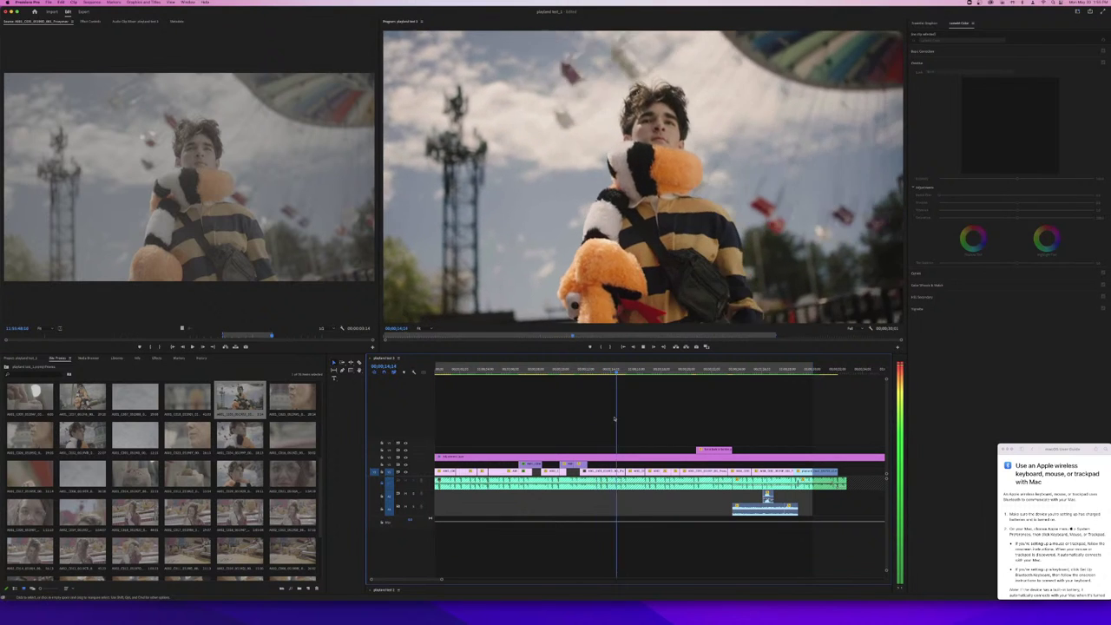
{"action": "key", "text": "space"}
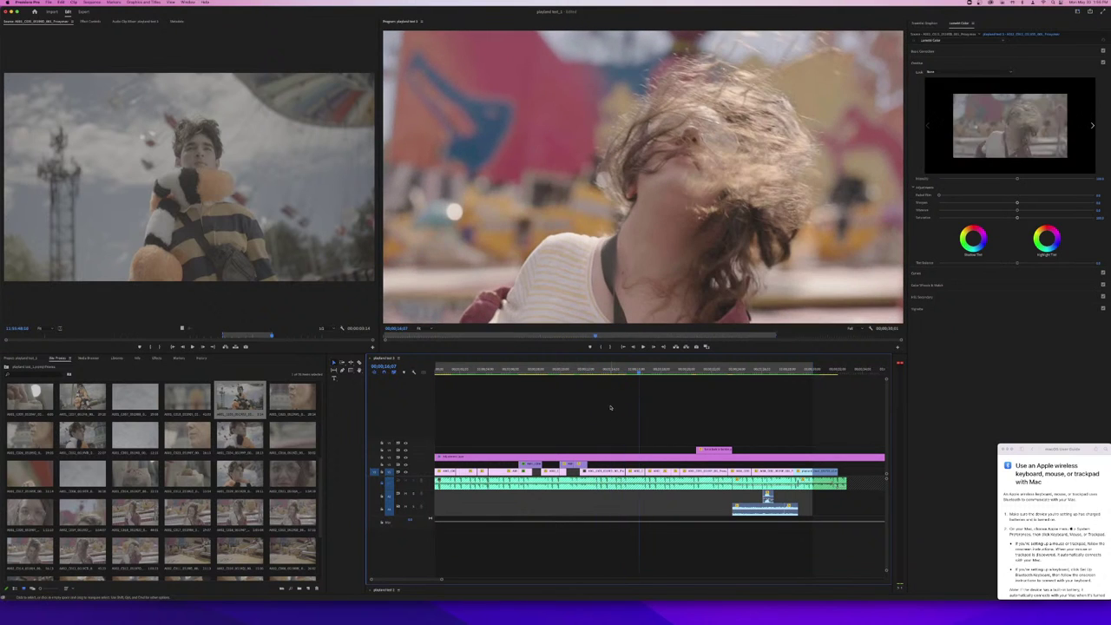
- Play the sequence from before the scarf shots to the closing Playland logo, and replay the middle section
{"action": "left_click_drag", "start_coordinate": [577, 373], "coordinate": [553, 372]}
{"action": "key", "text": "space"}
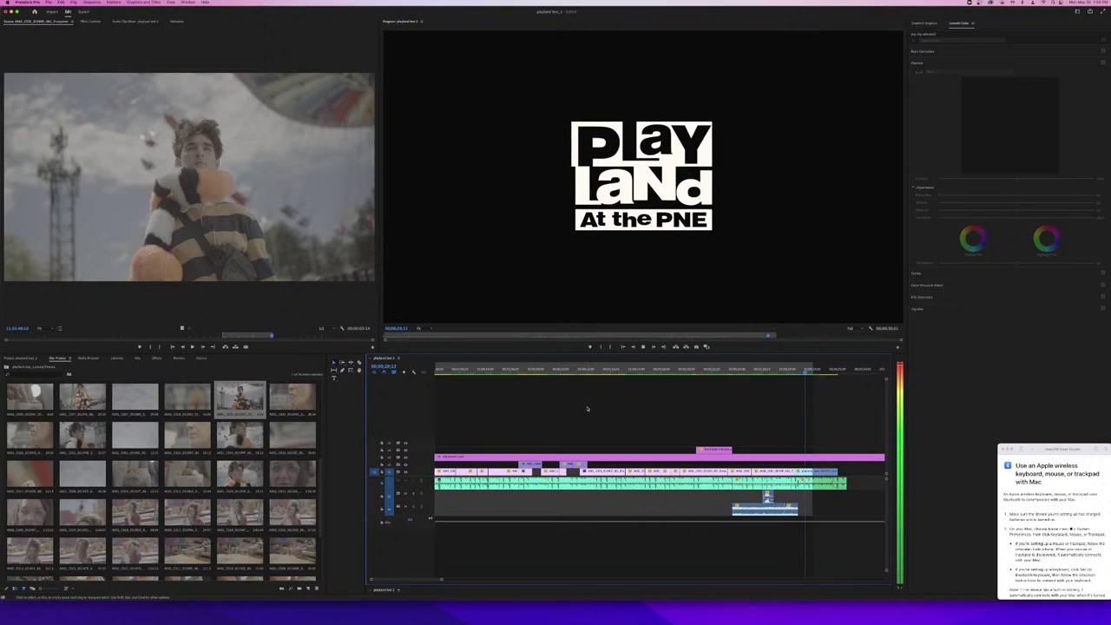
{"action": "key", "text": "space"}
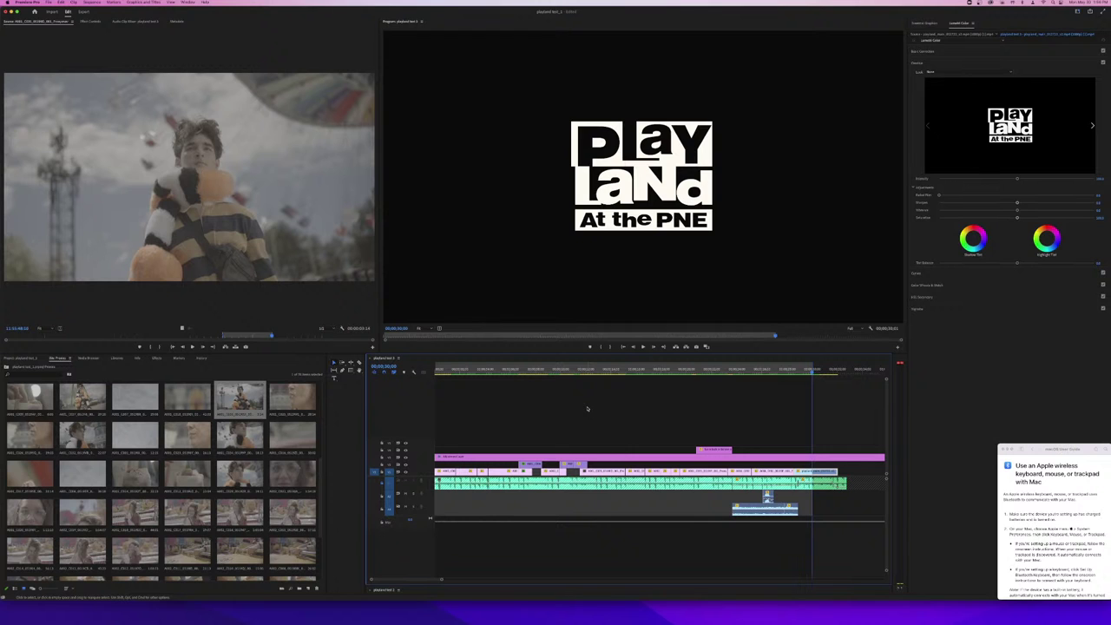
{"action": "left_click", "coordinate": [541, 375]}
{"action": "key", "text": "space"}
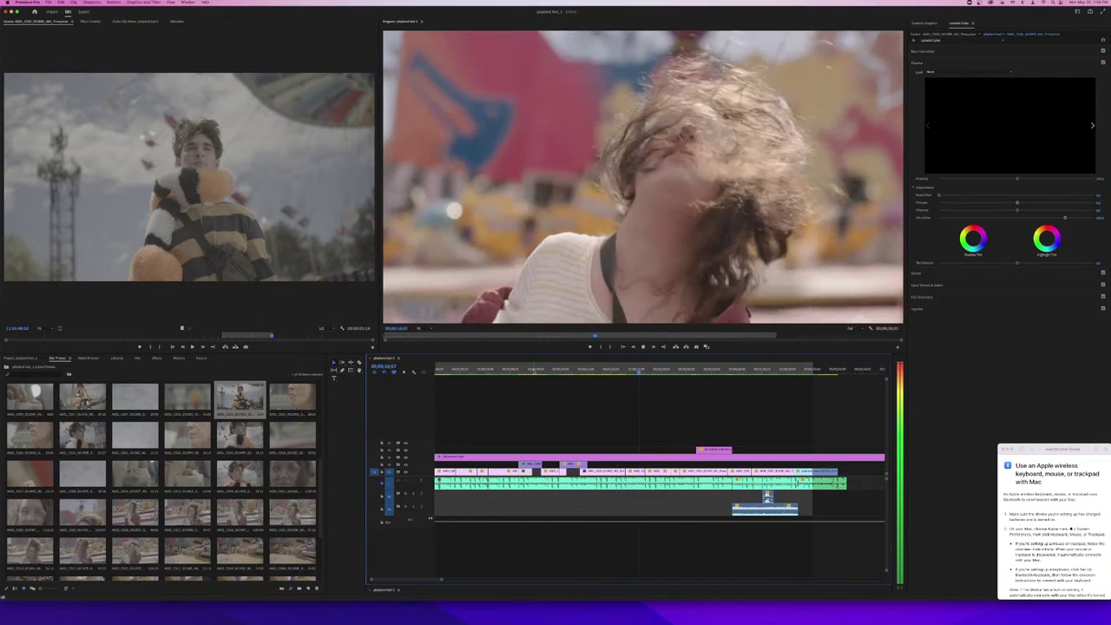
{"action": "key", "text": "space"}
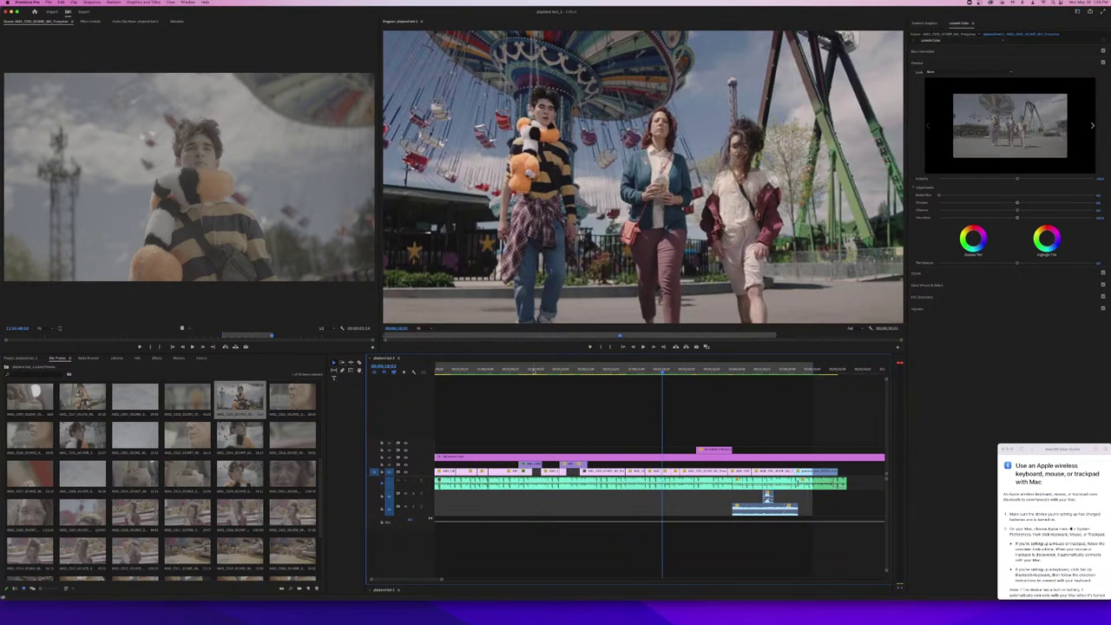
- Replay the cuts from the scarf close-ups into the new swing-ride shot several times to check their flow
{"action": "left_click", "coordinate": [576, 371]}
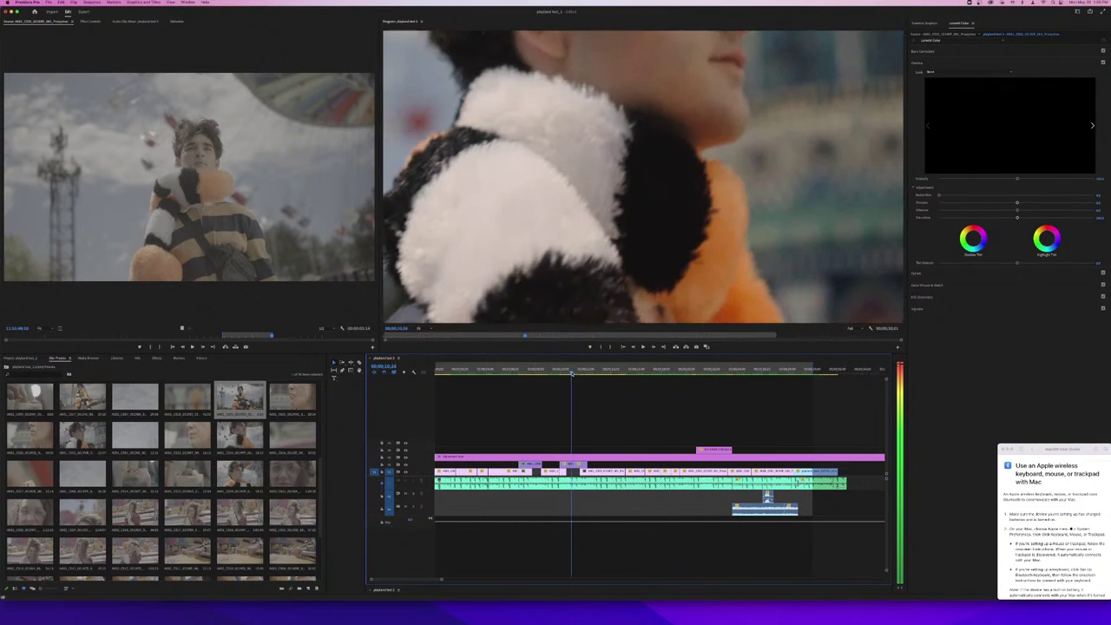
{"action": "left_click_drag", "start_coordinate": [573, 372], "coordinate": [570, 372]}
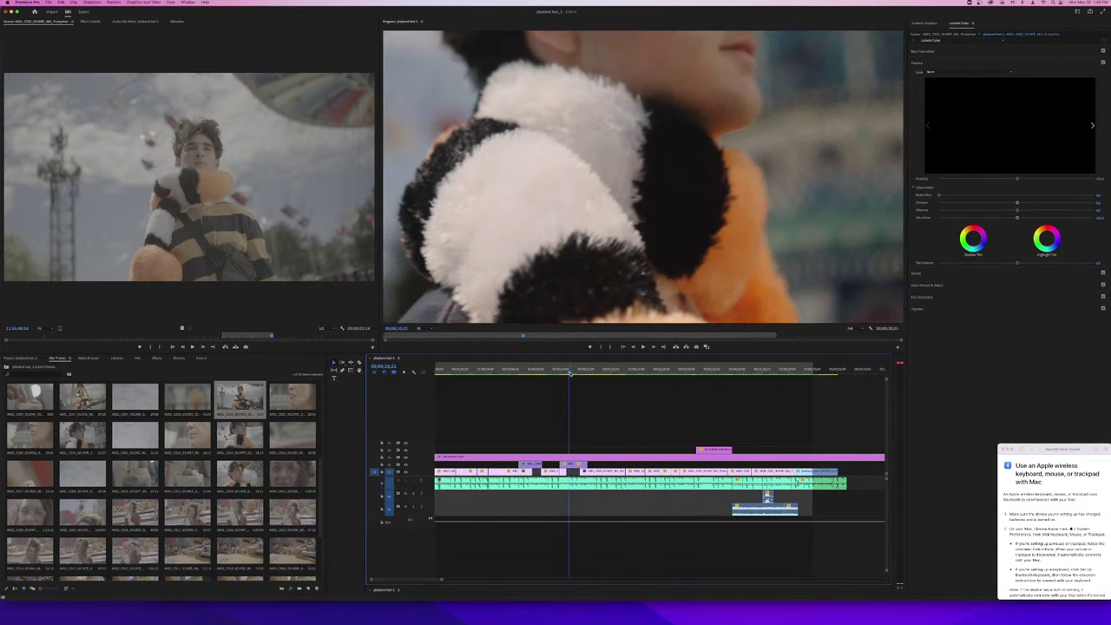
{"action": "key", "text": "space"}
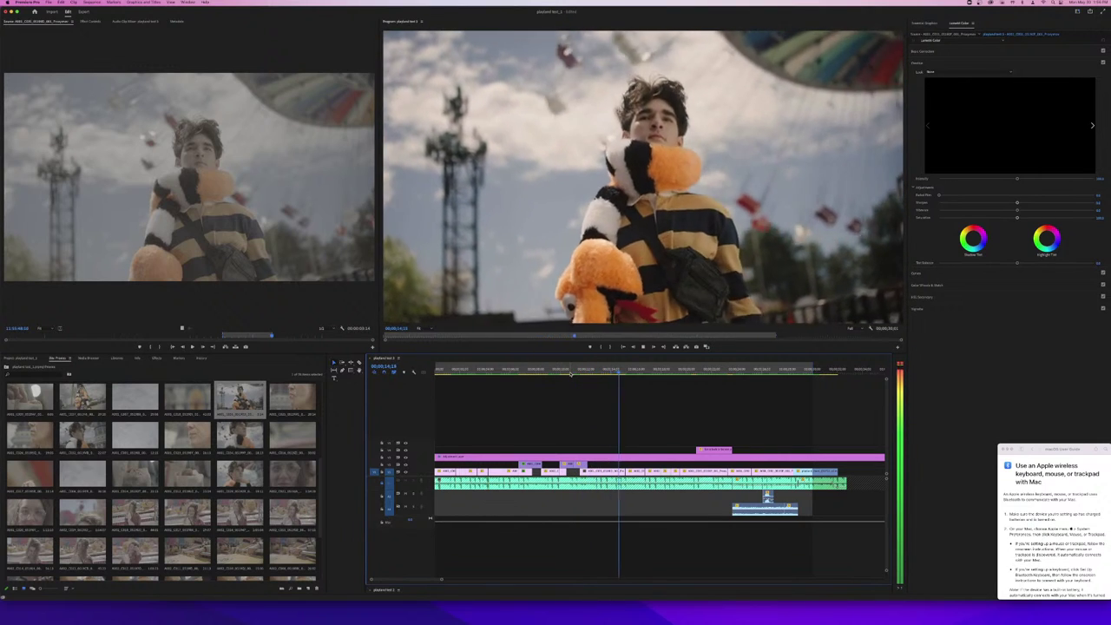
{"action": "left_click_drag", "start_coordinate": [570, 372], "coordinate": [553, 374]}
{"action": "key", "text": "space"}
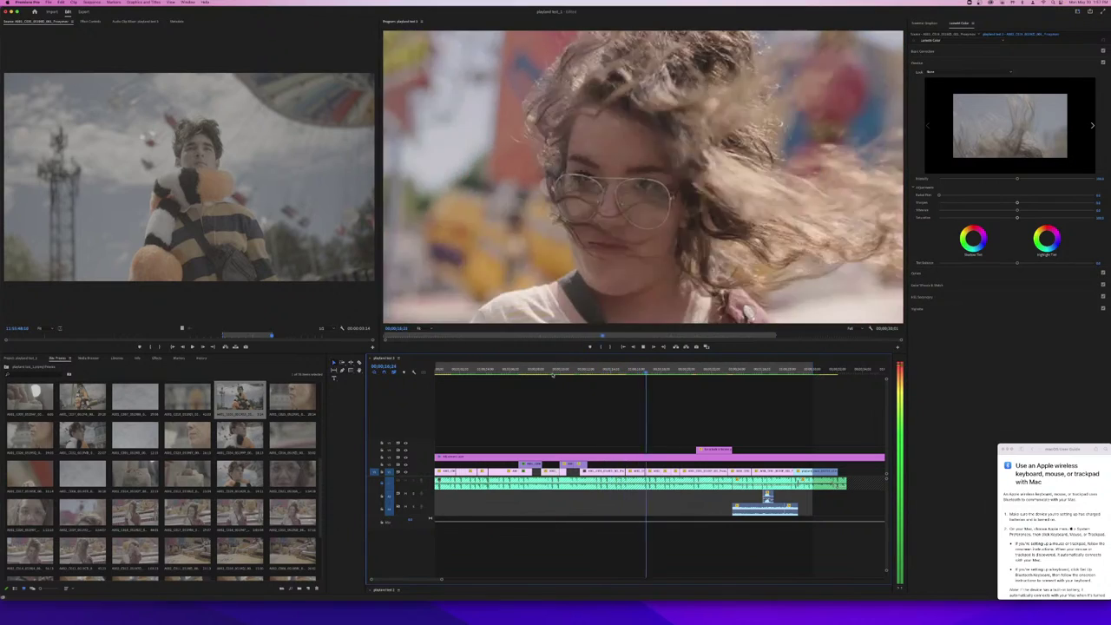
{"action": "left_click", "coordinate": [554, 372]}
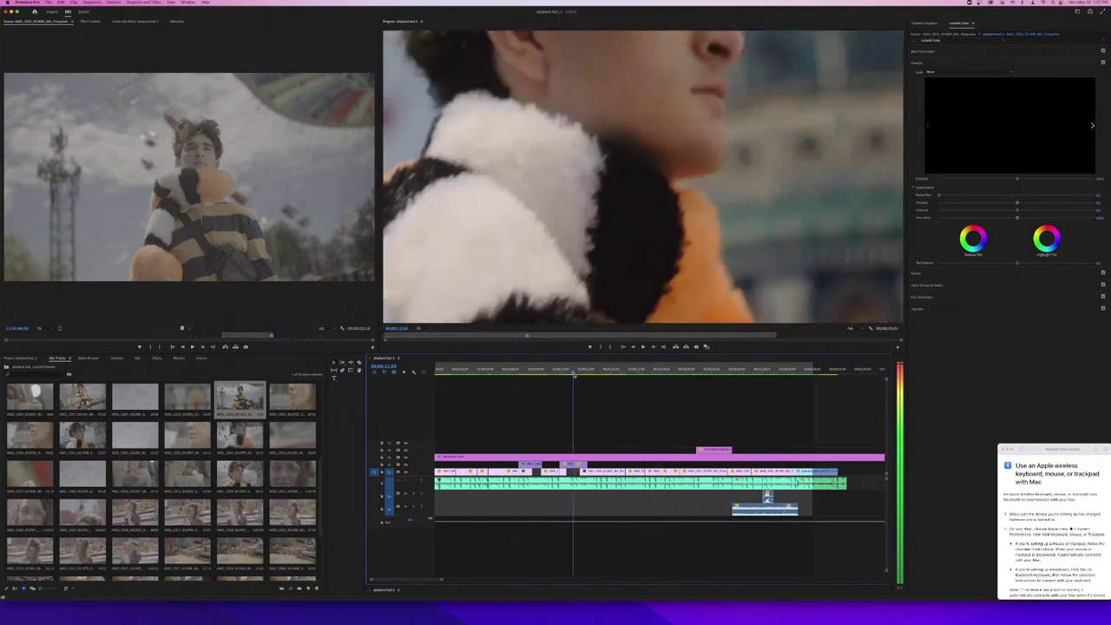
{"action": "left_click_drag", "start_coordinate": [574, 375], "coordinate": [559, 375]}
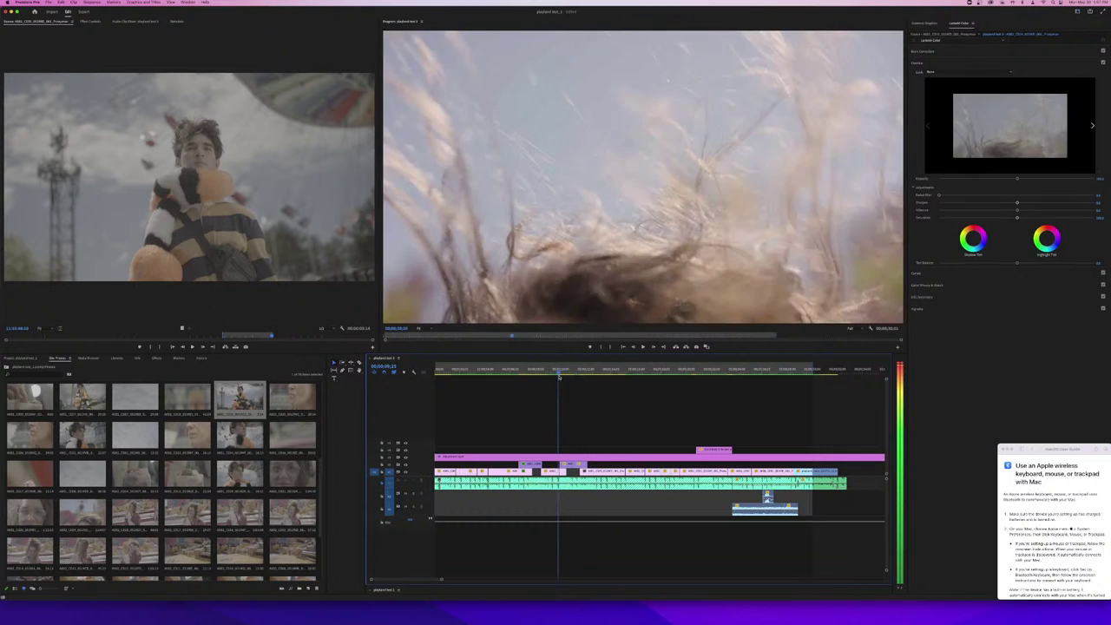
{"action": "key", "text": "space"}
{"action": "key", "text": "space"}
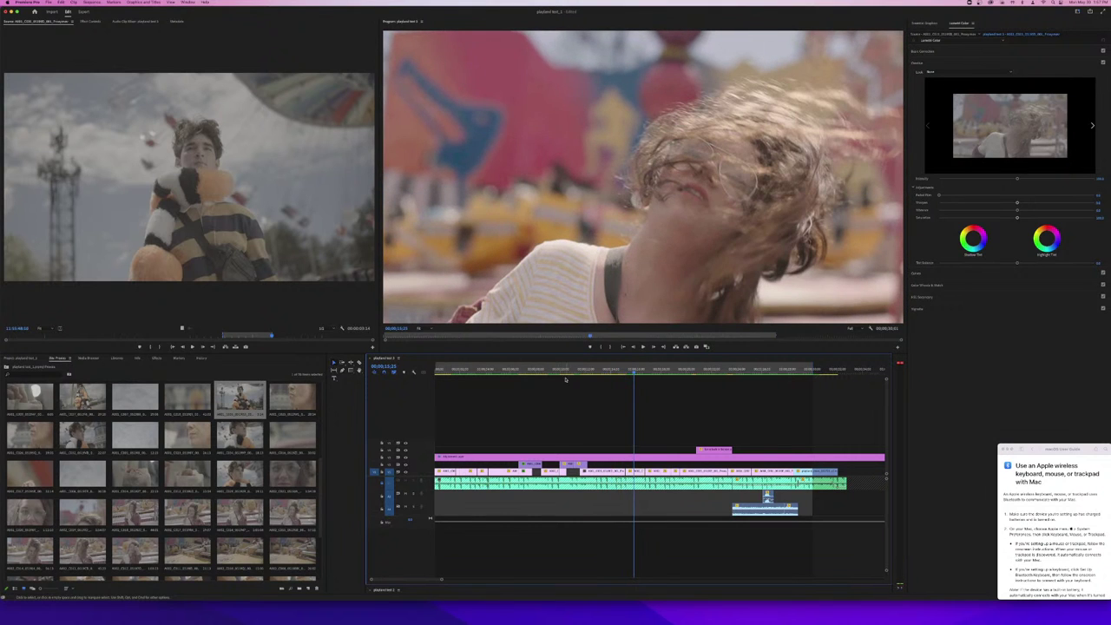
- Save the project and replay the new swing-ride scarf shot from its first frame
{"action": "left_click", "coordinate": [594, 372]}
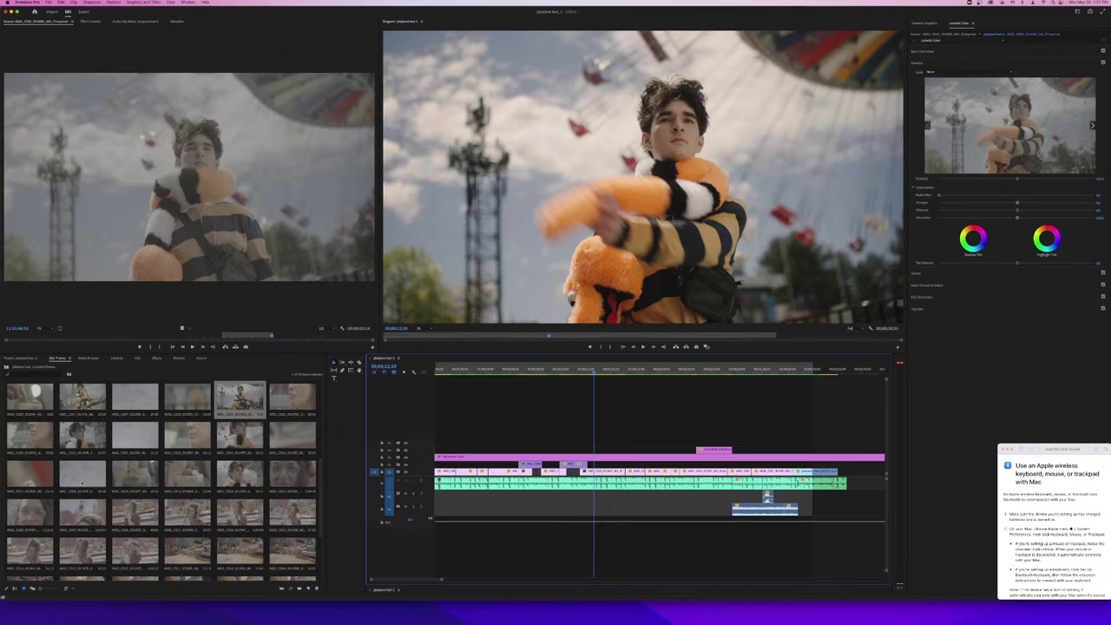
{"action": "scroll", "coordinate": [143, 521], "scroll_direction": "down", "scroll_amount": 2}
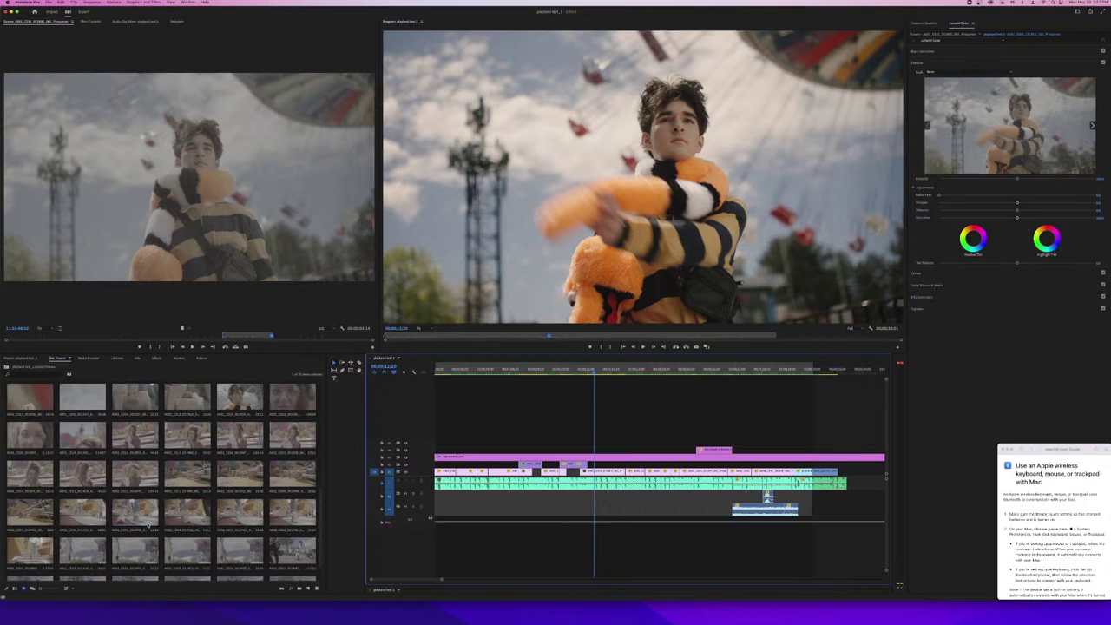
{"action": "key", "text": "super+s"}
{"action": "scroll", "coordinate": [209, 452], "scroll_direction": "up", "scroll_amount": 1}
{"action": "left_click", "coordinate": [534, 409]}
{"action": "left_click", "coordinate": [583, 371]}
{"action": "key", "text": "space"}
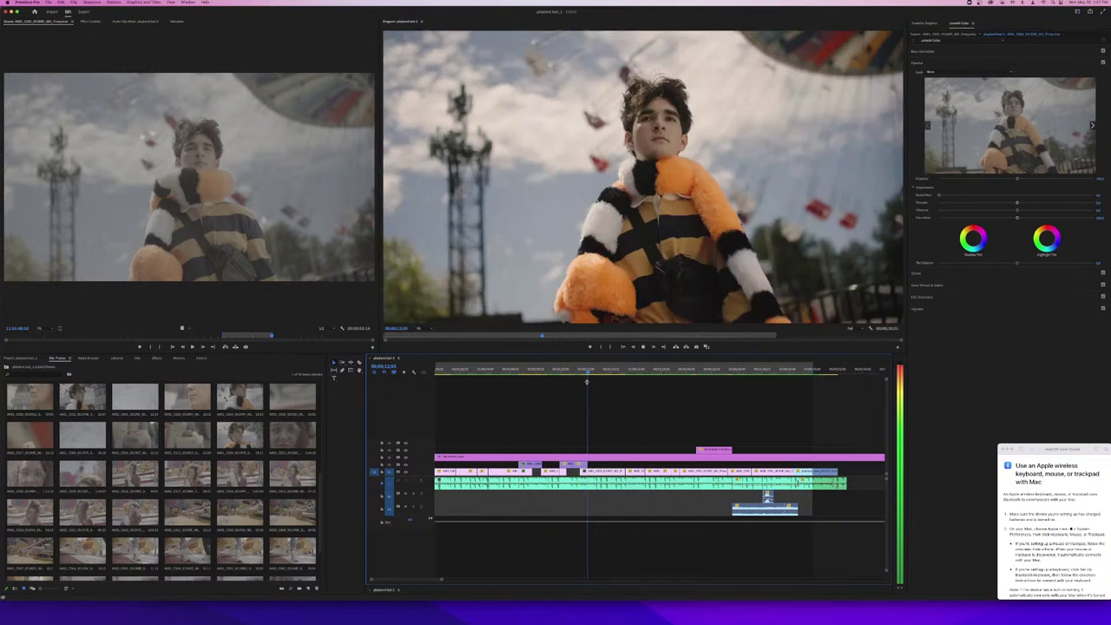
{"action": "key", "text": "space"}
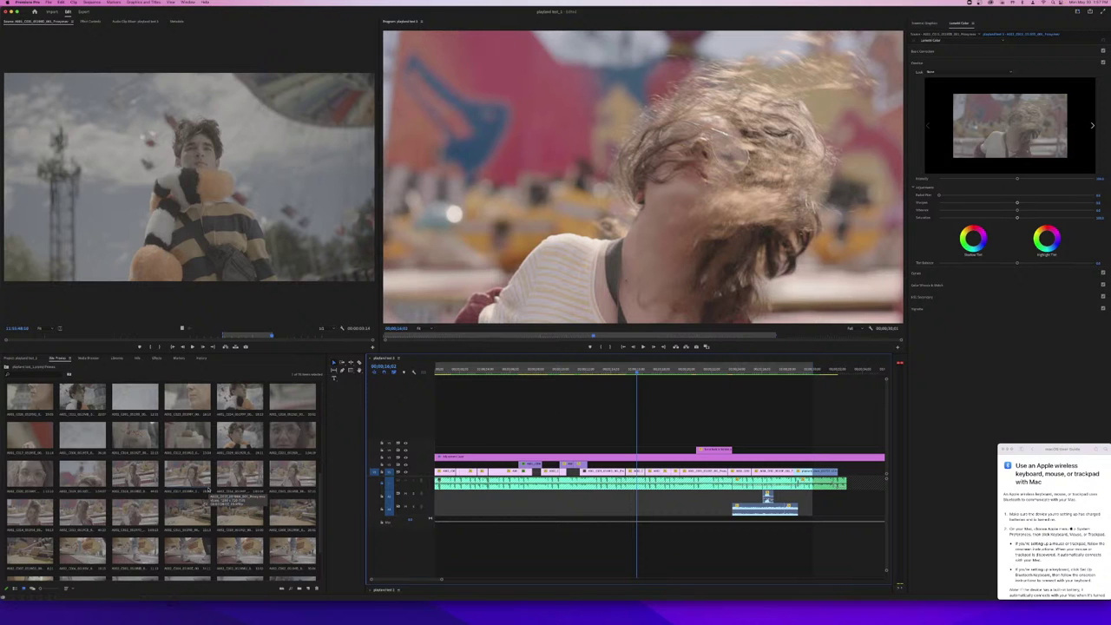
- Browse more bin footage, play the sequence from the new shot onward, and scrub the scarf close-ups before it
{"action": "scroll", "coordinate": [208, 489], "scroll_direction": "down", "scroll_amount": 2}
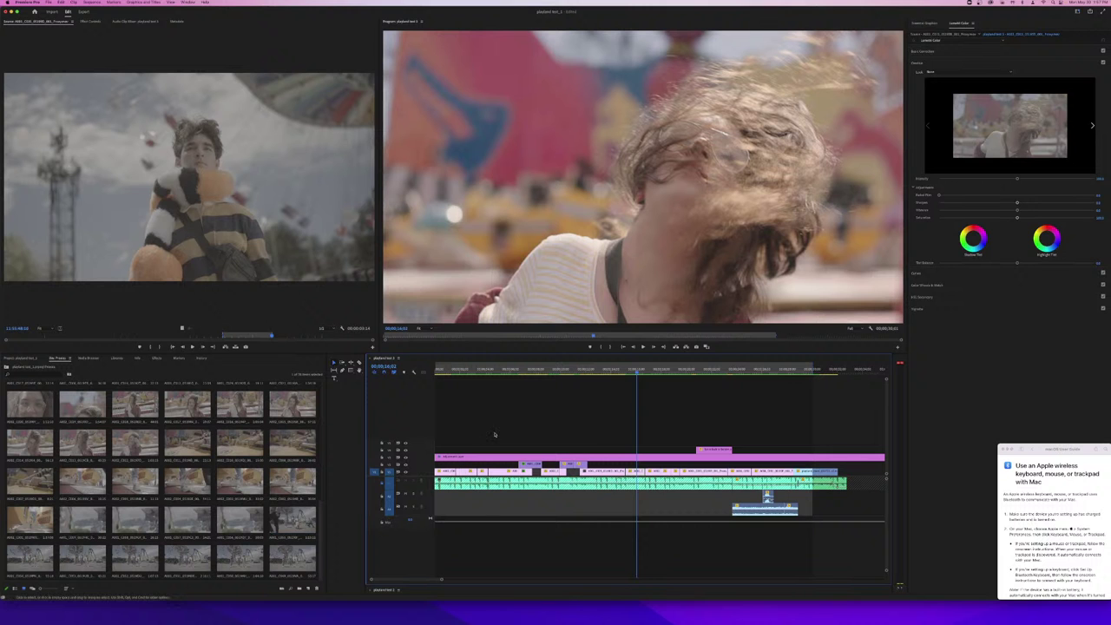
{"action": "left_click", "coordinate": [586, 376]}
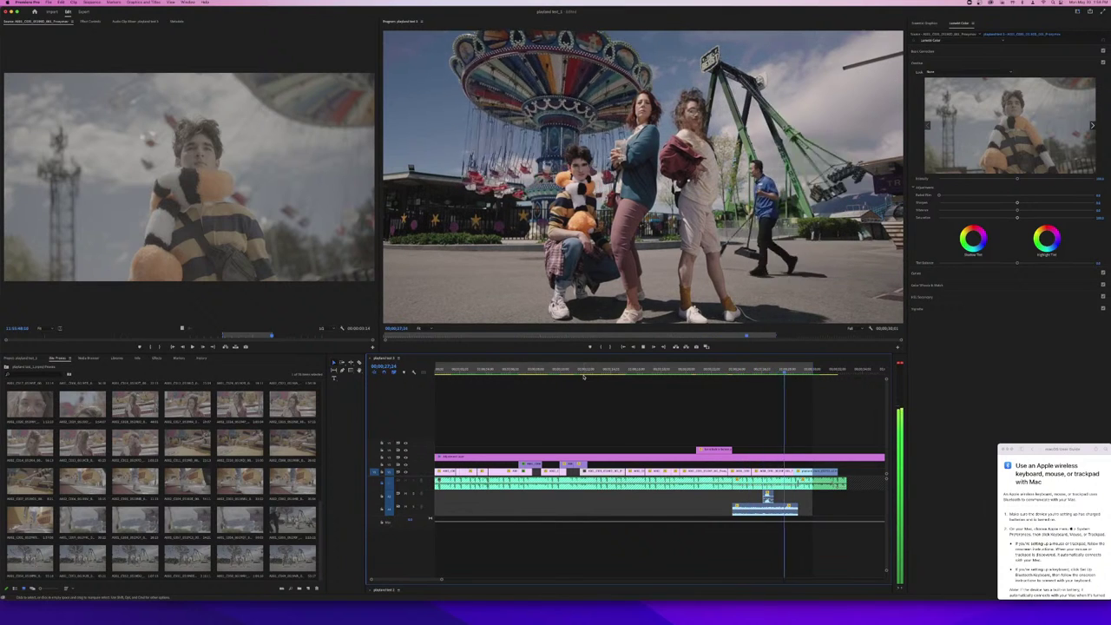
{"action": "left_click", "coordinate": [576, 372]}
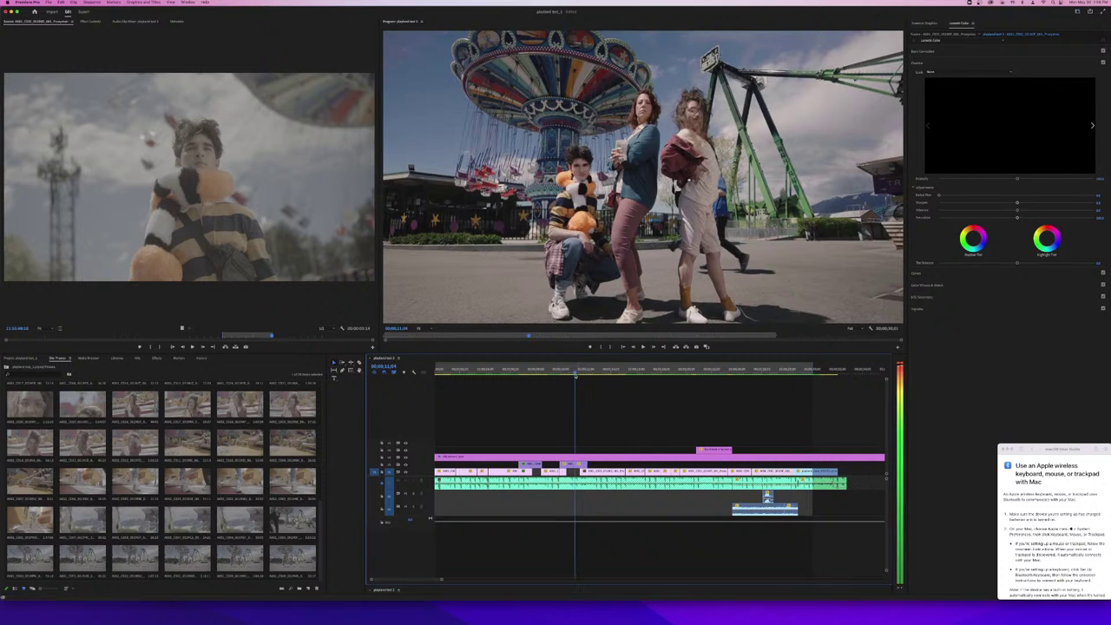
{"action": "left_click_drag", "start_coordinate": [572, 372], "coordinate": [567, 373]}
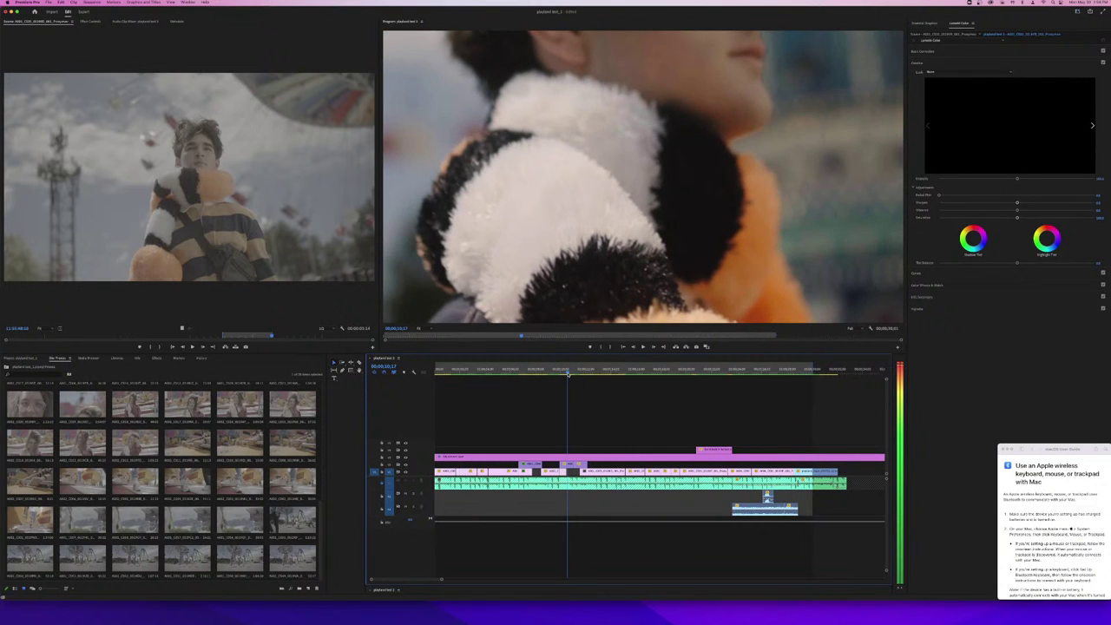
{"action": "mouse_move", "coordinate": [568, 373]}
{"action": "left_mouse_down"}
{"action": "mouse_move", "coordinate": [593, 371]}
{"action": "mouse_move", "coordinate": [568, 372]}
{"action": "mouse_move", "coordinate": [583, 371]}
{"action": "left_mouse_up"}
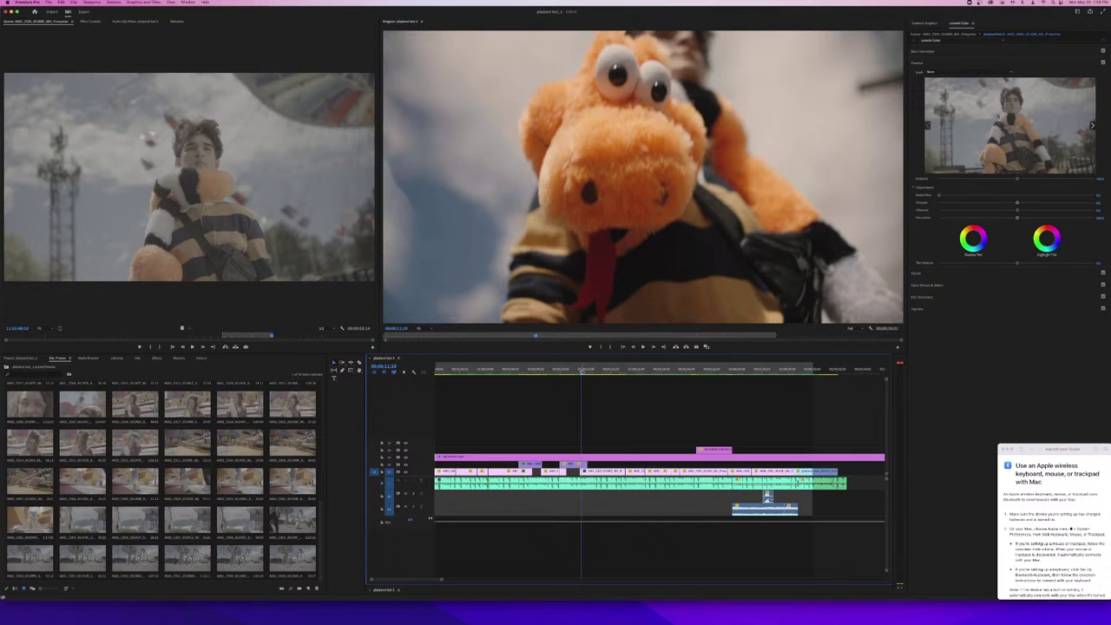
- Find the flip effects and apply Vertical Flip to the orange snake-head close-up just before the new scarf shot
{"action": "left_click", "coordinate": [580, 464]}
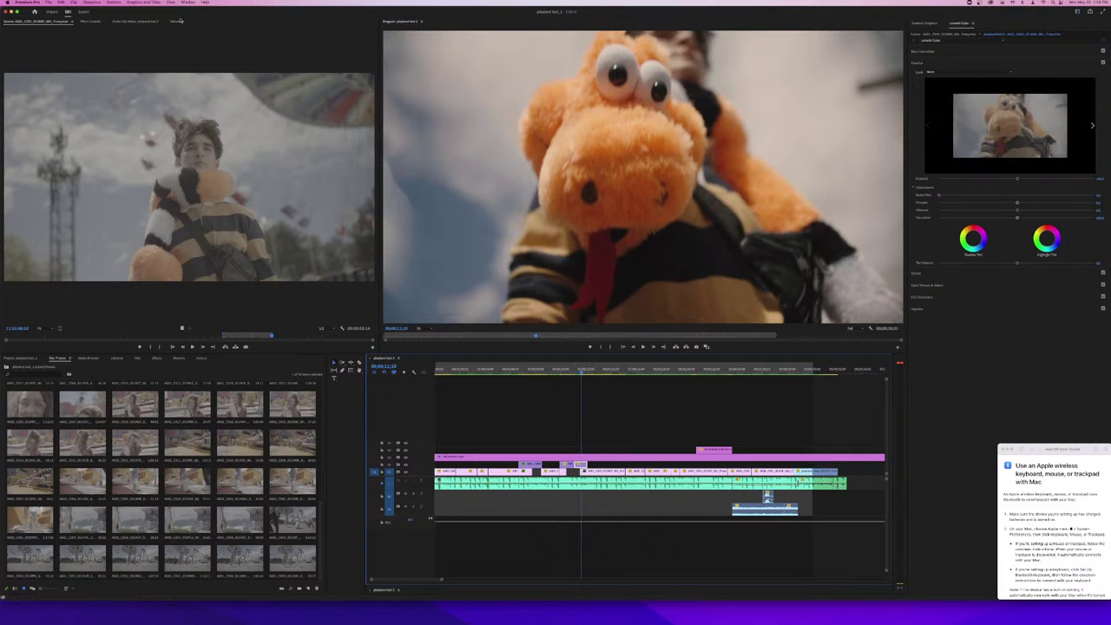
{"action": "left_click", "coordinate": [204, 3]}
{"action": "type", "text": "flip"}
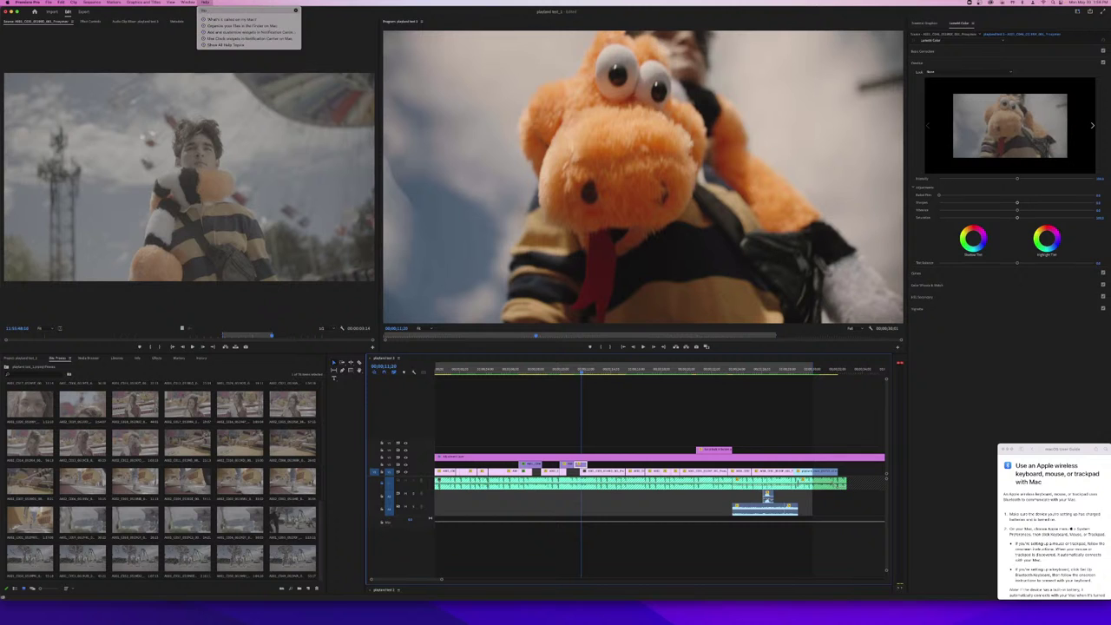
{"action": "mouse_move", "coordinate": [114, 2]}
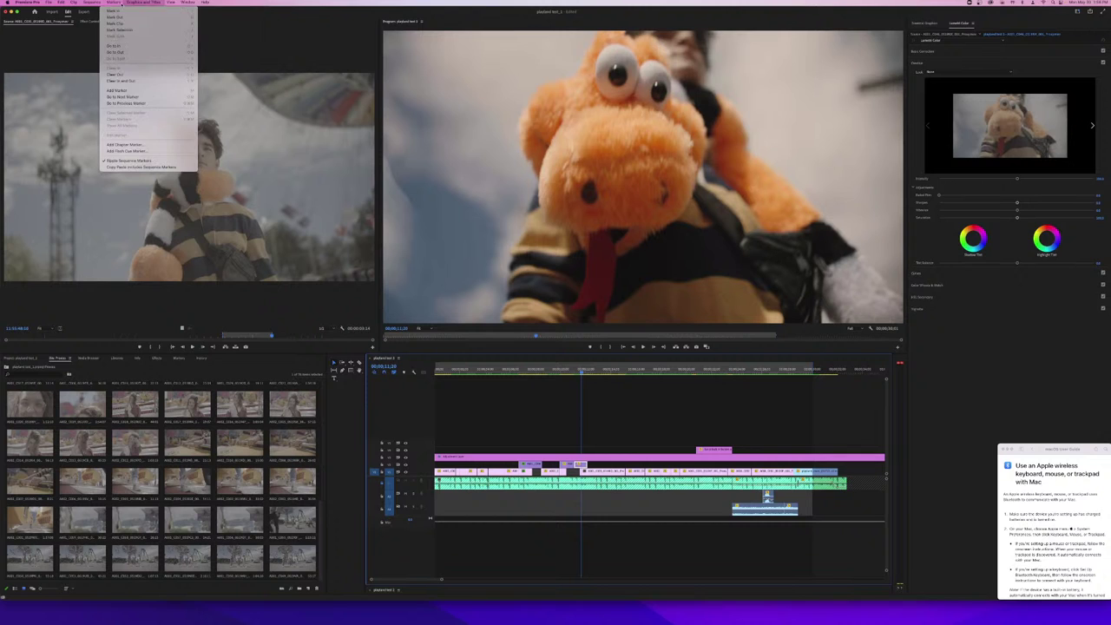
{"action": "left_click", "coordinate": [156, 359]}
{"action": "type", "text": "flip"}
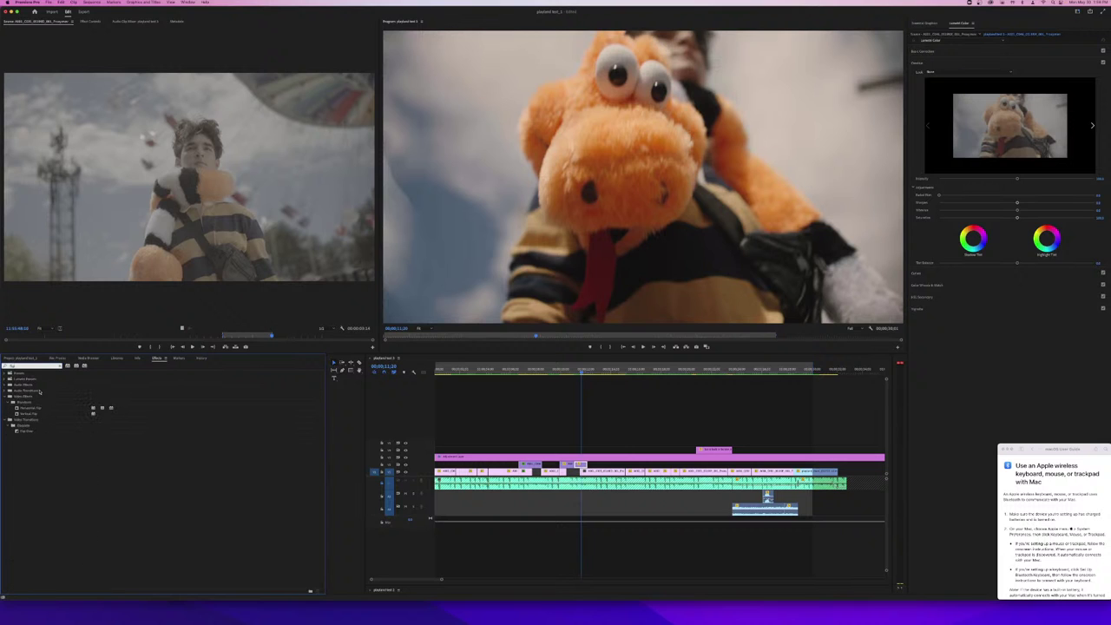
{"action": "left_click_drag", "start_coordinate": [28, 414], "coordinate": [579, 465]}
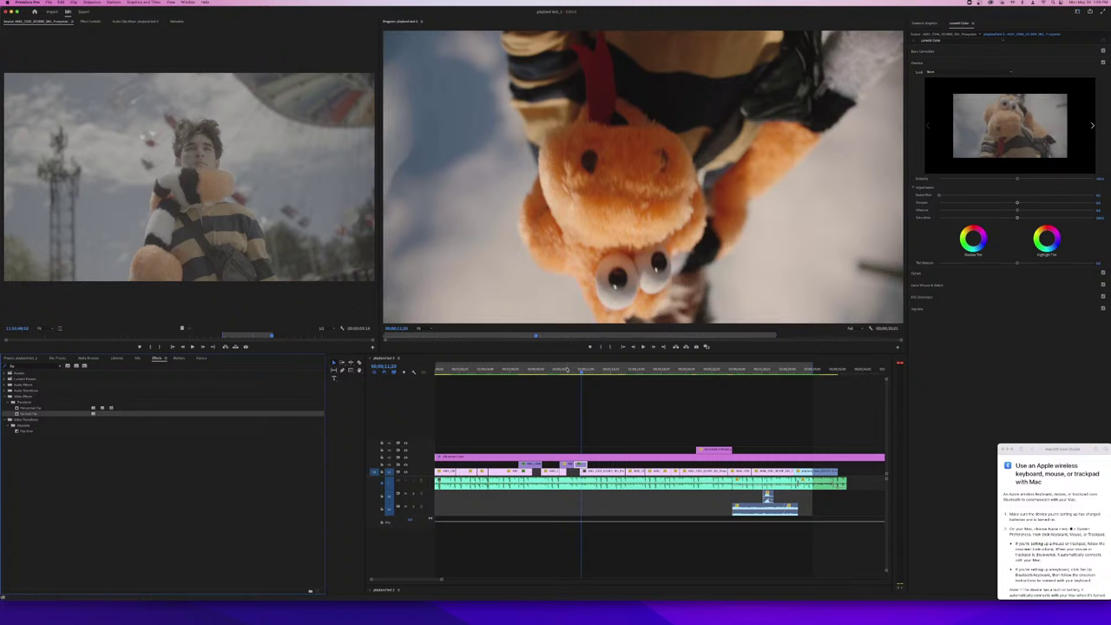
- Replay the flipped snake-head close-up several times to check how it cuts into the swing-ride scarf shot
{"action": "left_click", "coordinate": [551, 374]}
{"action": "key", "text": "space"}
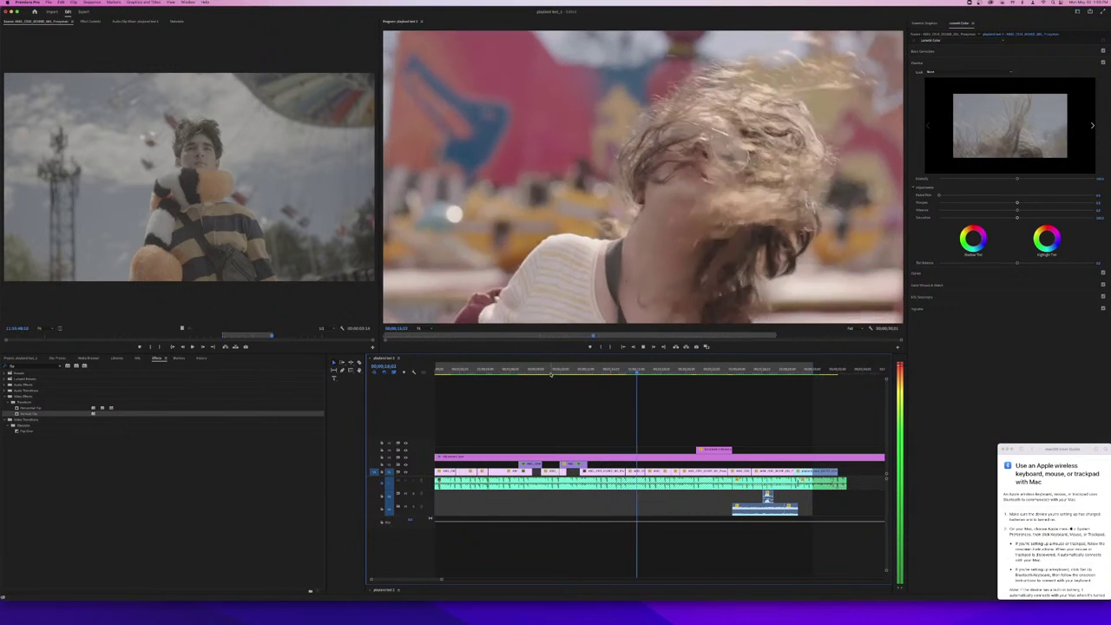
{"action": "left_click", "coordinate": [551, 375]}
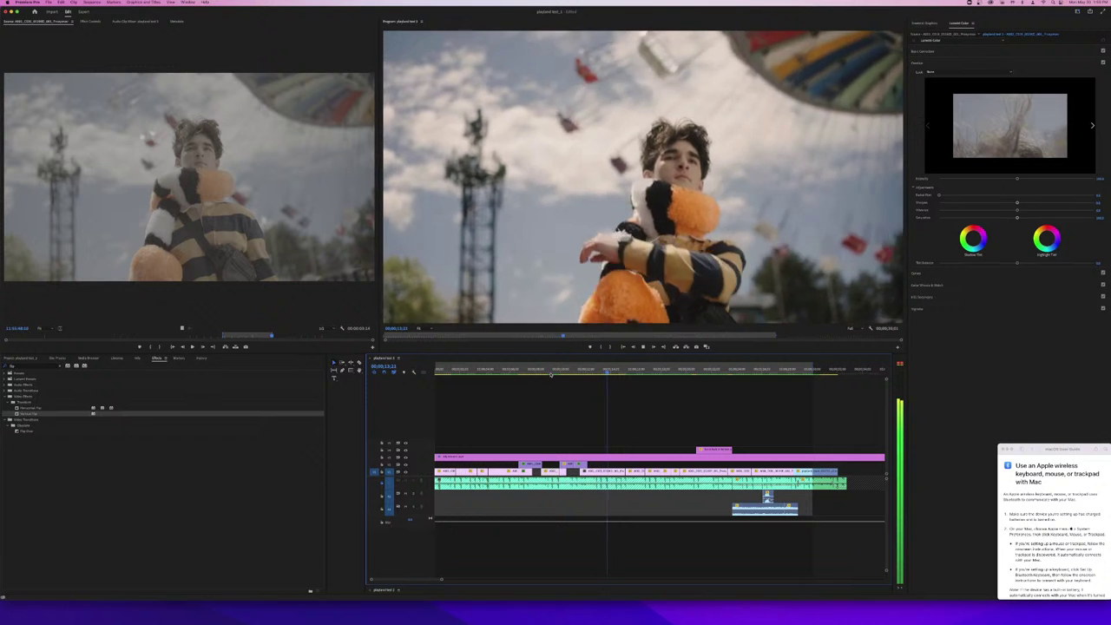
{"action": "left_click", "coordinate": [551, 374]}
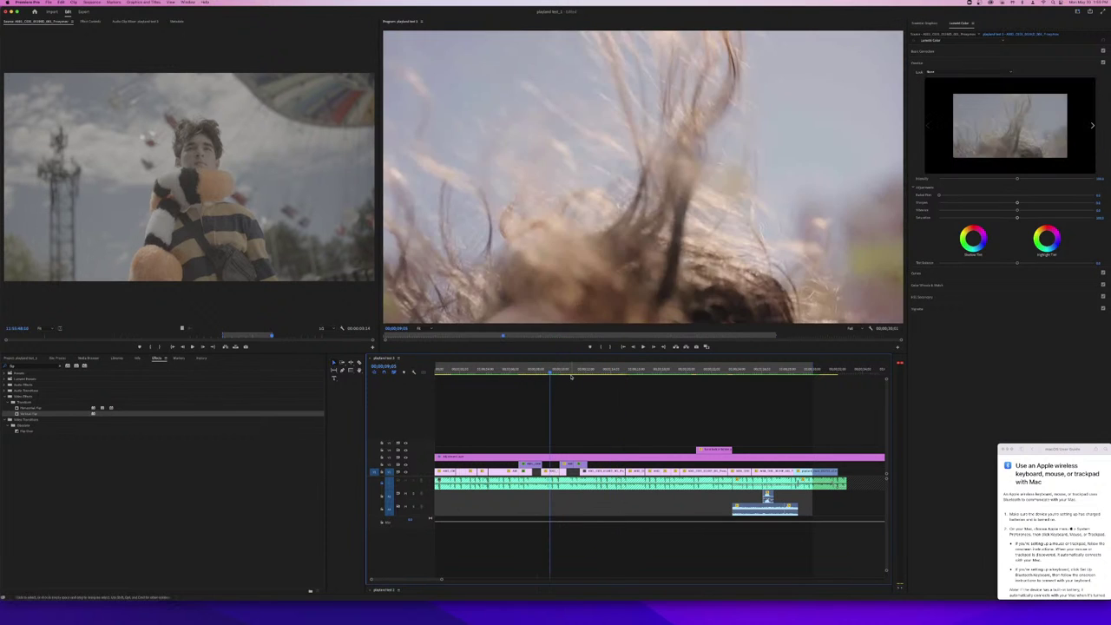
{"action": "key", "text": "space"}
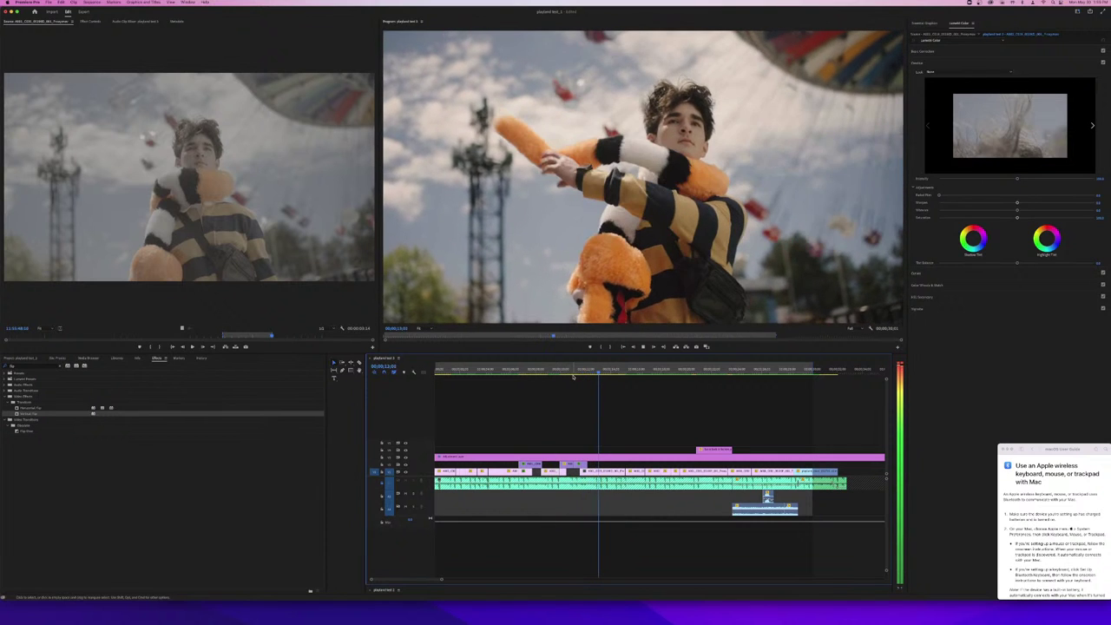
- Turn off the Vertical Flip effect on the orange snake-head close-up just before the swing-ride shot
{"action": "left_click", "coordinate": [581, 378]}
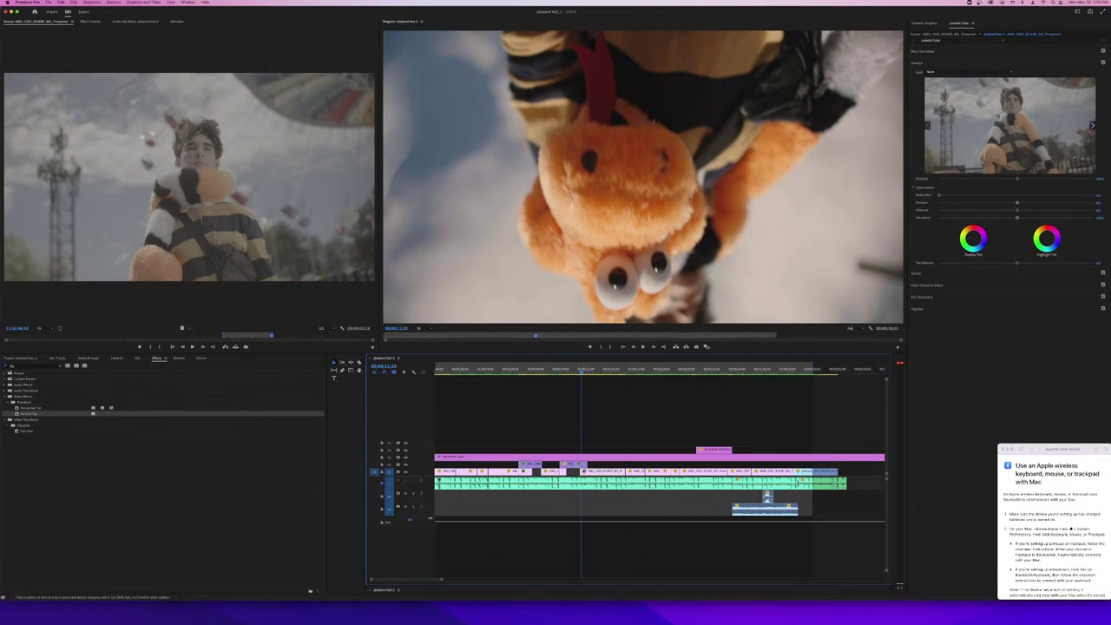
{"action": "left_click", "coordinate": [580, 464]}
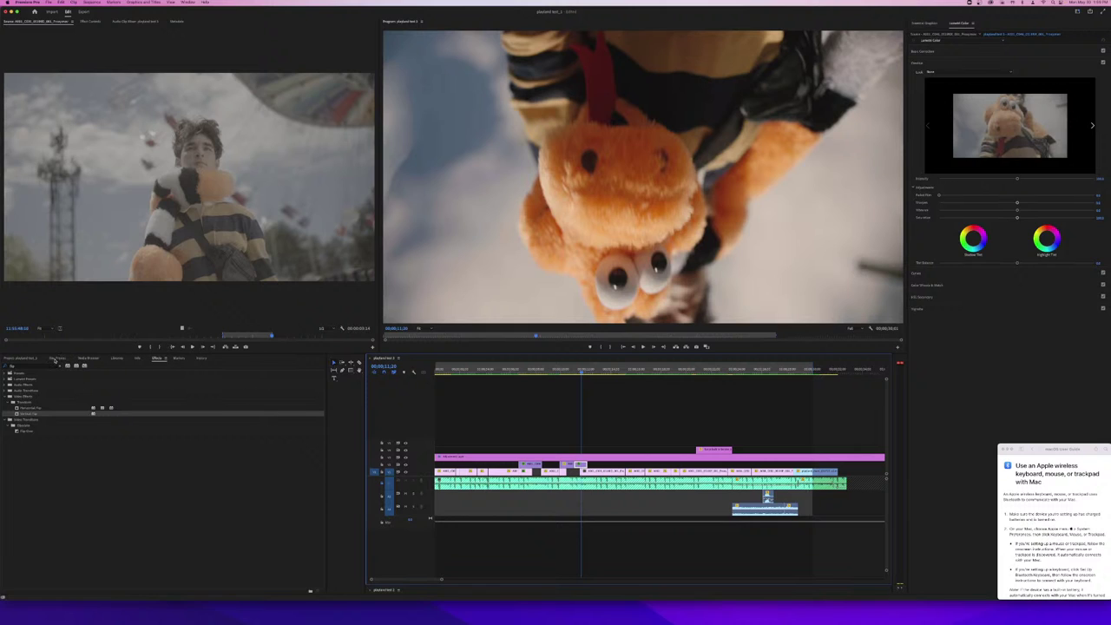
{"action": "left_click", "coordinate": [91, 22]}
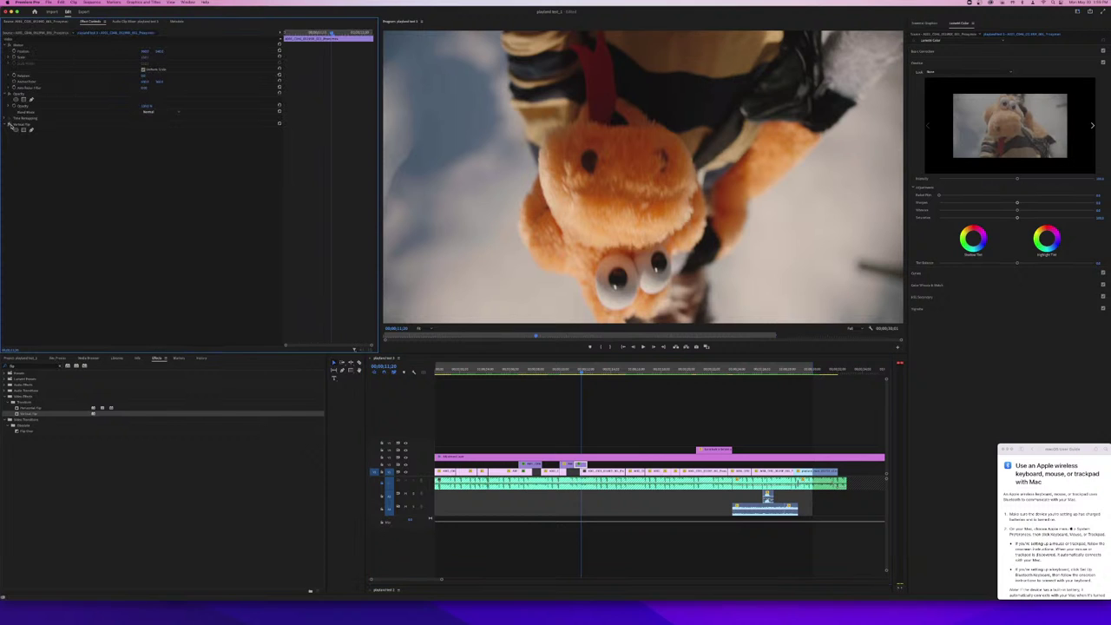
{"action": "left_click", "coordinate": [10, 124]}
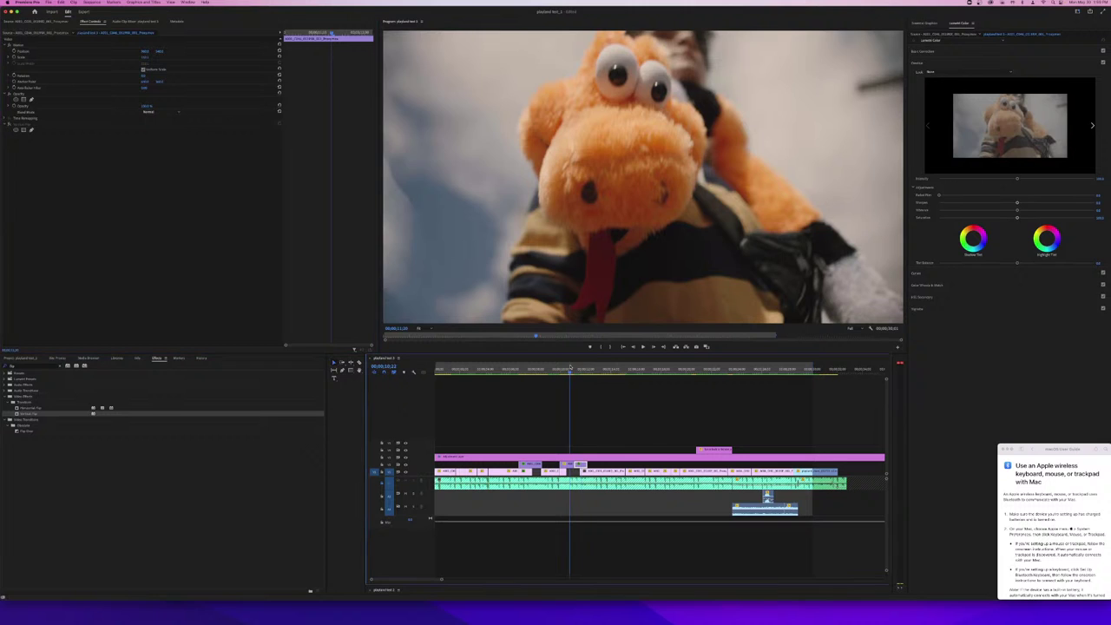
- Play up to the end of the unflipped snake-head close-up, then enlarge the clip and adjust its vertical framing
{"action": "left_click", "coordinate": [570, 367]}
{"action": "key", "text": "space"}
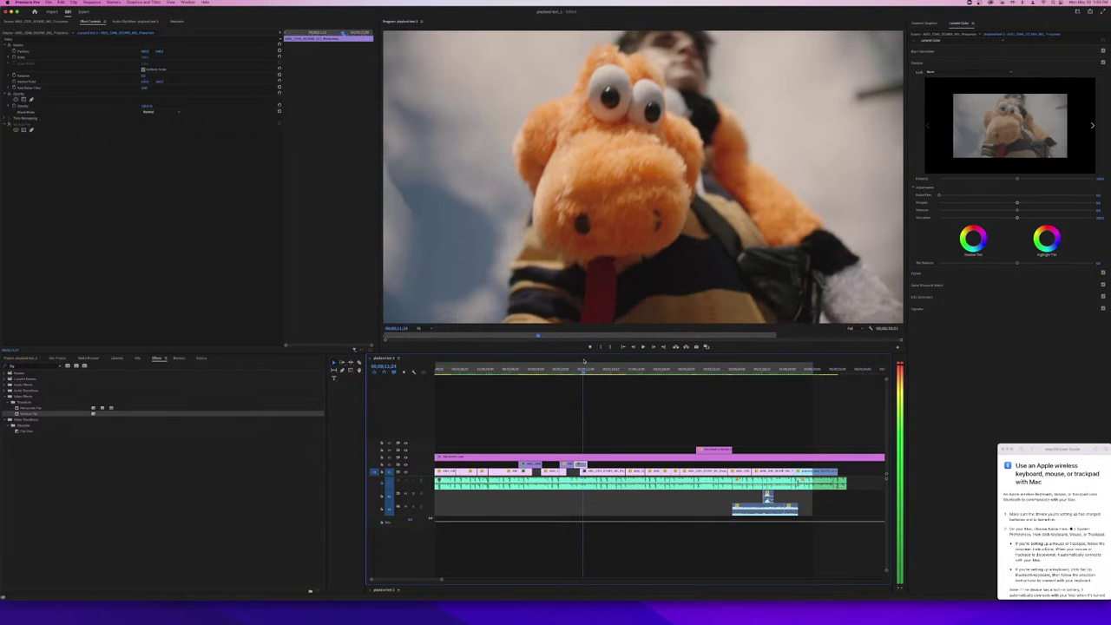
{"action": "key", "text": "Left"}
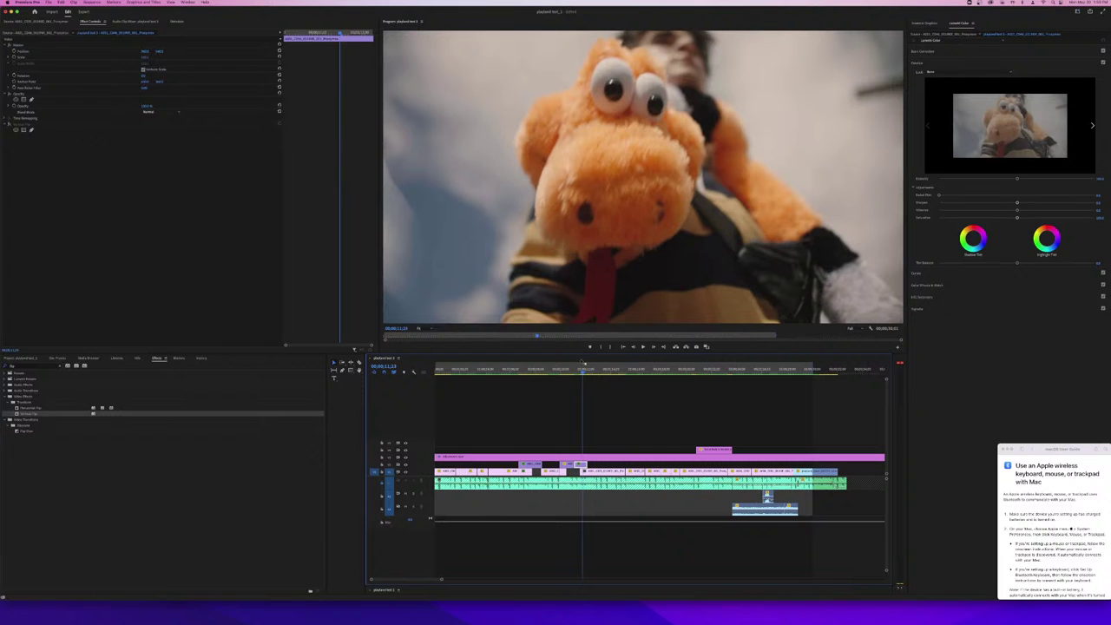
{"action": "left_click_drag", "start_coordinate": [144, 57], "coordinate": [323, 51]}
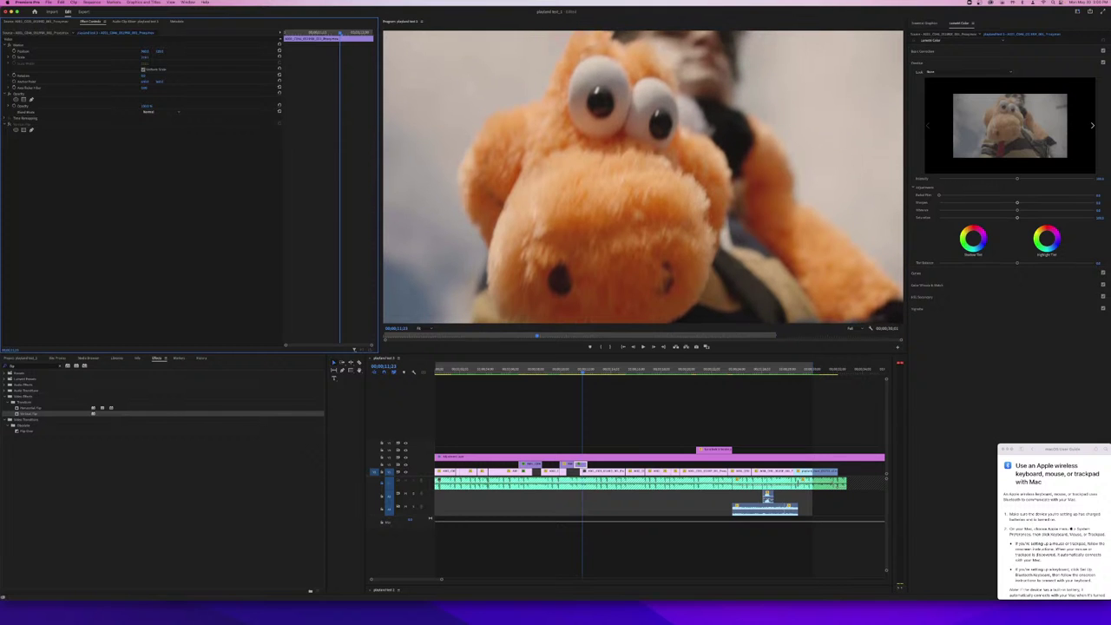
- Replay the cut into the swing-ride shot and try a slightly larger scale on the snake-head close-up
{"action": "left_click", "coordinate": [564, 372]}
{"action": "scroll", "coordinate": [564, 371], "scroll_direction": "right", "scroll_amount": 3}
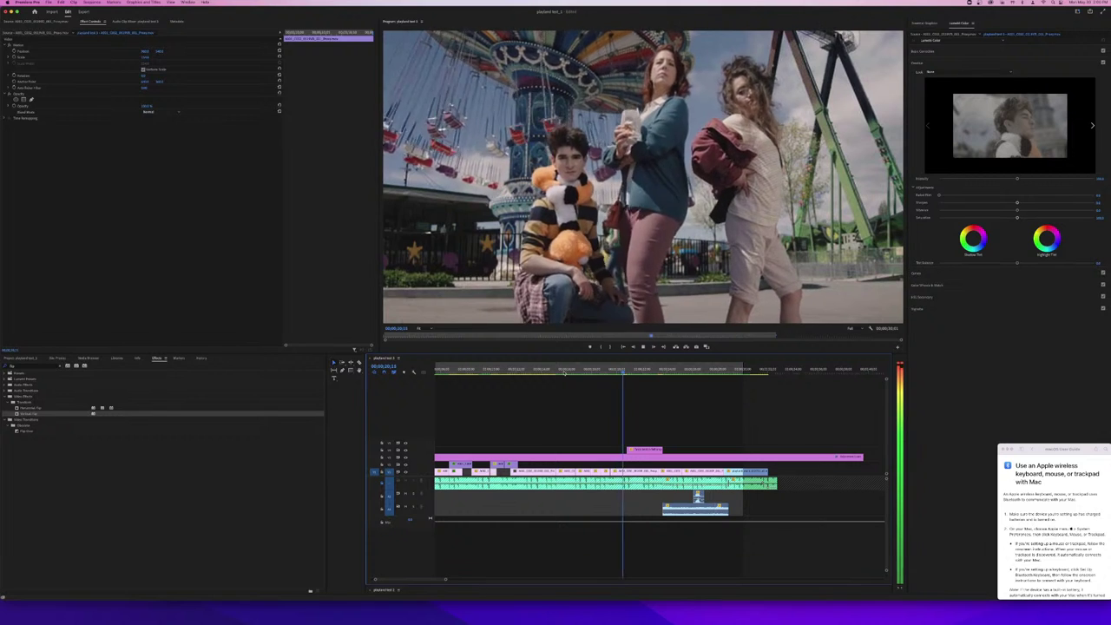
{"action": "left_click", "coordinate": [552, 370]}
{"action": "left_click_drag", "start_coordinate": [552, 370], "coordinate": [513, 371]}
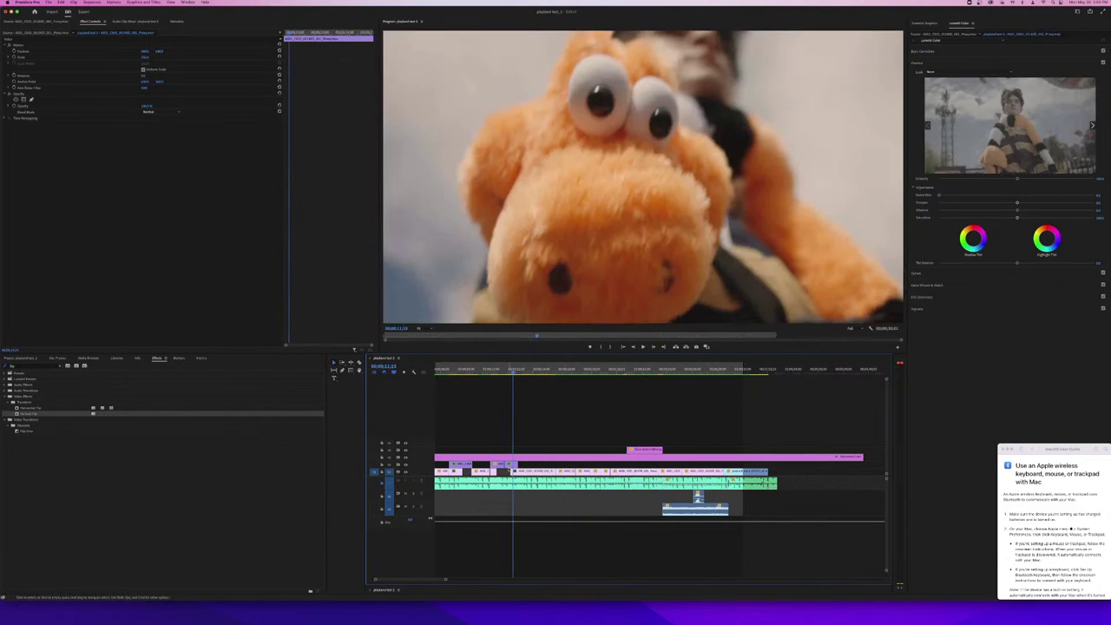
{"action": "left_click", "coordinate": [508, 465]}
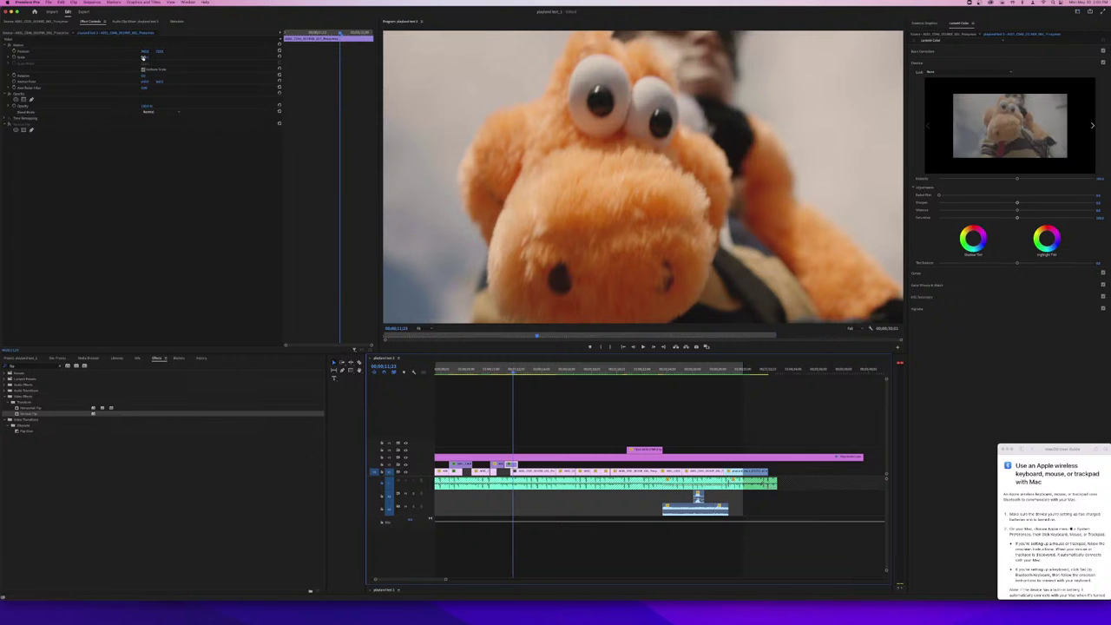
{"action": "left_click_drag", "start_coordinate": [143, 57], "coordinate": [154, 58]}
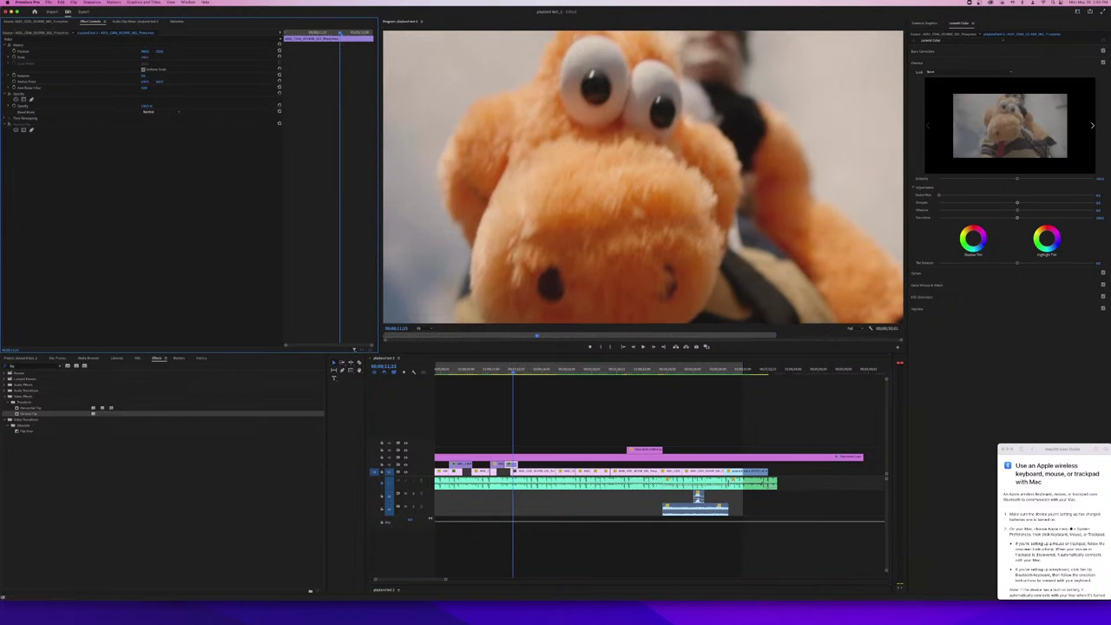
- Replay the edit from before the scarf close-ups and from the sequence start to check its pacing up to the title
{"action": "left_click", "coordinate": [487, 370]}
{"action": "key", "text": "space"}
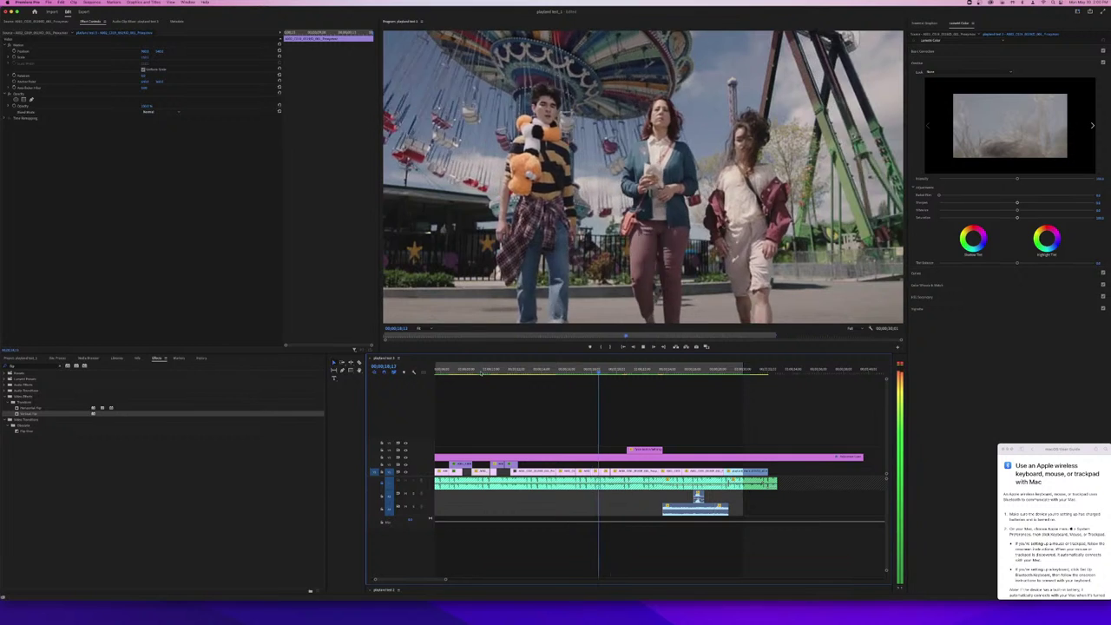
{"action": "left_click", "coordinate": [482, 372]}
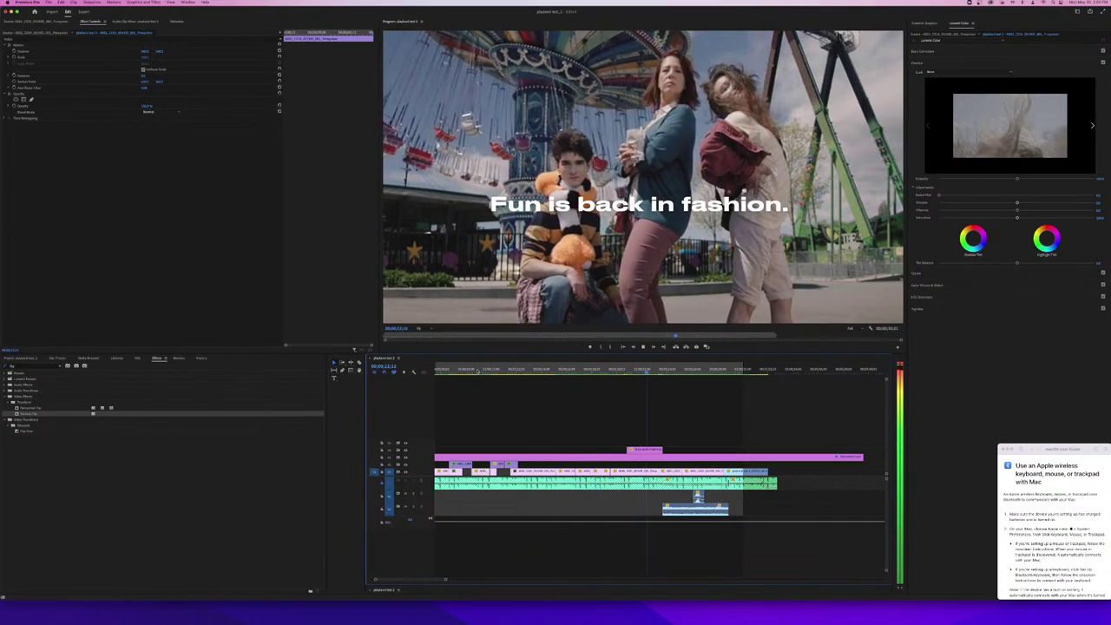
{"action": "key", "text": "space"}
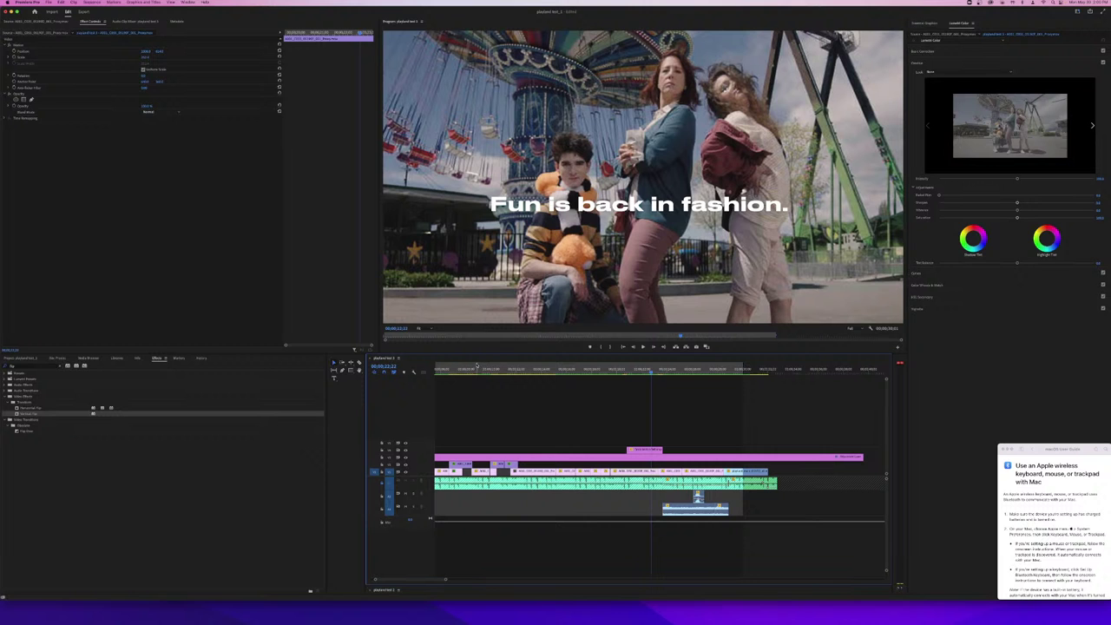
{"action": "key", "text": "Home"}
{"action": "key", "text": "space"}
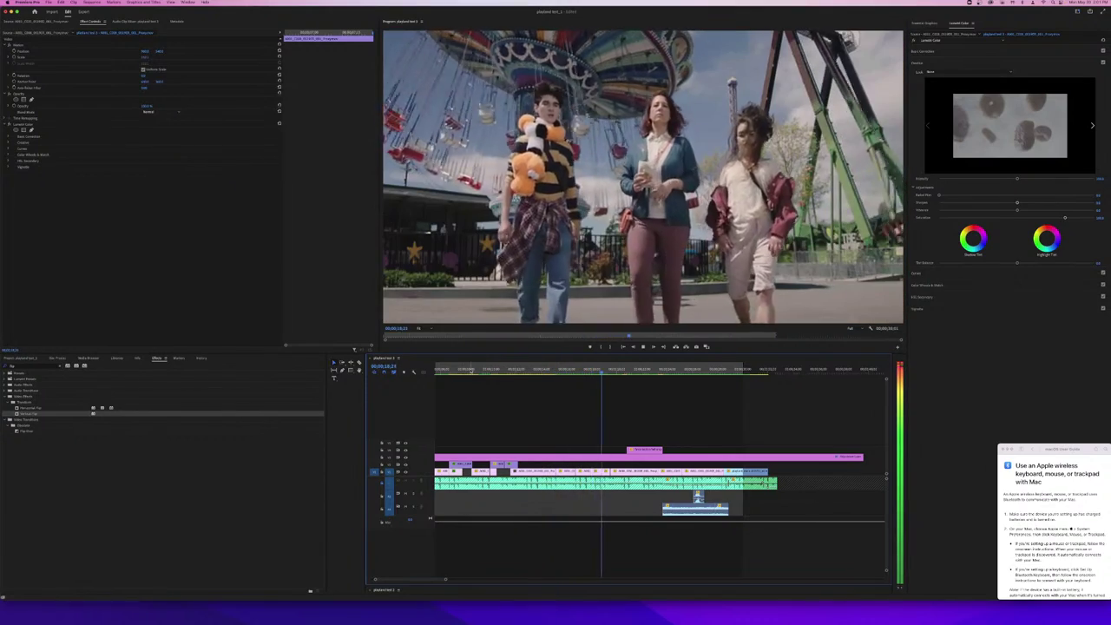
{"action": "key", "text": "space"}
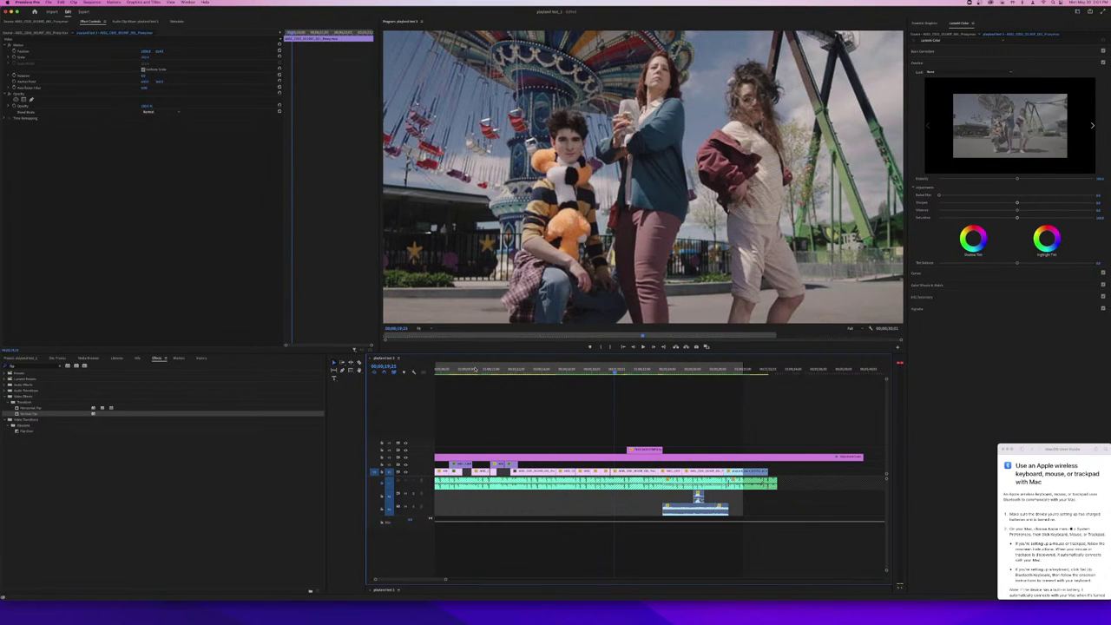
{"action": "left_click_drag", "start_coordinate": [476, 369], "coordinate": [448, 373]}
{"action": "key", "text": "space"}
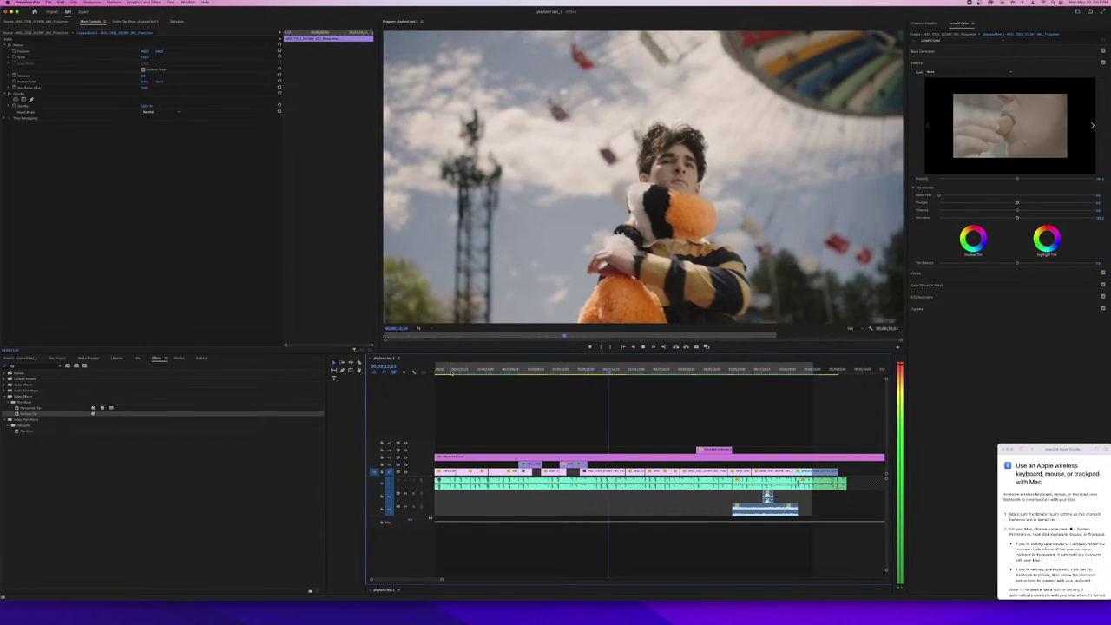
{"action": "key", "text": "space"}
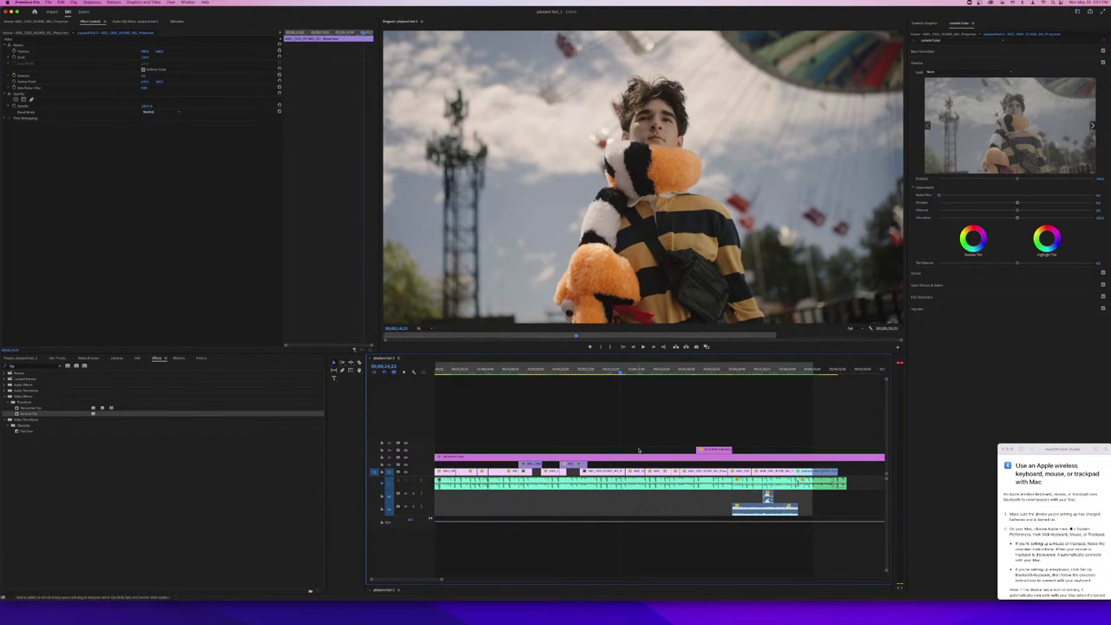
- Shorten the end of the swing-ride scarf shot, move the following video clips earlier to close the gap, and replay the result
{"action": "left_click_drag", "start_coordinate": [734, 465], "coordinate": [805, 474]}
{"action": "left_click_drag", "start_coordinate": [564, 373], "coordinate": [550, 372]}
{"action": "key", "text": "space"}
{"action": "key", "text": "space"}
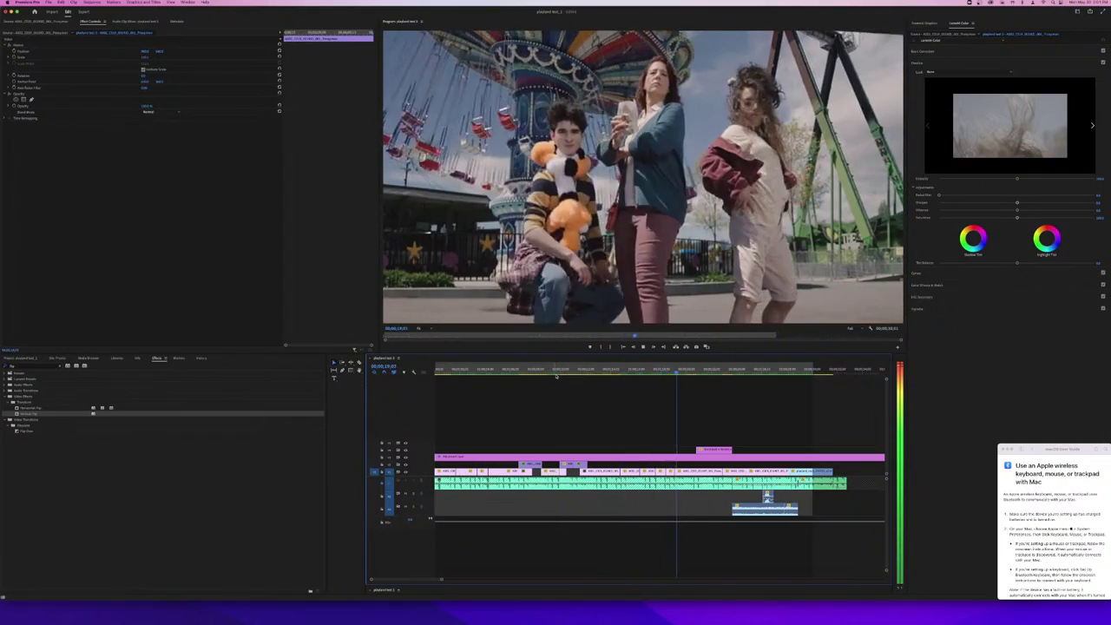
- Move the "Fun is back in fashion." title, the closing music section and the sound effects earlier to match the shortened video
{"action": "key", "text": "space"}
{"action": "left_click_drag", "start_coordinate": [721, 450], "coordinate": [714, 450]}
{"action": "key", "text": "space"}
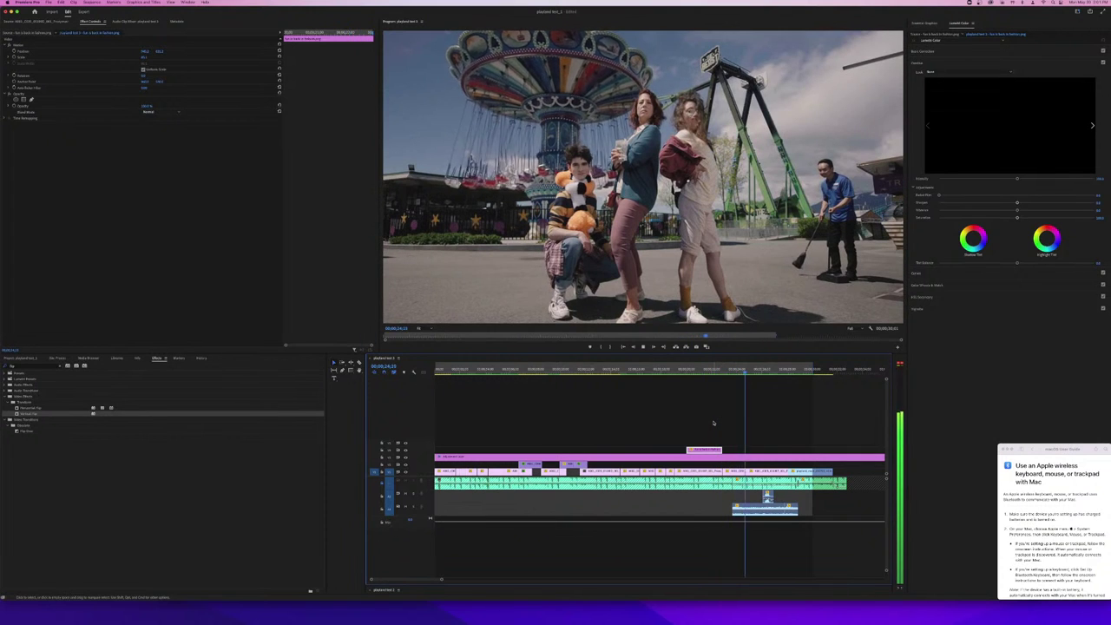
{"action": "key", "text": "space"}
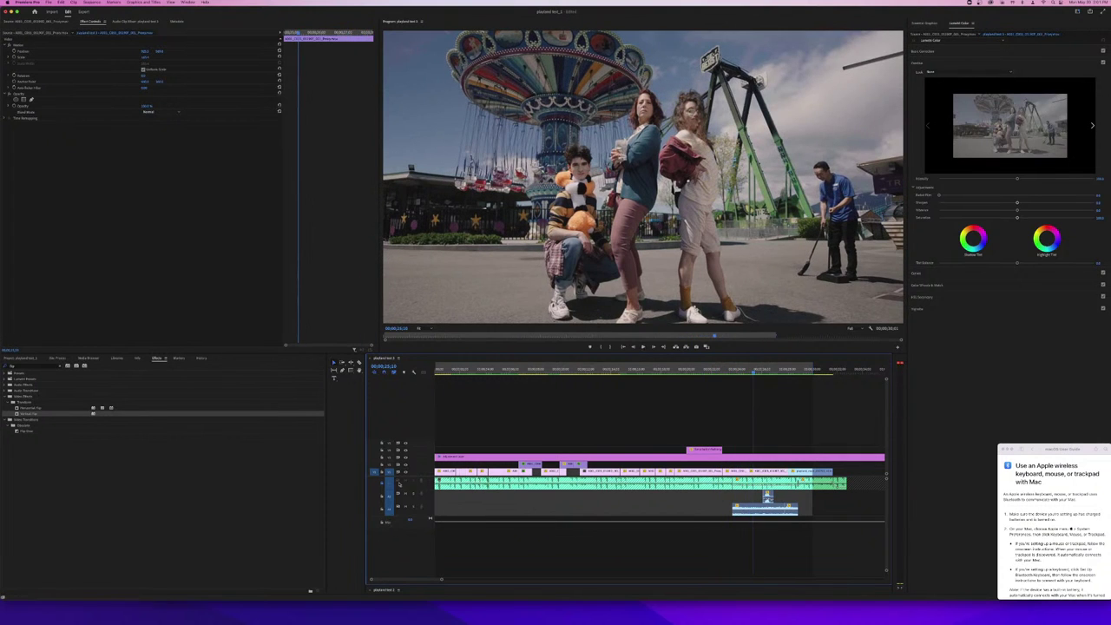
{"action": "left_click", "coordinate": [598, 480]}
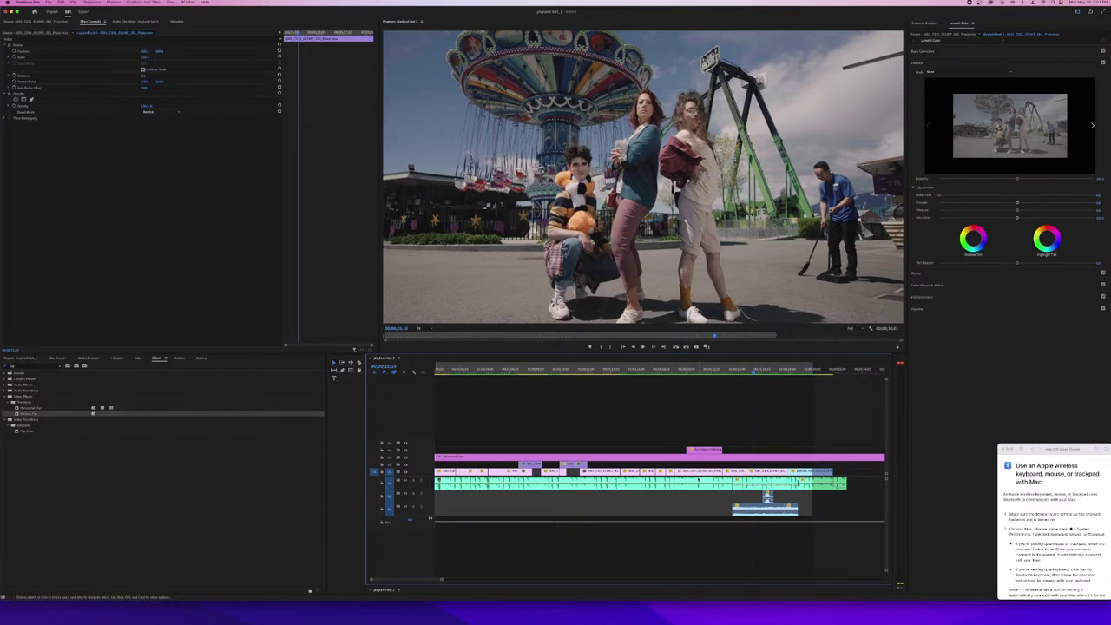
{"action": "left_click_drag", "start_coordinate": [730, 480], "coordinate": [802, 486]}
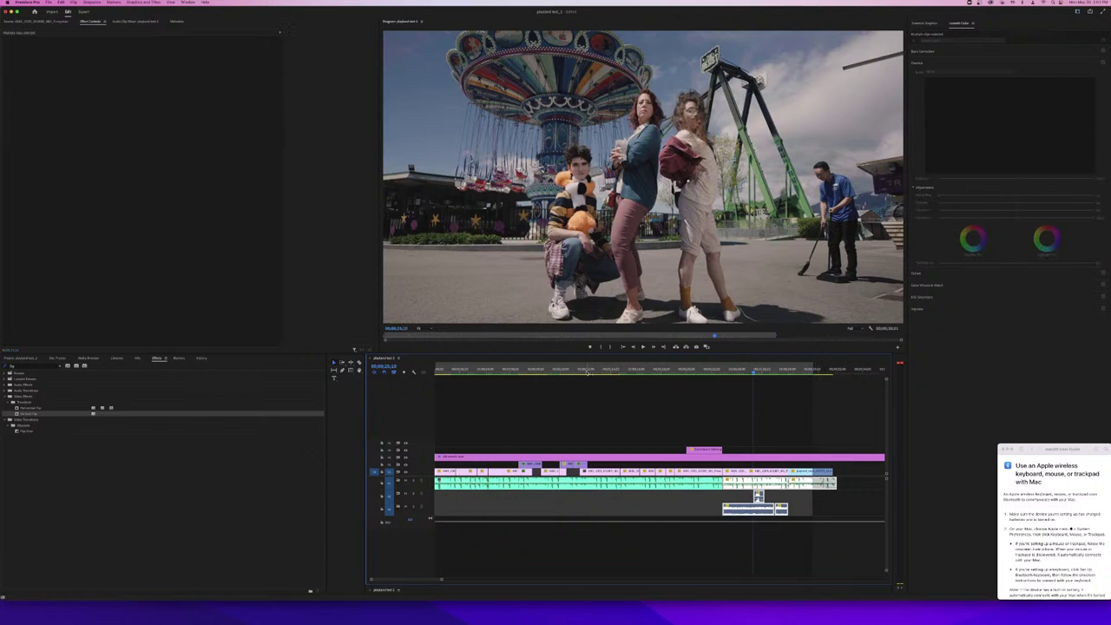
- Reduce the scale of the snake-head close-up slightly and replay it into the swing-ride shot
{"action": "left_click", "coordinate": [580, 370]}
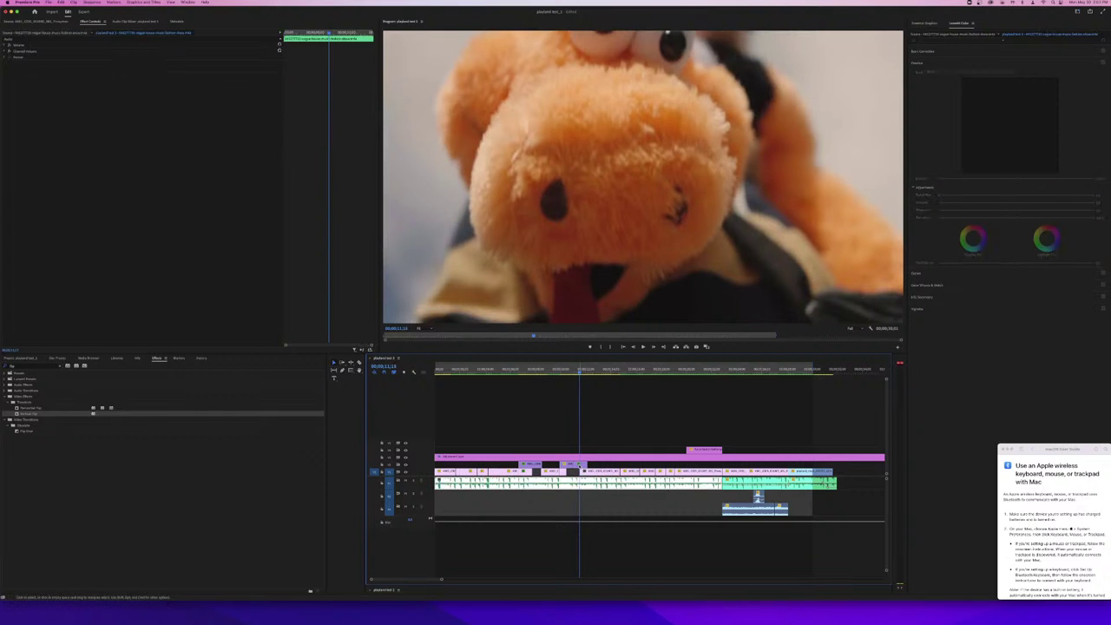
{"action": "left_click", "coordinate": [579, 465]}
{"action": "left_click_drag", "start_coordinate": [146, 58], "coordinate": [132, 57]}
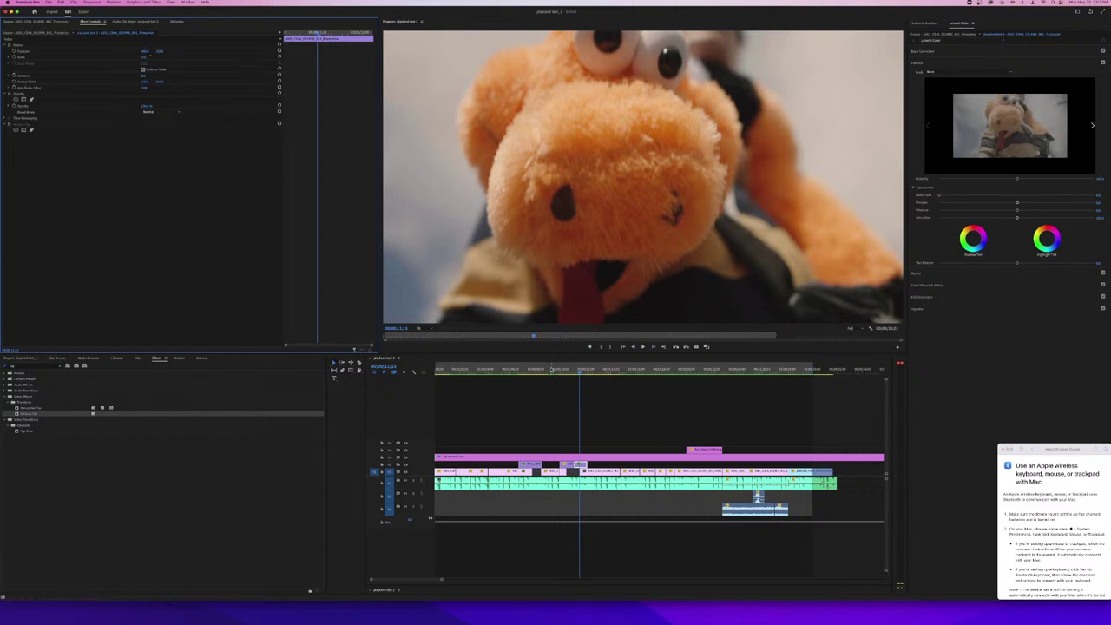
{"action": "left_click", "coordinate": [551, 369]}
{"action": "key", "text": "space"}
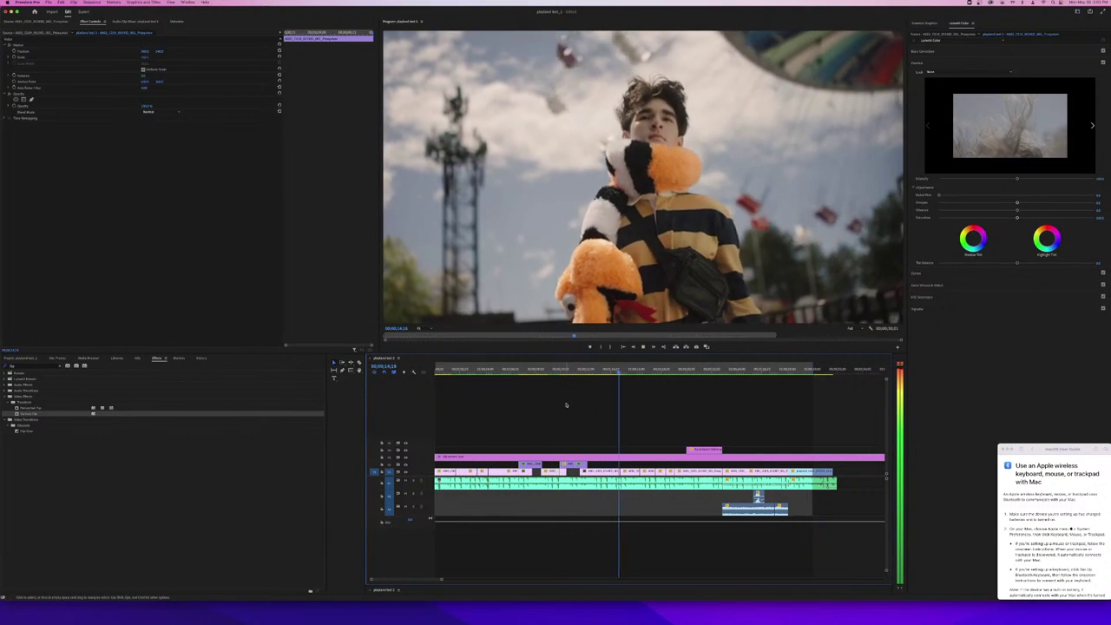
{"action": "key", "text": "space"}
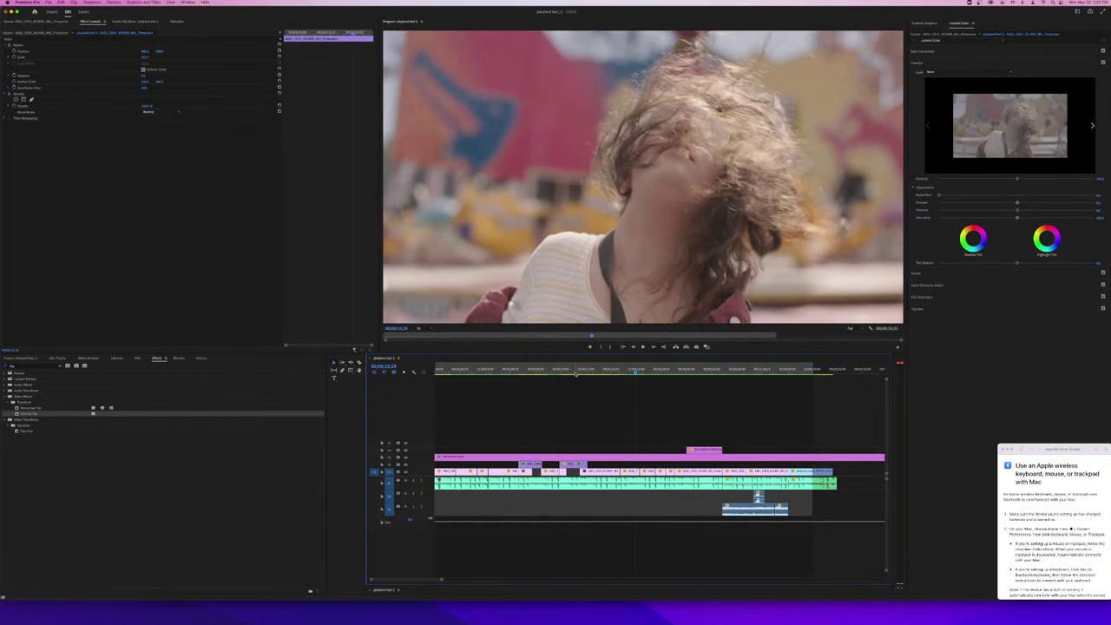
- Scale the snake-head close-up down a little more at its last frames and replay the sequence through the closing wide shot
{"action": "left_click", "coordinate": [575, 373]}
{"action": "key", "text": "space"}
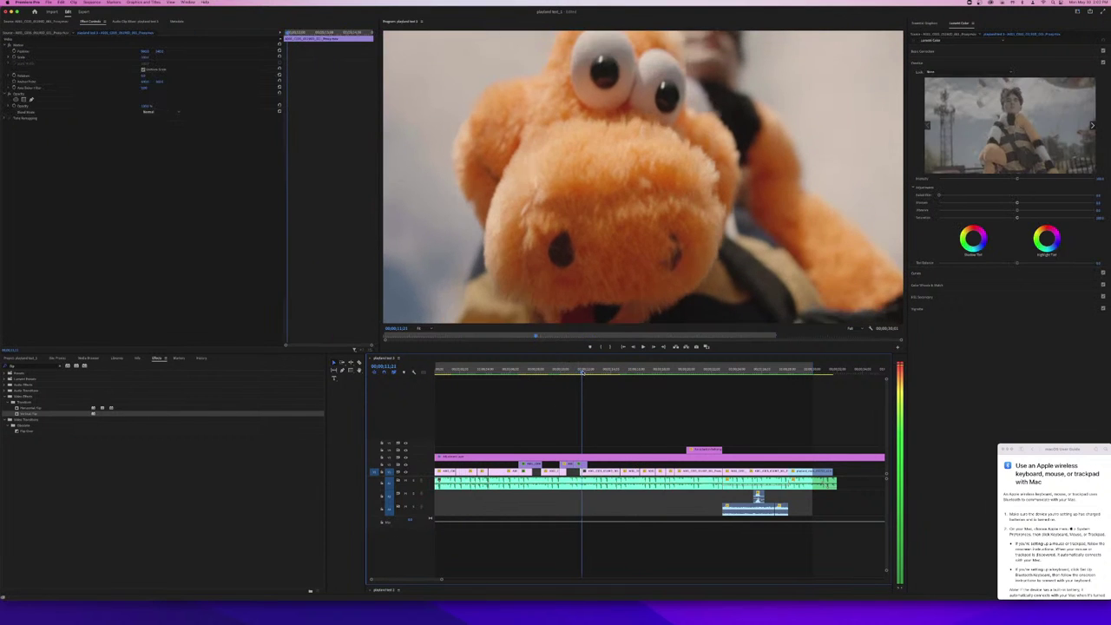
{"action": "key", "text": "space"}
{"action": "left_click", "coordinate": [580, 465]}
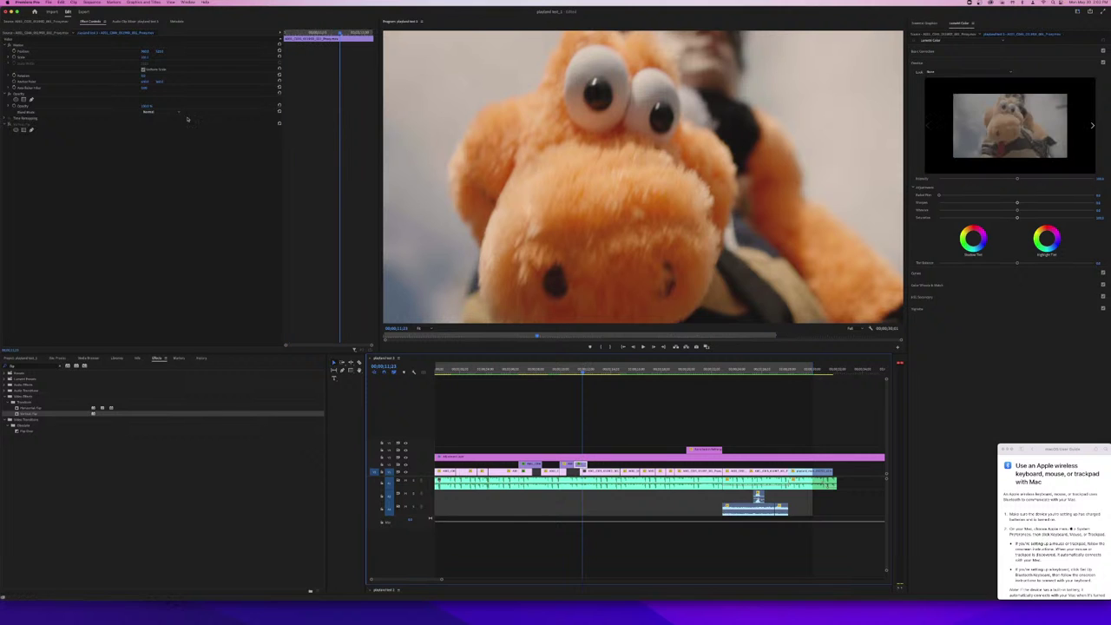
{"action": "left_click", "coordinate": [146, 58]}
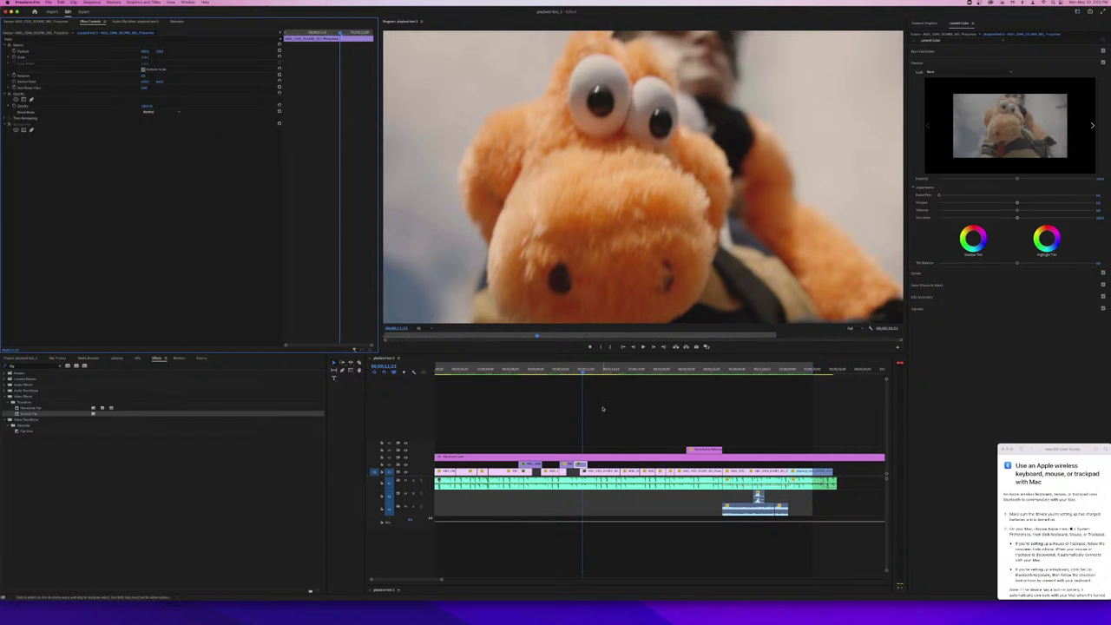
{"action": "left_click_drag", "start_coordinate": [573, 364], "coordinate": [542, 368]}
{"action": "key", "text": "space"}
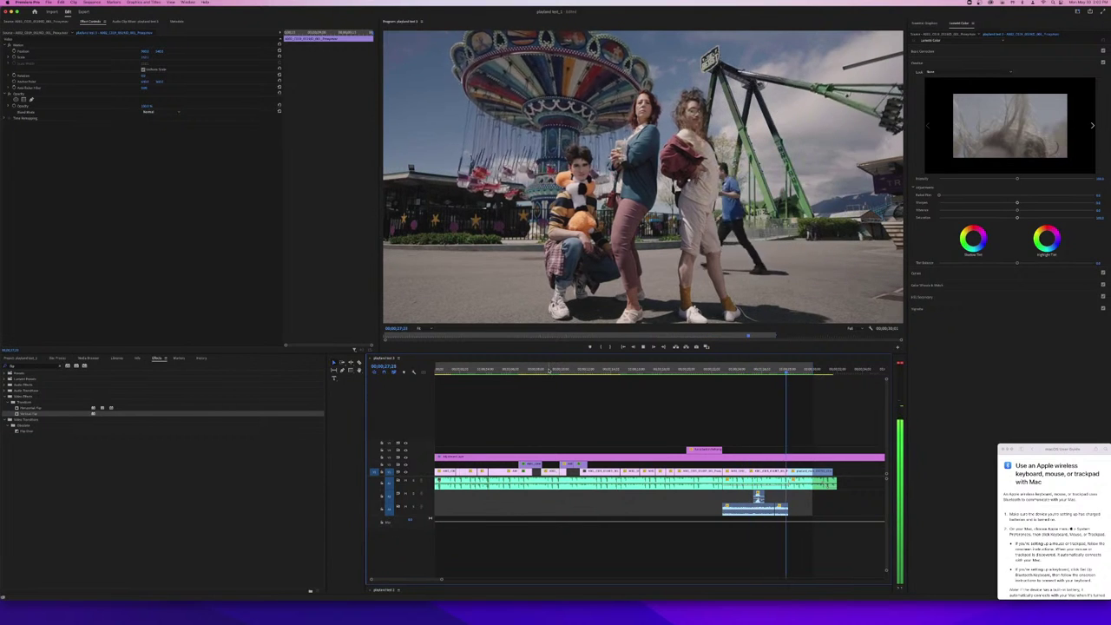
- Load the hair-flip ride shot of the woman in the maroon jacket from the bin and mark a short section of it
{"action": "key", "text": "space"}
{"action": "left_click", "coordinate": [573, 371]}
{"action": "left_click_drag", "start_coordinate": [573, 372], "coordinate": [542, 372]}
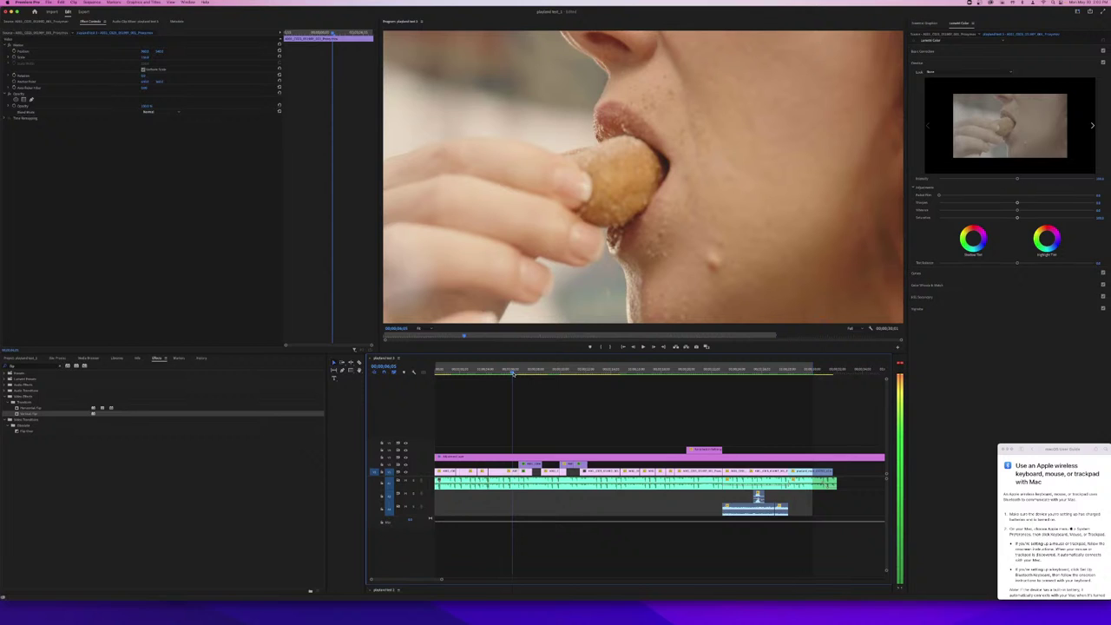
{"action": "key", "text": "k"}
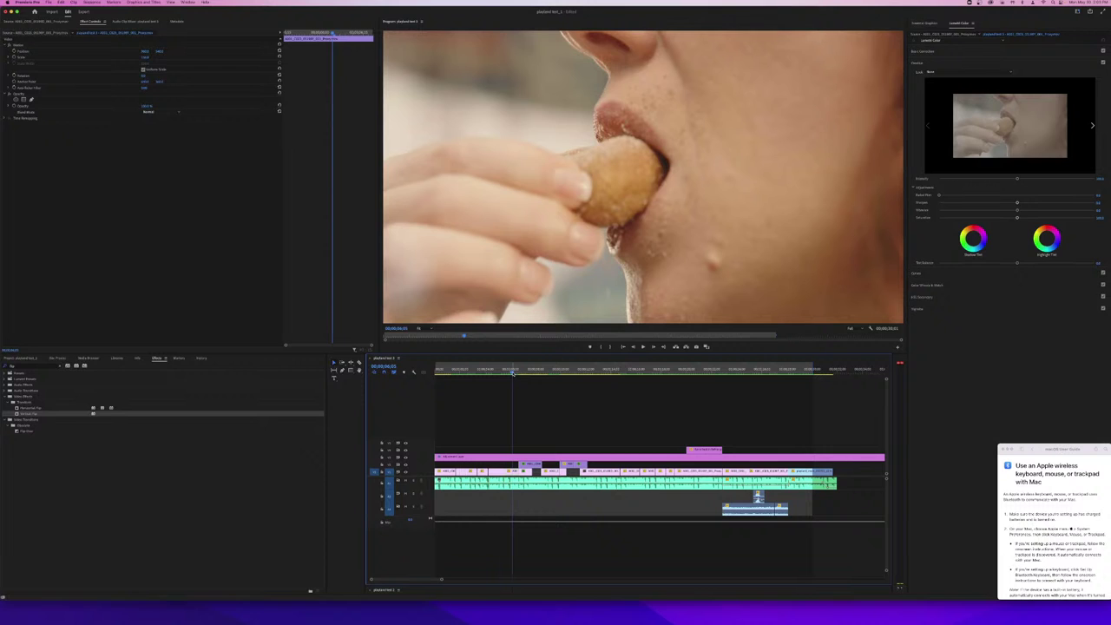
{"action": "left_click", "coordinate": [59, 358]}
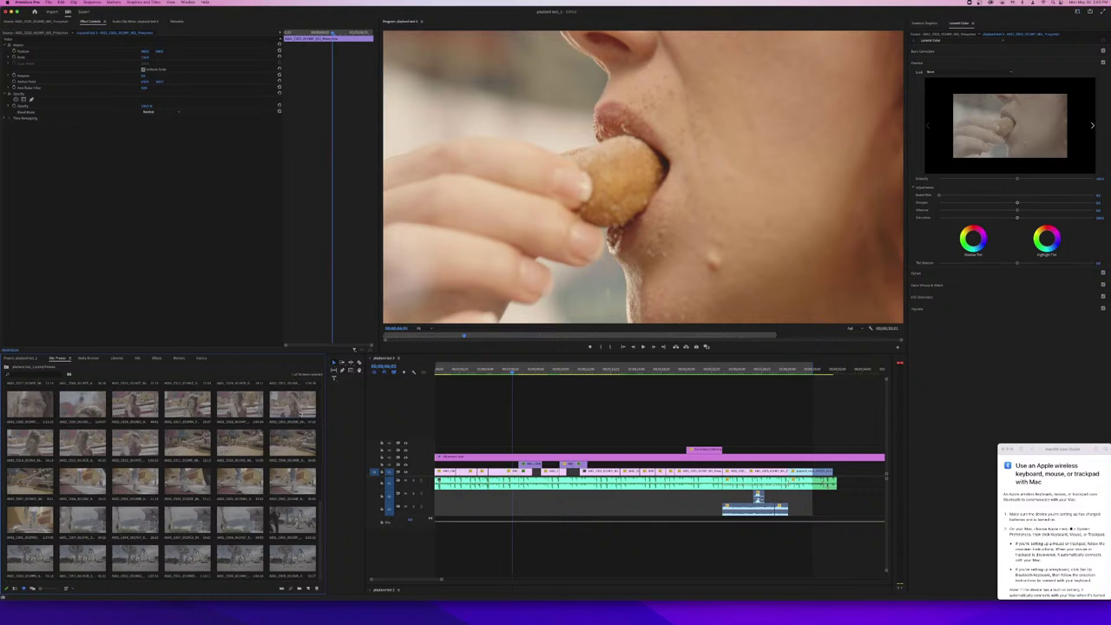
{"action": "double_click", "coordinate": [299, 414]}
{"action": "left_click_drag", "start_coordinate": [161, 336], "coordinate": [228, 337]}
{"action": "key", "text": "i"}
{"action": "key", "text": "space"}
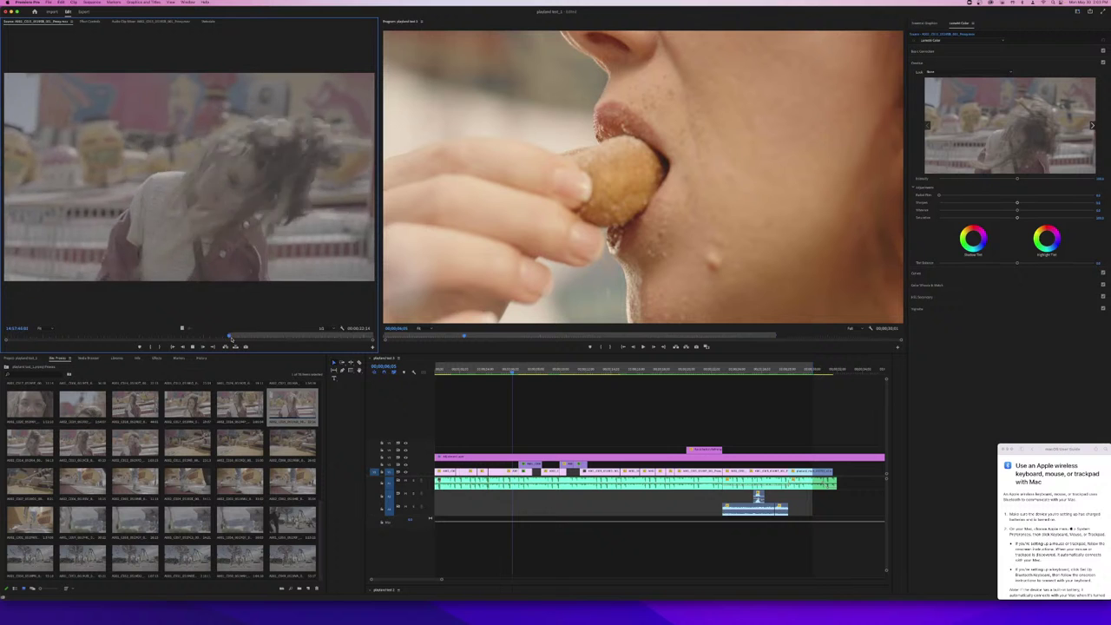
{"action": "left_click_drag", "start_coordinate": [231, 340], "coordinate": [240, 338]}
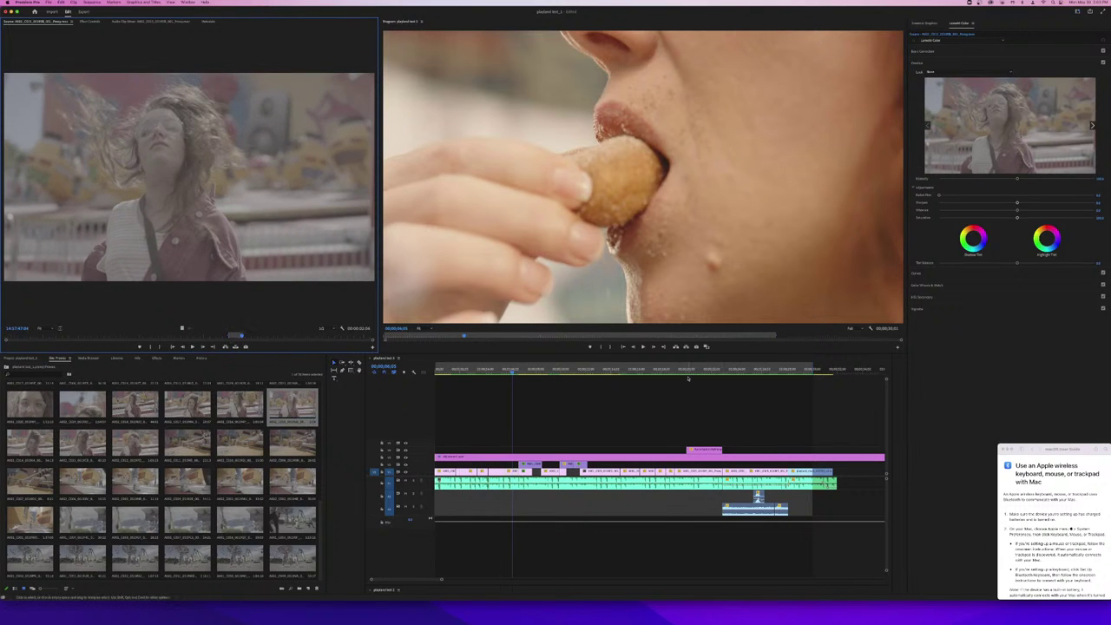
- Place the marked hair-flip section on the track above the main video, shifting the following video clips and the title slightly later
{"action": "left_click_drag", "start_coordinate": [690, 372], "coordinate": [619, 374]}
{"action": "left_click_drag", "start_coordinate": [181, 327], "coordinate": [814, 471]}
{"action": "left_click_drag", "start_coordinate": [704, 452], "coordinate": [713, 452]}
- Scale the added hair-flip clip to the frame size and replay the sequence from the floating doughnuts shot
{"action": "left_click_drag", "start_coordinate": [624, 371], "coordinate": [633, 373]}
{"action": "right_click", "coordinate": [640, 459]}
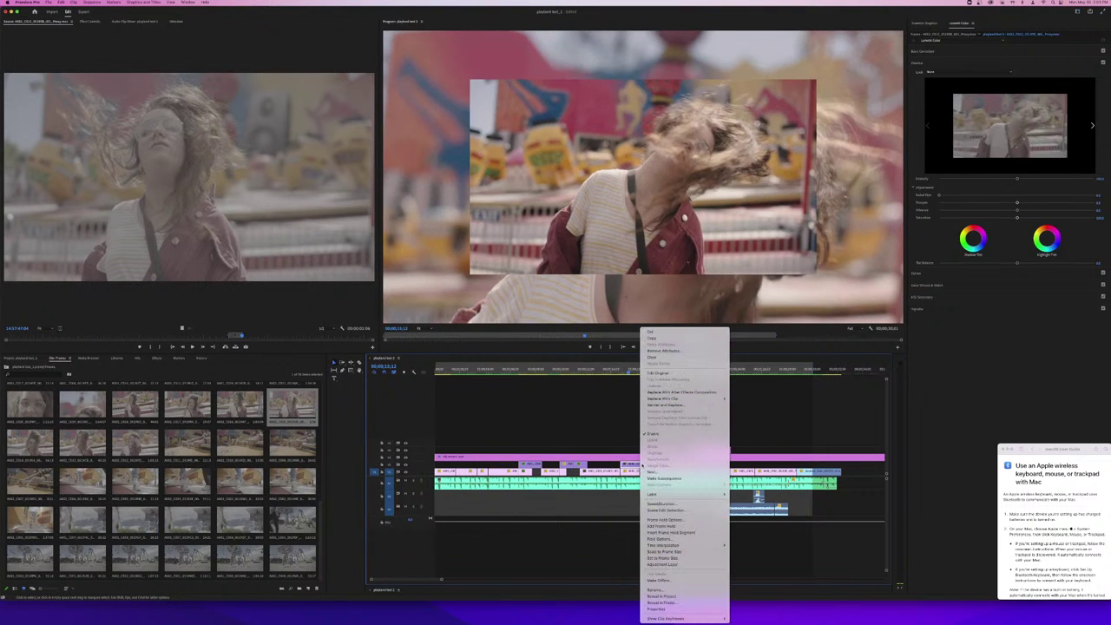
{"action": "left_click", "coordinate": [681, 552]}
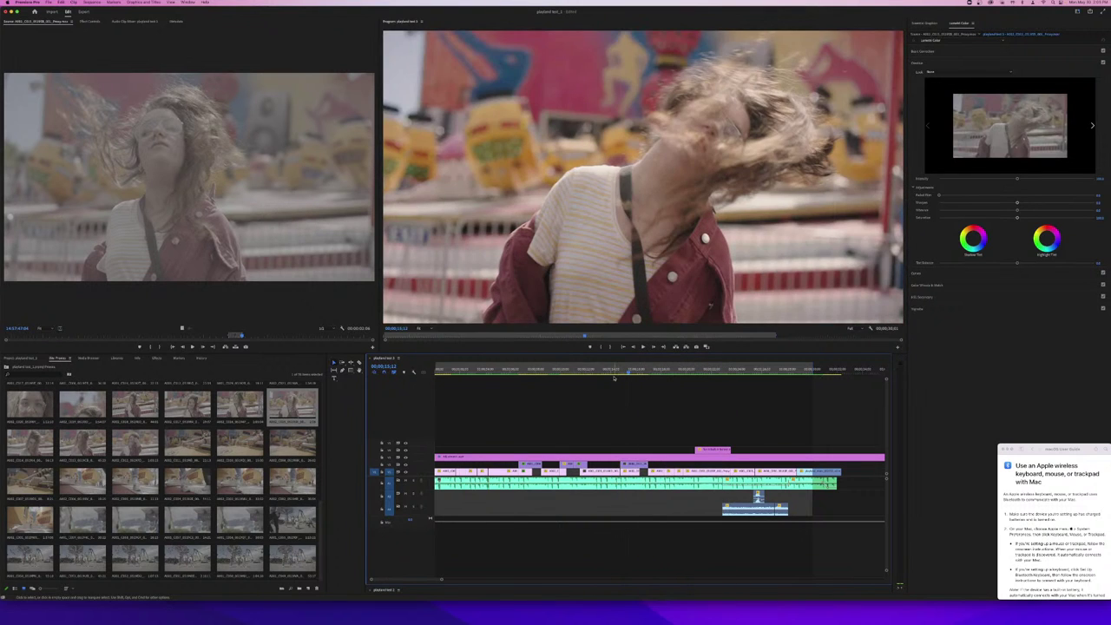
{"action": "left_click_drag", "start_coordinate": [591, 368], "coordinate": [536, 370]}
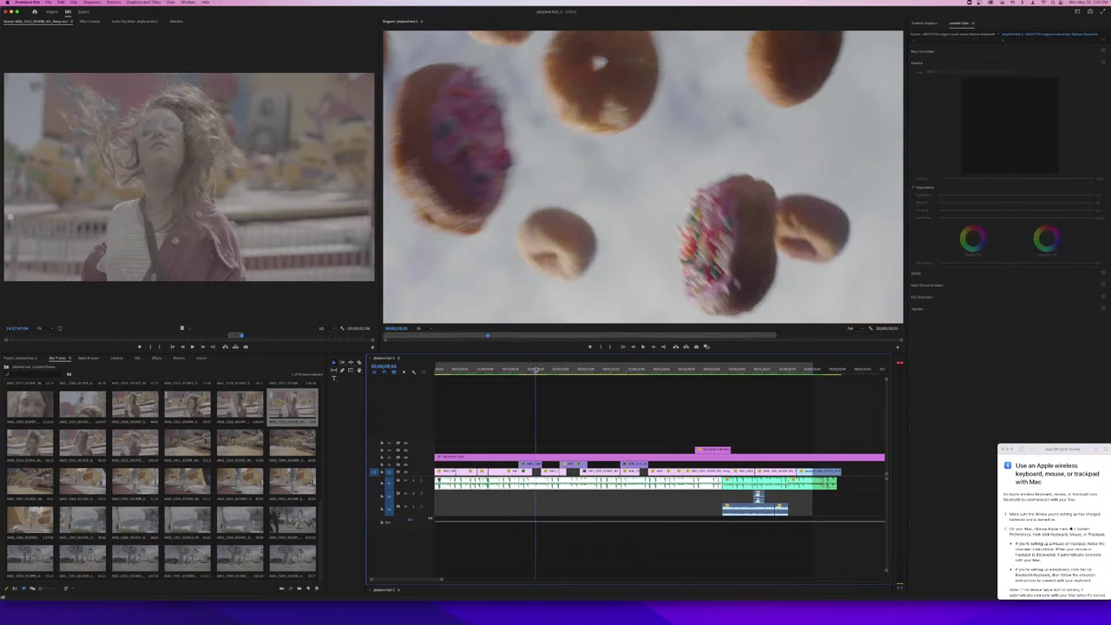
{"action": "key", "text": "space"}
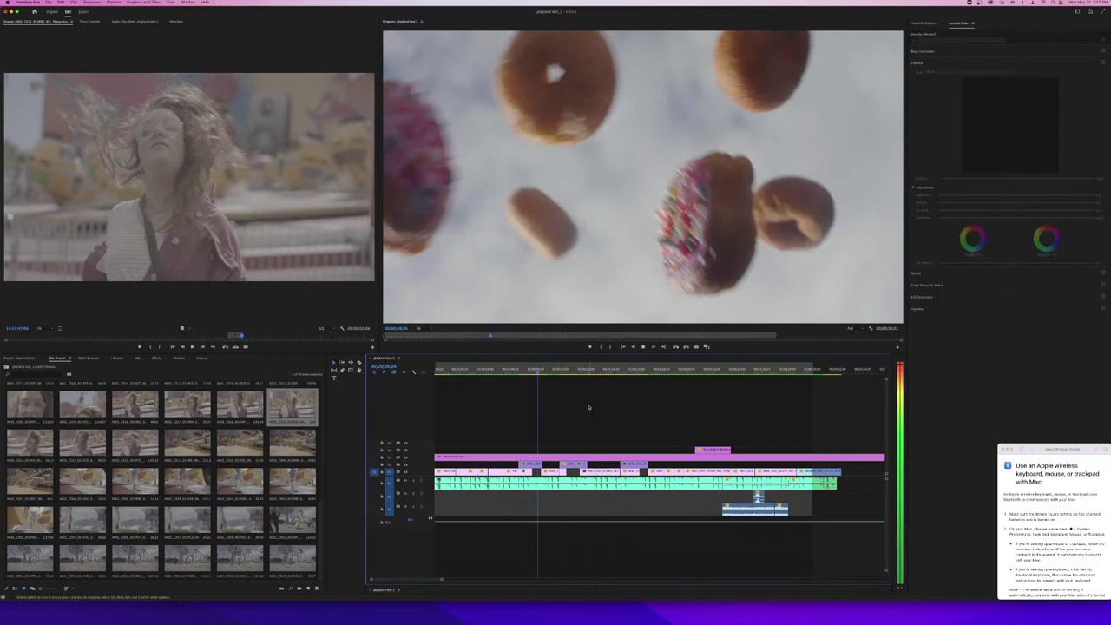
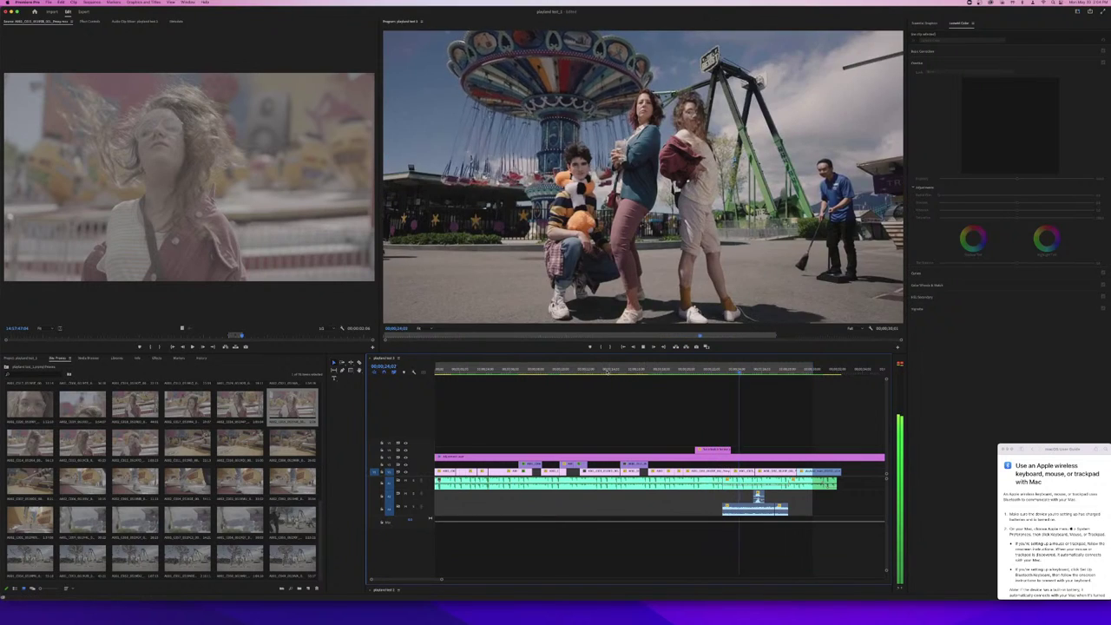
- Replay the cuts from the hair-flip shot through the glasses close-up to the walking trio to judge their flow
{"action": "left_click", "coordinate": [607, 370]}
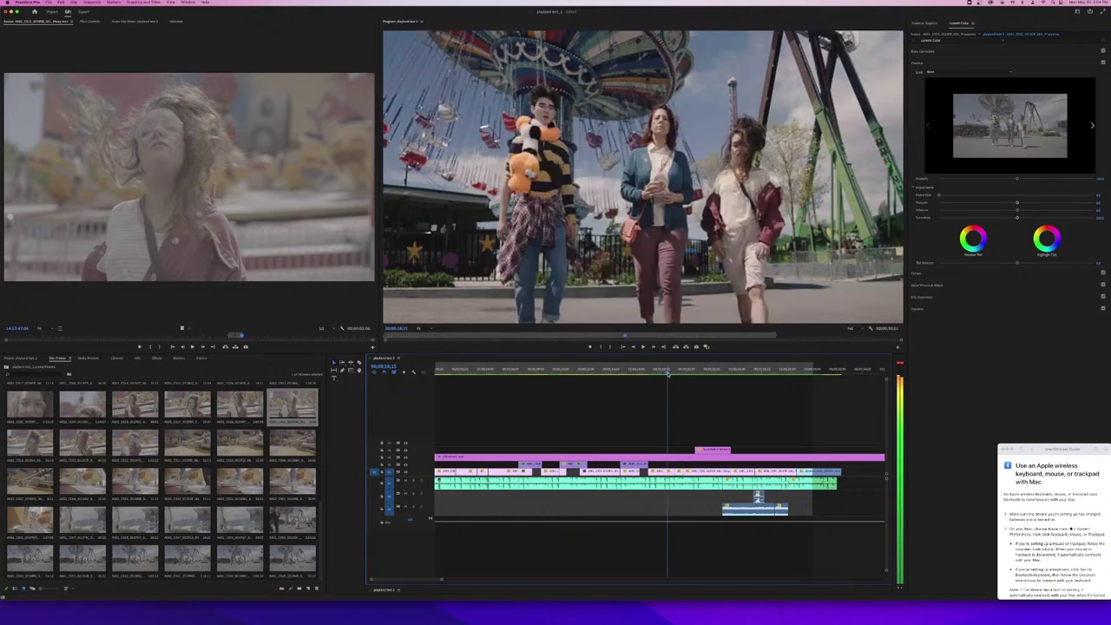
{"action": "left_click", "coordinate": [616, 379]}
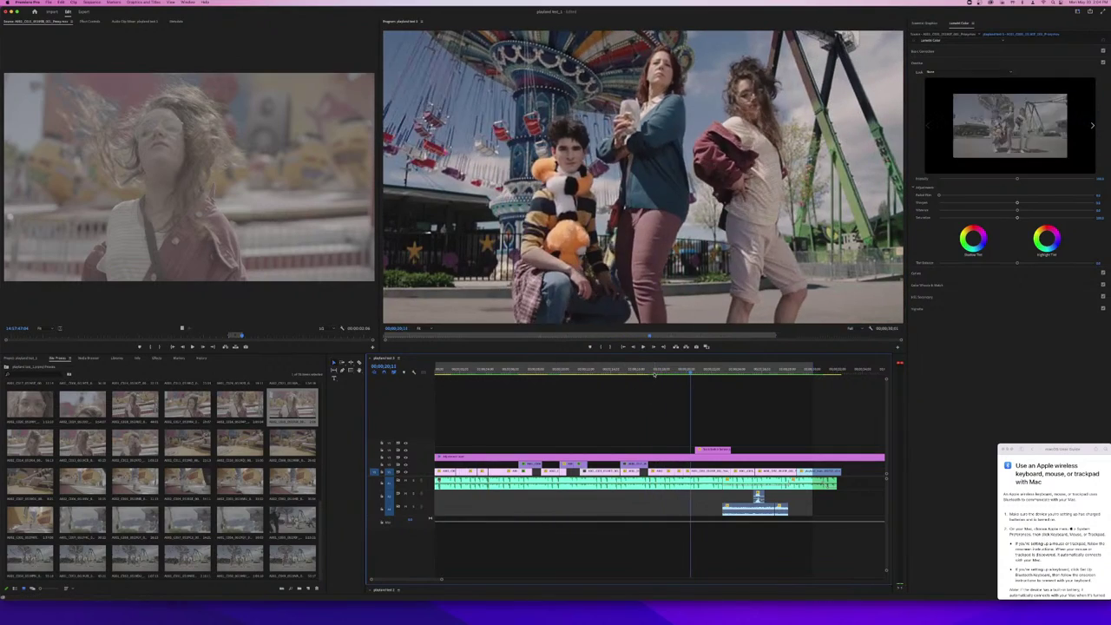
{"action": "left_click", "coordinate": [654, 372]}
{"action": "key", "text": "space"}
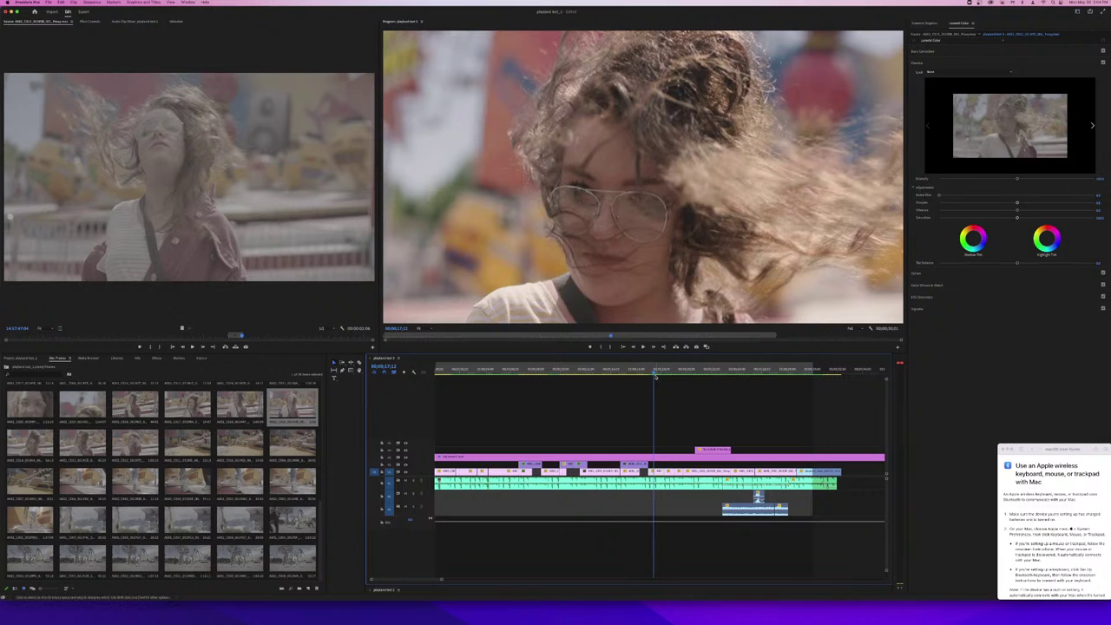
{"action": "key", "text": "space"}
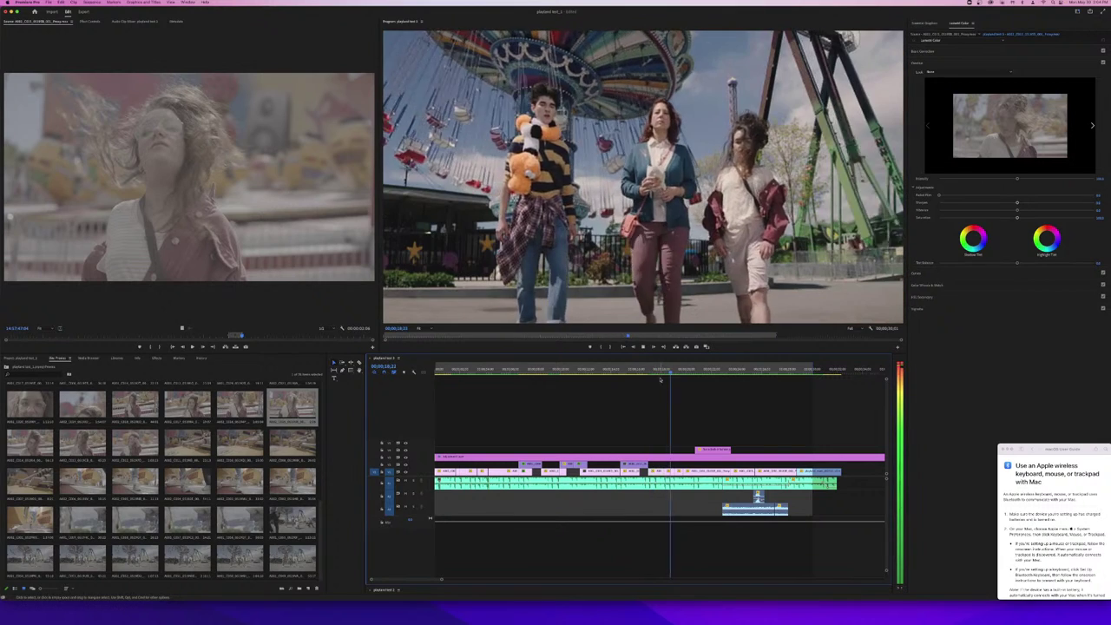
{"action": "left_click", "coordinate": [647, 373]}
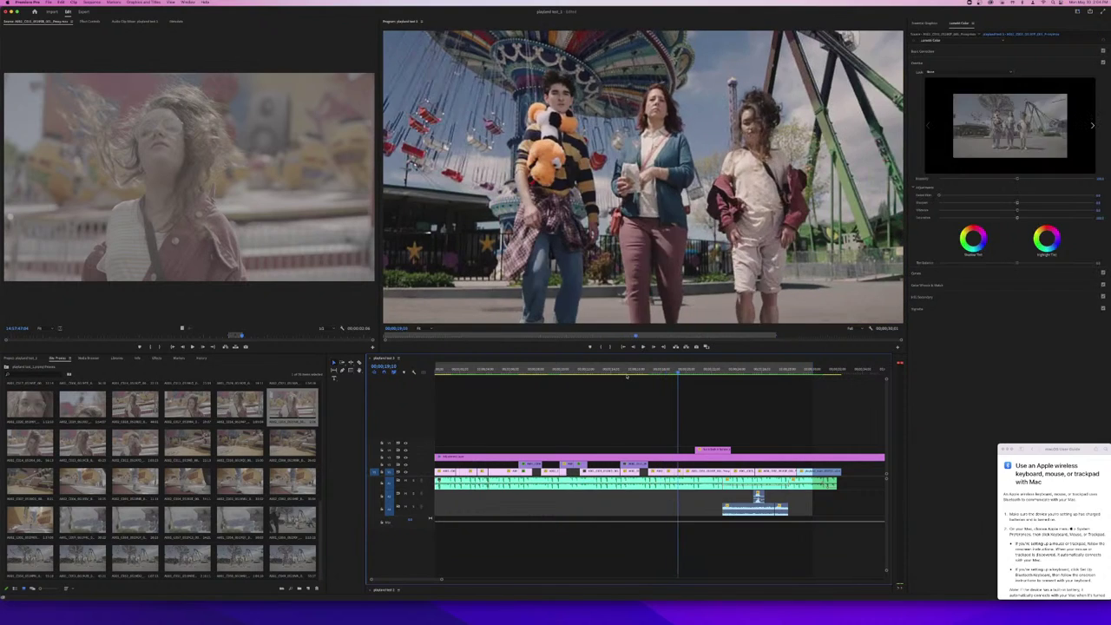
{"action": "left_click", "coordinate": [640, 372]}
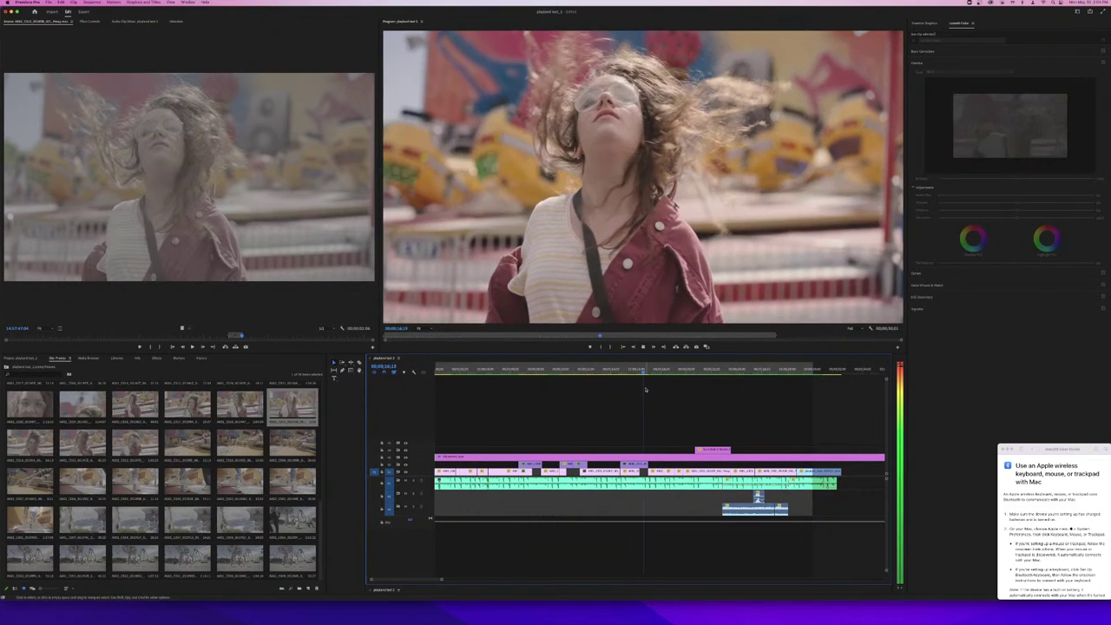
{"action": "key", "text": "space"}
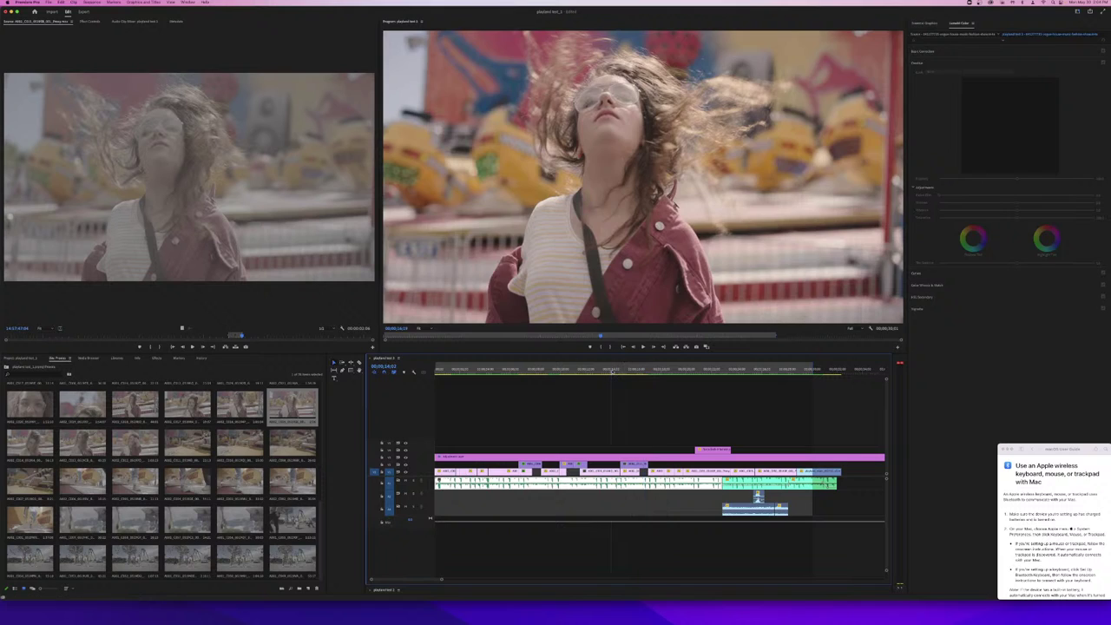
{"action": "left_click", "coordinate": [612, 372]}
{"action": "key", "text": "space"}
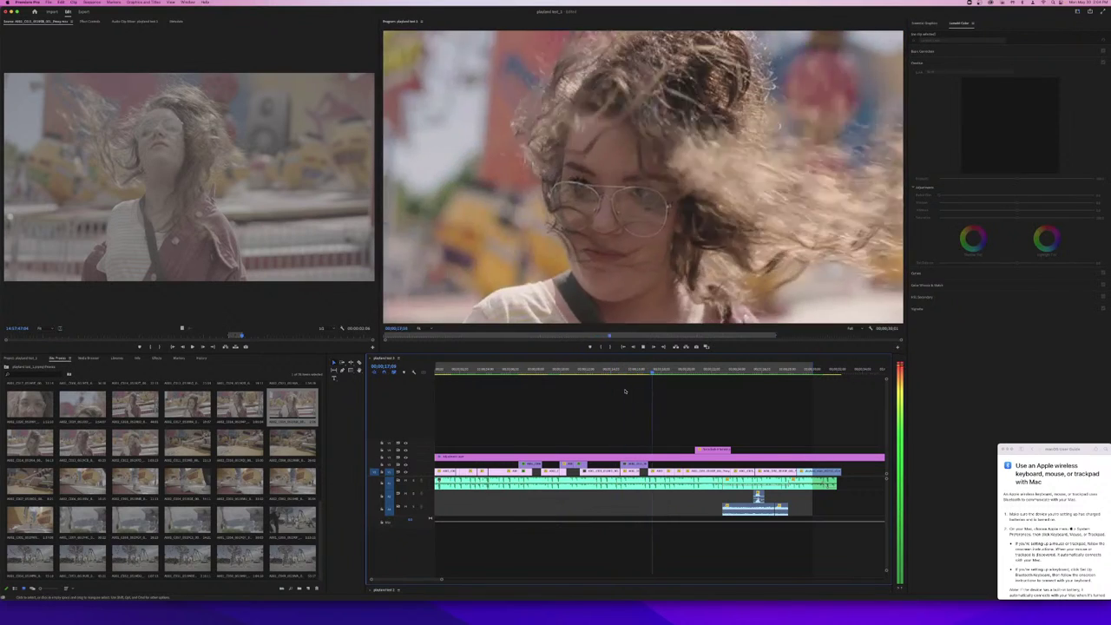
{"action": "key", "text": "space"}
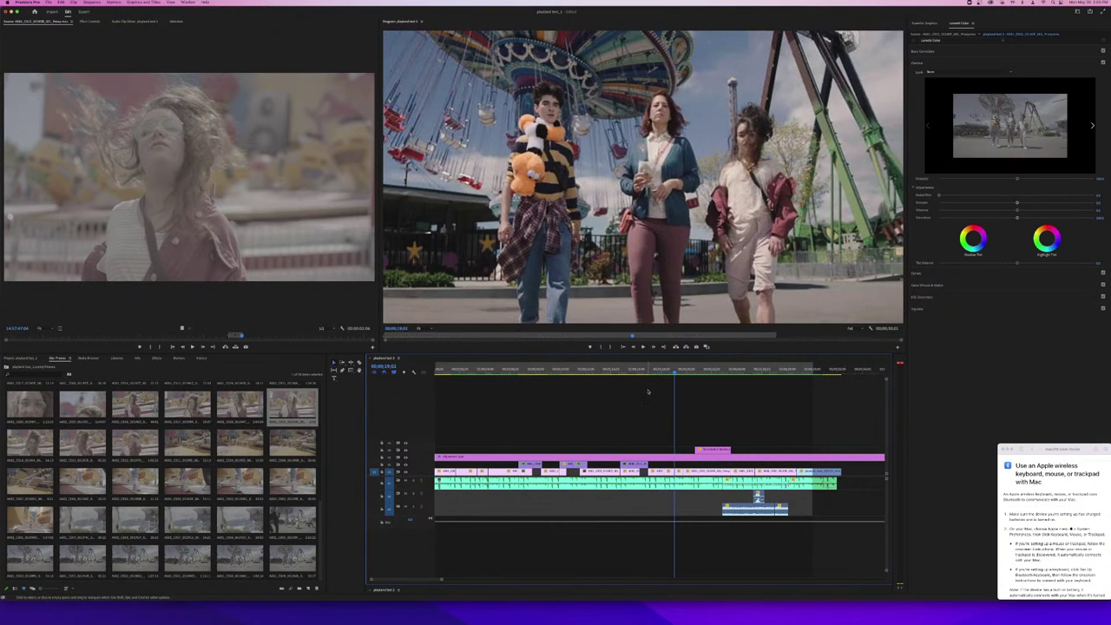
- Open the source of the glasses close-up, mark a different section of it and place that on the track above the main video
{"action": "left_click", "coordinate": [653, 370]}
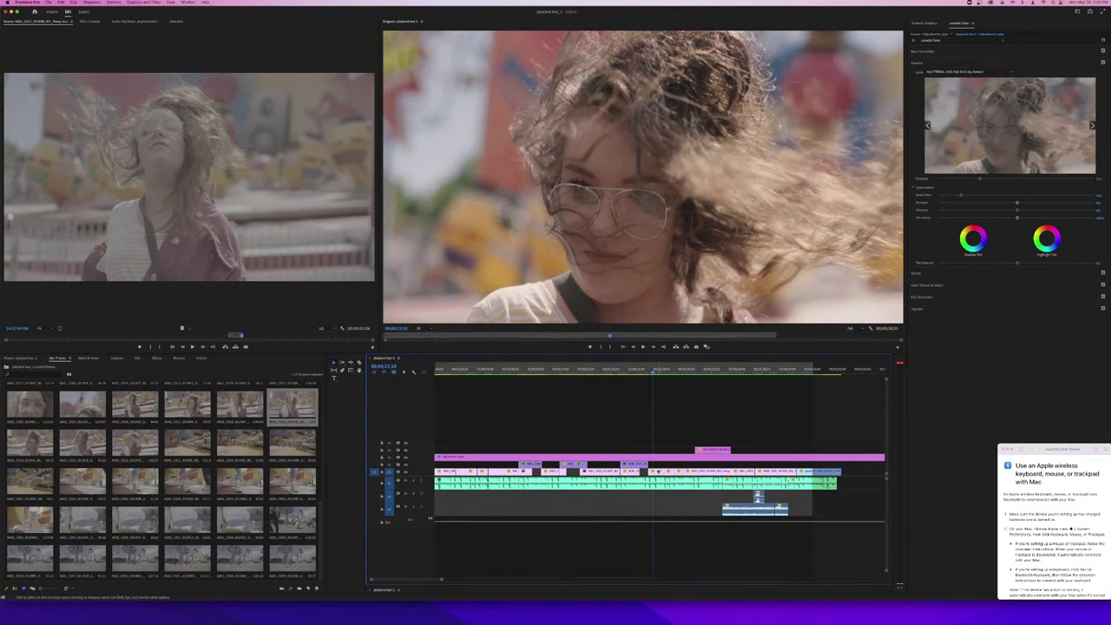
{"action": "key", "text": "f"}
{"action": "left_click_drag", "start_coordinate": [330, 341], "coordinate": [367, 343]}
{"action": "left_click_drag", "start_coordinate": [238, 335], "coordinate": [390, 337]}
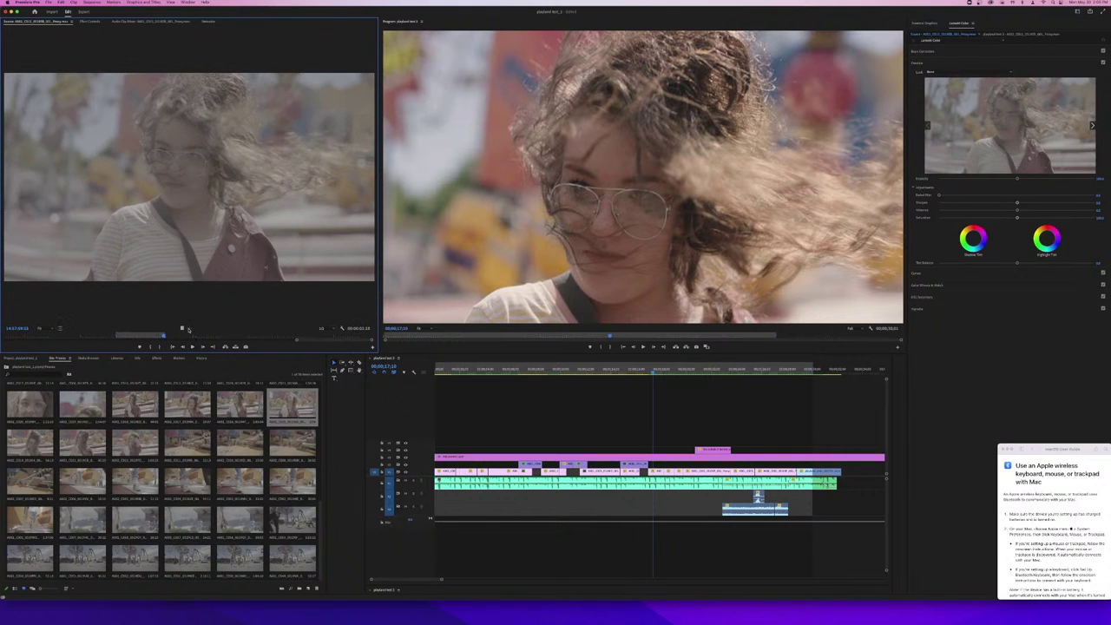
{"action": "left_click_drag", "start_coordinate": [180, 328], "coordinate": [479, 412]}
{"action": "left_click_drag", "start_coordinate": [603, 438], "coordinate": [657, 473]}
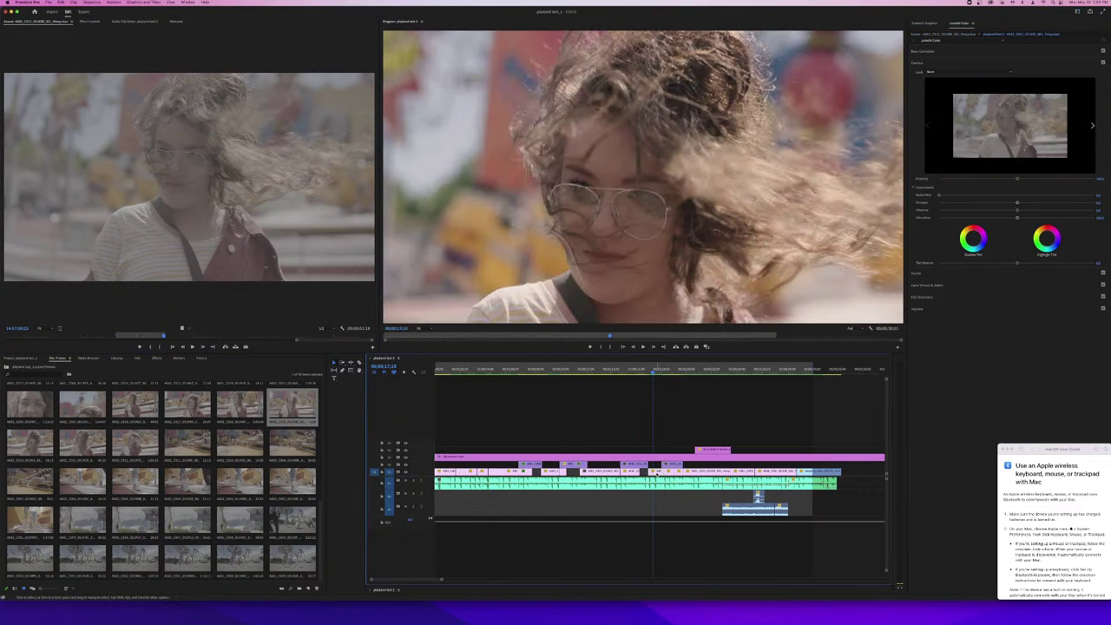
- Paste the existing close-up's attributes onto the alternate take and fit that take directly over the existing close-up
{"action": "left_click", "coordinate": [657, 464]}
{"action": "left_click", "coordinate": [659, 472]}
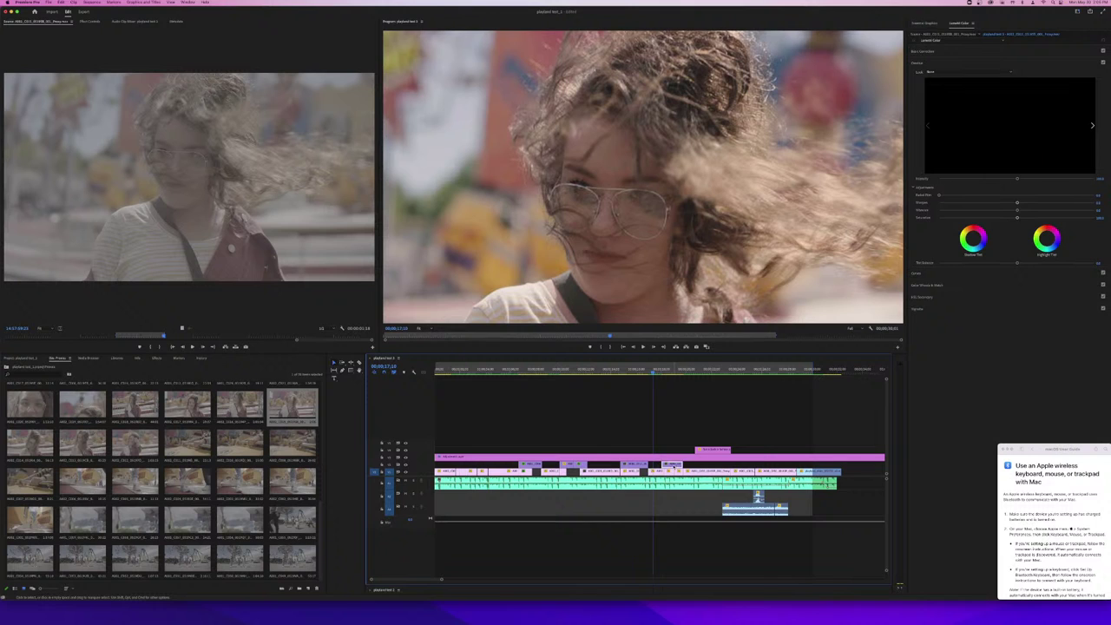
{"action": "right_click", "coordinate": [674, 469]}
{"action": "left_click", "coordinate": [708, 345]}
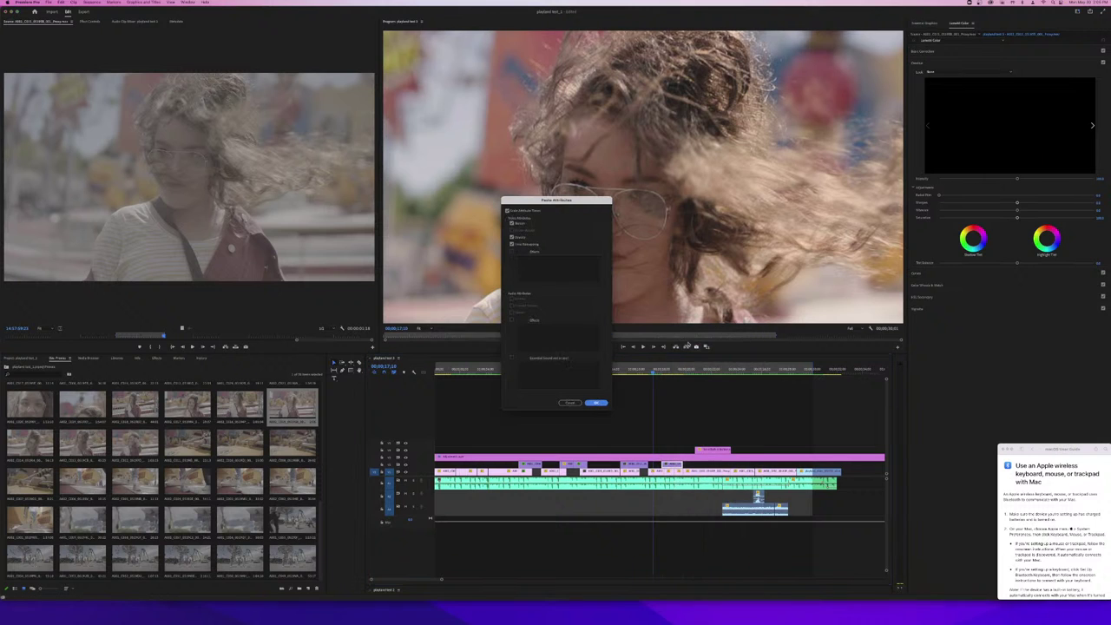
{"action": "left_click", "coordinate": [599, 403]}
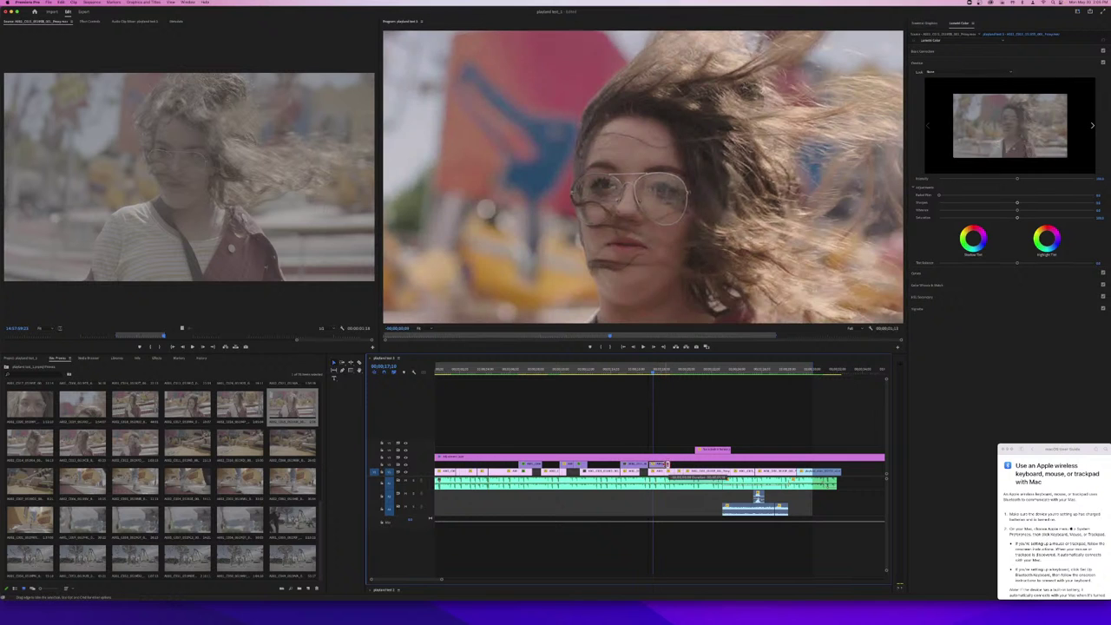
{"action": "left_click", "coordinate": [660, 395]}
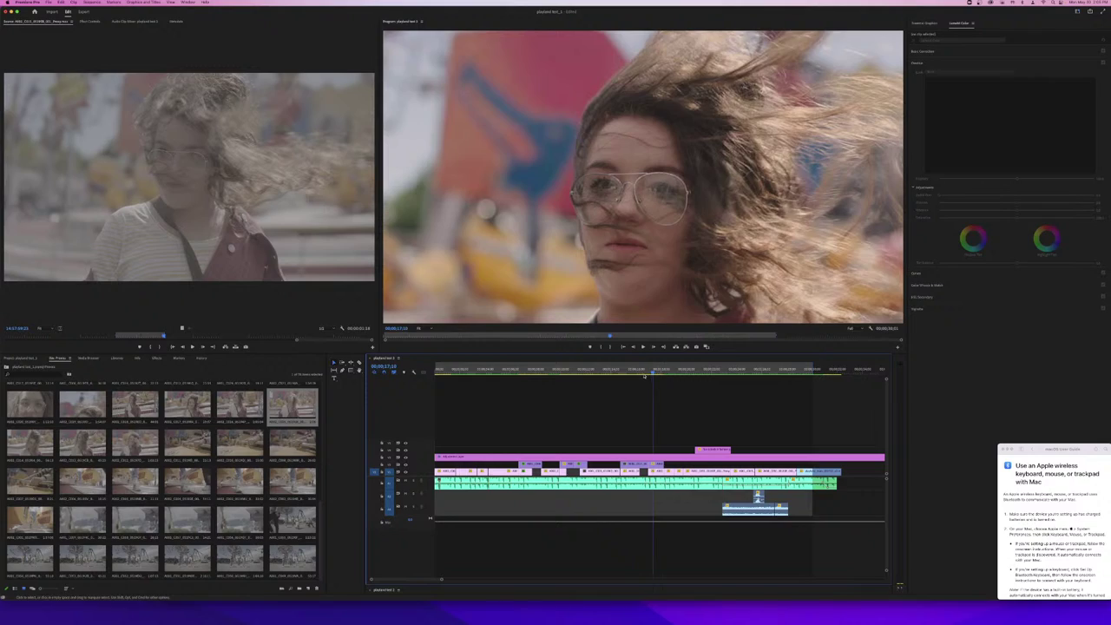
- Replay the section around the replaced close-up through to the "Fun is back in fashion." title
{"action": "key", "text": "space"}
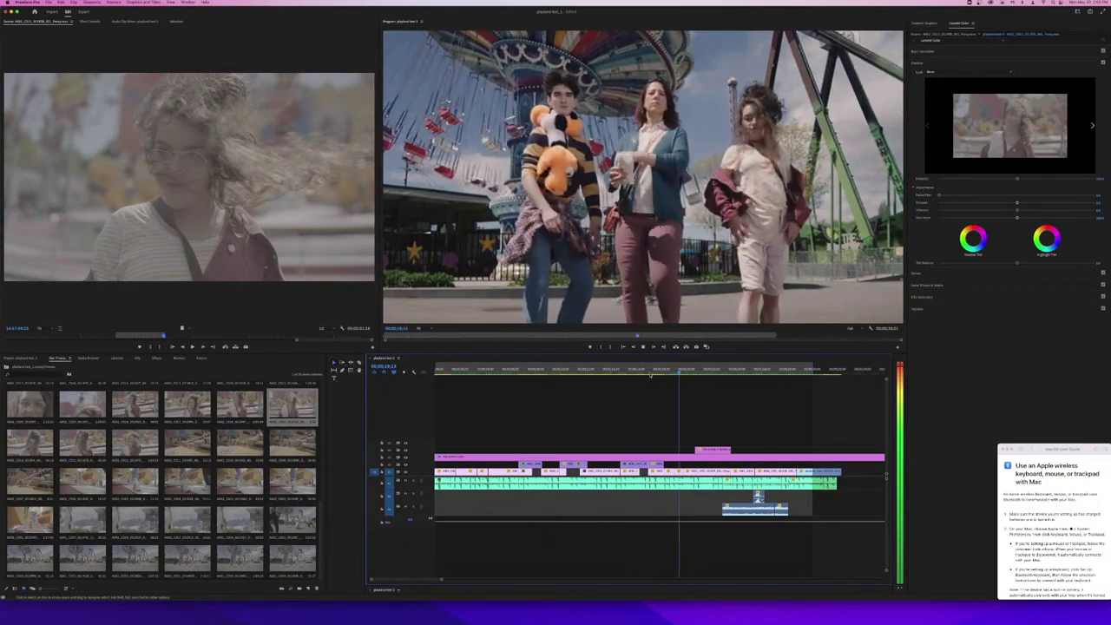
{"action": "left_click_drag", "start_coordinate": [649, 375], "coordinate": [629, 374]}
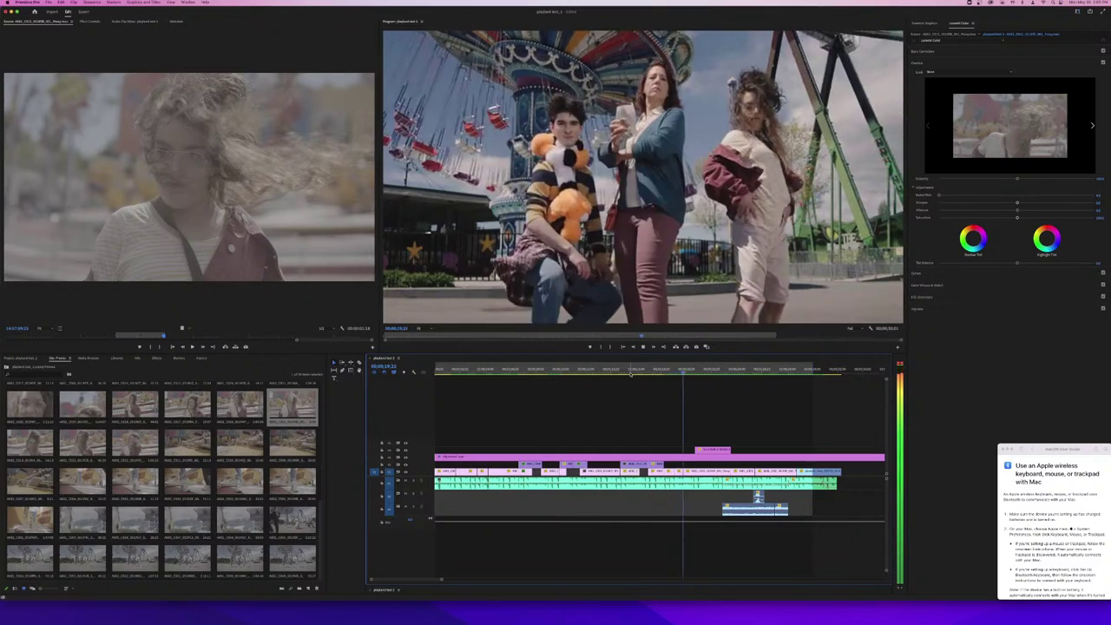
{"action": "left_click", "coordinate": [612, 372]}
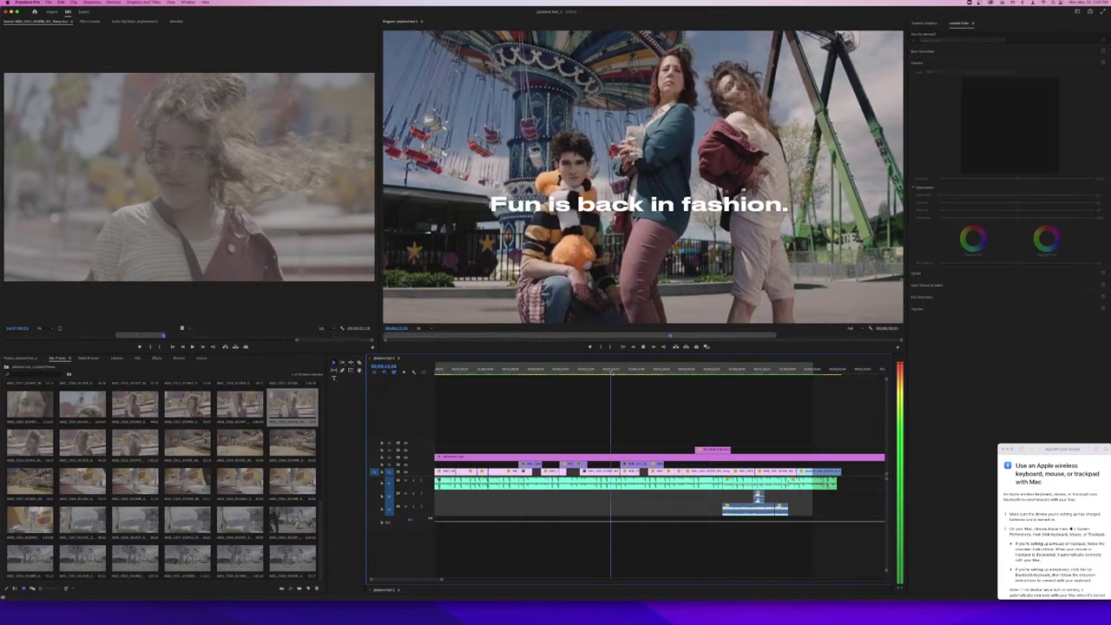
{"action": "left_click", "coordinate": [610, 372]}
{"action": "key", "text": "space"}
{"action": "key", "text": "space"}
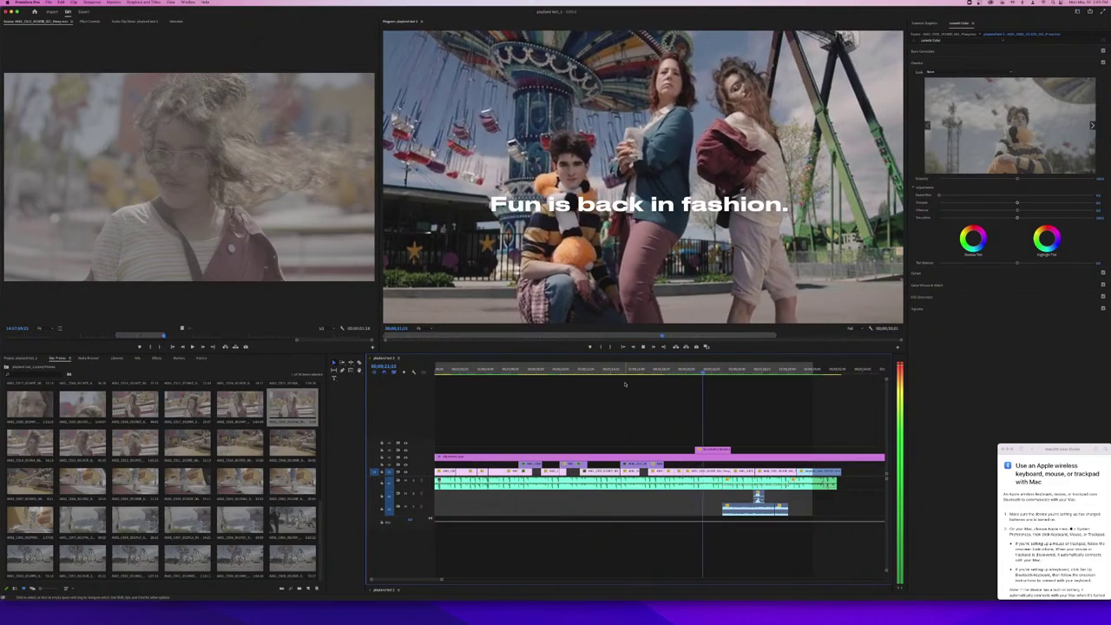
{"action": "key", "text": "space"}
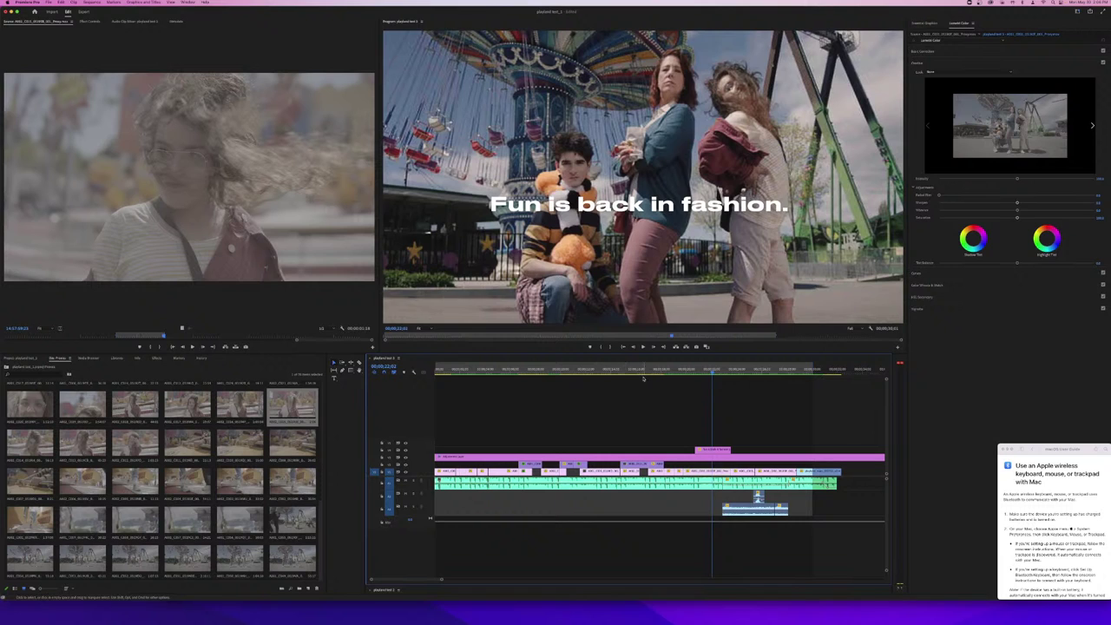
- Adjust the alternate close-up's vertical position so the woman's face sits slightly higher in the frame
{"action": "left_click", "coordinate": [655, 368]}
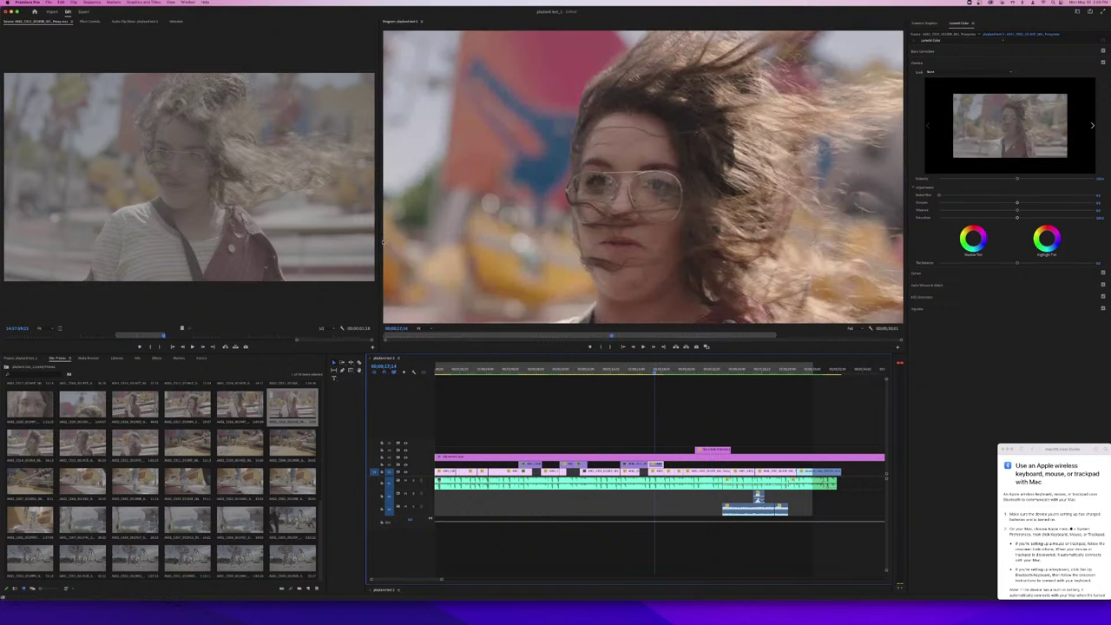
{"action": "left_click", "coordinate": [90, 22]}
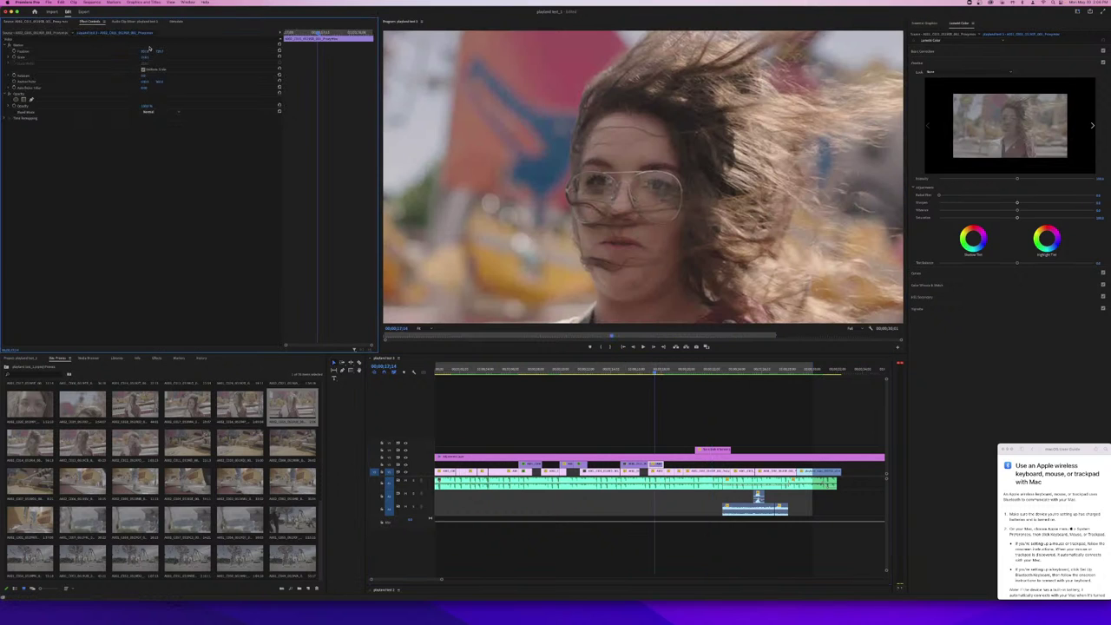
{"action": "left_click_drag", "start_coordinate": [160, 52], "coordinate": [122, 52]}
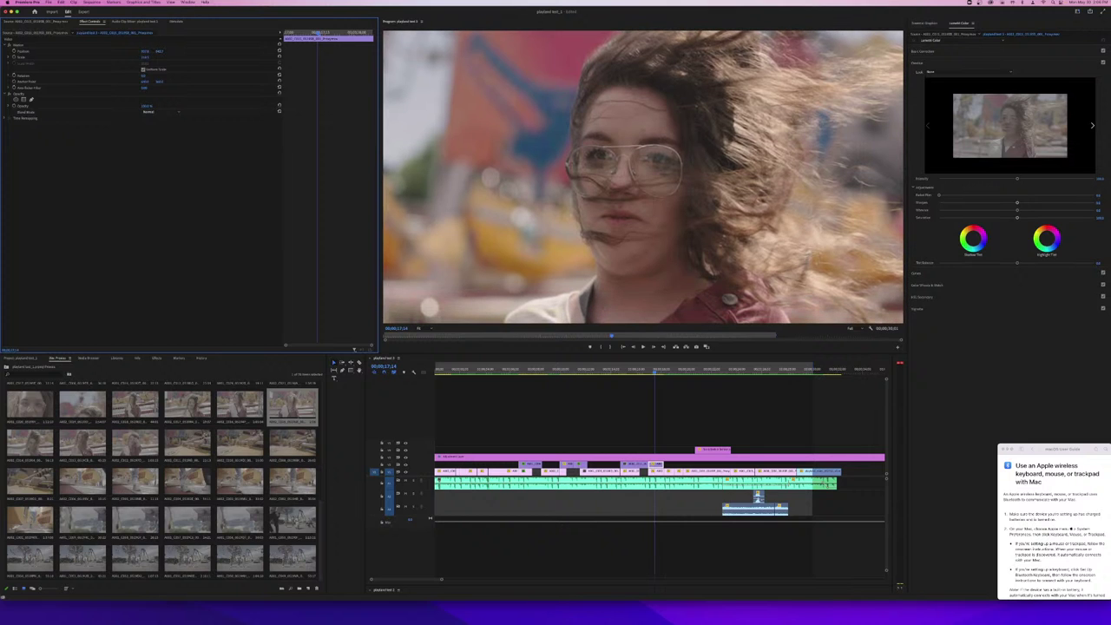
- Slow down the alternate close-up clip with Speed/Duration and play it back into the following wide shot
{"action": "right_click", "coordinate": [657, 471]}
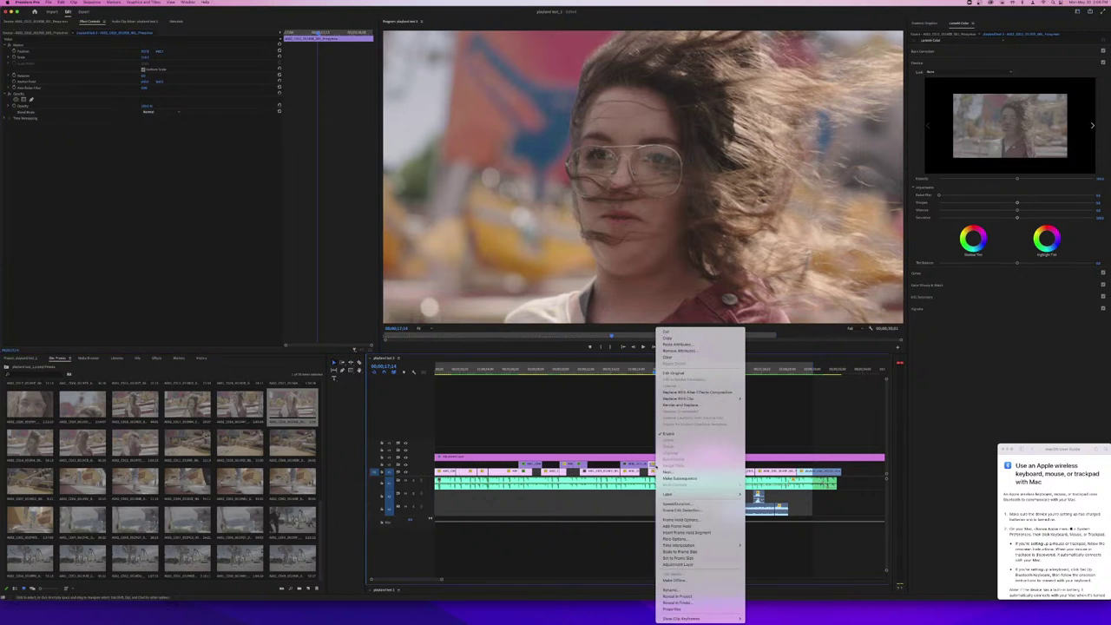
{"action": "left_click", "coordinate": [675, 504]}
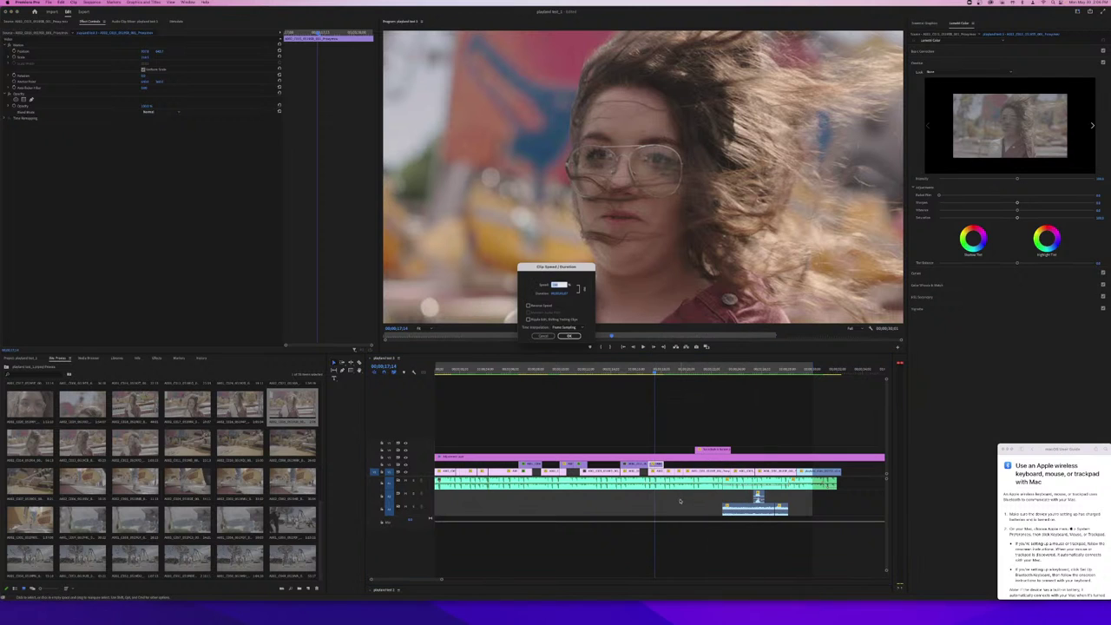
{"action": "key", "text": "Return"}
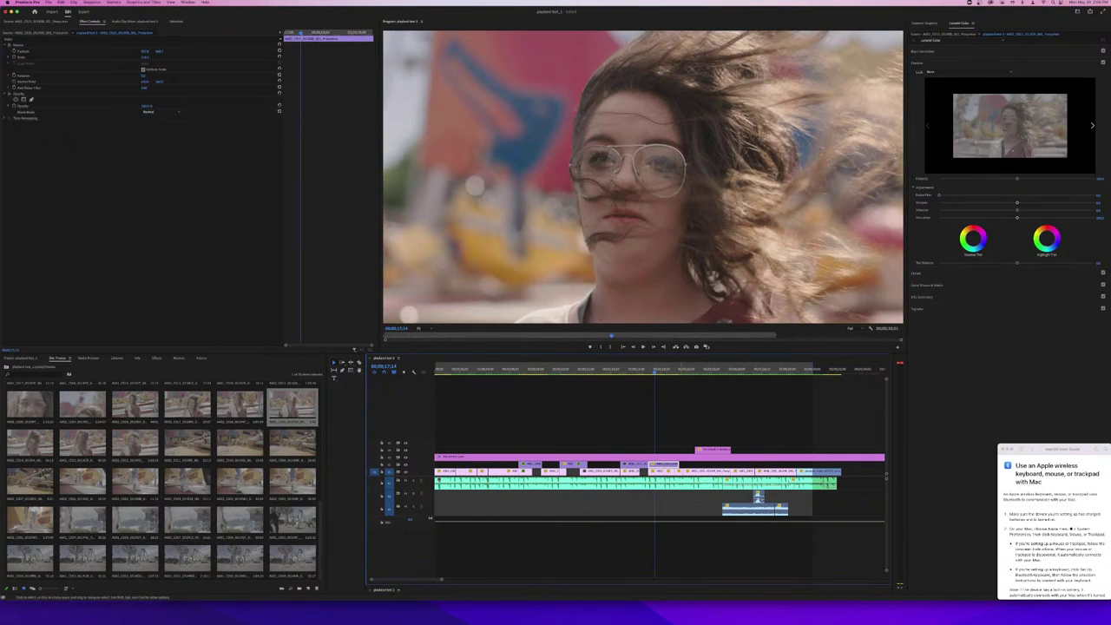
{"action": "key", "text": "space"}
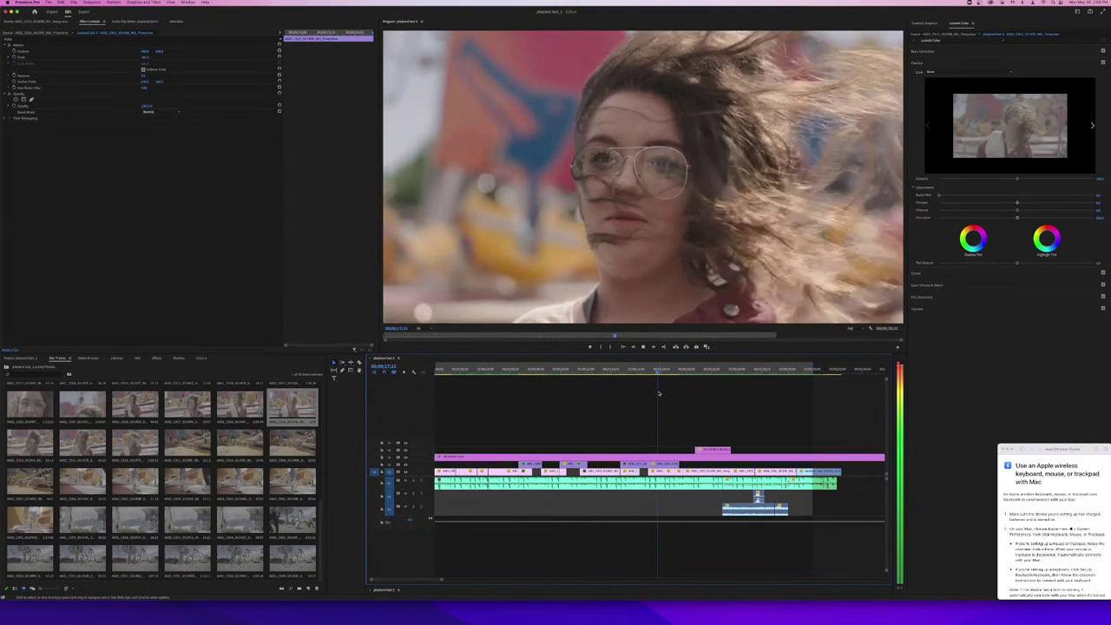
{"action": "key", "text": "space"}
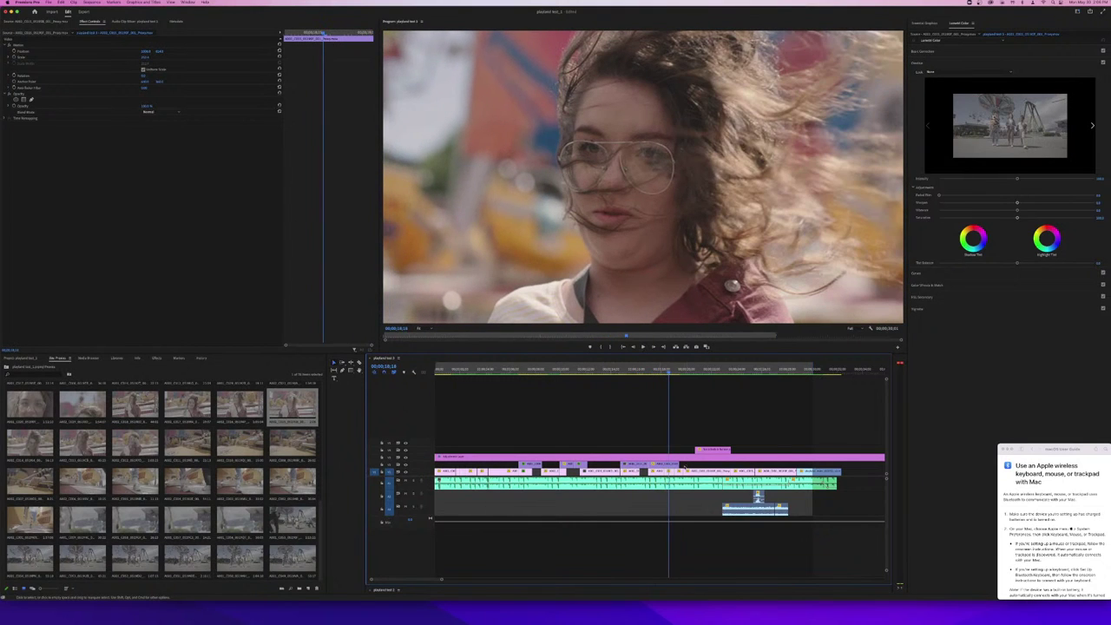
- Undo the trial extension of the slowed close-up and shift all following clips and the "Fun is back in fashion." title slightly later
{"action": "mouse_move", "coordinate": [682, 464]}
{"action": "left_mouse_down"}
{"action": "mouse_move", "coordinate": [671, 465]}
{"action": "mouse_move", "coordinate": [696, 466]}
{"action": "left_mouse_up"}
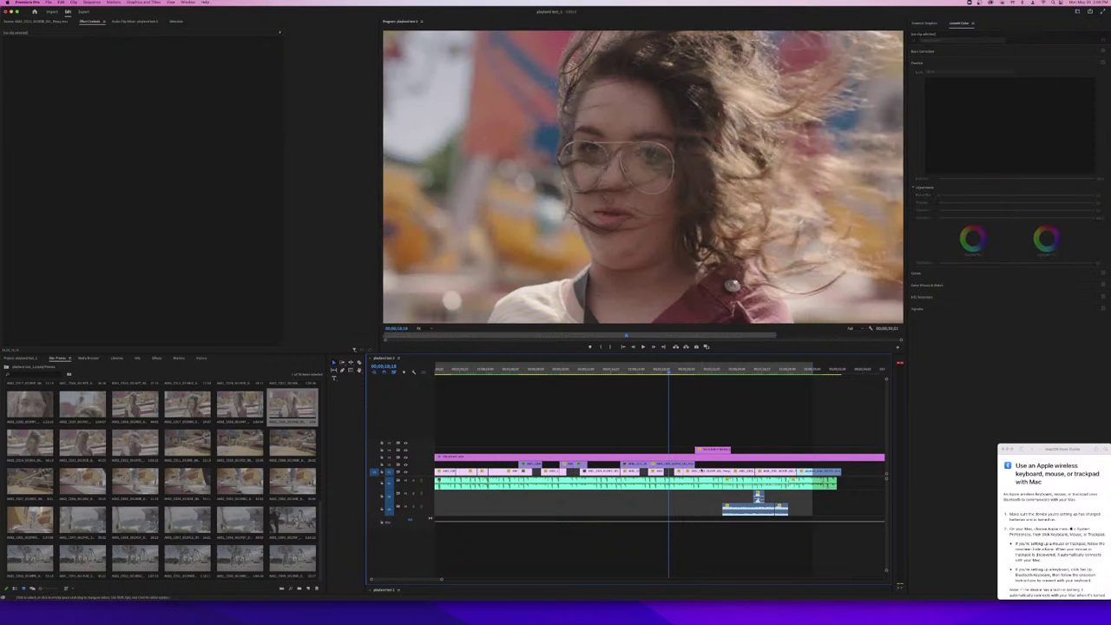
{"action": "key", "text": "super+z"}
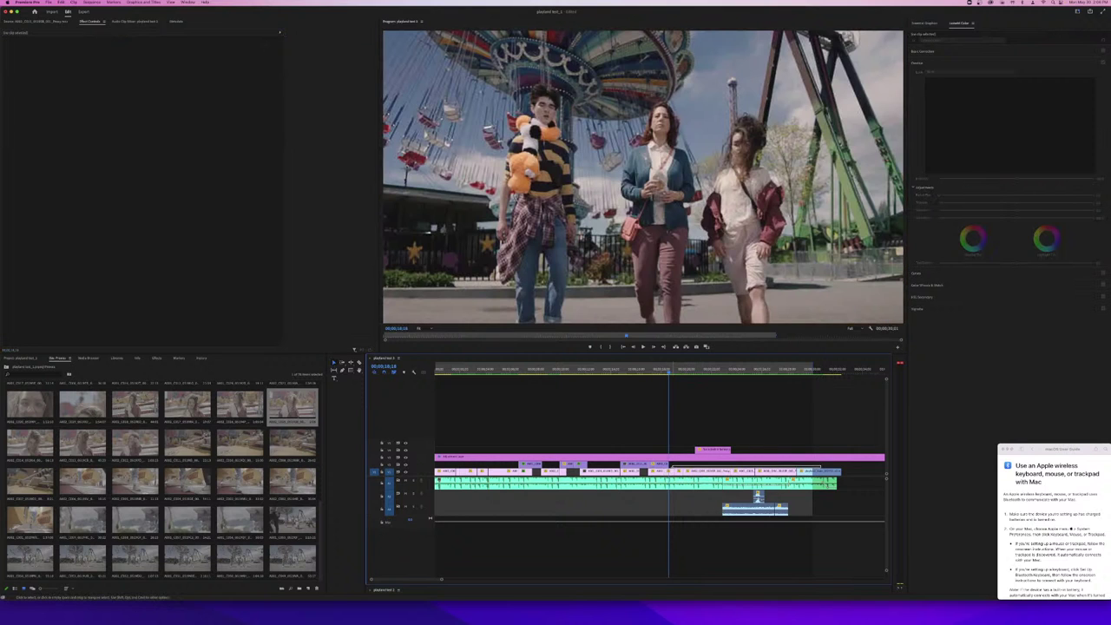
{"action": "left_click_drag", "start_coordinate": [820, 474], "coordinate": [820, 474]}
{"action": "mouse_move", "coordinate": [671, 471]}
{"action": "left_mouse_down"}
{"action": "mouse_move", "coordinate": [689, 470]}
{"action": "mouse_move", "coordinate": [676, 468]}
{"action": "left_mouse_up"}
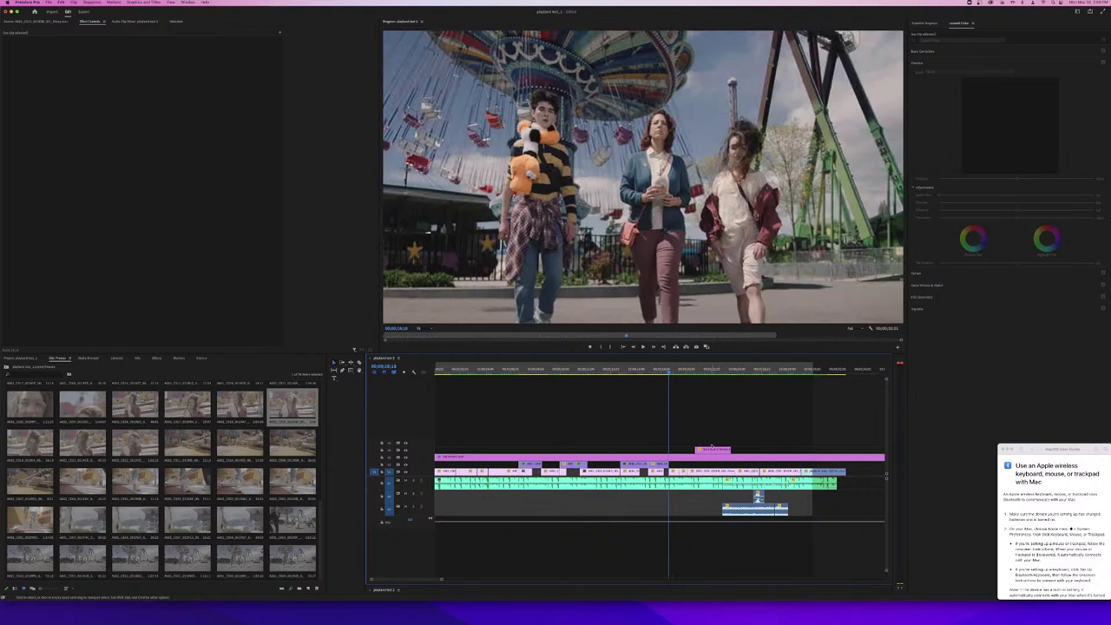
{"action": "left_click_drag", "start_coordinate": [713, 450], "coordinate": [717, 450]}
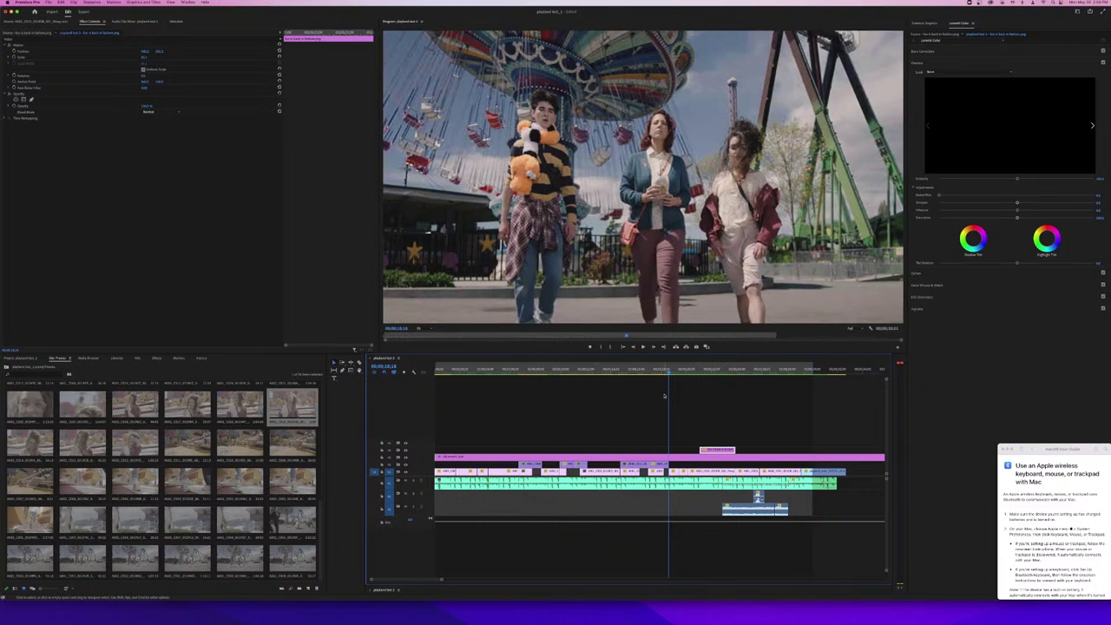
- Replay the sequence from the donut shots through to the ending twice to check the retimed close-up and title
{"action": "left_click_drag", "start_coordinate": [609, 379], "coordinate": [551, 378]}
{"action": "left_click", "coordinate": [600, 407]}
{"action": "key", "text": "space"}
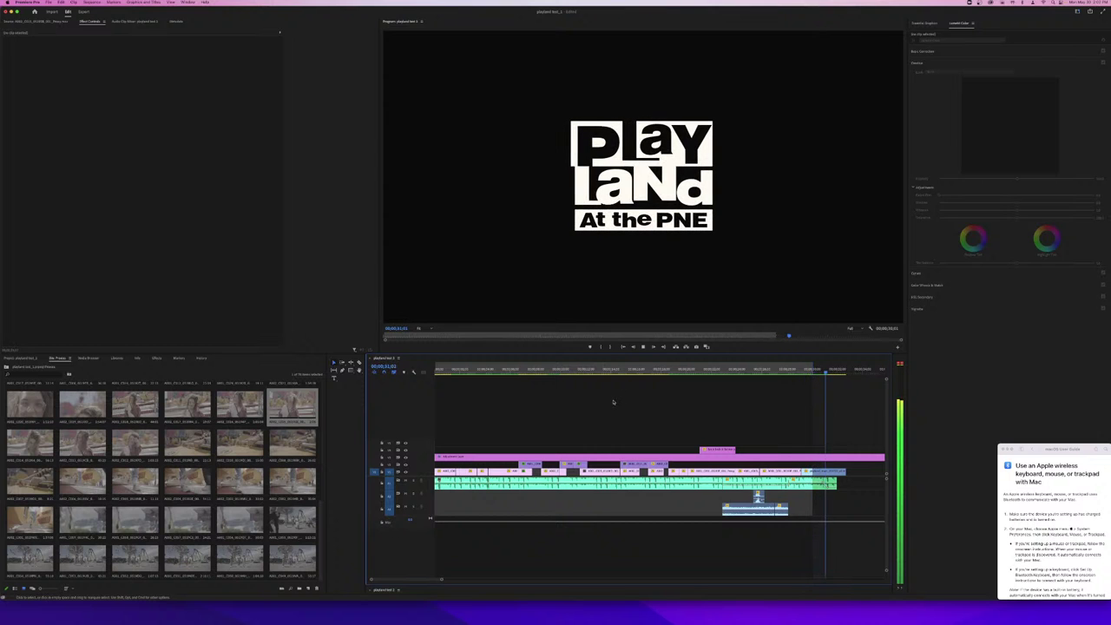
{"action": "key", "text": "space"}
{"action": "left_click_drag", "start_coordinate": [705, 373], "coordinate": [542, 392]}
{"action": "key", "text": "space"}
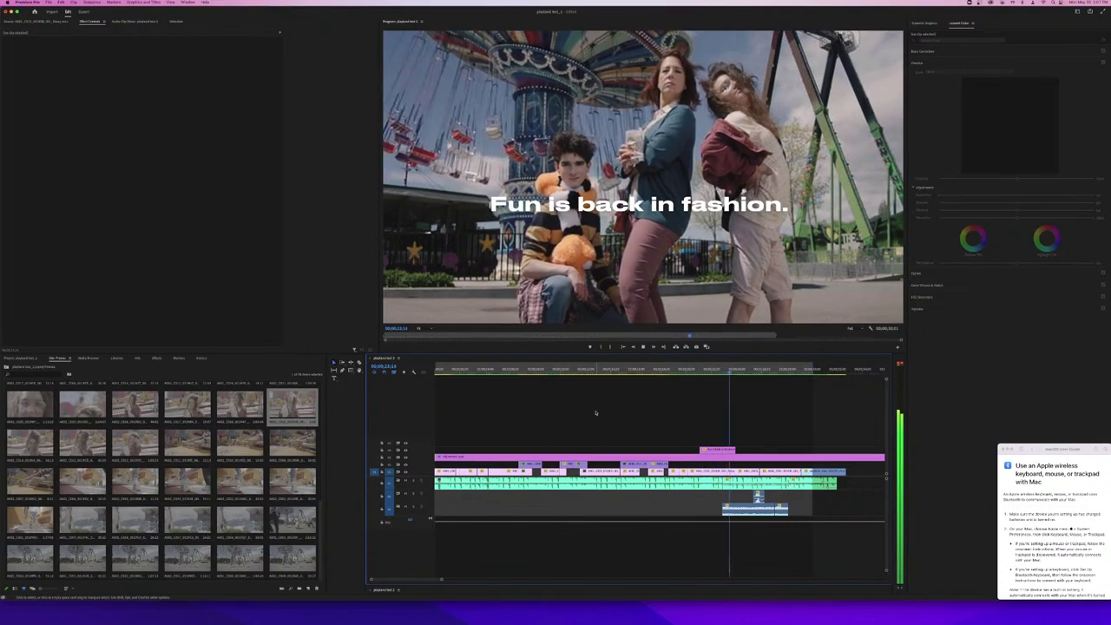
{"action": "key", "text": "space"}
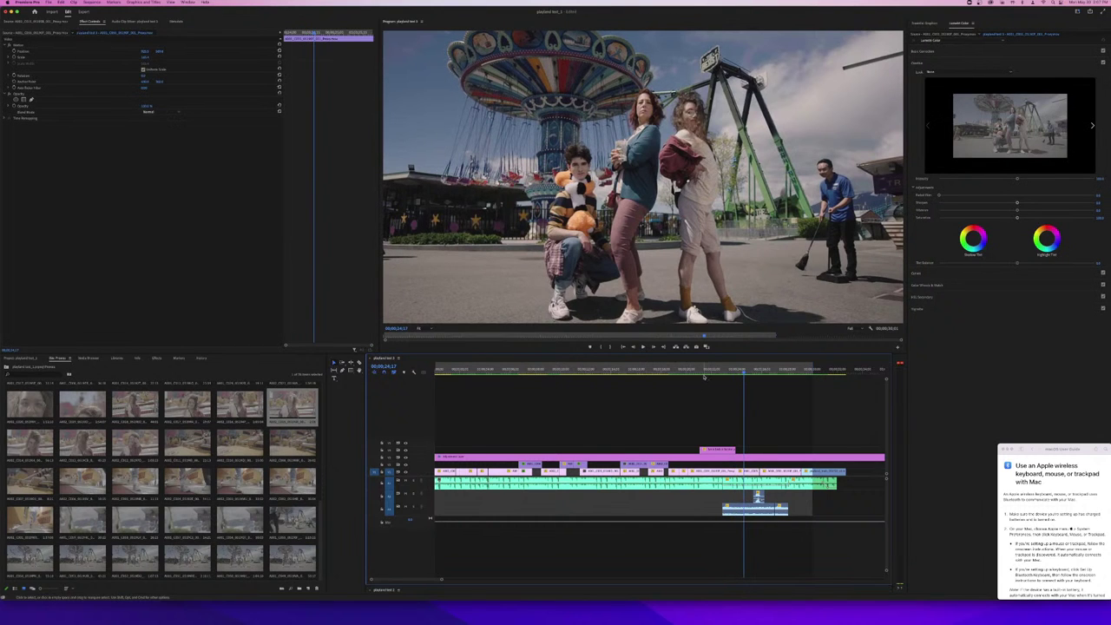
- Lengthen the alternate close-up, move the following clips and title later to match, and replay through to the Playland logo
{"action": "left_click_drag", "start_coordinate": [704, 371], "coordinate": [677, 377]}
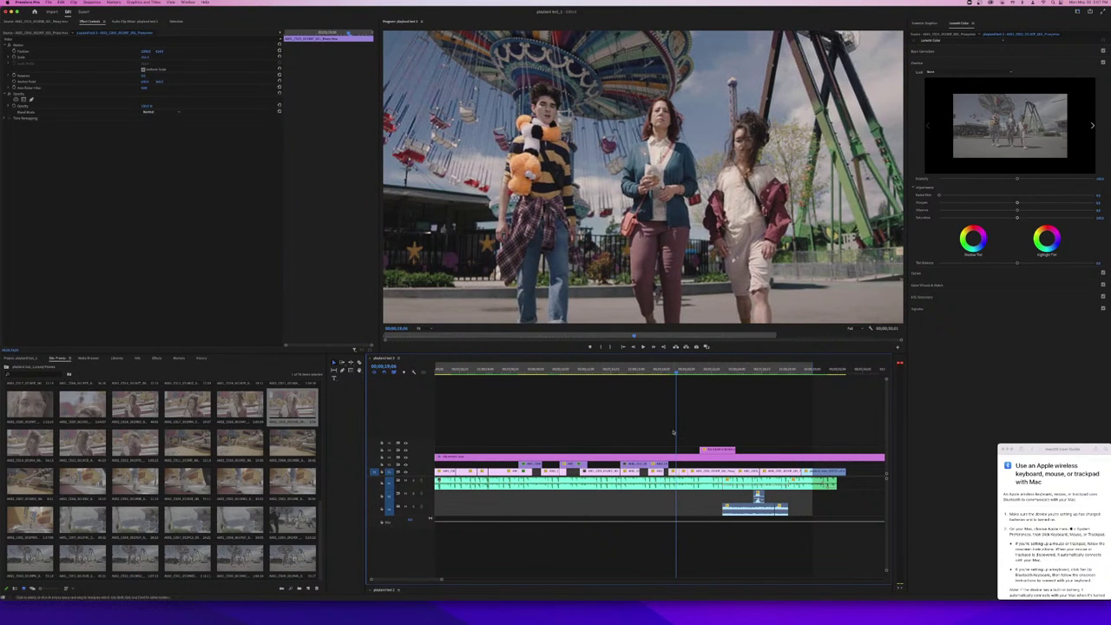
{"action": "left_click_drag", "start_coordinate": [671, 465], "coordinate": [725, 449]}
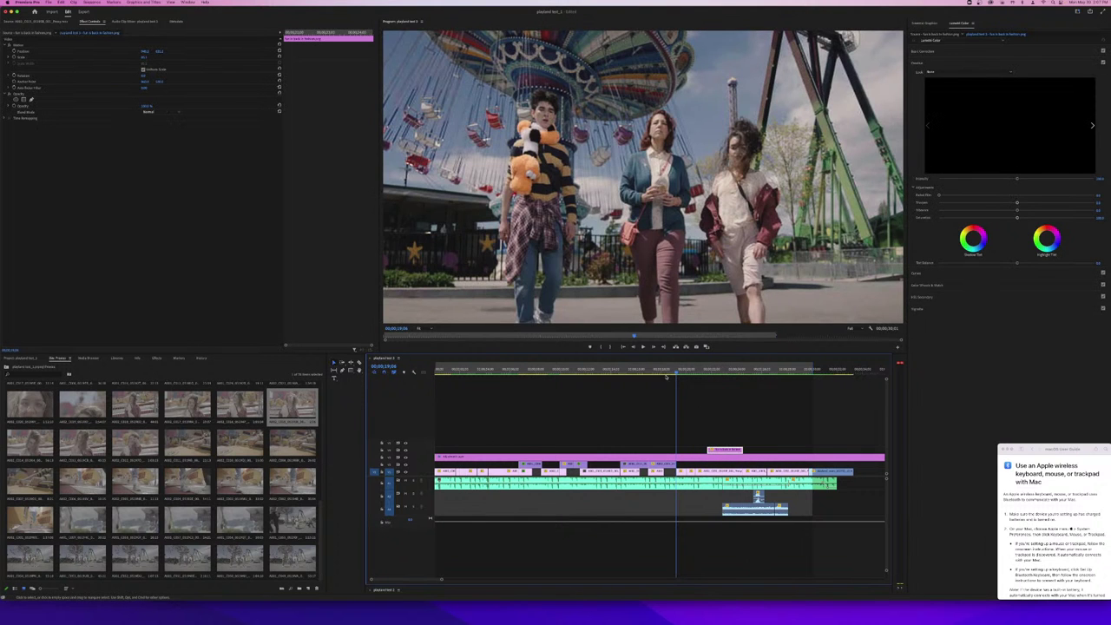
{"action": "left_click_drag", "start_coordinate": [670, 373], "coordinate": [556, 374]}
{"action": "key", "text": "space"}
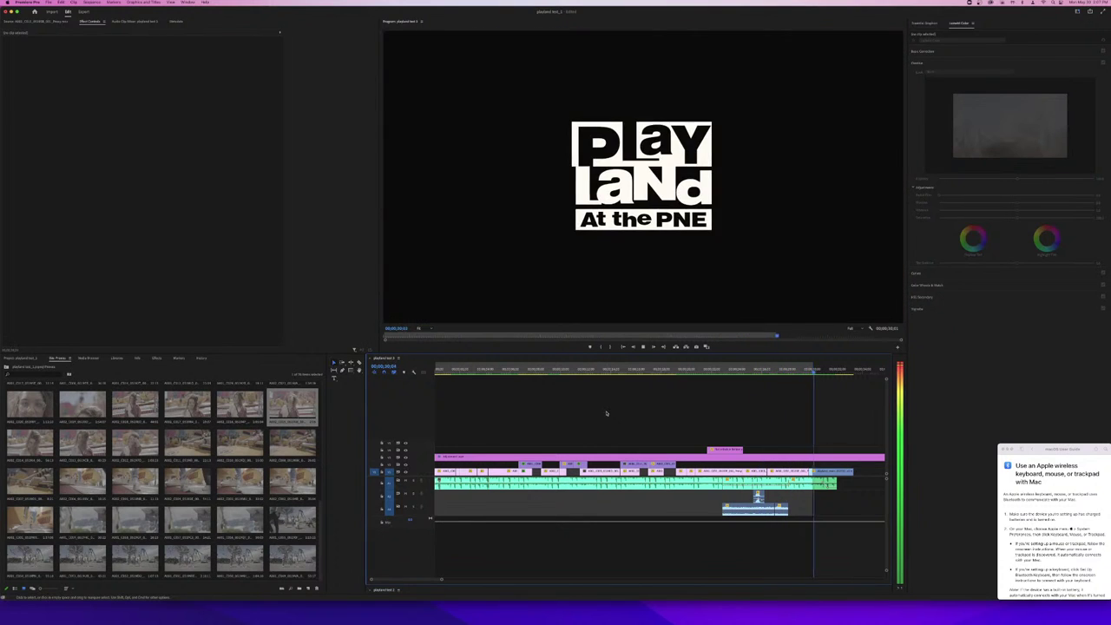
{"action": "key", "text": "space"}
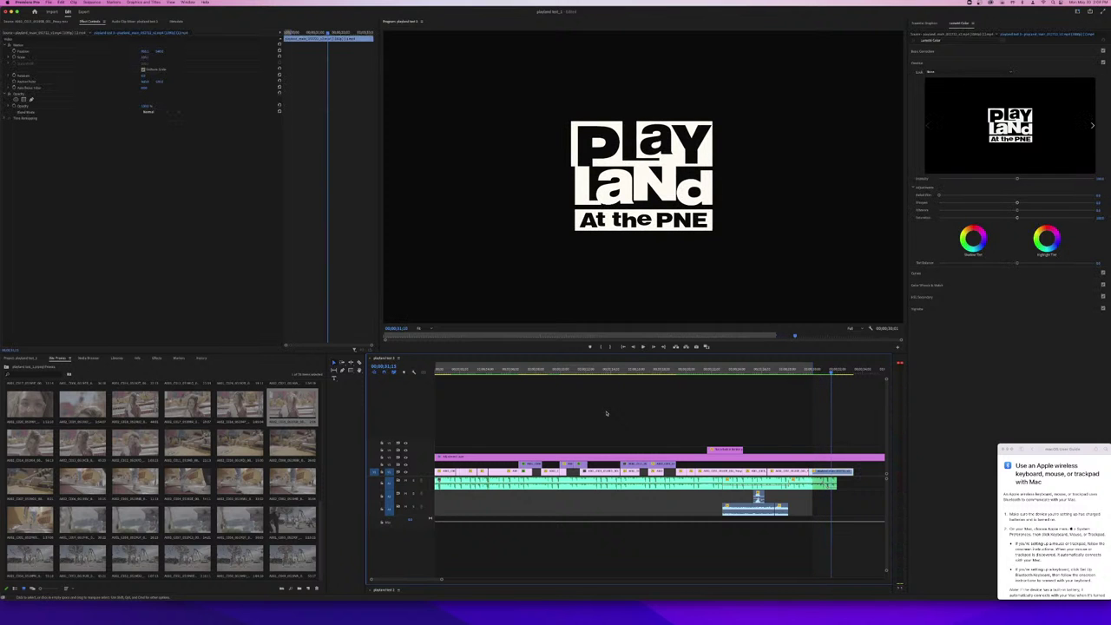
- Replay the sequence from the donut shots through the title ending, and again from the very beginning into the donut shots
{"action": "left_click", "coordinate": [538, 375]}
{"action": "key", "text": "space"}
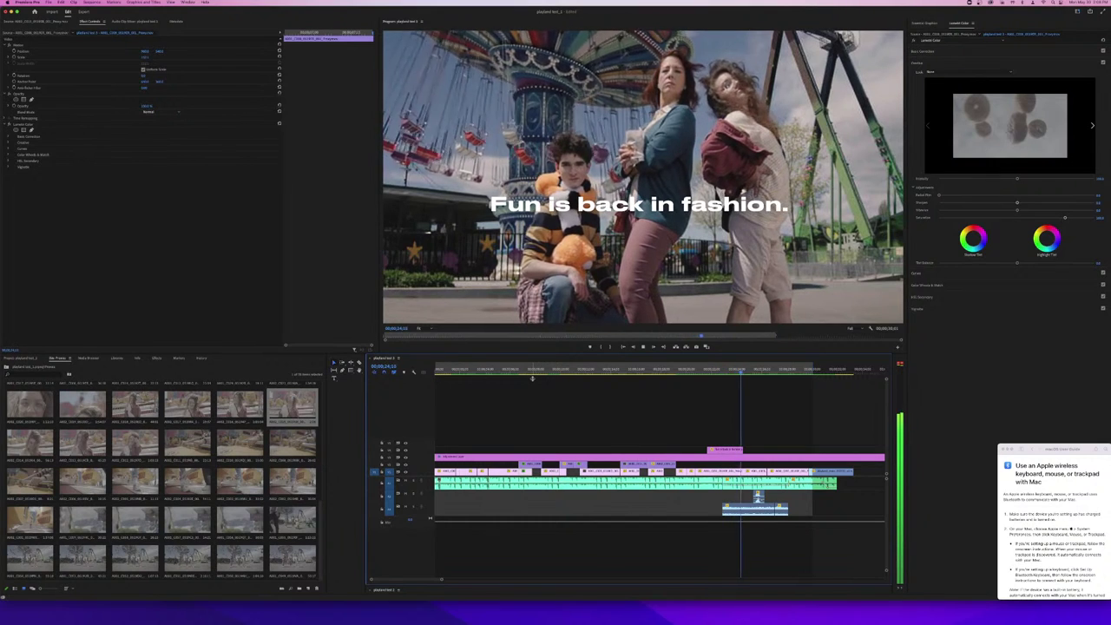
{"action": "left_click", "coordinate": [692, 393]}
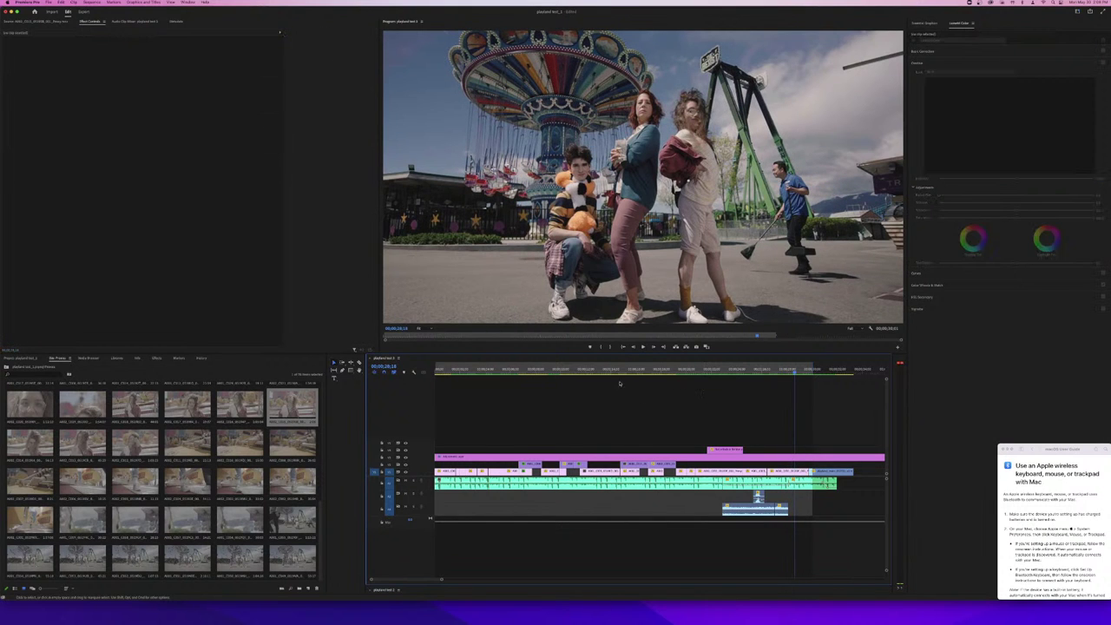
{"action": "key", "text": "Home"}
{"action": "key", "text": "space"}
{"action": "left_click_drag", "start_coordinate": [487, 371], "coordinate": [438, 370]}
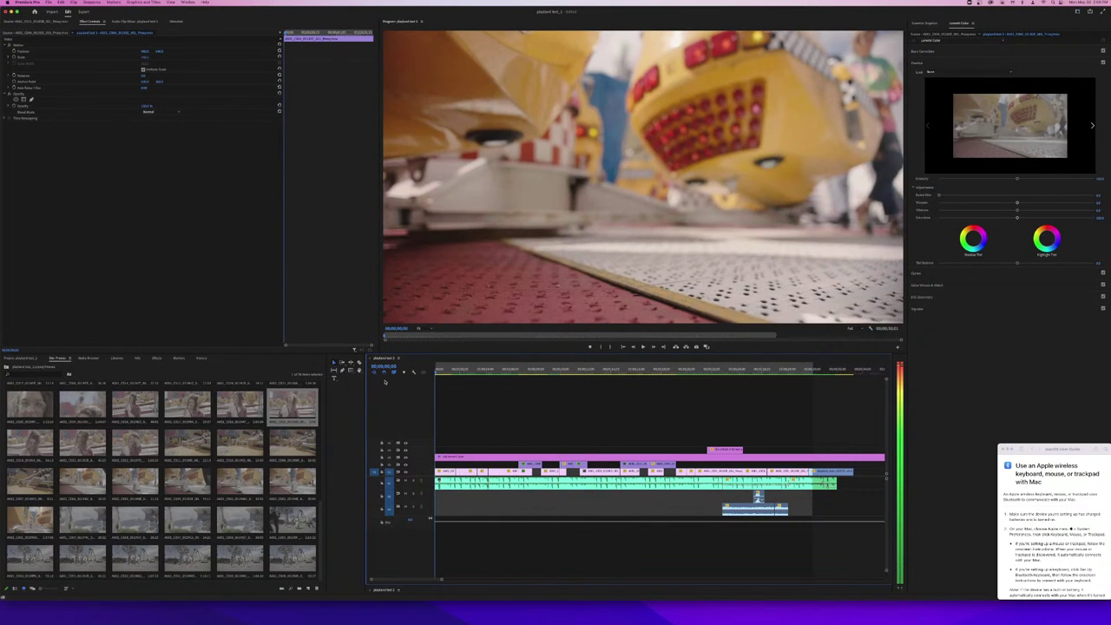
{"action": "left_click", "coordinate": [463, 404]}
{"action": "key", "text": "space"}
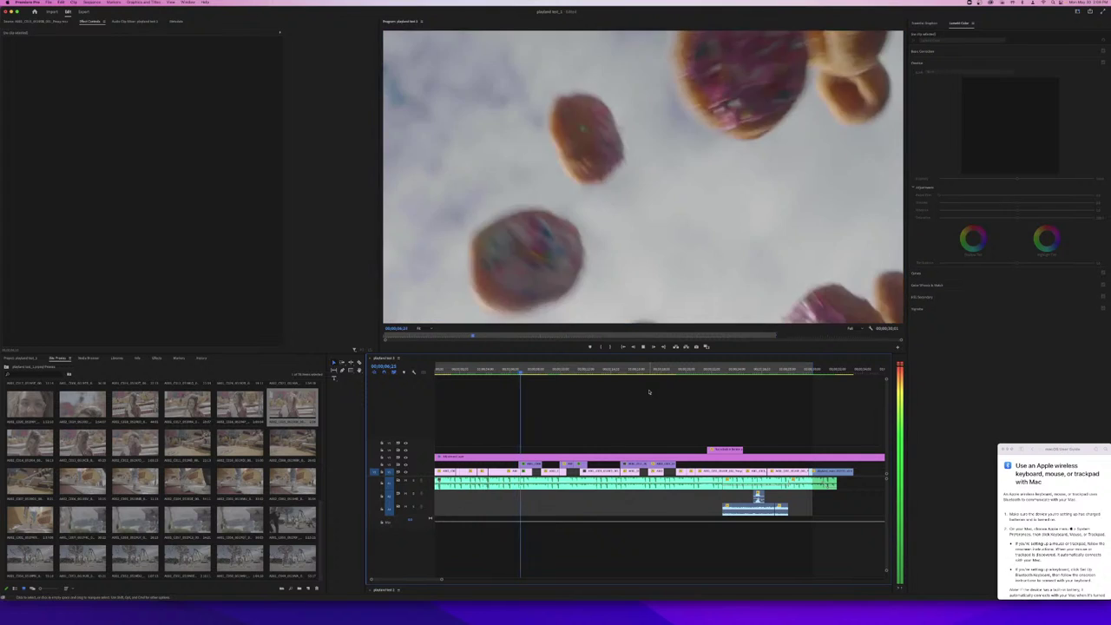
{"action": "key", "text": "space"}
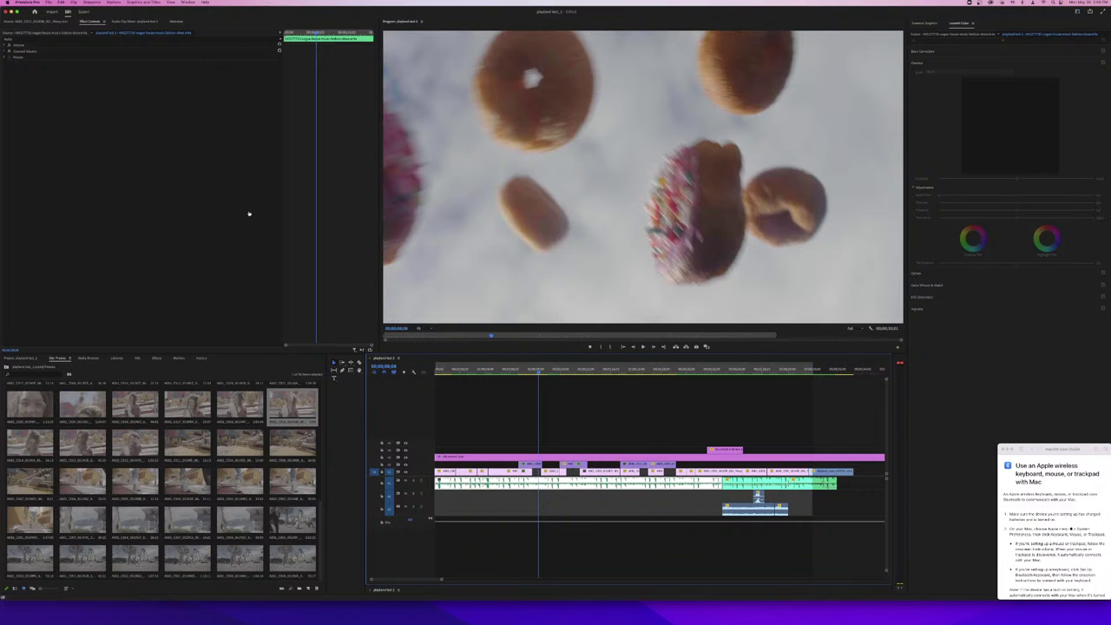
- Switch to Safari and check the alternate music track links at the end of the Playland Edit Notes document
{"action": "key", "text": "super+Tab"}
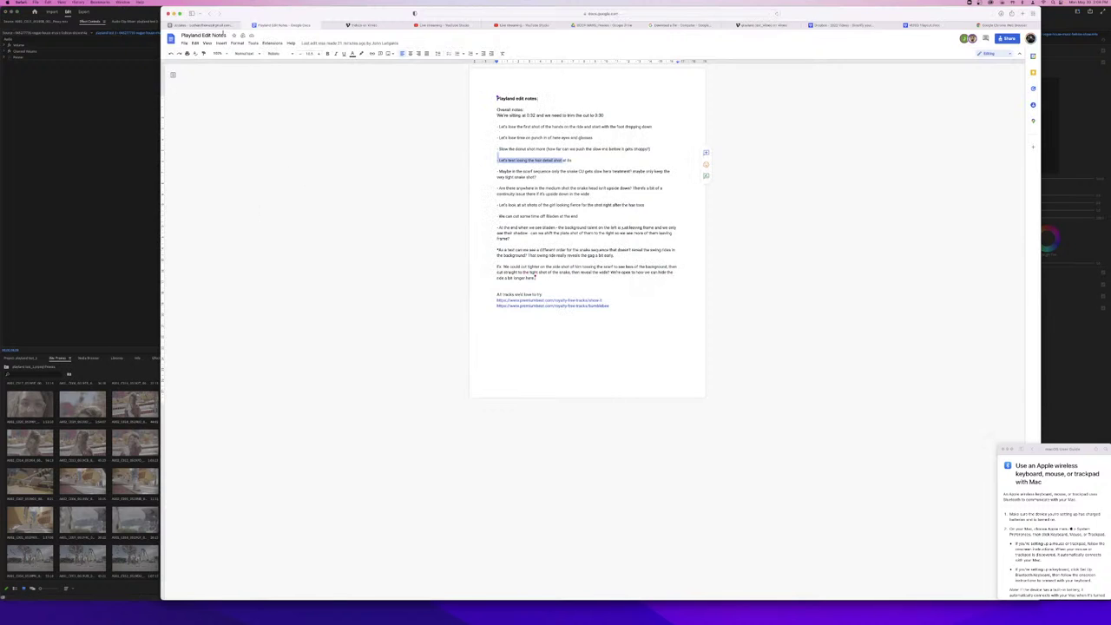
{"action": "left_click", "coordinate": [219, 24]}
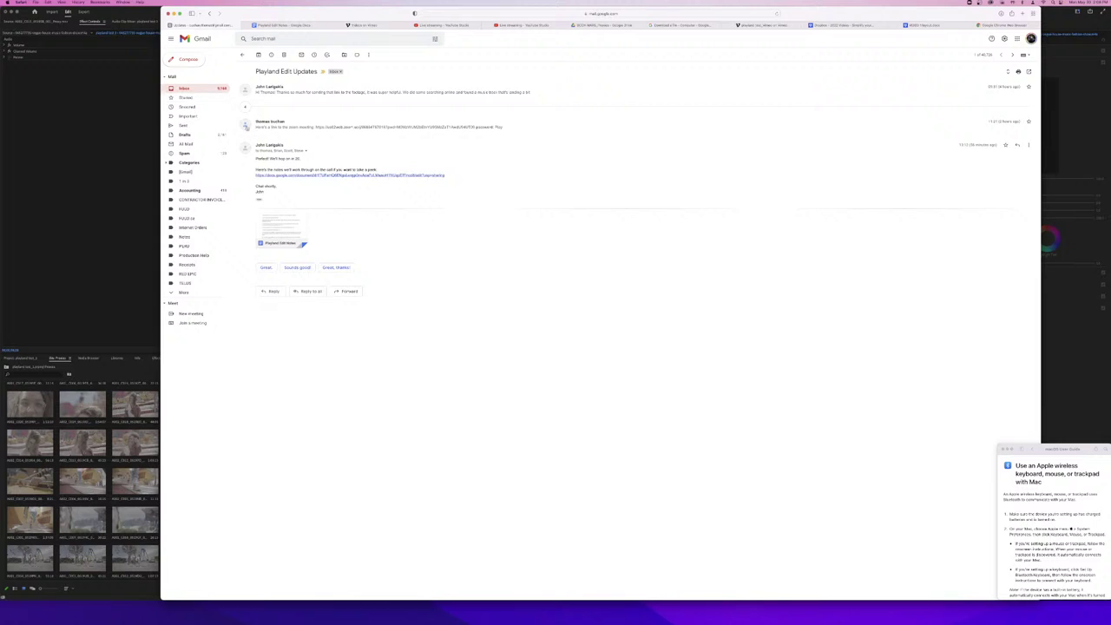
{"action": "left_click", "coordinate": [291, 25]}
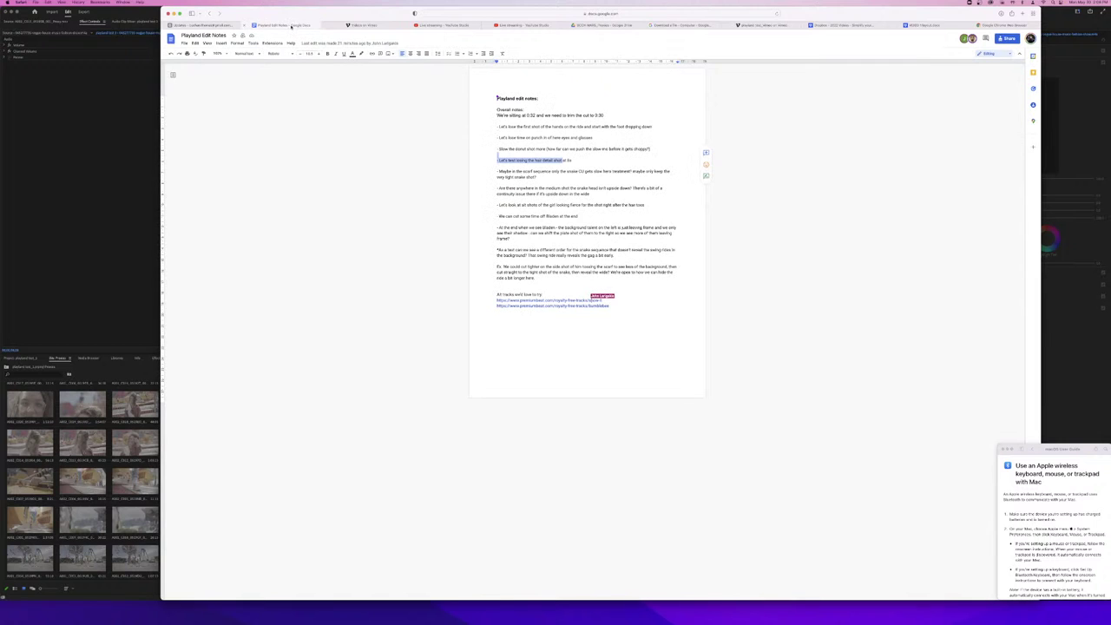
{"action": "left_click", "coordinate": [593, 300]}
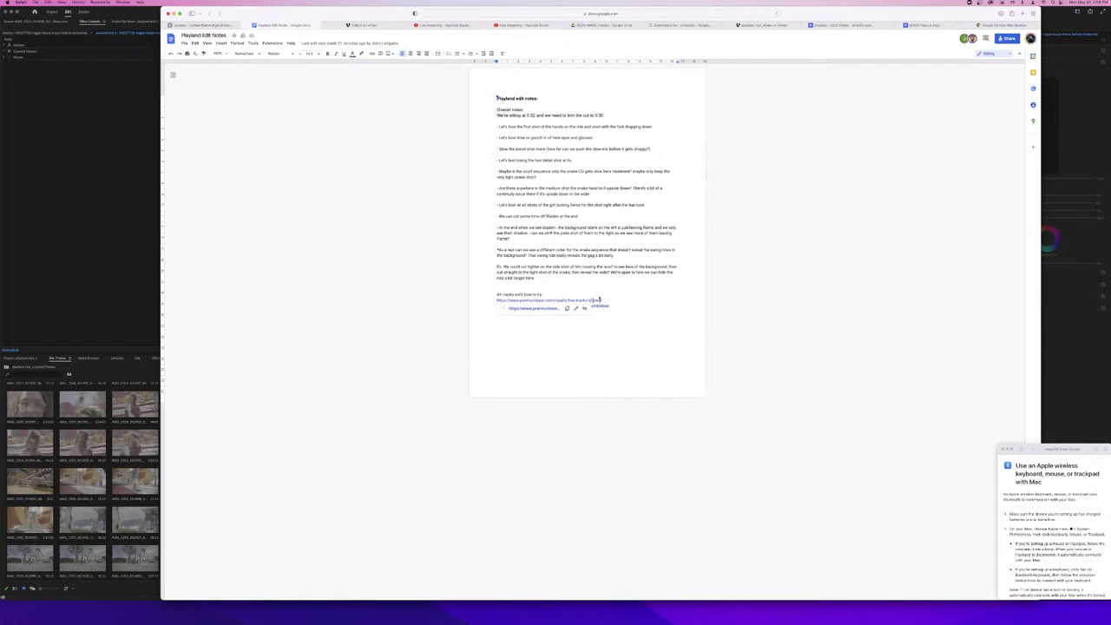
{"action": "left_click_drag", "start_coordinate": [707, 316], "coordinate": [498, 217]}
{"action": "left_click", "coordinate": [615, 323]}
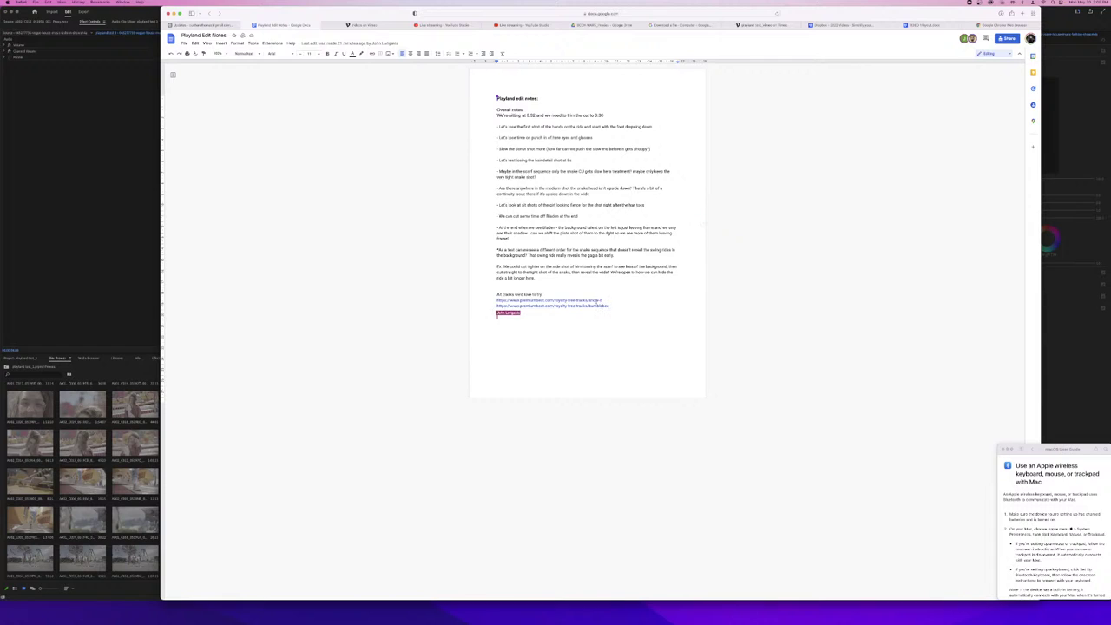
- Open the first alternate track link, "Show It" on PremiumBeat, in a new browser tab
{"action": "right_click", "coordinate": [597, 300]}
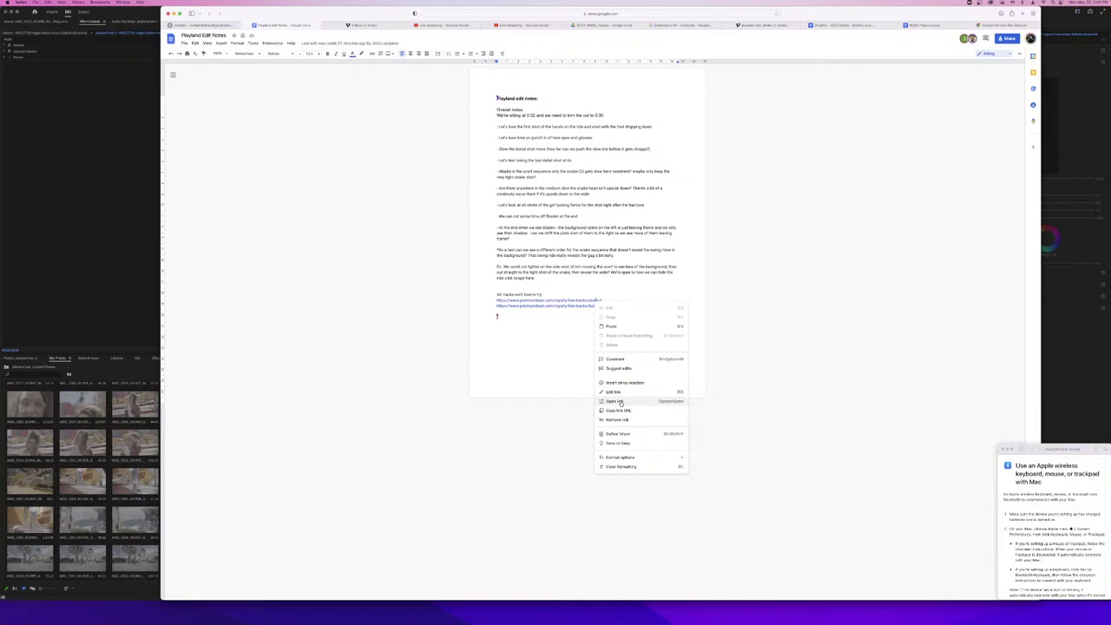
{"action": "left_click", "coordinate": [567, 327]}
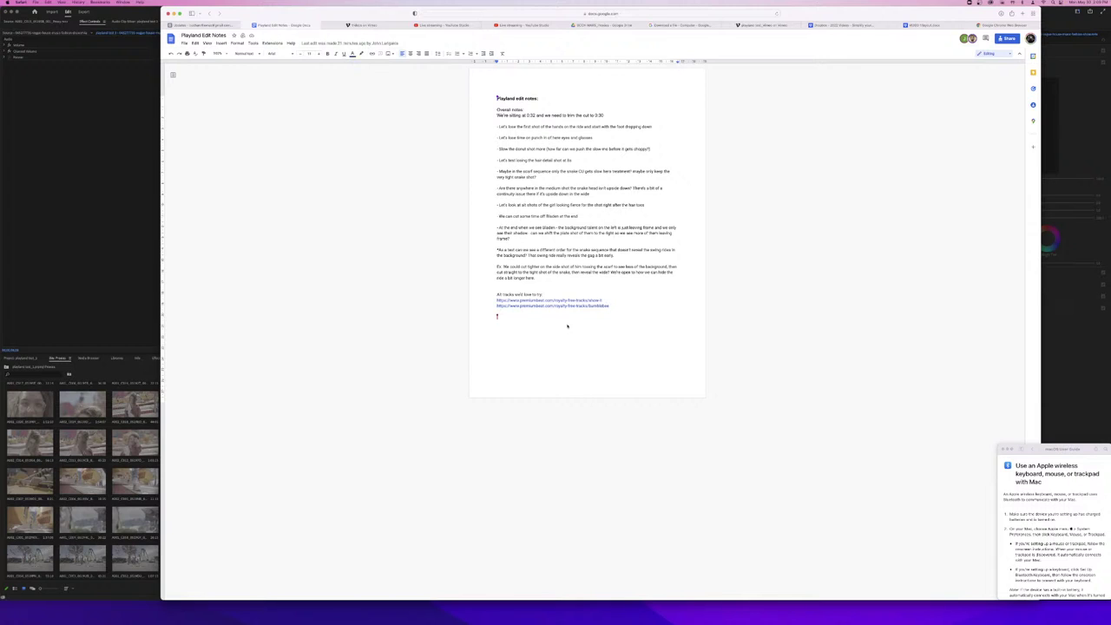
{"action": "right_click", "coordinate": [582, 298]}
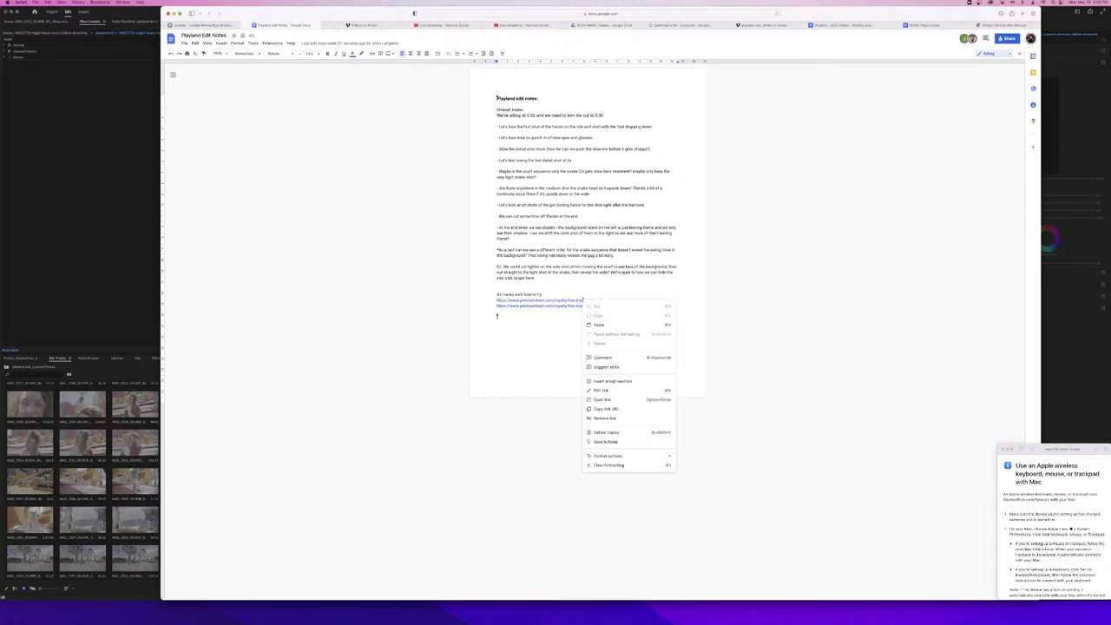
{"action": "left_click", "coordinate": [592, 290]}
{"action": "left_click_drag", "start_coordinate": [606, 299], "coordinate": [502, 304]}
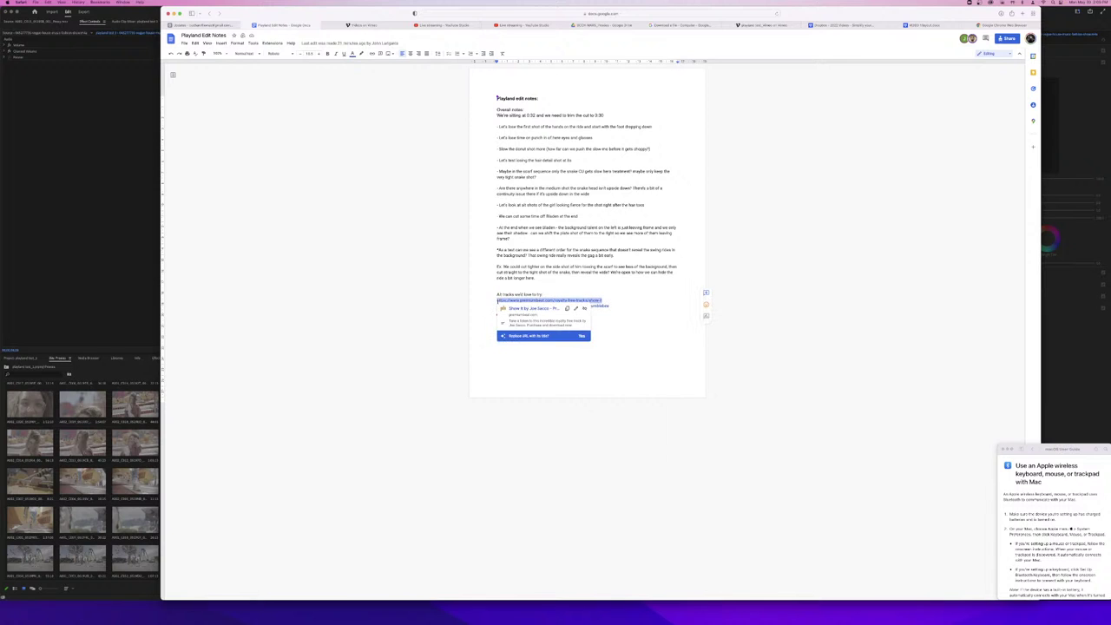
{"action": "key", "text": "super+t"}
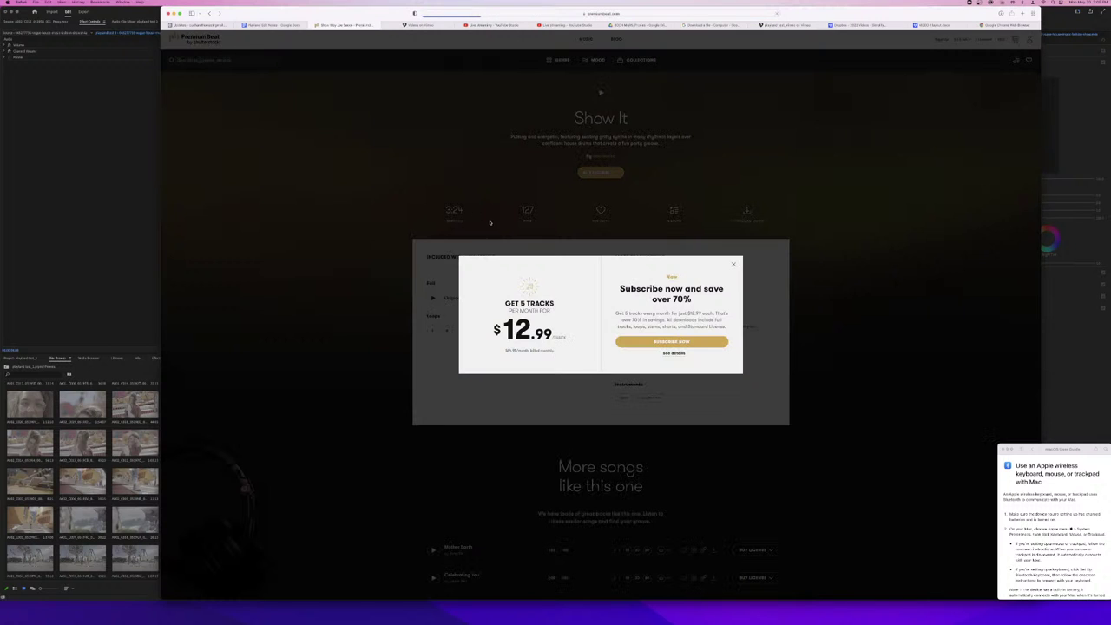
- Open the second alternate track link from the notes, "Bumblebee", in its own tab and dismiss the subscription offer
{"action": "left_click", "coordinate": [274, 24]}
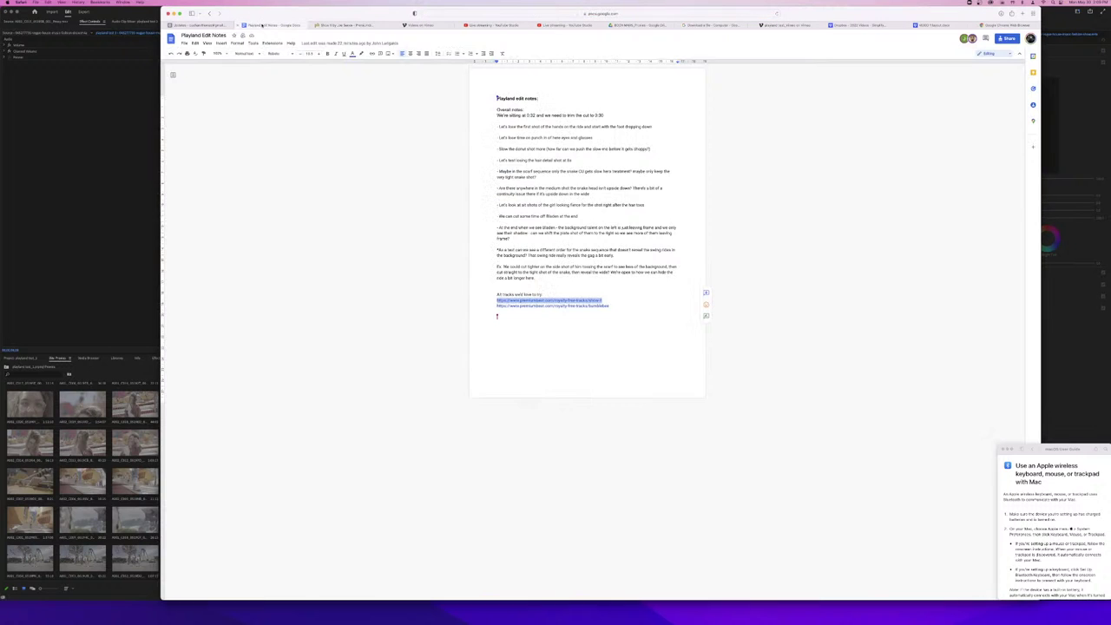
{"action": "left_click_drag", "start_coordinate": [609, 306], "coordinate": [493, 306]}
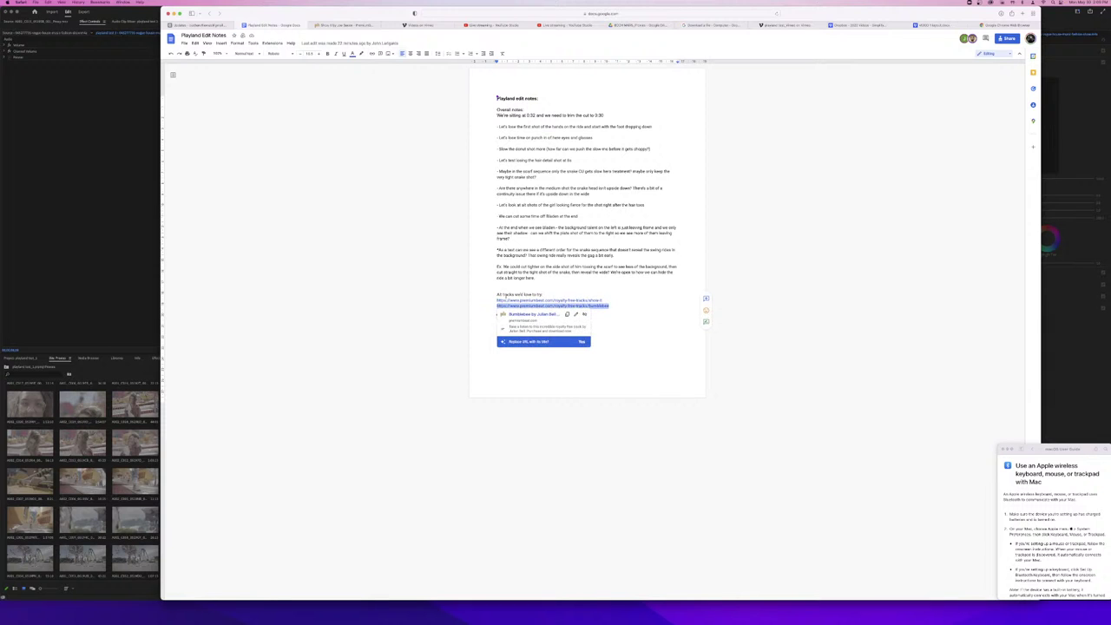
{"action": "key", "text": "super+t"}
{"action": "key", "text": "Return"}
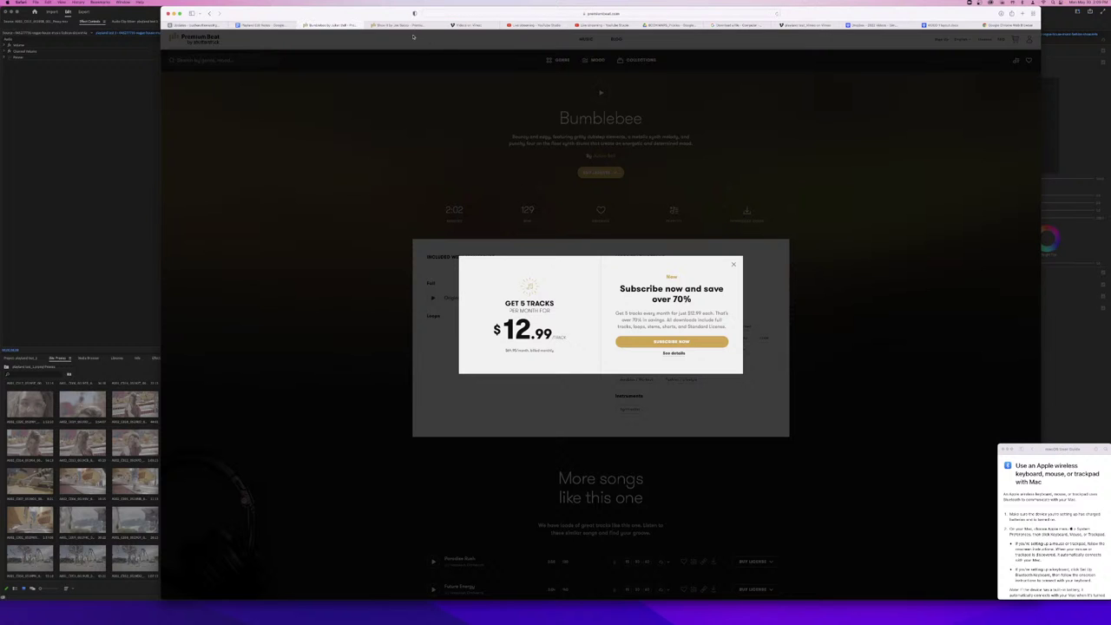
{"action": "left_click", "coordinate": [733, 265]}
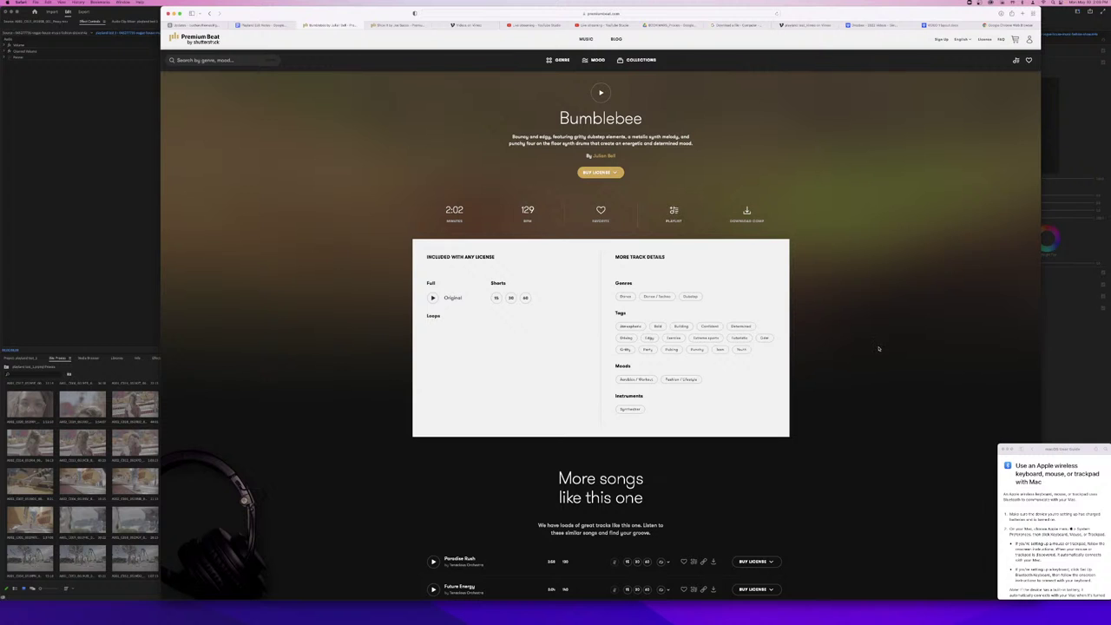
- Try to download the comp of "Bumblebee" by signing in to Shutterstock with the account e-mail and password, declining the password change
{"action": "left_click", "coordinate": [747, 213]}
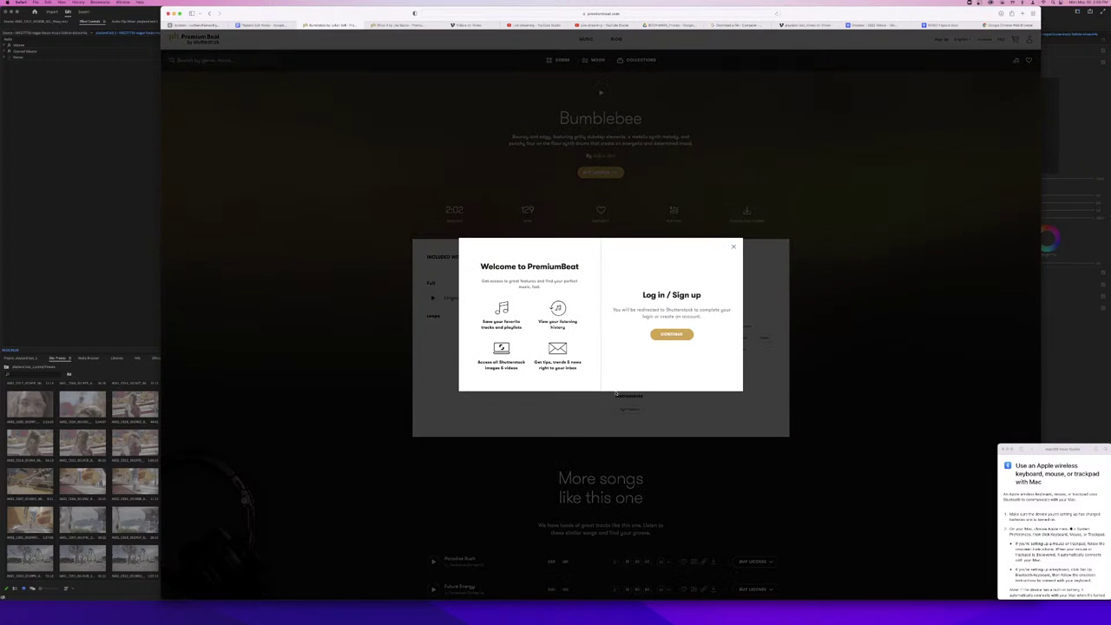
{"action": "left_click", "coordinate": [662, 336]}
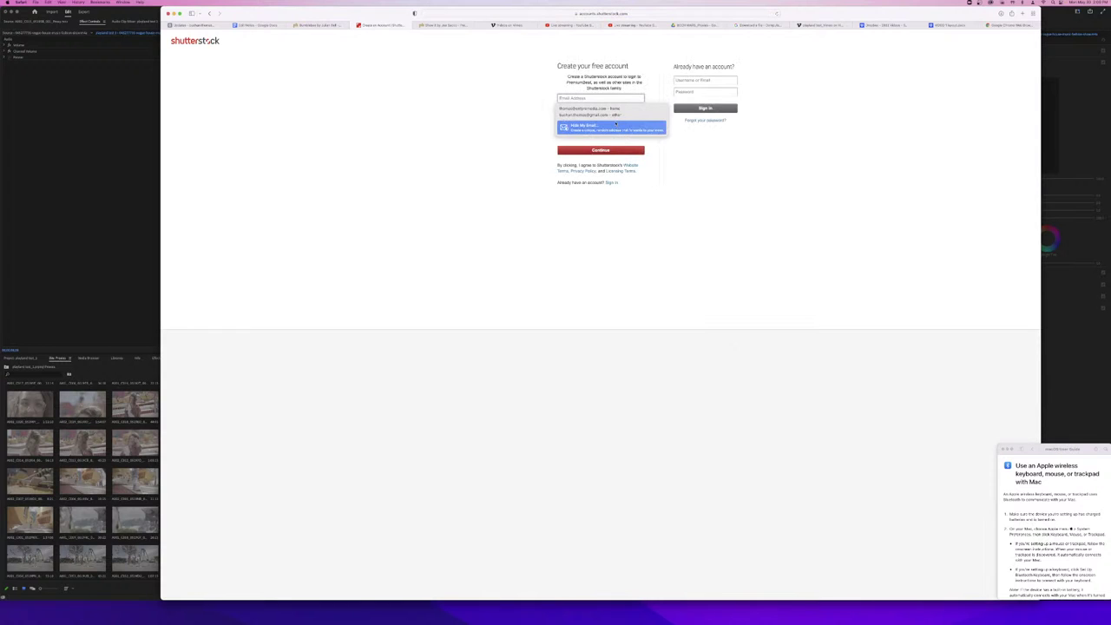
{"action": "left_click", "coordinate": [676, 79]}
{"action": "left_click", "coordinate": [695, 92]}
{"action": "left_click", "coordinate": [703, 108]}
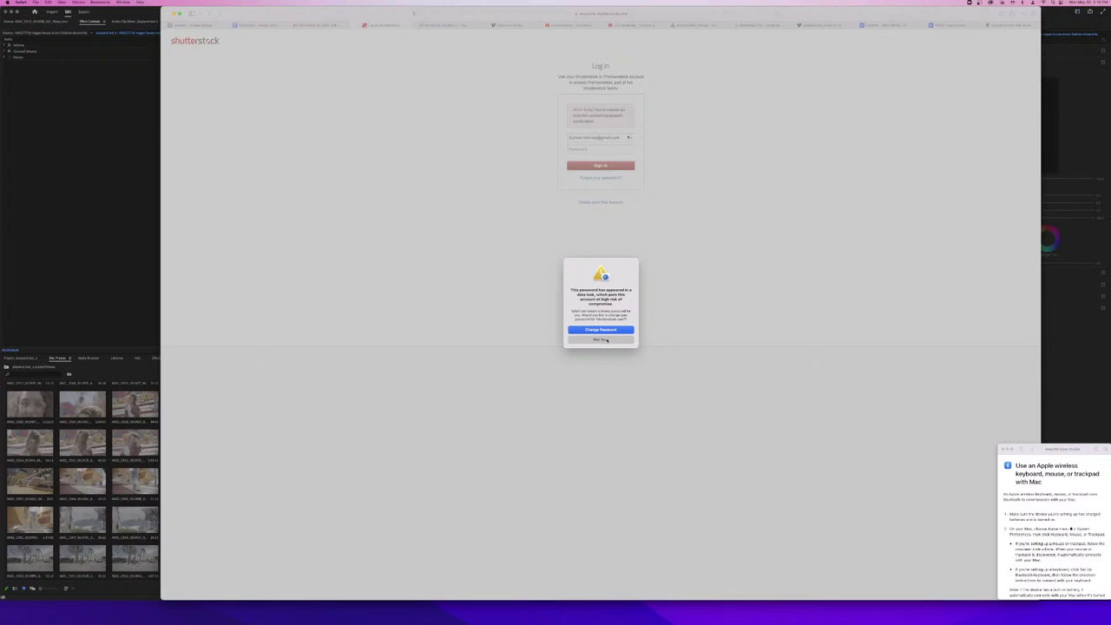
{"action": "left_click", "coordinate": [607, 339]}
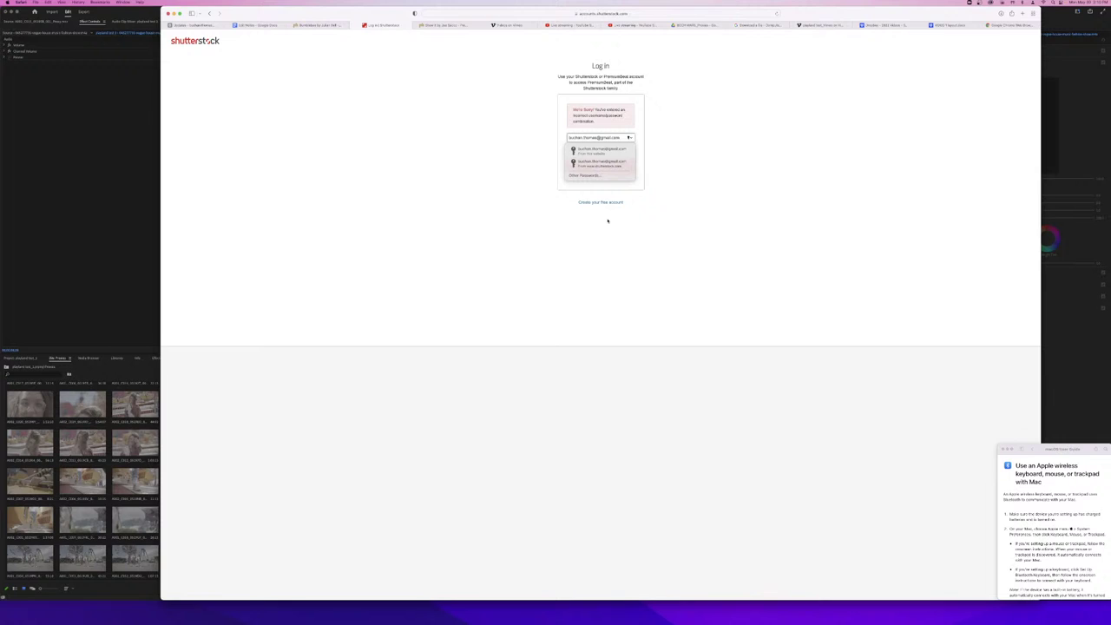
- Check the Playland Edit Updates e-mail in Gmail and return to the Playland Edit Notes document
{"action": "left_click", "coordinate": [201, 26]}
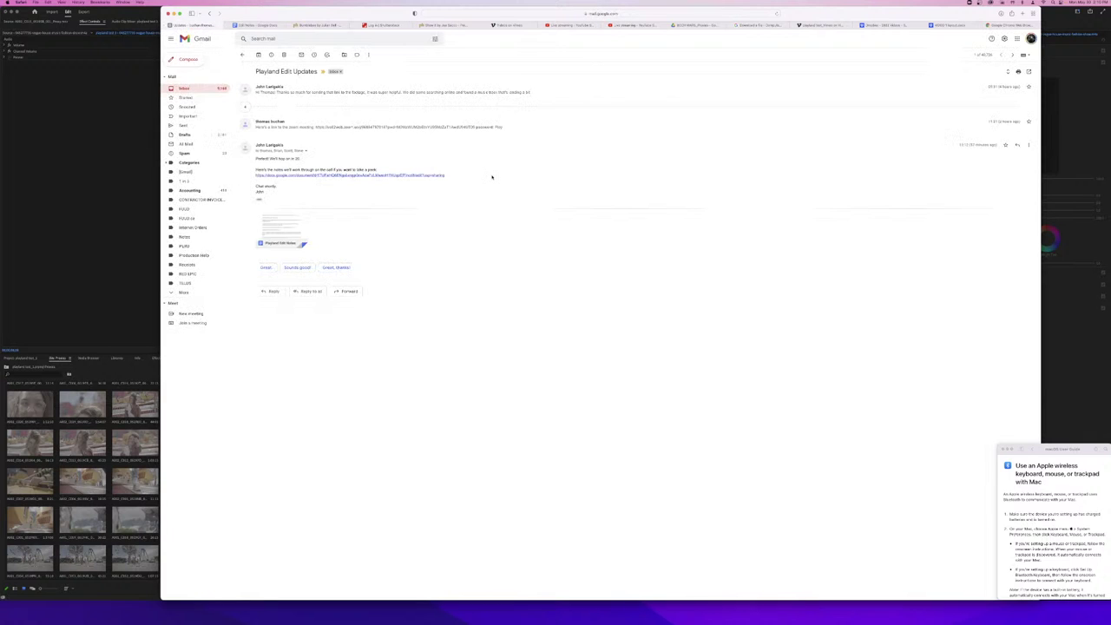
{"action": "left_click", "coordinate": [256, 25]}
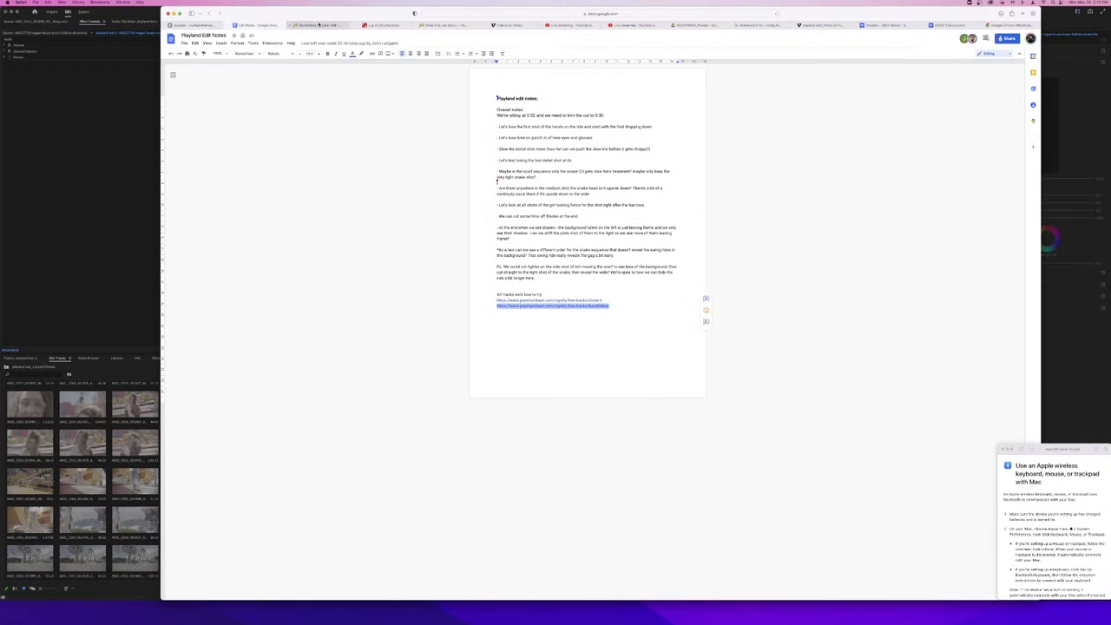